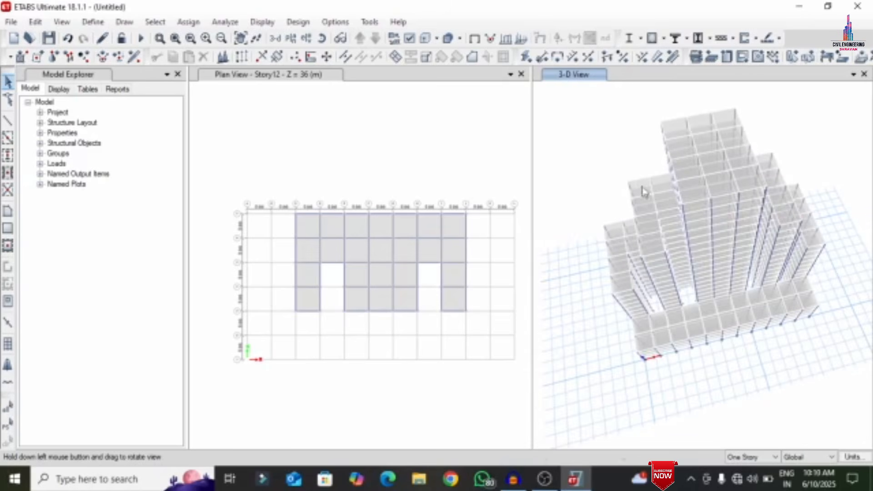
# Examine the stepped high-rise model in the 3D view from several sides
pyautogui.click(291, 38)
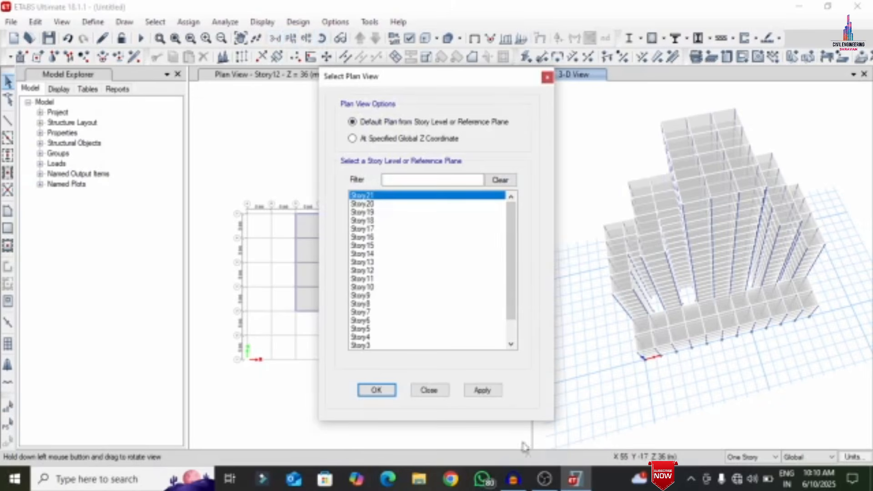
pyautogui.click(548, 78)
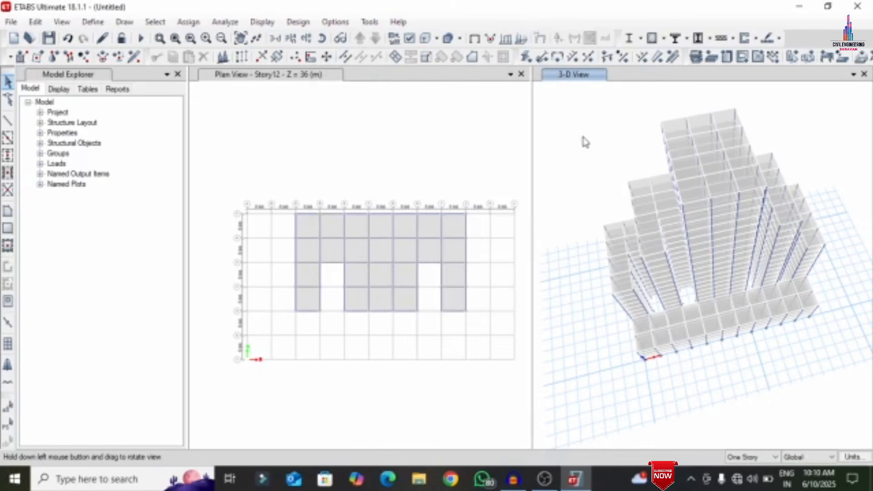
pyautogui.click(322, 38)
pyautogui.moveTo(616, 189)
pyautogui.mouseDown()
pyautogui.moveTo(643, 209)
pyautogui.moveTo(714, 143)
pyautogui.moveTo(772, 173)
pyautogui.moveTo(791, 164)
pyautogui.moveTo(629, 322)
pyautogui.mouseUp()
pyautogui.moveTo(822, 189); pyautogui.dragTo(643, 152)
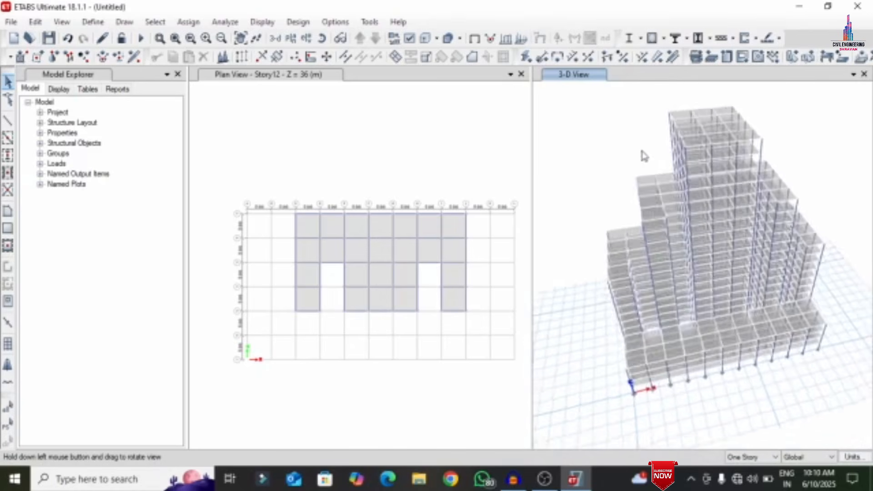
pyautogui.moveTo(643, 111); pyautogui.dragTo(685, 190)
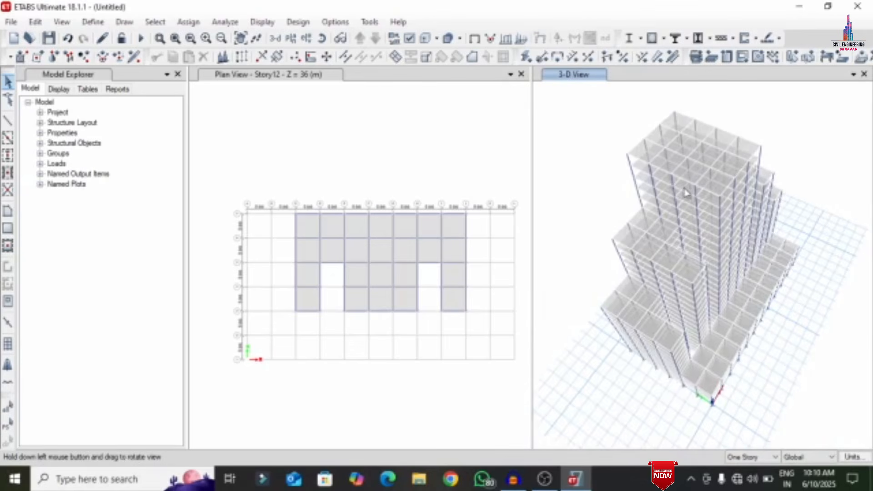
# Close the current untitled model without saving its changes and restart ETABS
pyautogui.click(858, 7)
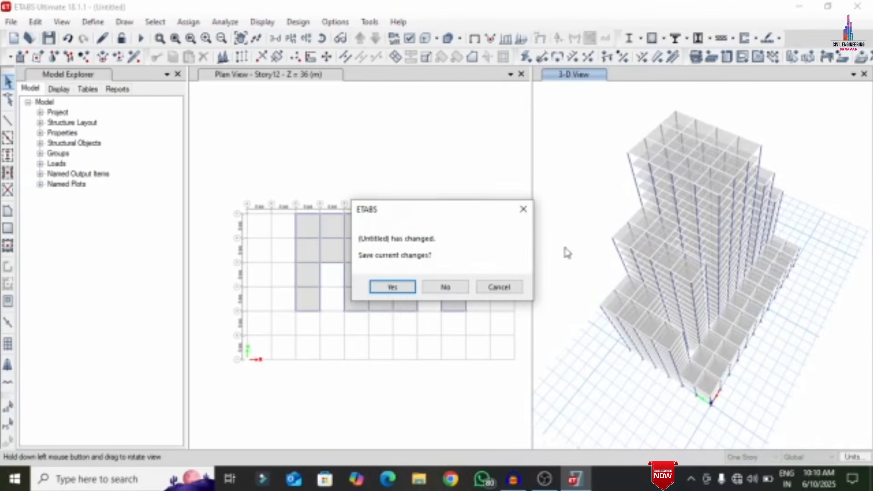
pyautogui.click(455, 290)
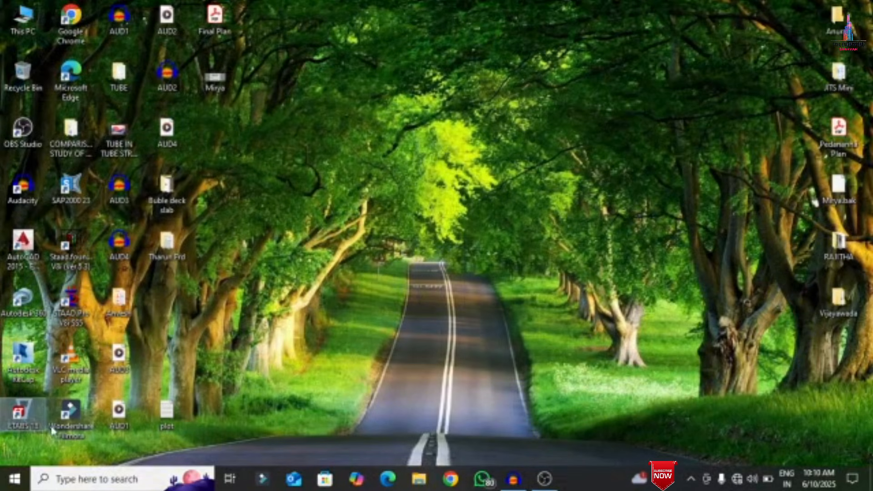
pyautogui.doubleClick(32, 423)
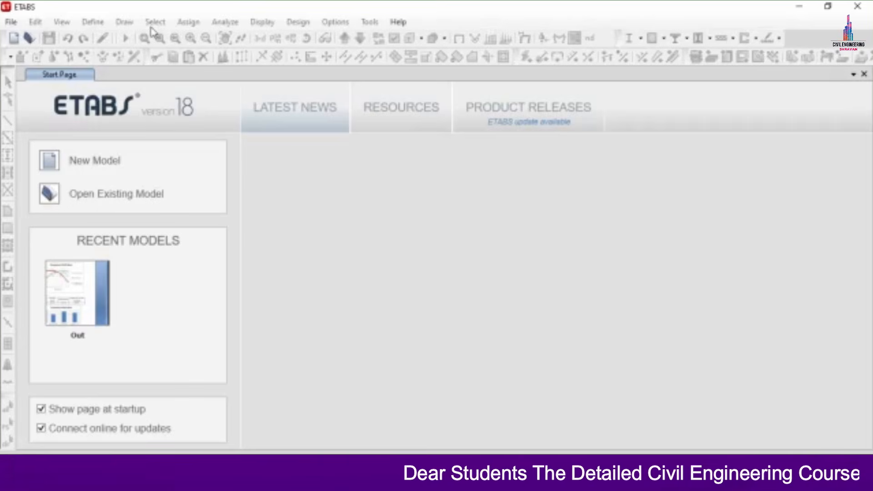
# Start a new model with built-in settings: Metric SI units, Indian steel database, IS 800:2007 steel code and IS 456:2000 concrete code
pyautogui.click(11, 22)
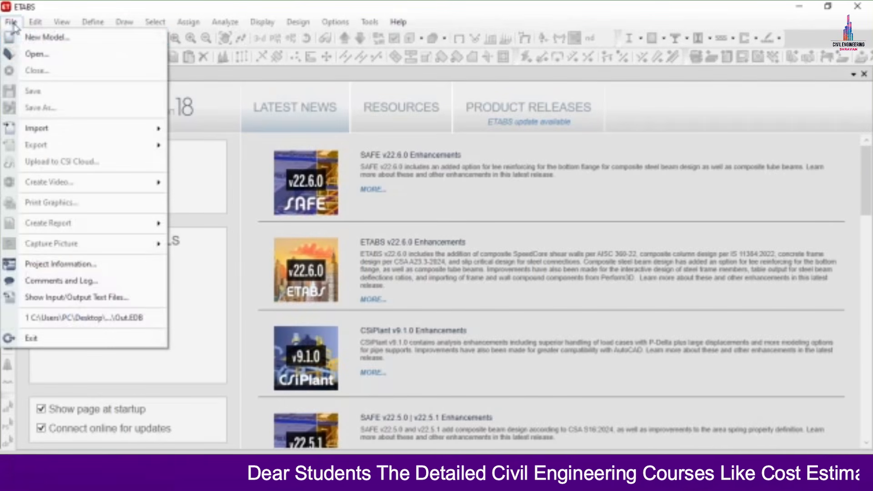
pyautogui.click(30, 39)
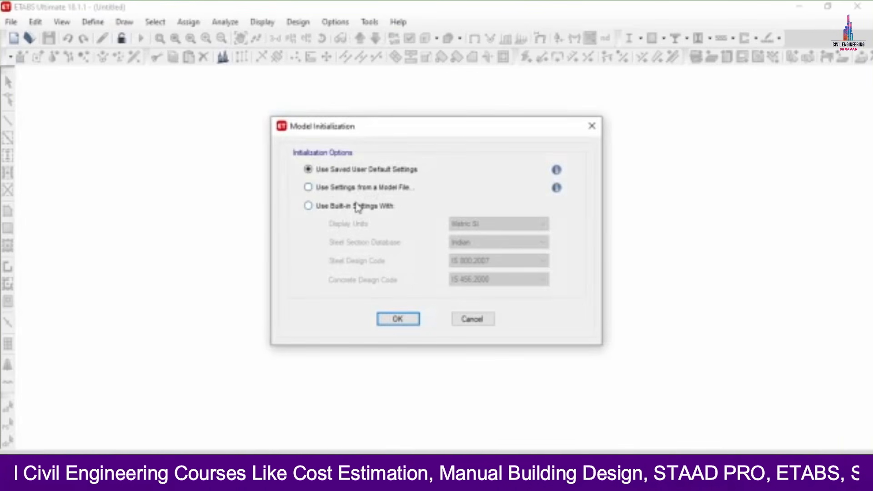
pyautogui.click(357, 207)
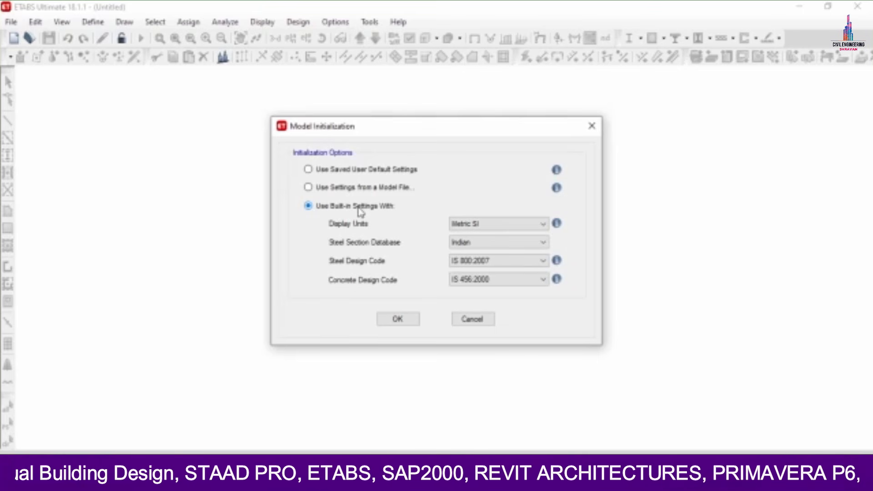
pyautogui.click(495, 246)
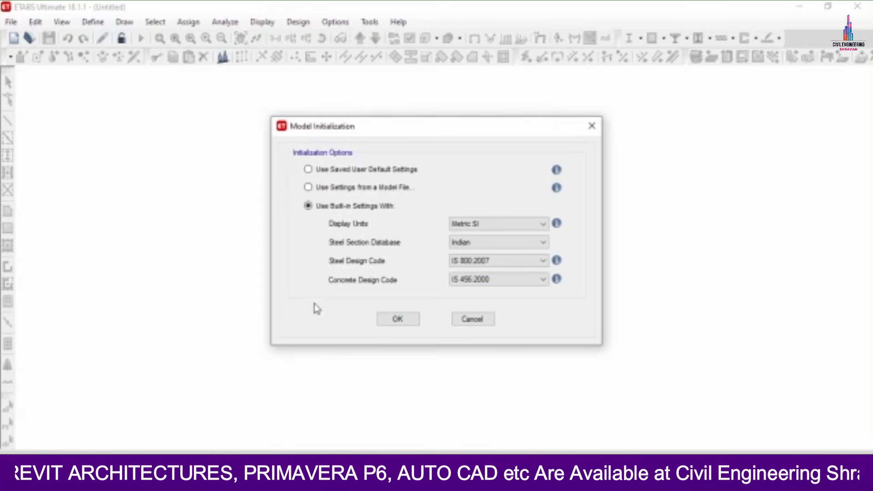
pyautogui.click(391, 319)
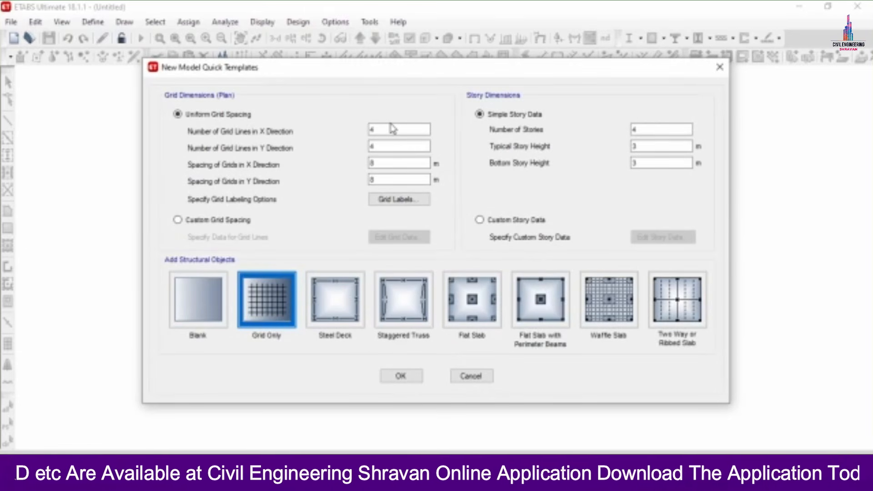
# Create a Grid Only model with 12 X and 7 Y grid lines, 5 m spacing in both directions and 21 stories
pyautogui.doubleClick(391, 127)
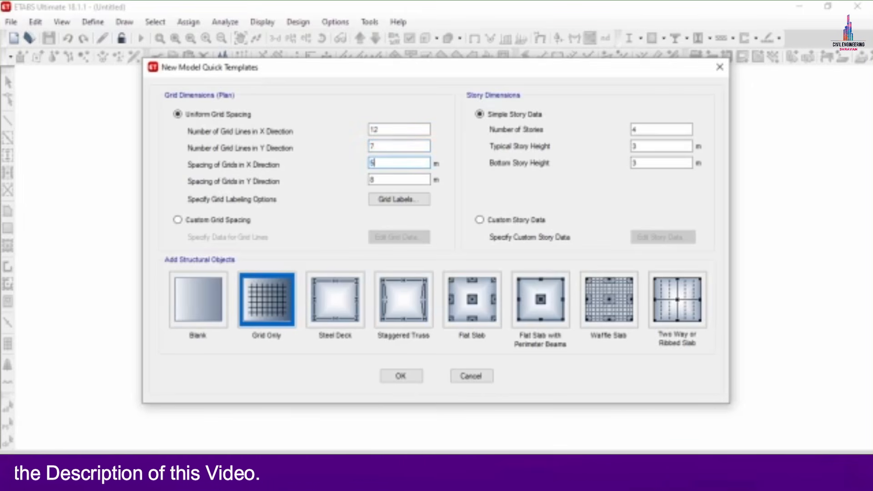
pyautogui.press('Tab')
pyautogui.press('Tab')
pyautogui.press('Tab')
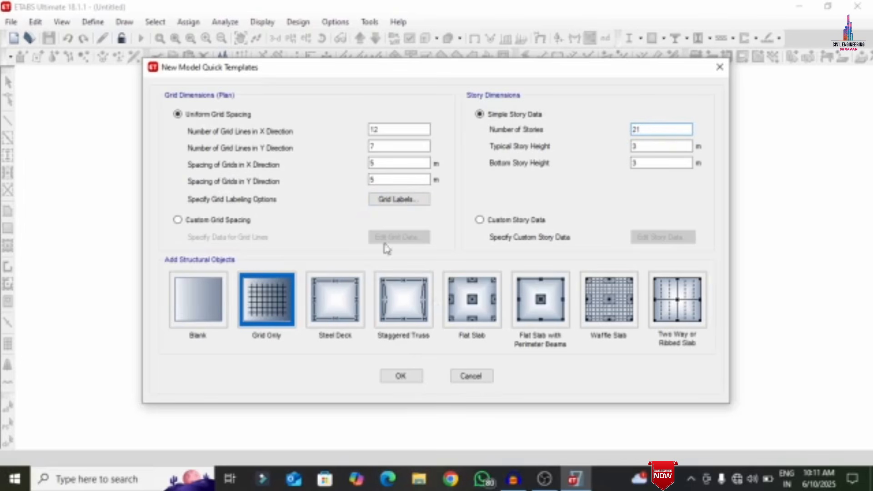
pyautogui.click(261, 305)
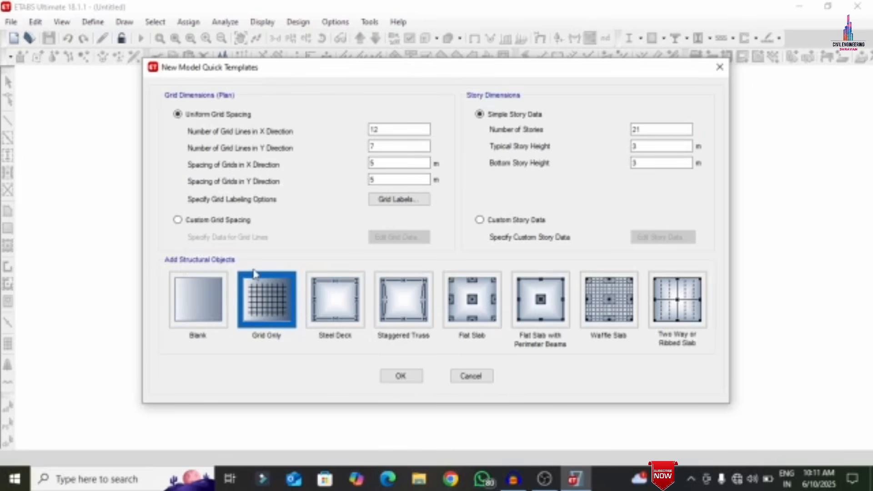
pyautogui.click(409, 380)
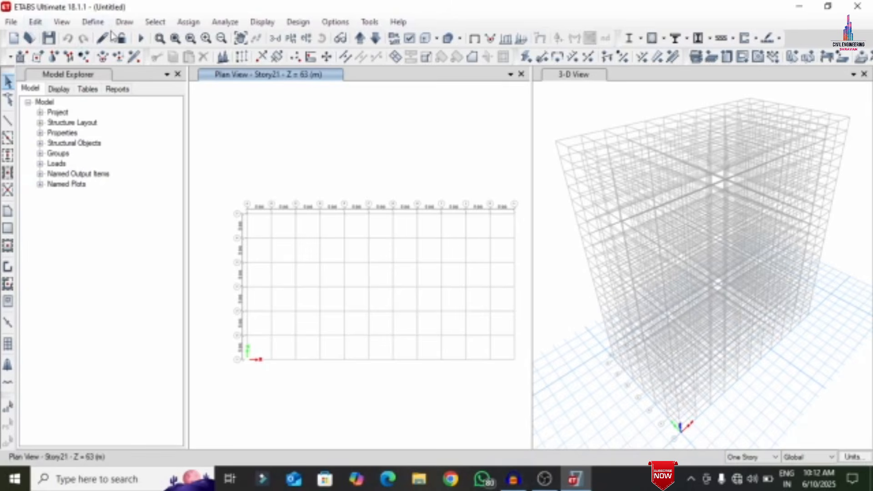
# Add a concrete material of grade M40 for the India region
pyautogui.click(93, 22)
pyautogui.click(104, 40)
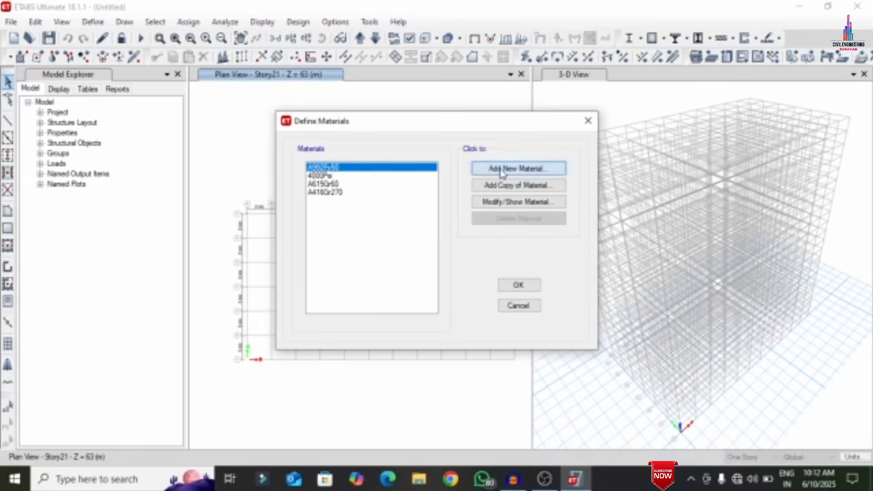
pyautogui.click(493, 168)
pyautogui.click(402, 203)
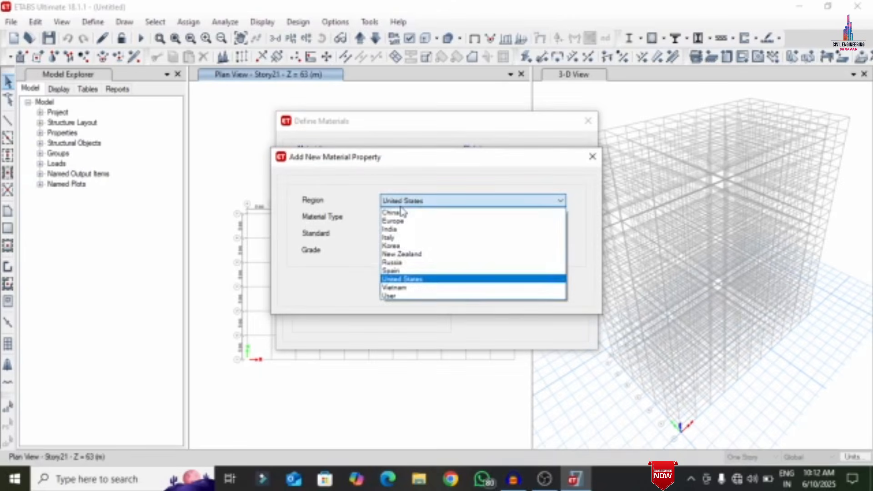
pyautogui.click(397, 234)
pyautogui.click(396, 218)
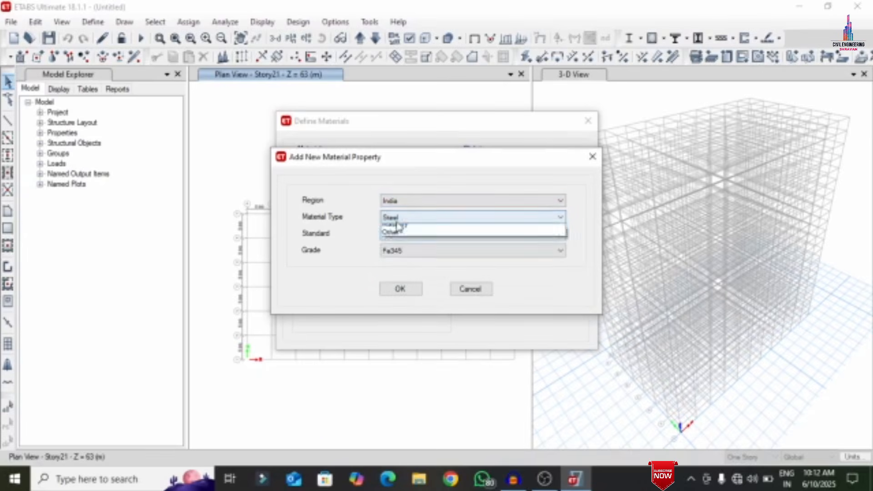
pyautogui.click(394, 238)
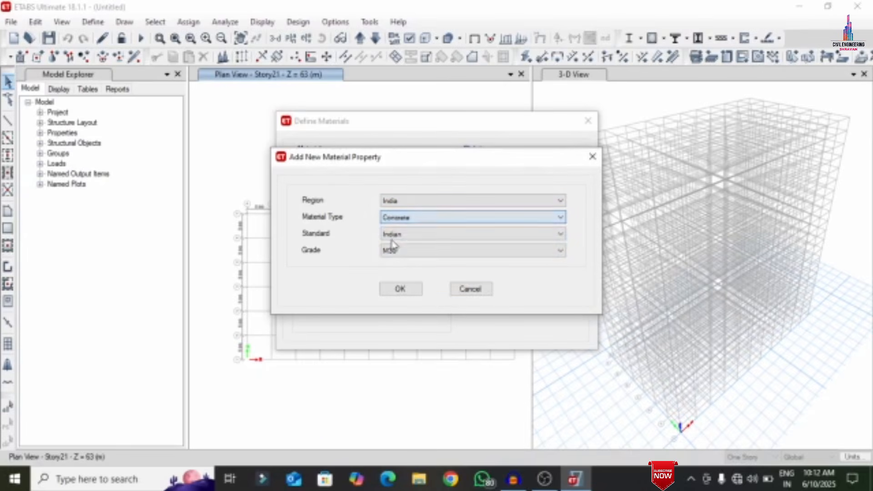
pyautogui.click(392, 250)
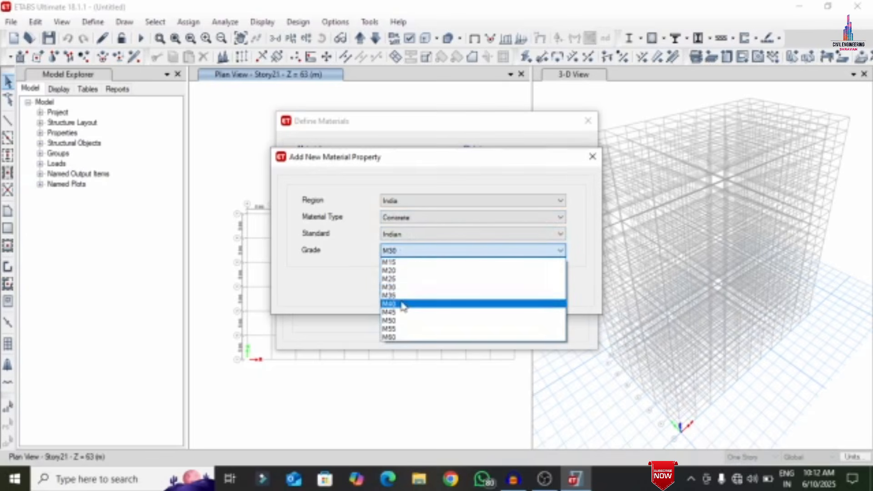
pyautogui.click(403, 304)
pyautogui.click(401, 290)
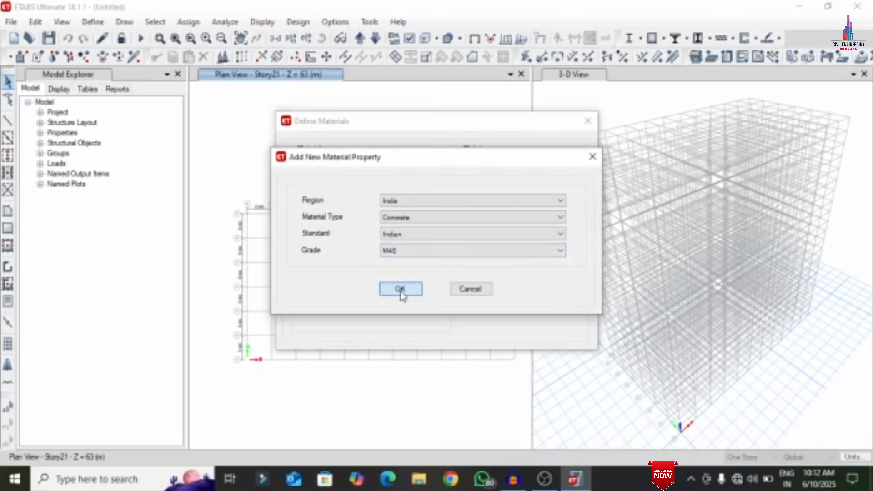
pyautogui.click(400, 405)
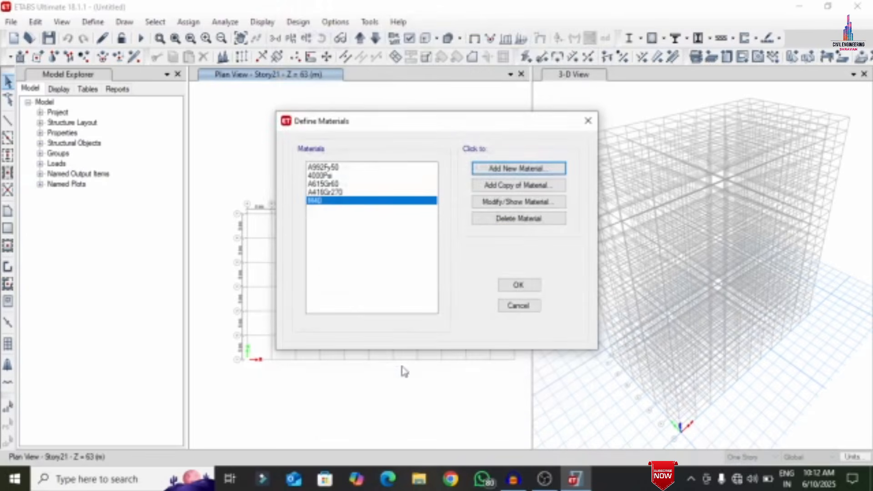
# Add an Indian rebar material of grade HYSD500 and accept the material definitions
pyautogui.click(489, 169)
pyautogui.click(407, 218)
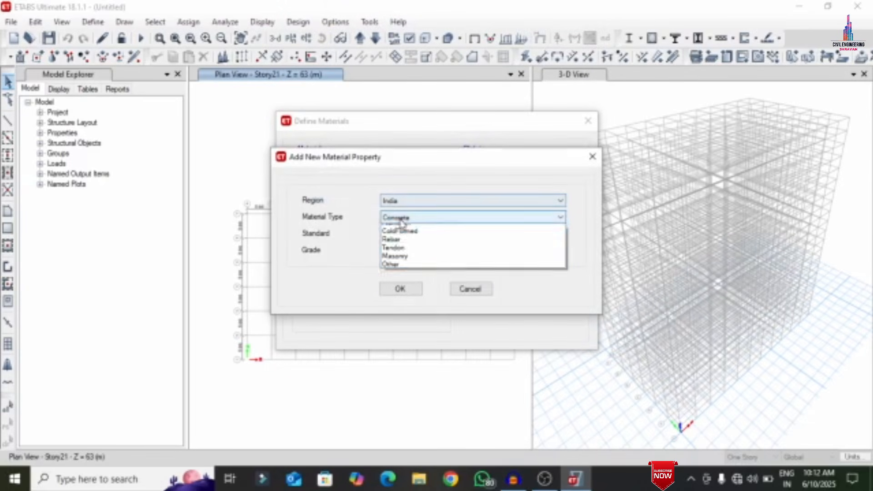
pyautogui.click(391, 262)
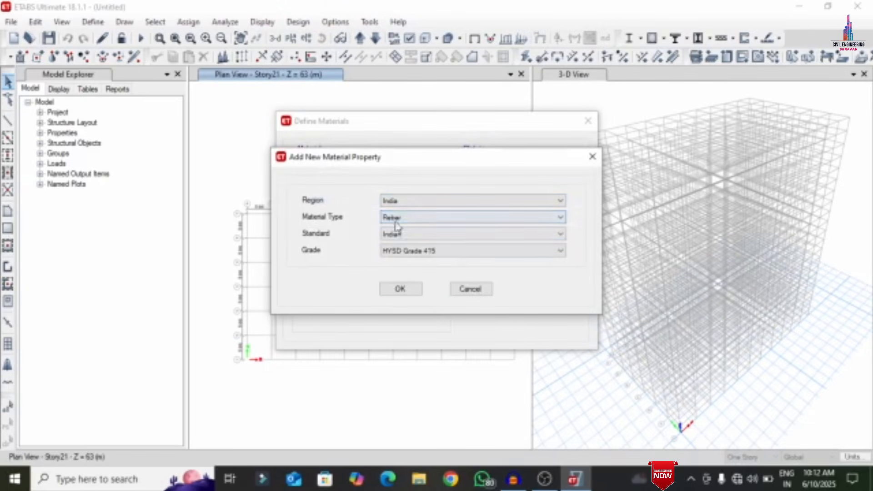
pyautogui.click(396, 251)
pyautogui.click(403, 273)
pyautogui.click(400, 290)
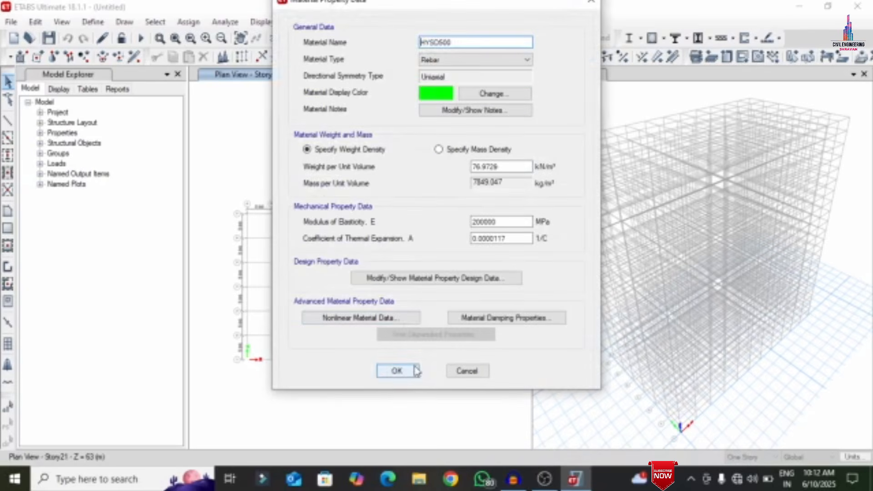
pyautogui.click(395, 369)
pyautogui.click(519, 285)
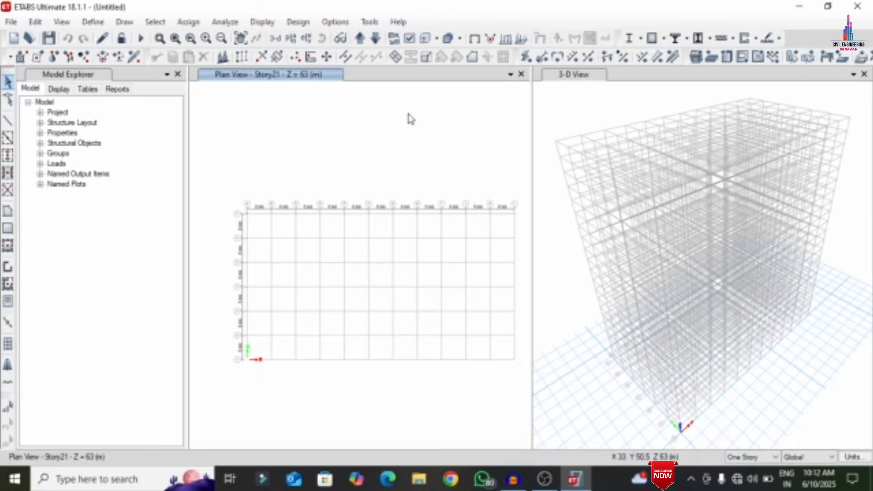
# Delete all predefined frame section properties except ISLB600
pyautogui.click(93, 22)
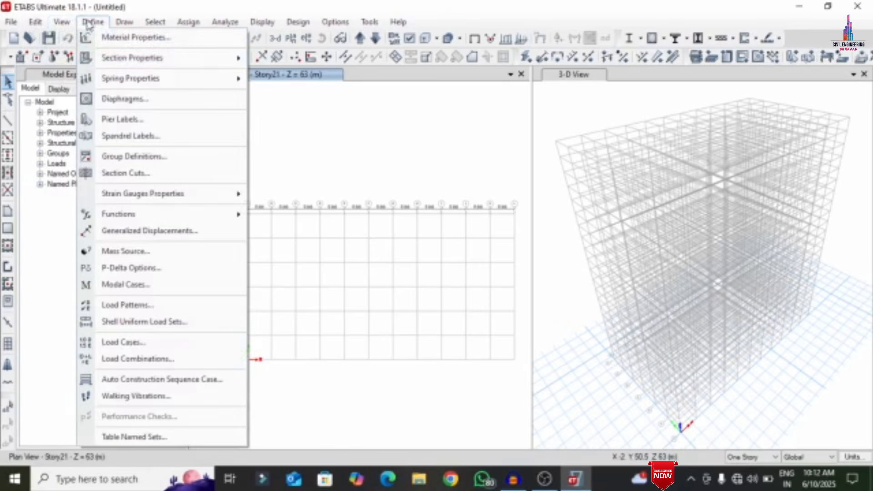
pyautogui.moveTo(100, 65)
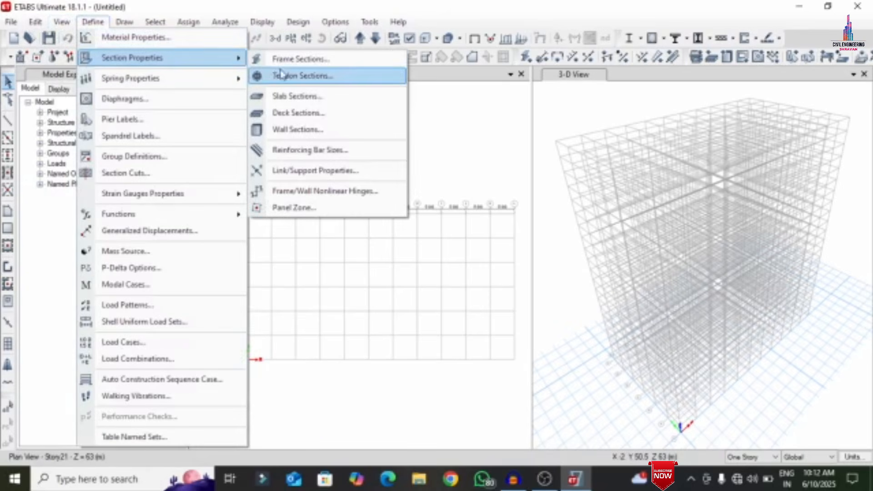
pyautogui.click(302, 59)
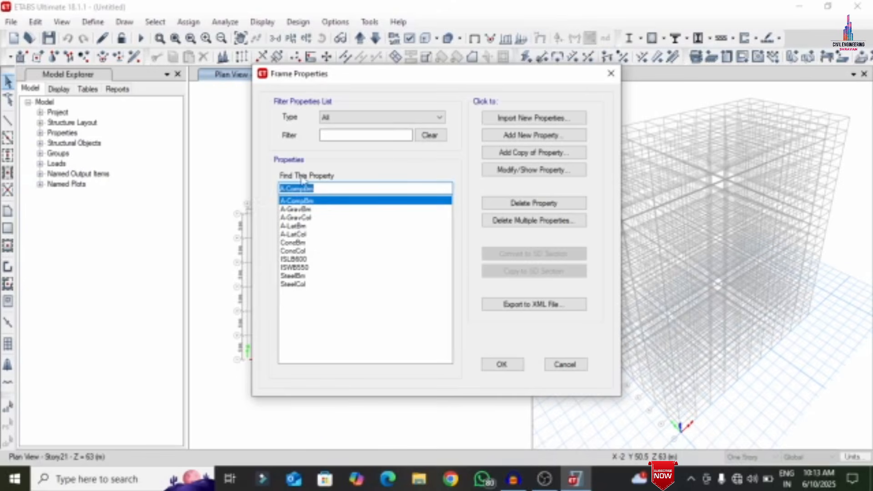
pyautogui.click(546, 222)
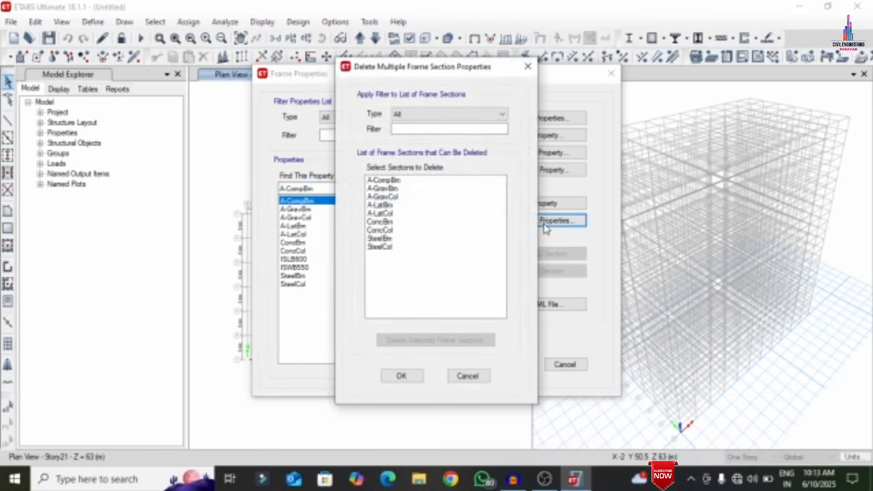
pyautogui.moveTo(414, 181); pyautogui.dragTo(417, 318)
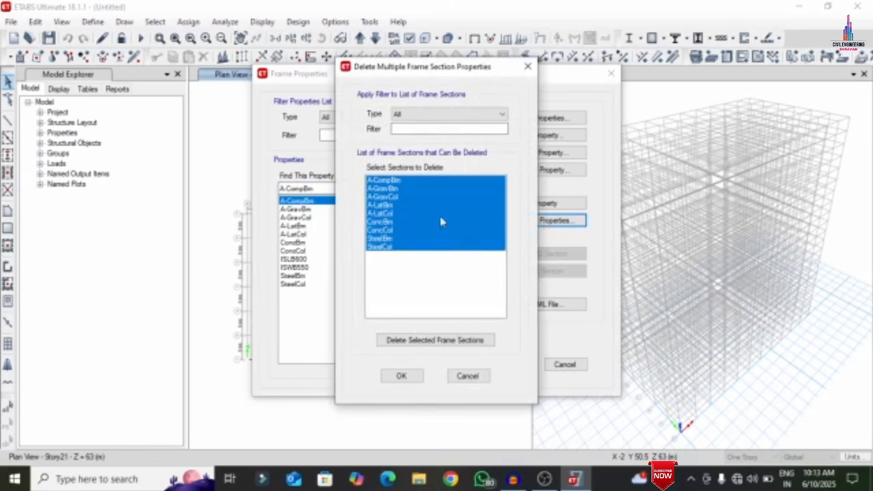
pyautogui.click(456, 339)
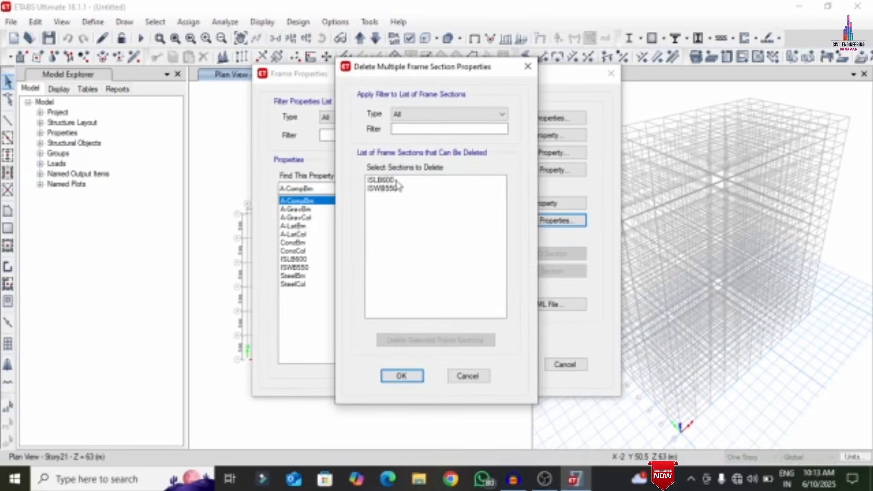
pyautogui.moveTo(397, 180); pyautogui.dragTo(403, 230)
pyautogui.click(414, 341)
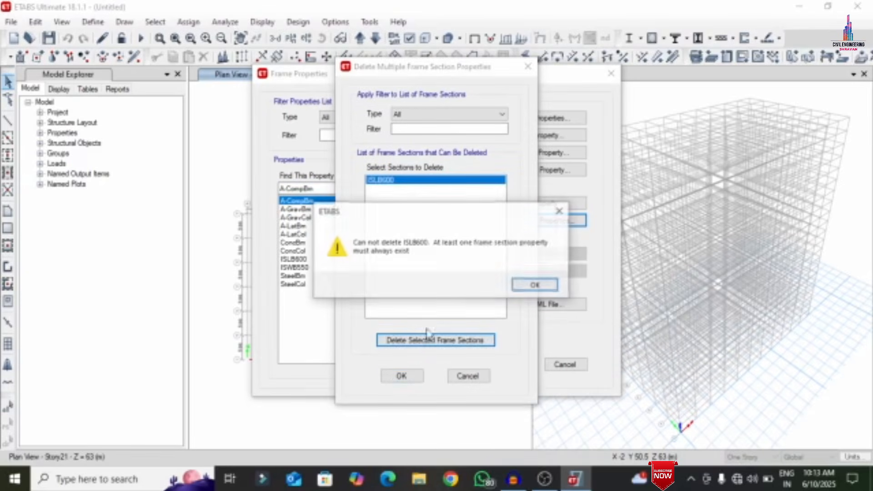
pyautogui.click(535, 285)
pyautogui.click(401, 376)
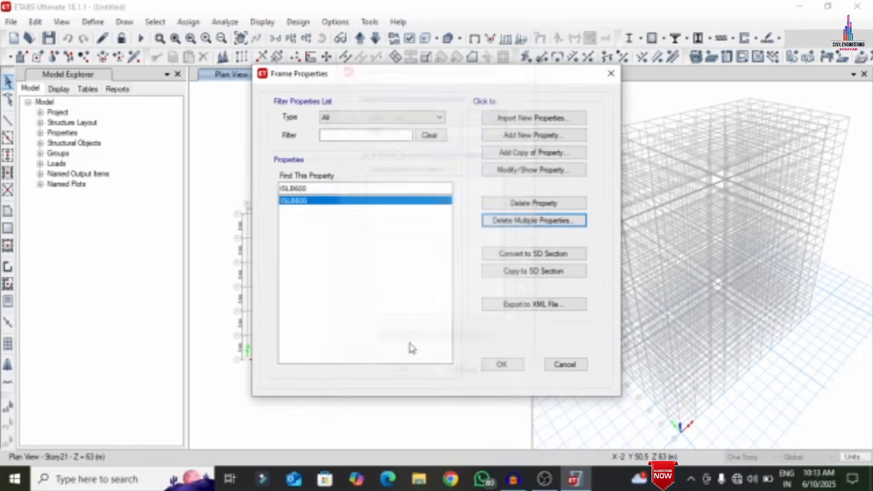
# Add a concrete rectangular frame section named C in M40, with depth 0.69 mm and width 0.46 mm
pyautogui.click(507, 135)
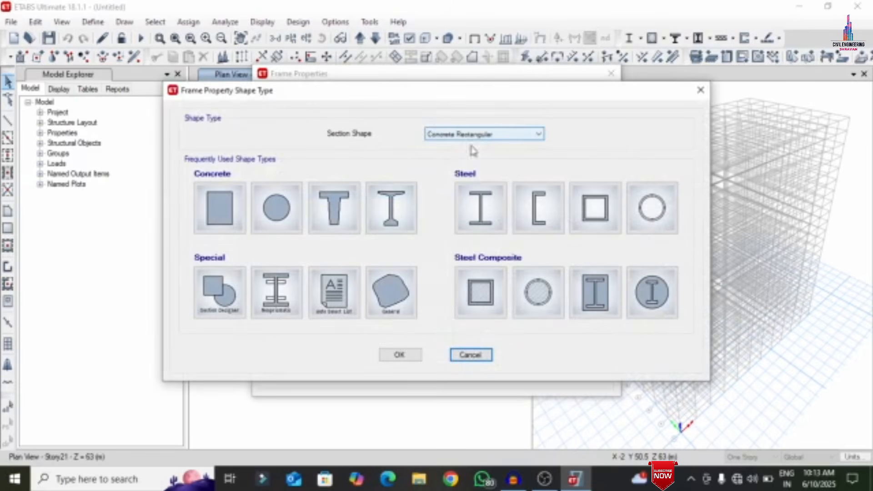
pyautogui.click(223, 221)
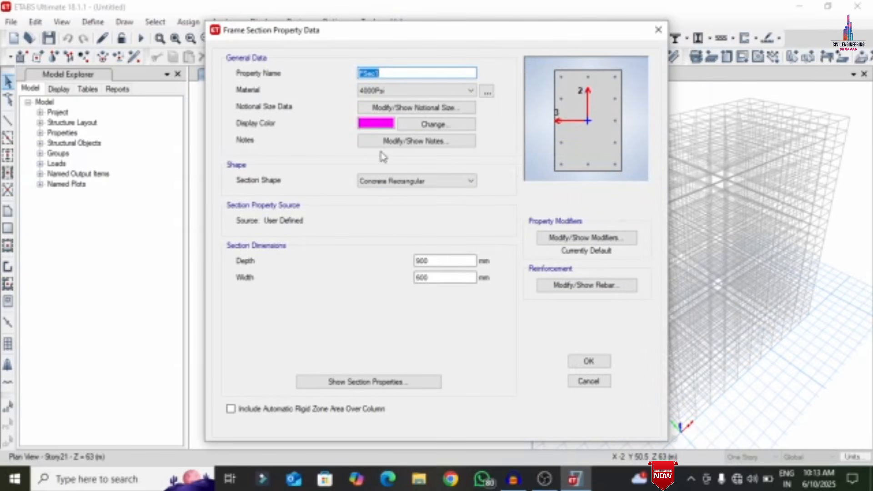
pyautogui.write('C')
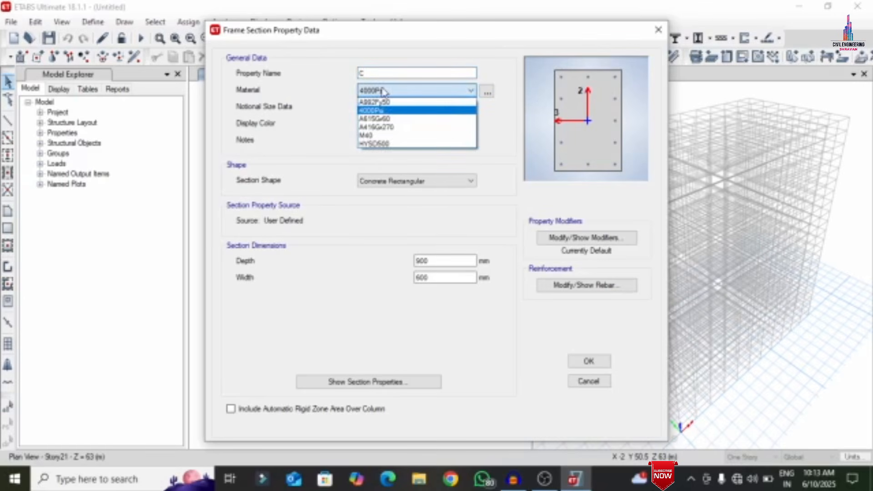
pyautogui.click(387, 136)
pyautogui.moveTo(450, 260); pyautogui.dragTo(411, 261)
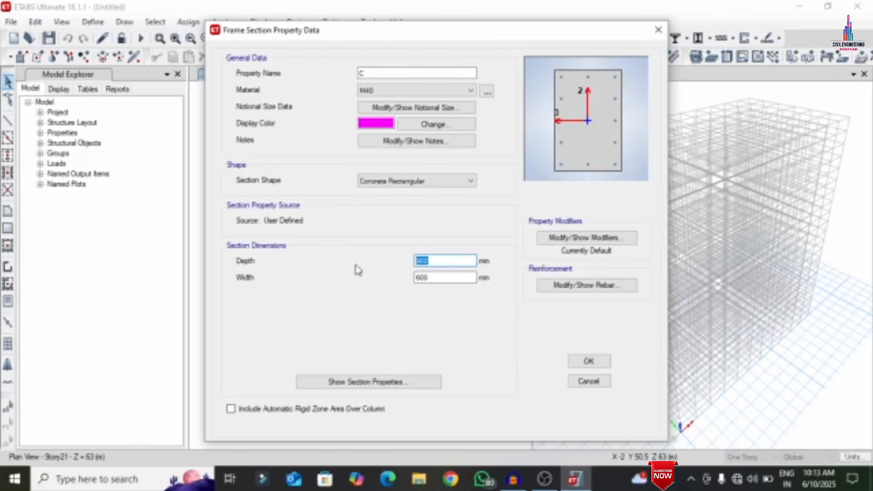
pyautogui.write('0.69')
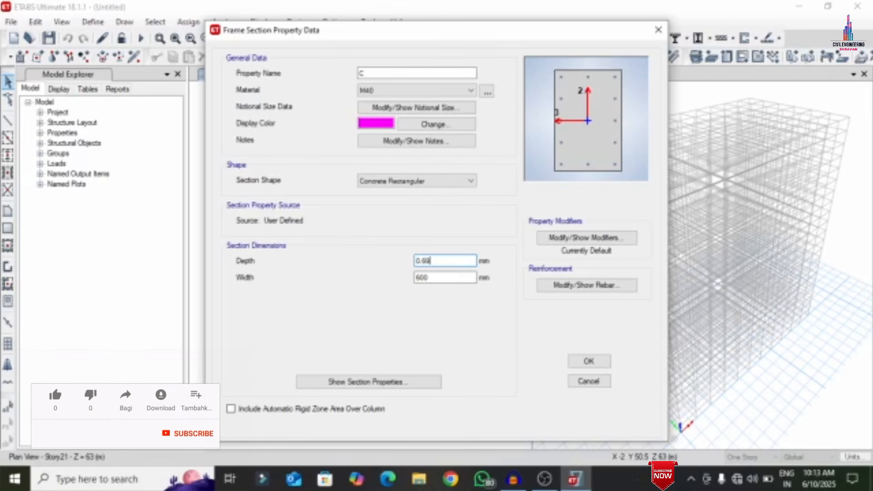
pyautogui.press('Tab')
pyautogui.write('0')
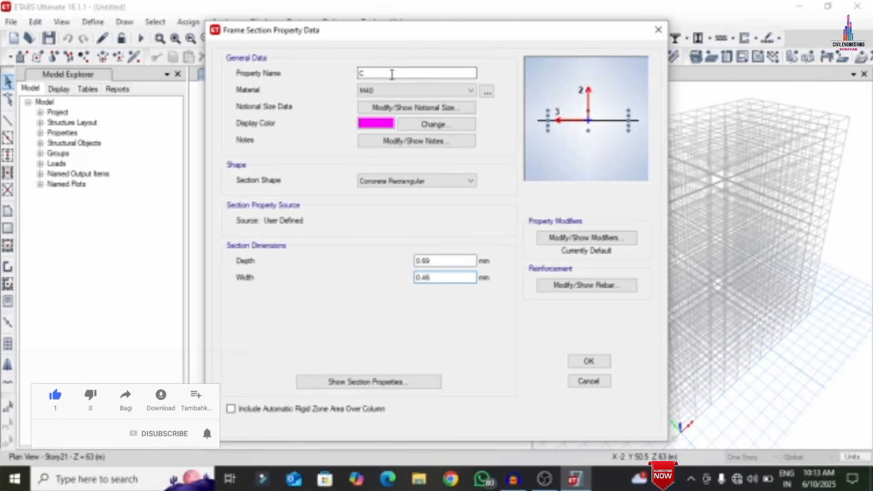
pyautogui.click(392, 74)
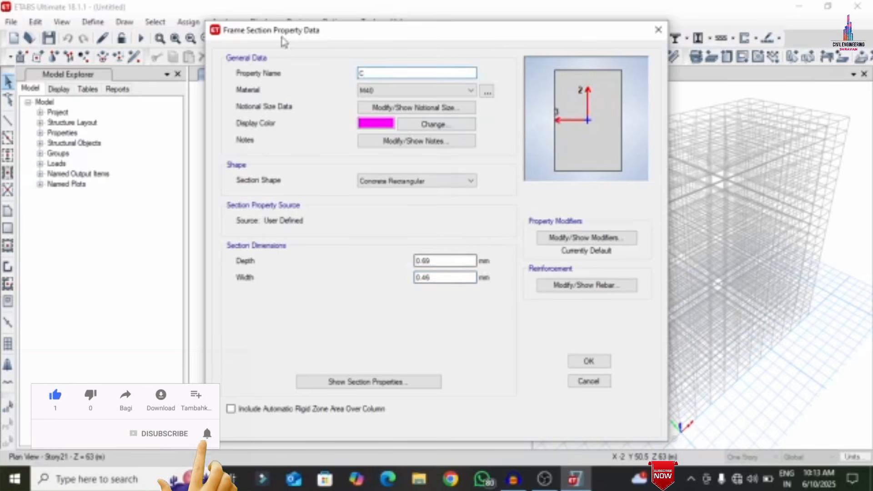
# Set both the longitudinal and confinement rebar materials of column section C to HYSD500
pyautogui.click(549, 289)
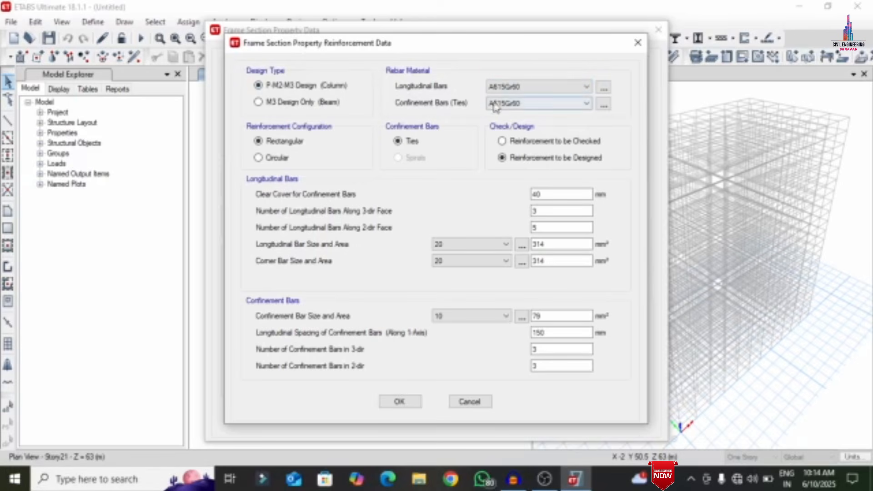
pyautogui.click(505, 92)
pyautogui.click(502, 119)
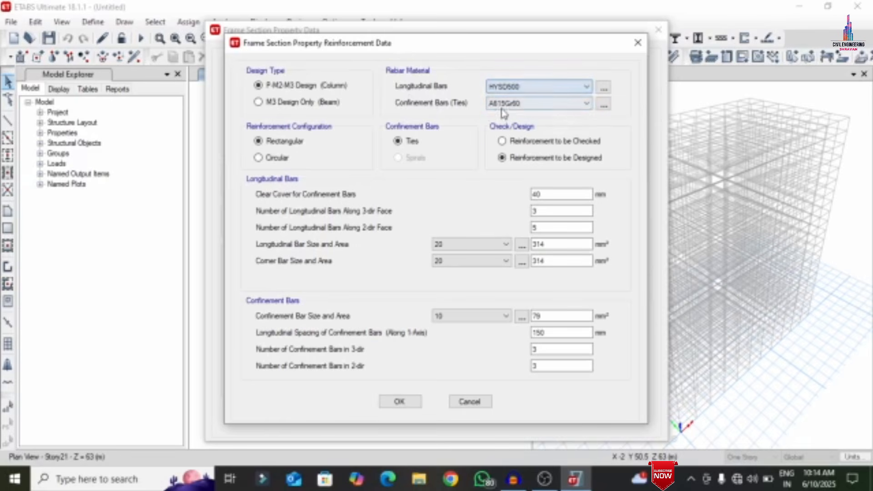
pyautogui.click(507, 104)
pyautogui.click(506, 118)
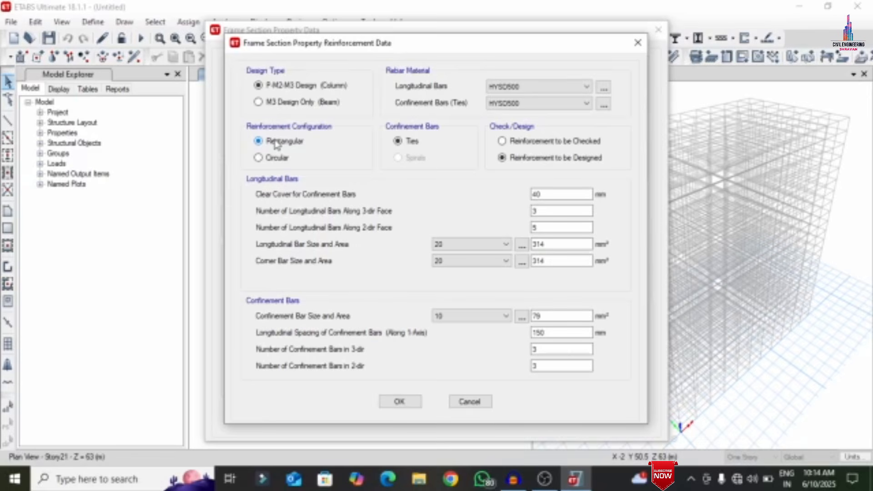
# Set the column's longitudinal bars to 4 along the 3-dir face and 6 along the 2-dir face
pyautogui.moveTo(547, 197); pyautogui.dragTo(533, 196)
pyautogui.click(538, 212)
pyautogui.moveTo(448, 42); pyautogui.dragTo(571, 151)
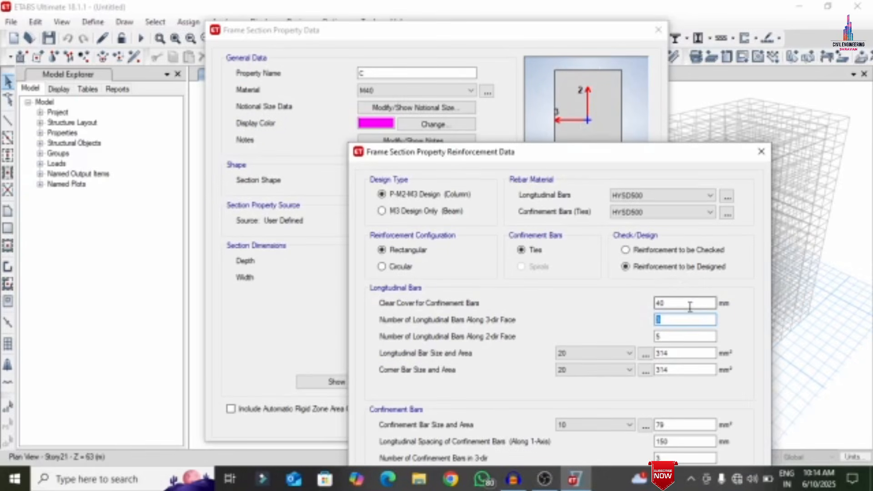
pyautogui.press('Tab')
pyautogui.write('6')
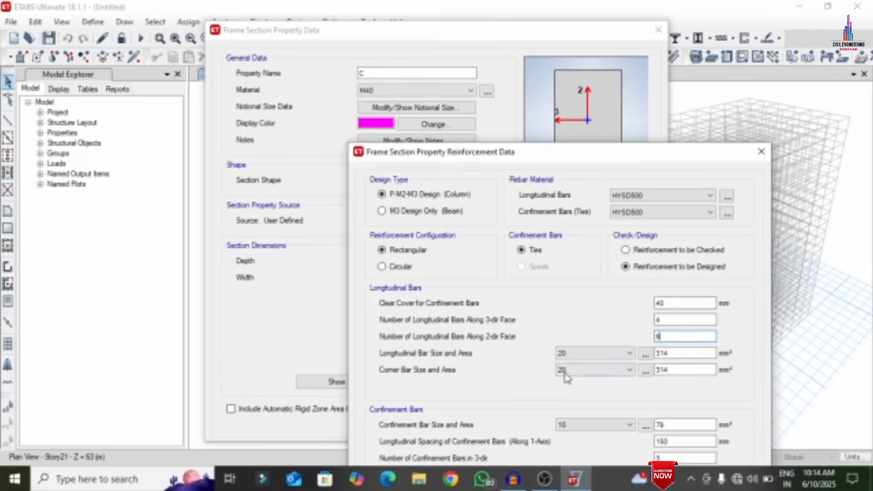
pyautogui.moveTo(569, 156); pyautogui.dragTo(517, 27)
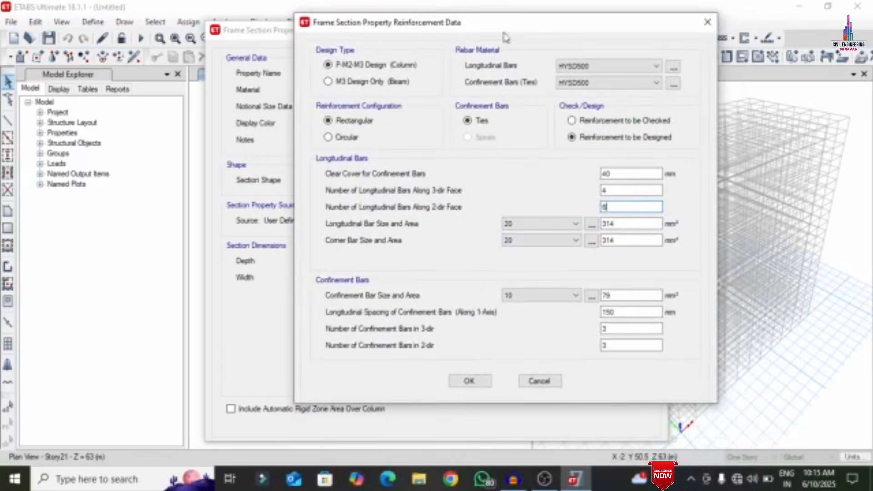
# Keep size 20 longitudinal and corner bars and size 10 confinement bars, and accept the reinforcement and section C
pyautogui.click(544, 226)
pyautogui.click(543, 225)
pyautogui.click(542, 242)
pyautogui.click(541, 243)
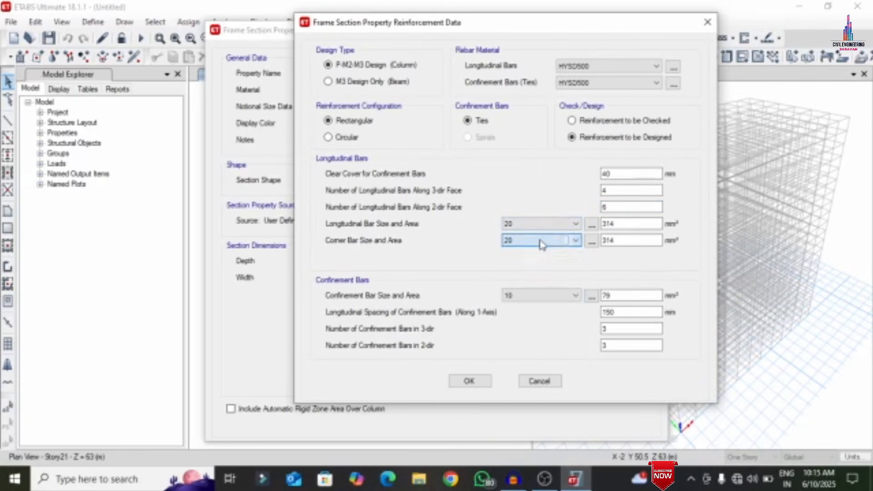
pyautogui.click(521, 297)
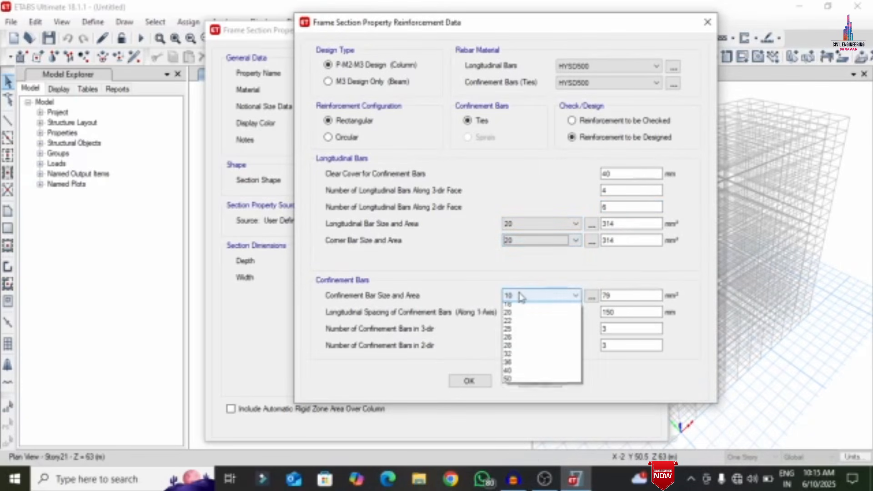
pyautogui.click(521, 296)
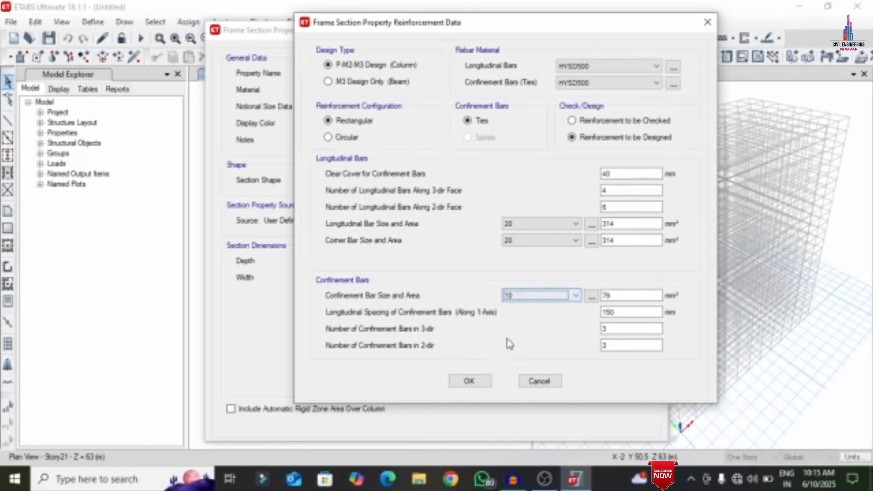
pyautogui.click(471, 383)
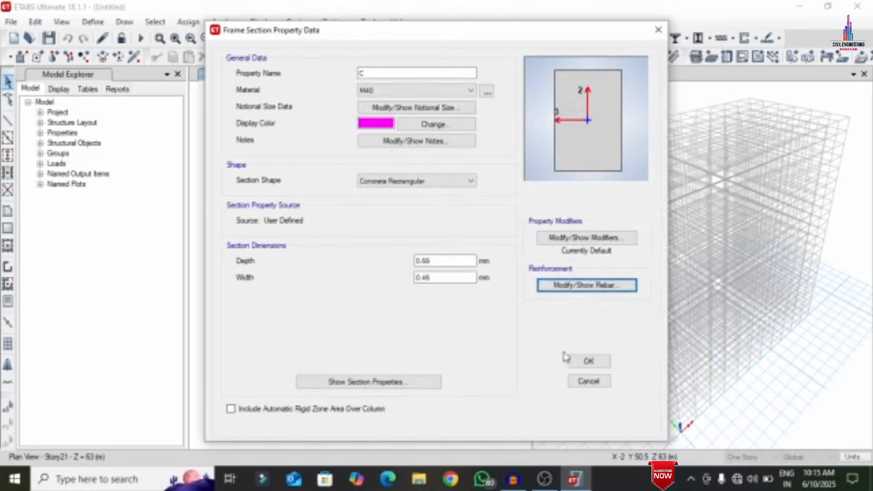
pyautogui.click(582, 362)
# Delete the remaining predefined frame section ISLB600
pyautogui.click(323, 209)
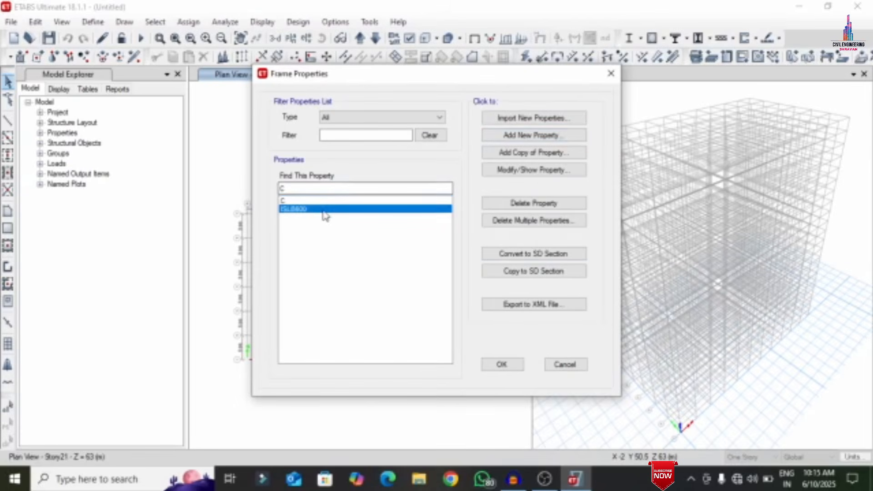
pyautogui.click(547, 212)
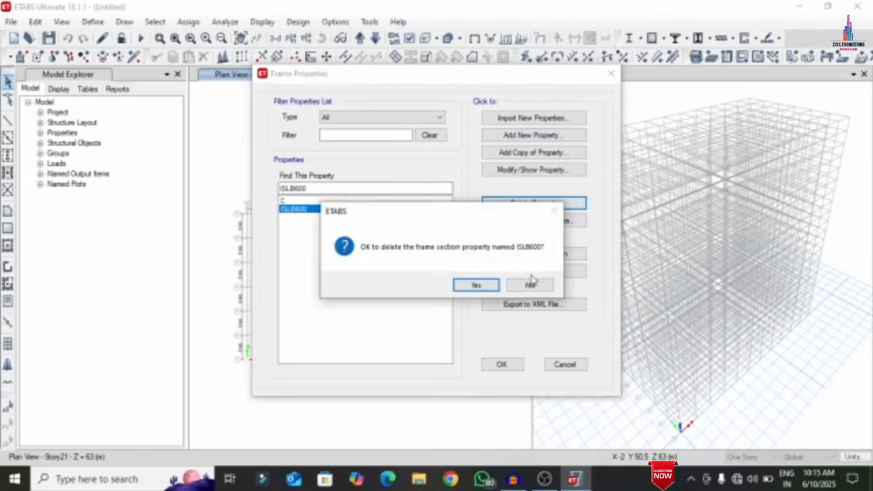
pyautogui.click(485, 291)
# Add a concrete rectangular frame section named B in M40, with depth 500 mm and width 460 mm
pyautogui.click(508, 137)
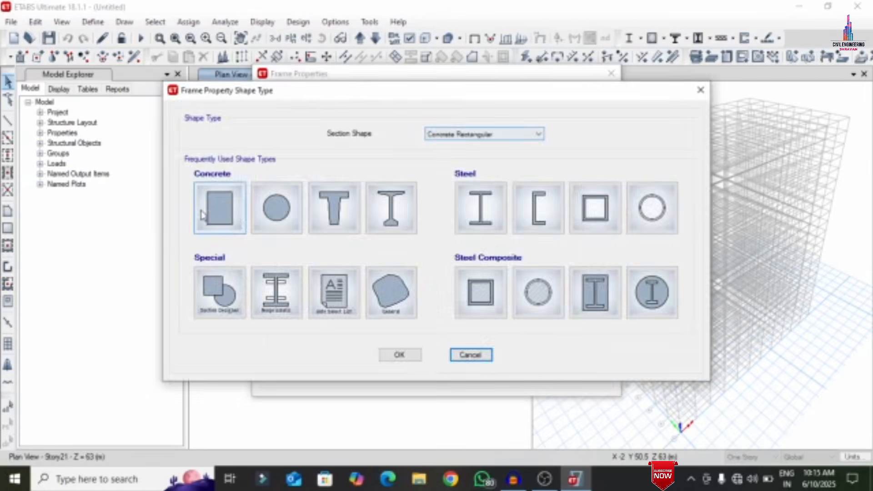
pyautogui.click(468, 353)
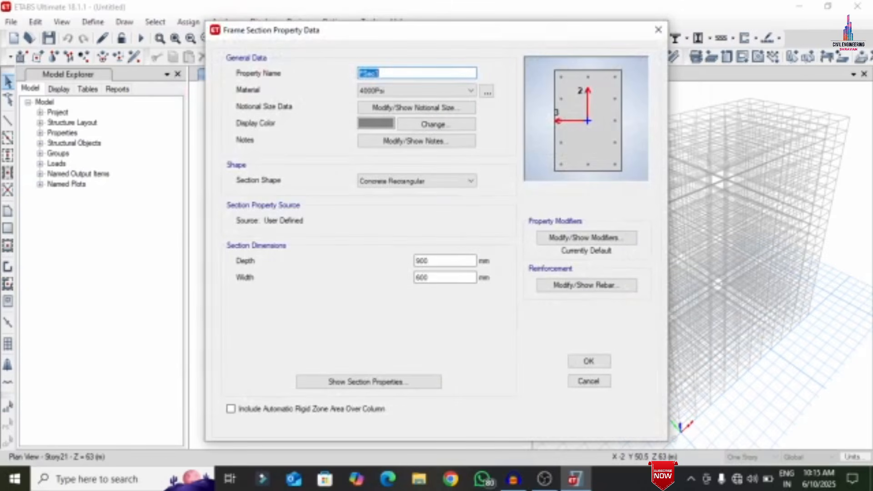
pyautogui.write('B')
pyautogui.click(412, 92)
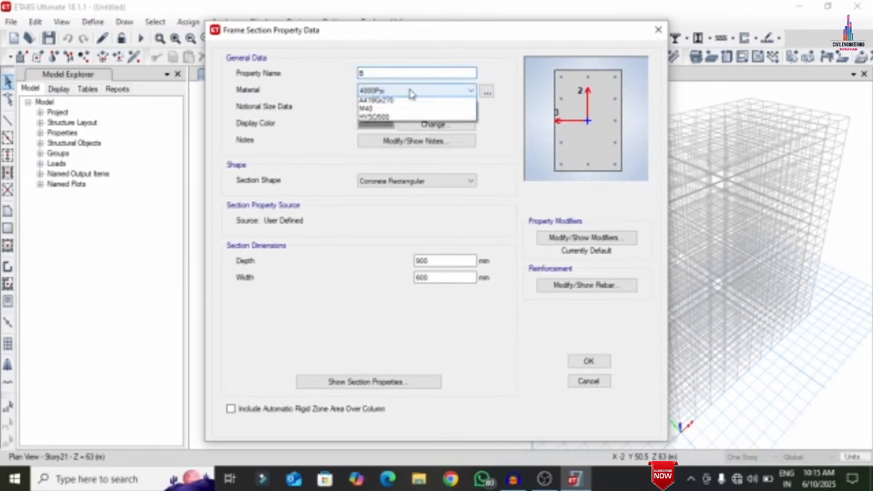
pyautogui.click(401, 137)
pyautogui.moveTo(455, 262); pyautogui.dragTo(396, 274)
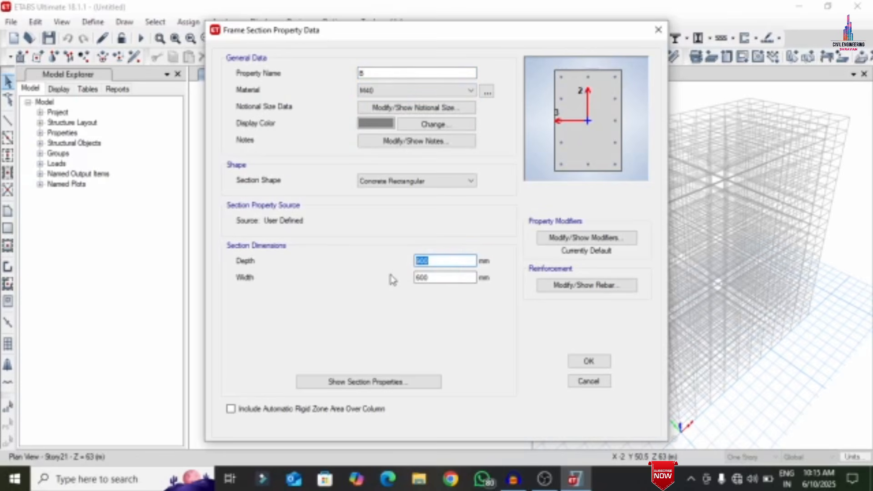
pyautogui.write('5')
pyautogui.press('Tab')
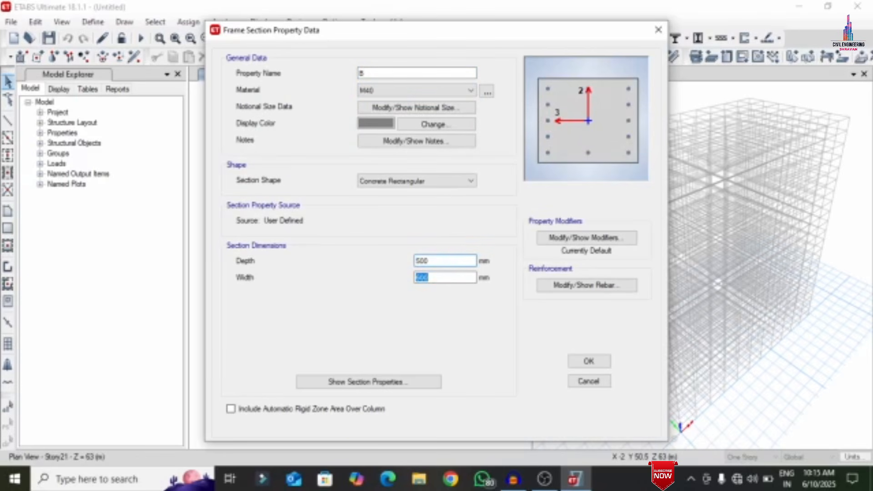
pyautogui.write('460')
# Set section B's reinforcement to M3 Design Only (Beam) with HYSD500 for both longitudinal and confinement bars
pyautogui.click(607, 286)
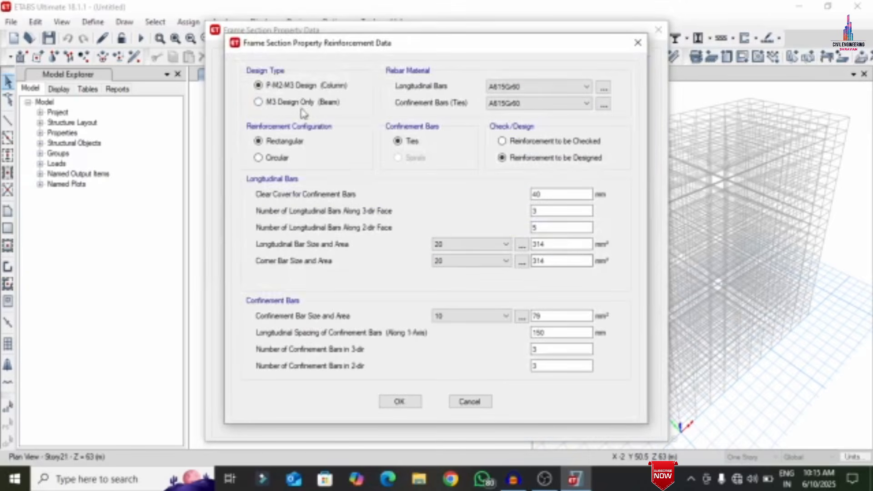
pyautogui.click(302, 110)
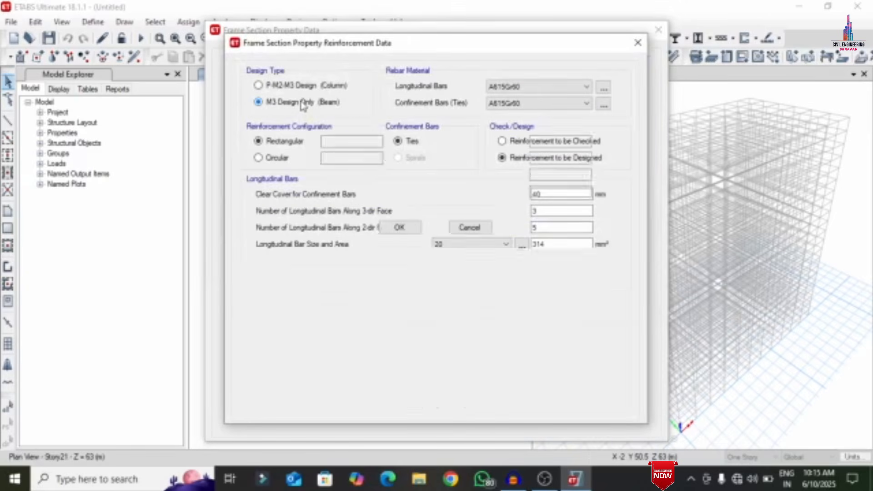
pyautogui.click(514, 89)
pyautogui.click(516, 104)
pyautogui.click(516, 103)
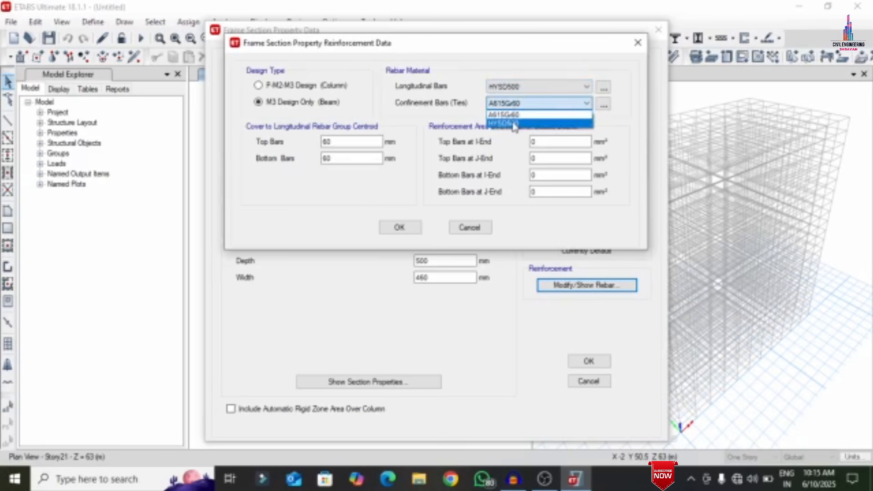
pyautogui.click(515, 125)
# Set the beam's top and bottom bar cover to 50 mm and accept section B and the frame properties
pyautogui.click(325, 141)
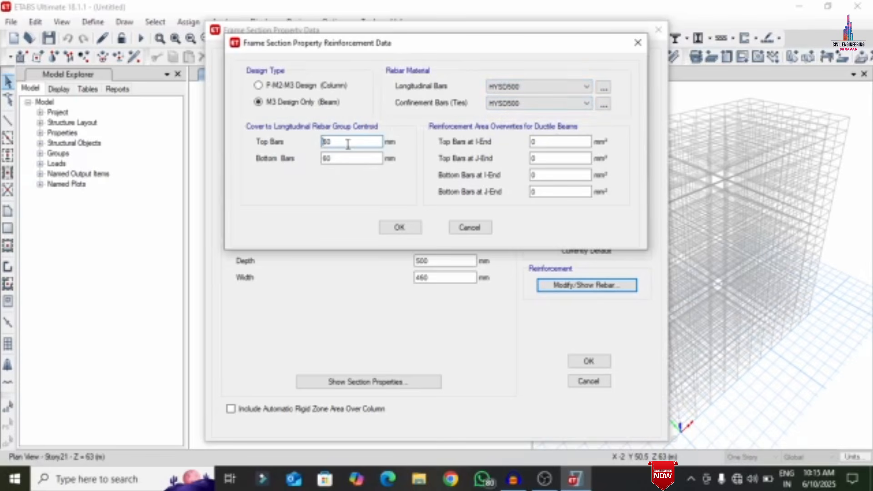
pyautogui.moveTo(348, 145); pyautogui.dragTo(279, 145)
pyautogui.write('50')
pyautogui.press('Tab')
pyautogui.write('50')
pyautogui.click(399, 227)
pyautogui.click(582, 361)
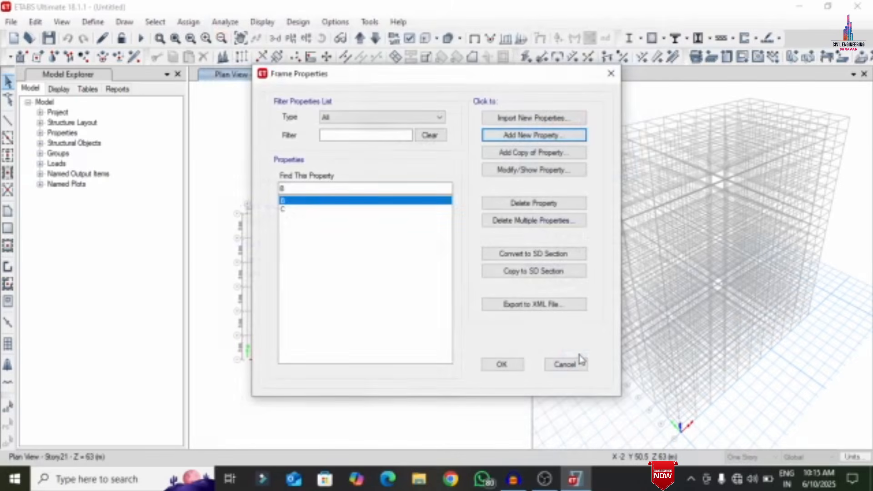
pyautogui.click(499, 365)
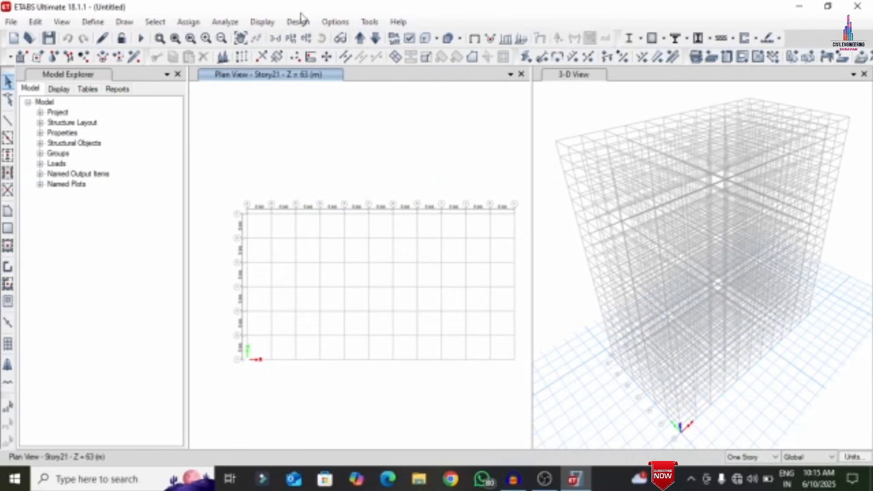
# Delete the predefined slab property Plank1
pyautogui.click(91, 21)
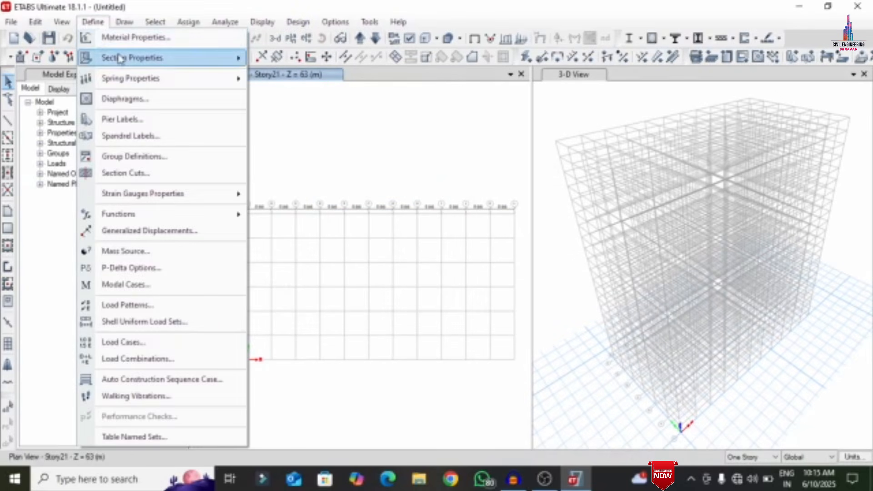
pyautogui.moveTo(119, 58)
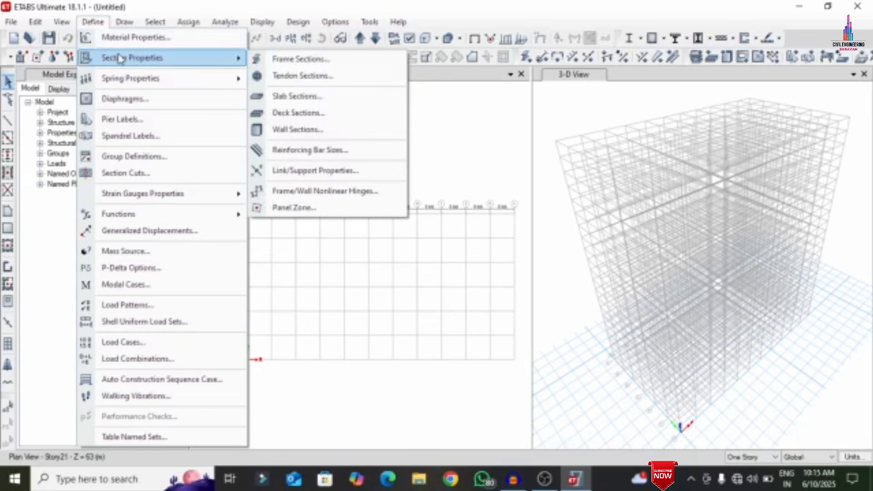
pyautogui.click(291, 97)
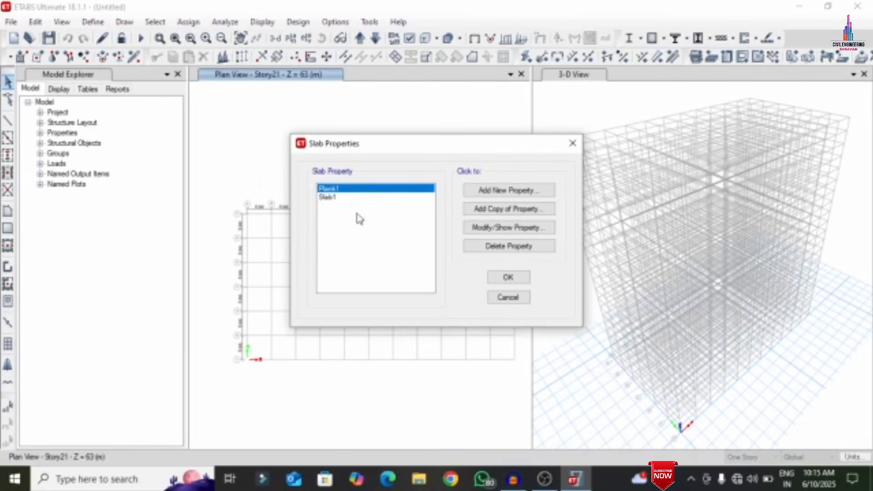
pyautogui.click(495, 245)
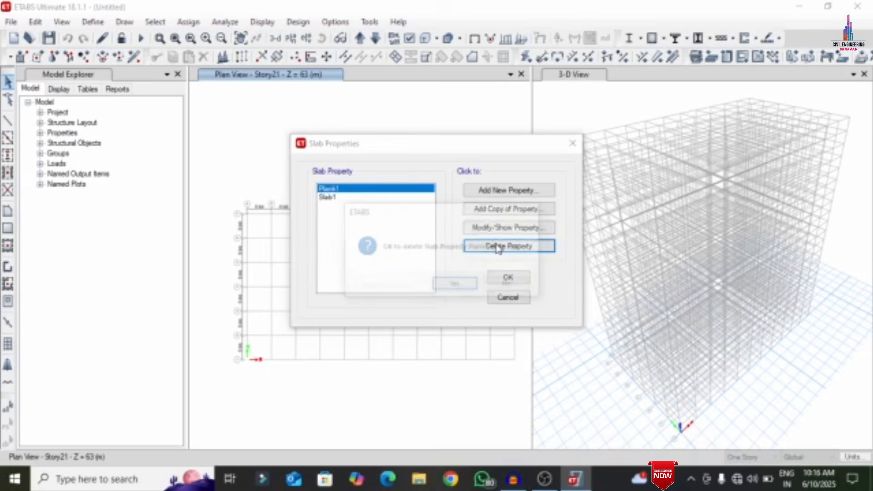
pyautogui.click(450, 286)
# Rename the slab property Slab1 as Slab180 and set its material to M40
pyautogui.click(491, 229)
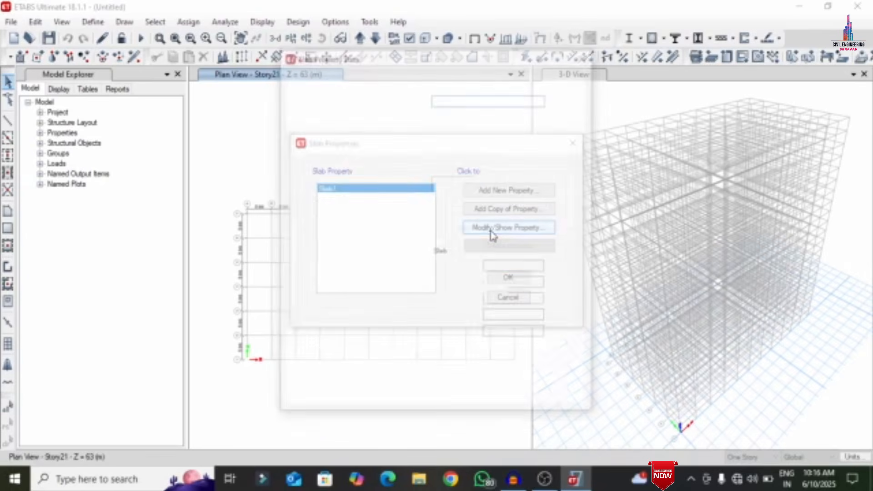
pyautogui.click(462, 99)
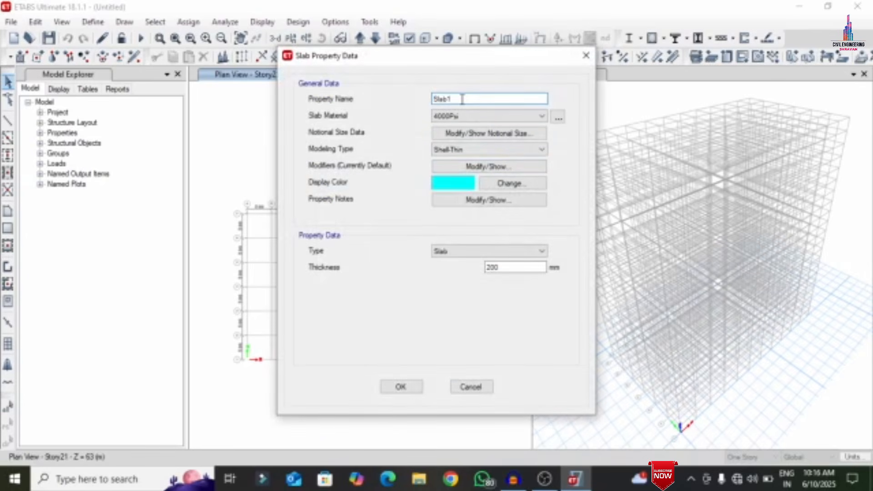
pyautogui.write('80')
pyautogui.click(506, 116)
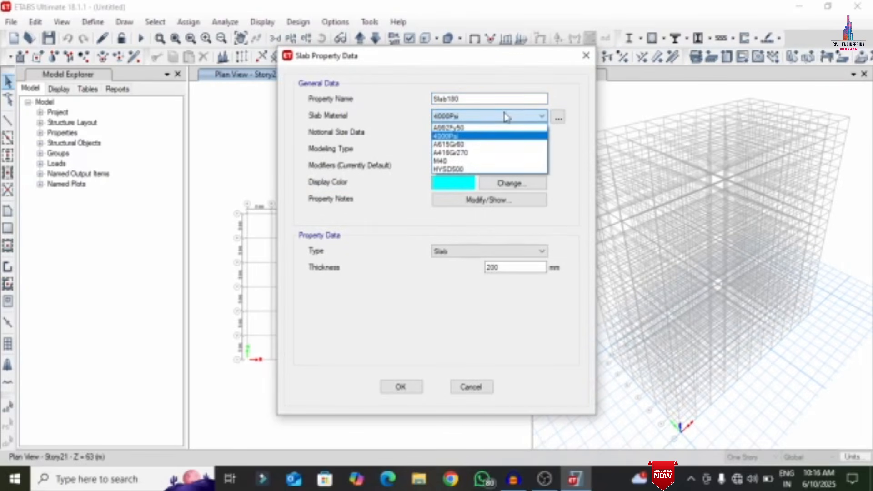
pyautogui.click(463, 162)
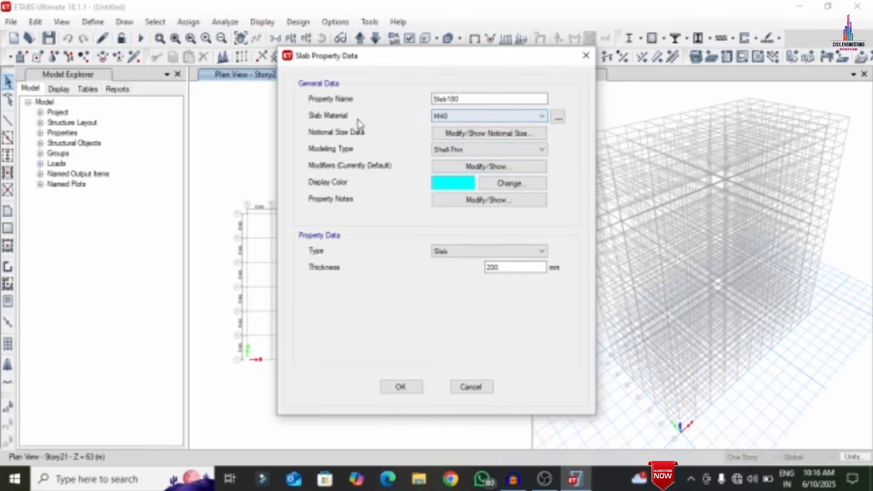
# Set the thickness of Slab180 to 180 mm and accept the slab properties
pyautogui.doubleClick(511, 268)
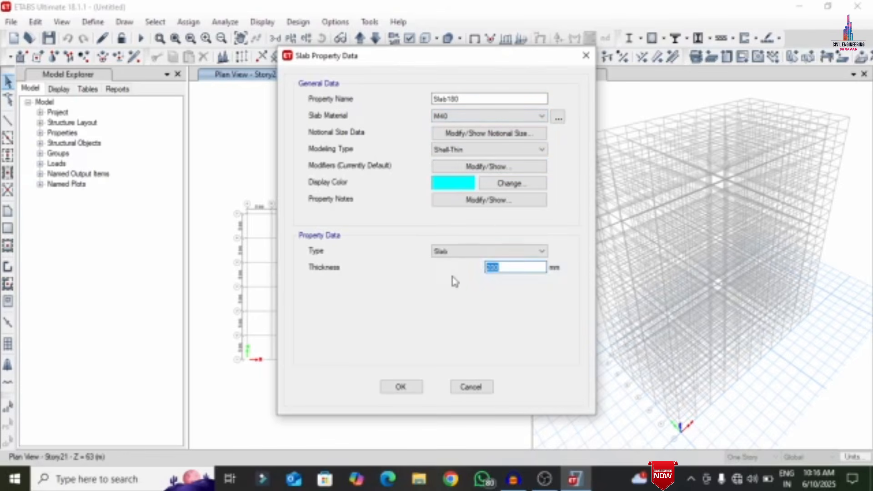
pyautogui.write('180')
pyautogui.click(402, 386)
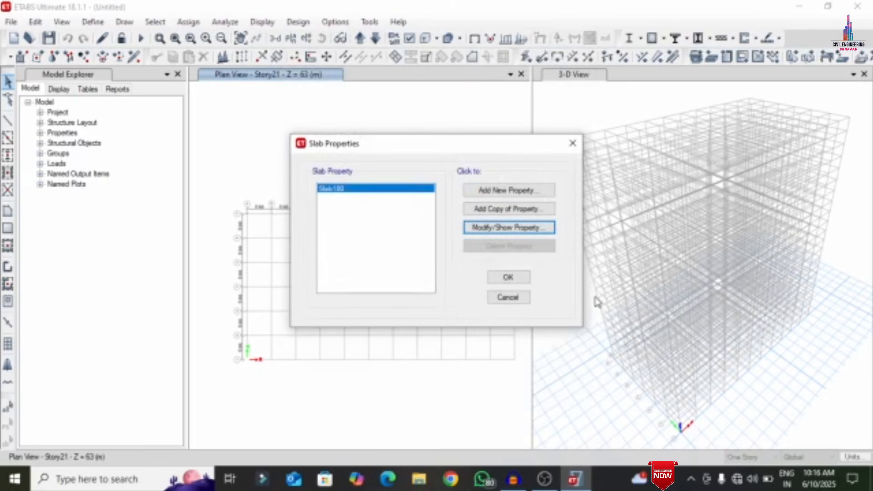
pyautogui.click(522, 281)
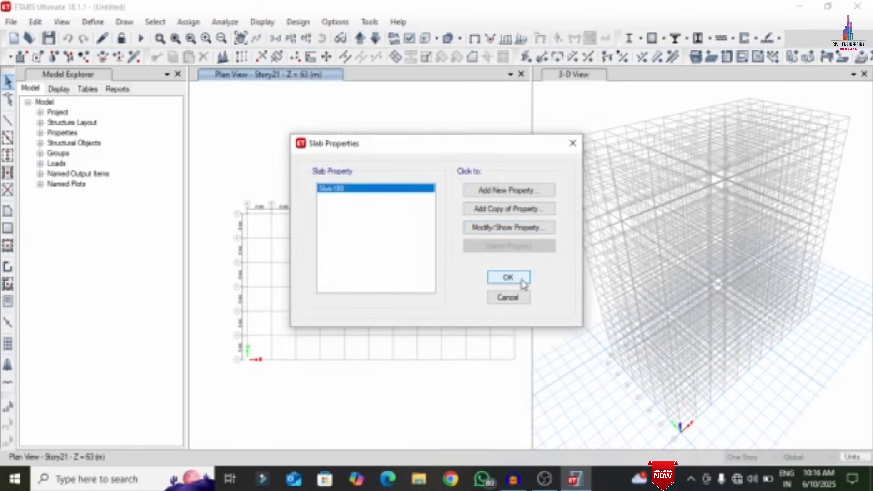
pyautogui.click(523, 282)
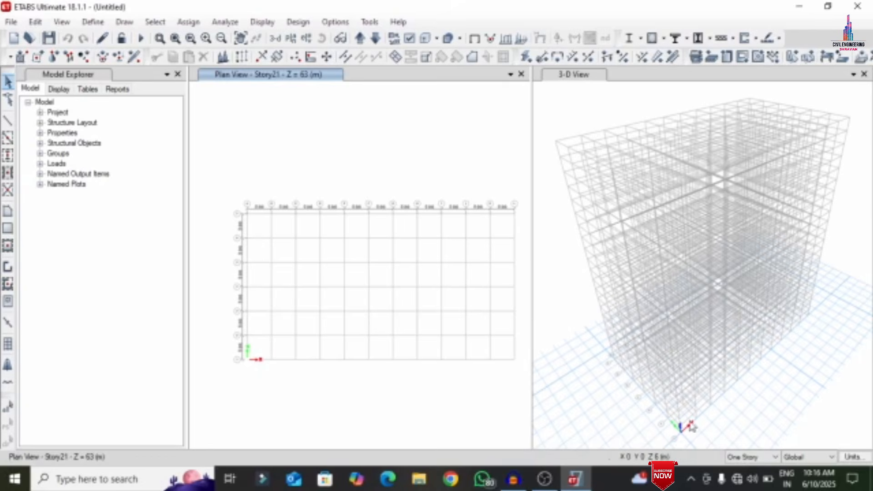
# Draw section B beams at all stories along the grid lines in the region from A to L and 3 to 7
pyautogui.click(748, 457)
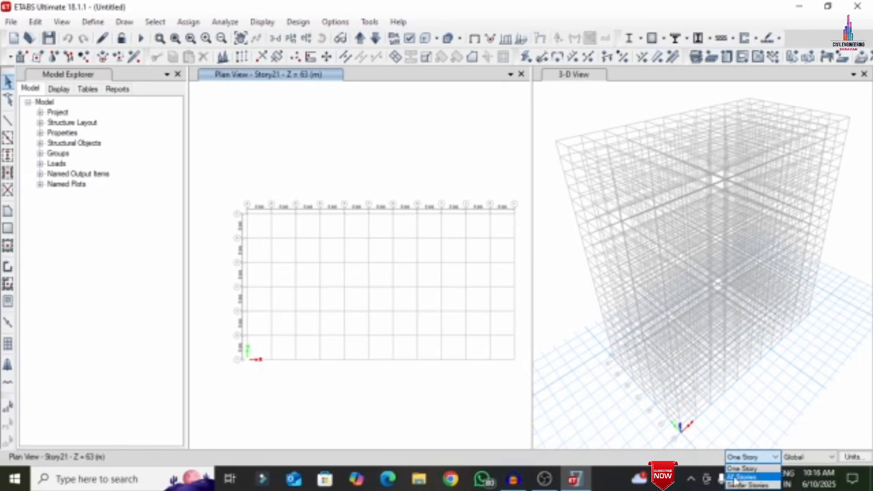
pyautogui.click(742, 477)
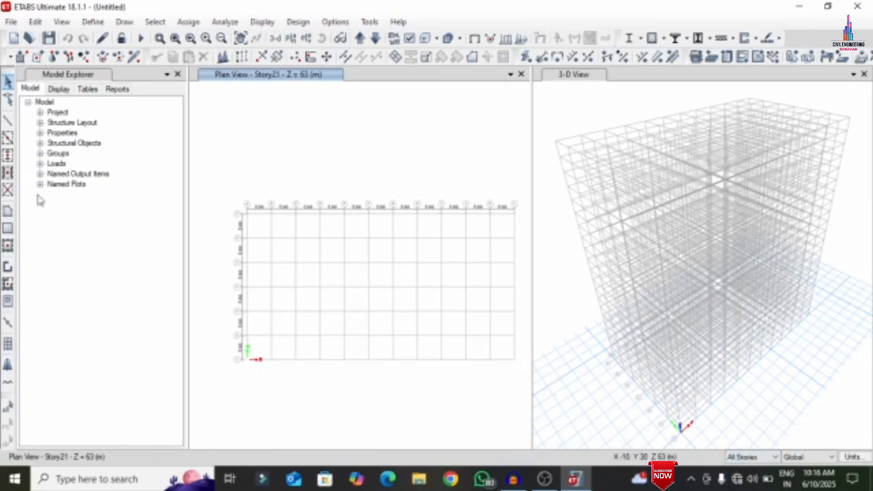
pyautogui.click(8, 137)
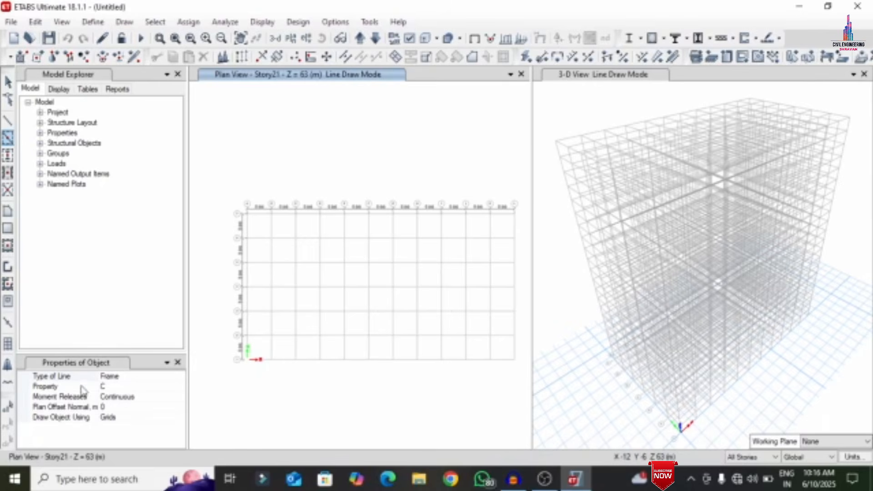
pyautogui.click(180, 389)
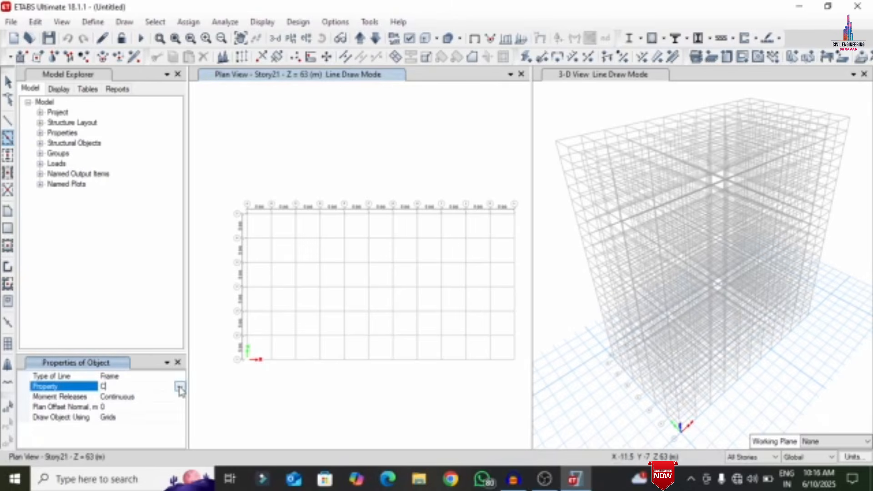
pyautogui.click(180, 387)
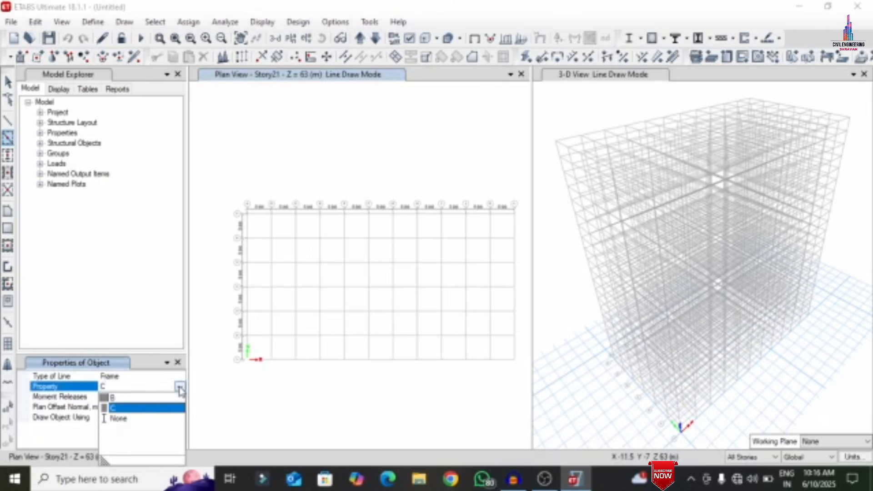
pyautogui.click(138, 397)
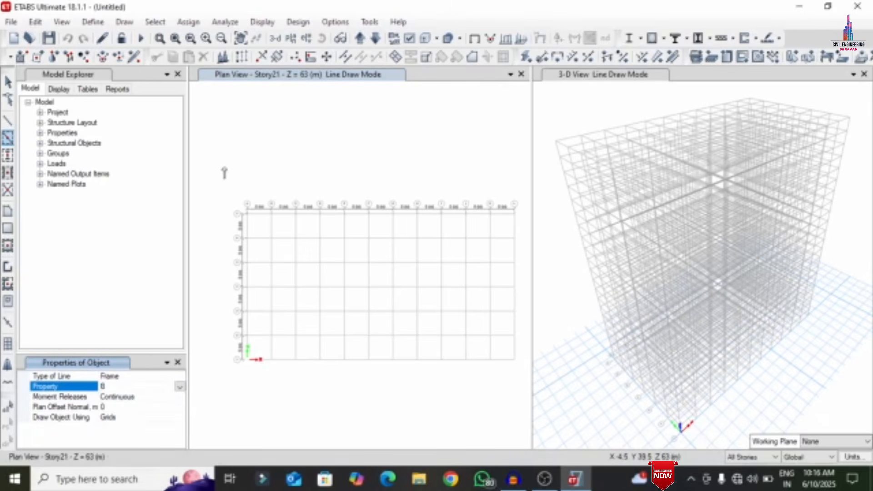
pyautogui.moveTo(225, 168)
pyautogui.mouseDown()
pyautogui.moveTo(327, 265)
pyautogui.moveTo(501, 333)
pyautogui.moveTo(529, 327)
pyautogui.mouseUp()
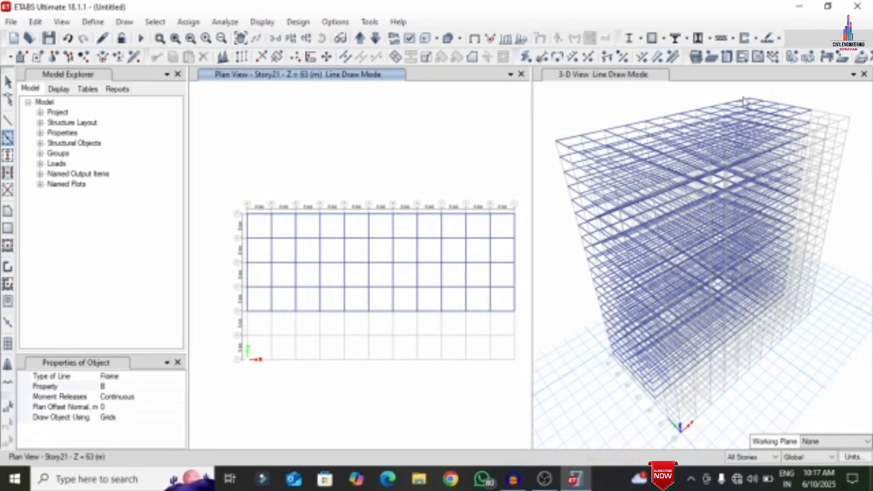
# Place a section C column at grid intersection A-7 on all stories
pyautogui.click(8, 155)
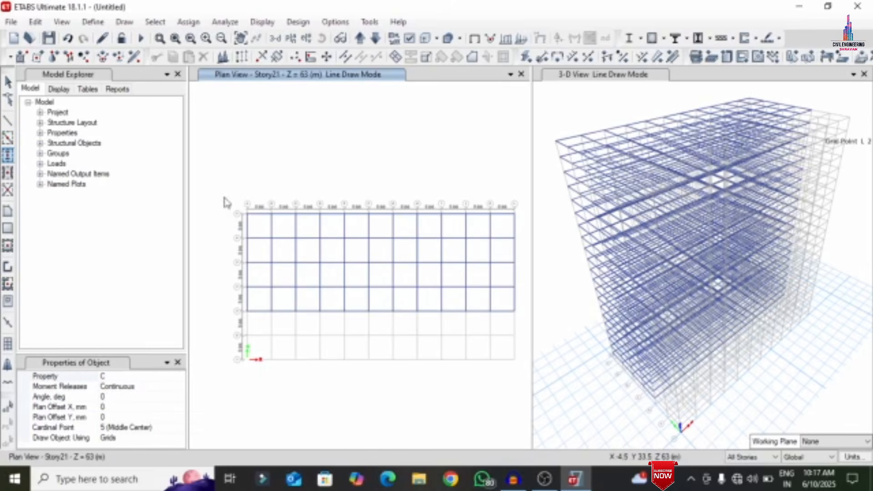
pyautogui.moveTo(225, 197); pyautogui.dragTo(263, 236)
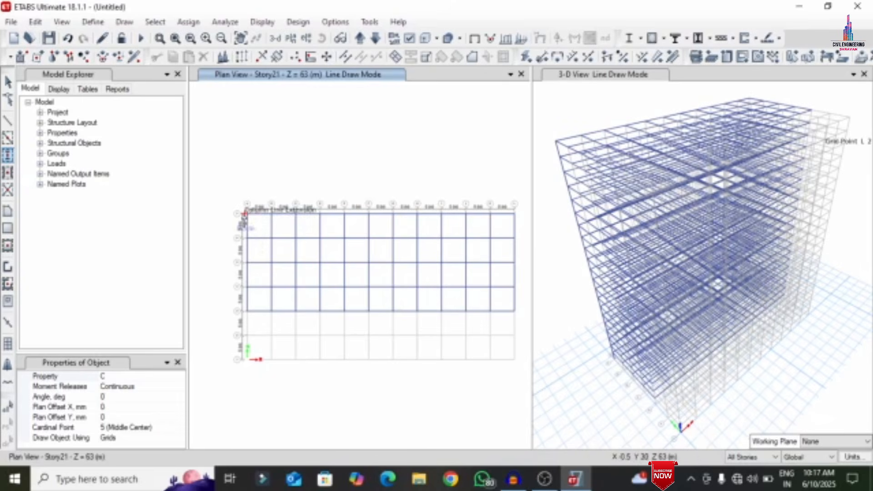
pyautogui.scroll(6, 245, 241)
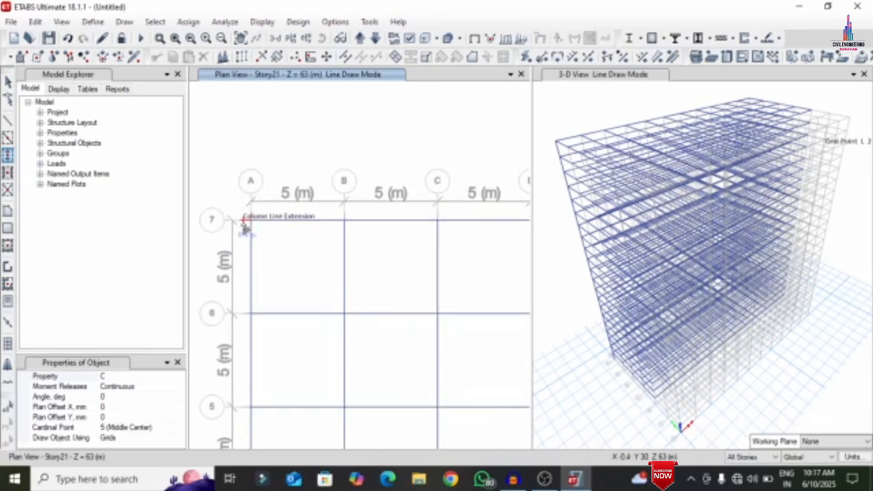
pyautogui.scroll(-5, 236, 258)
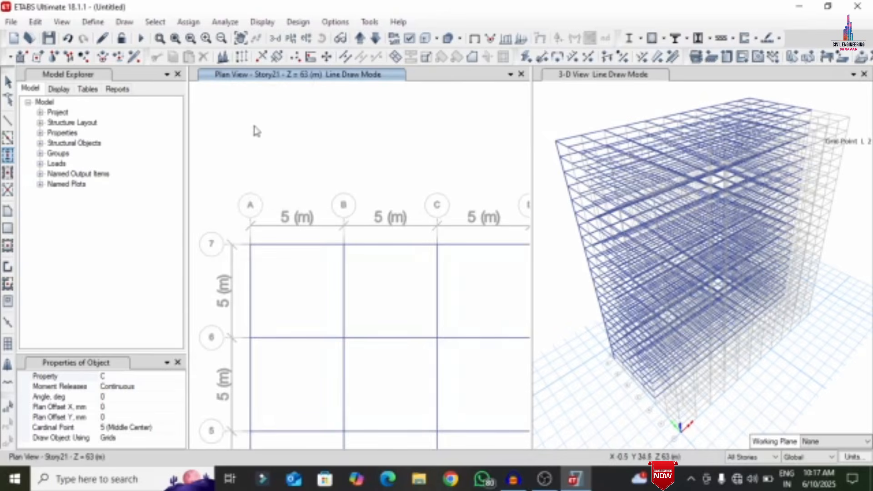
pyautogui.press('Escape')
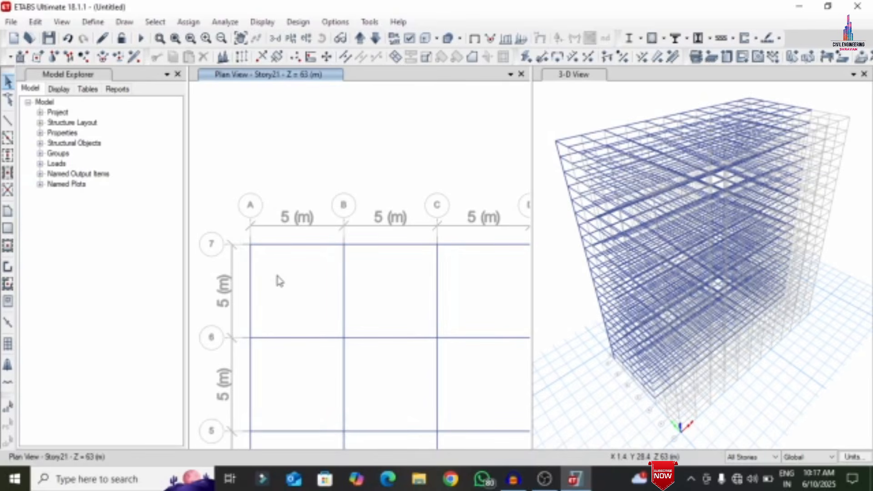
# Modify frame section C, setting its depth to 690 mm and re-entering its width in millimetres
pyautogui.click(103, 22)
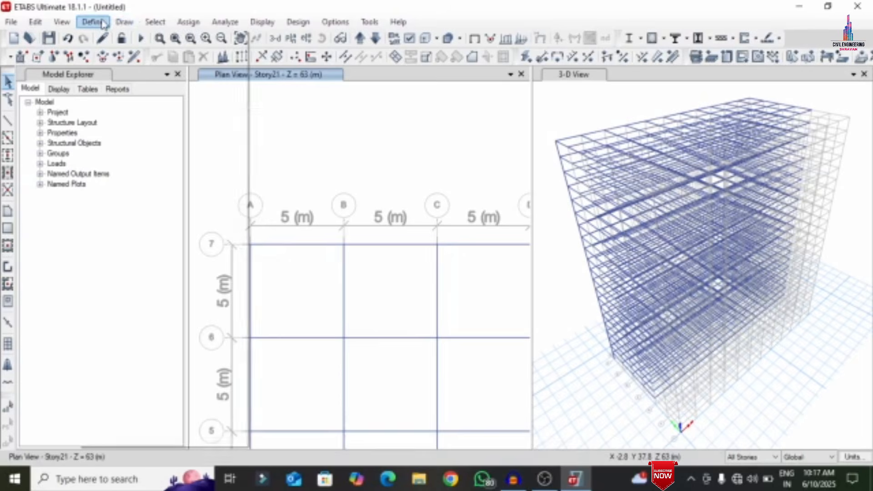
pyautogui.moveTo(124, 62)
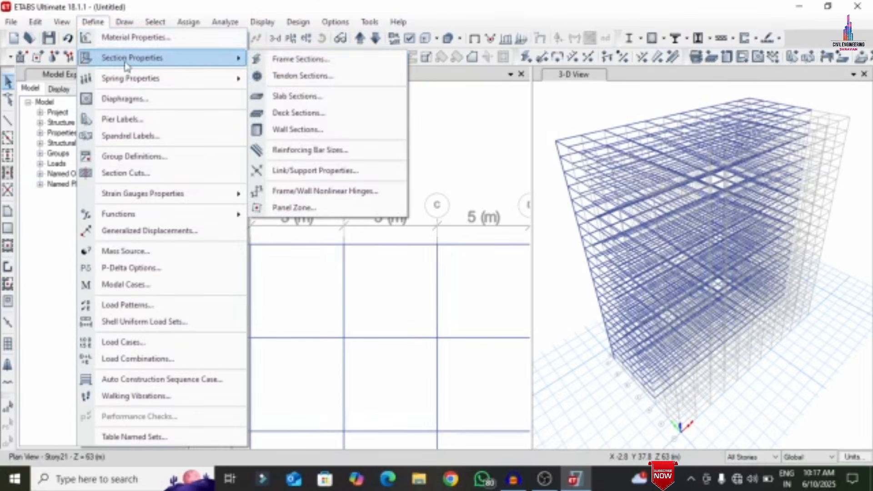
pyautogui.click(309, 67)
pyautogui.click(298, 209)
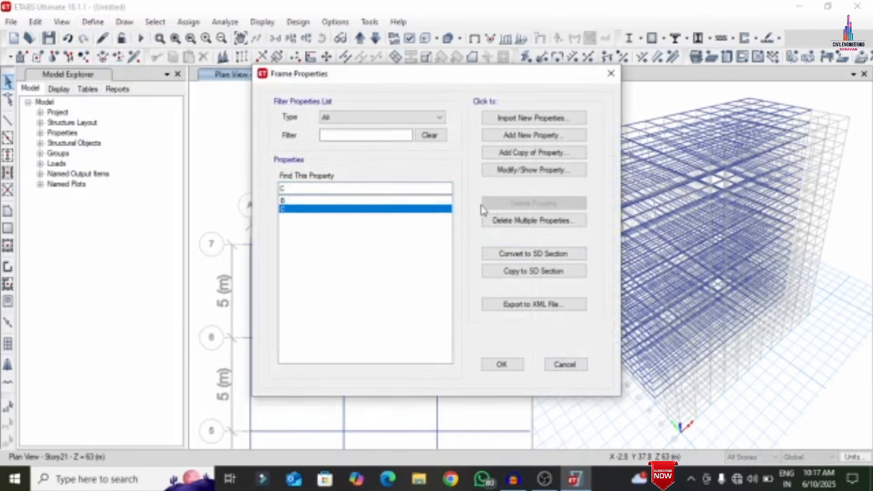
pyautogui.click(530, 171)
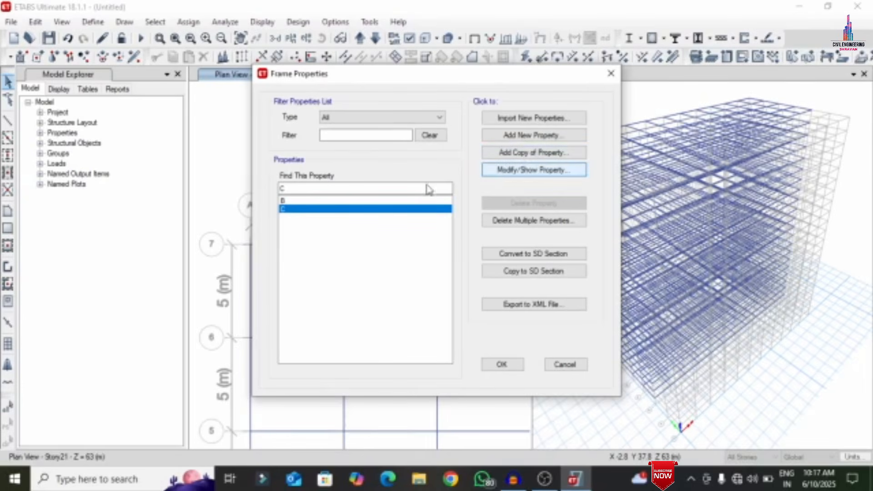
pyautogui.click(438, 261)
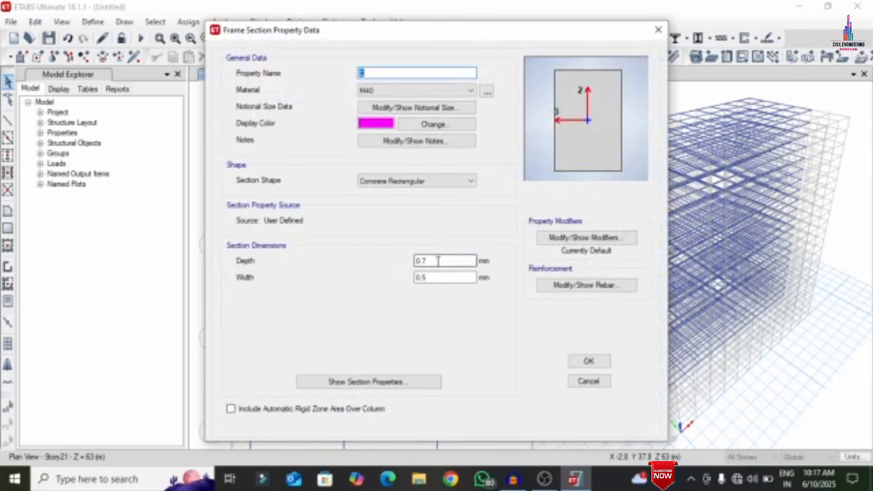
pyautogui.moveTo(438, 262); pyautogui.dragTo(376, 262)
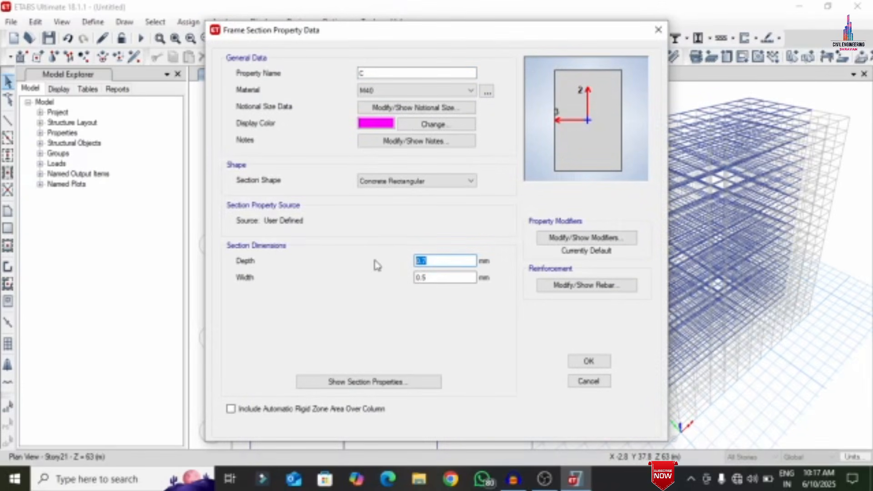
pyautogui.write('7')
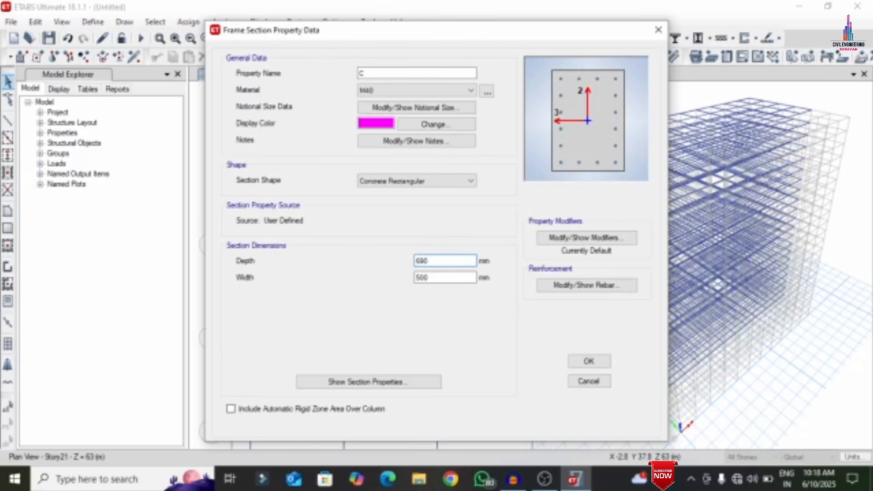
pyautogui.press('Tab')
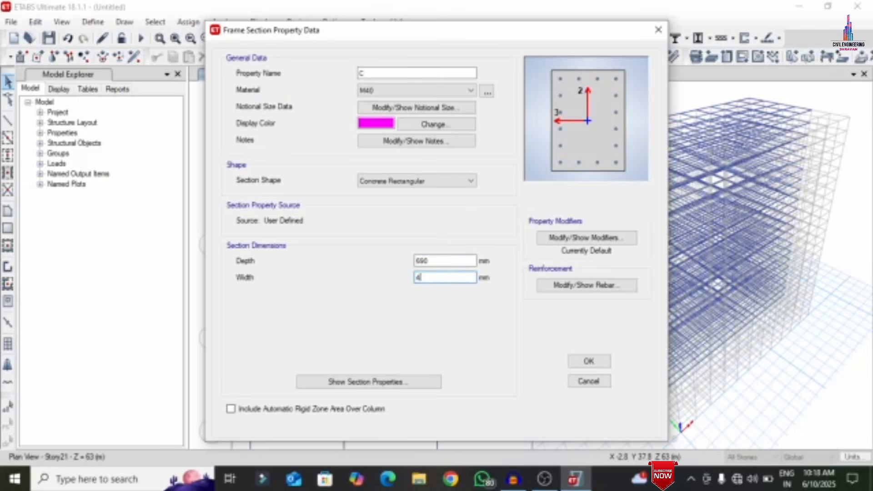
# Review section C's column reinforcement data, then accept the section and the frame properties
pyautogui.click(569, 287)
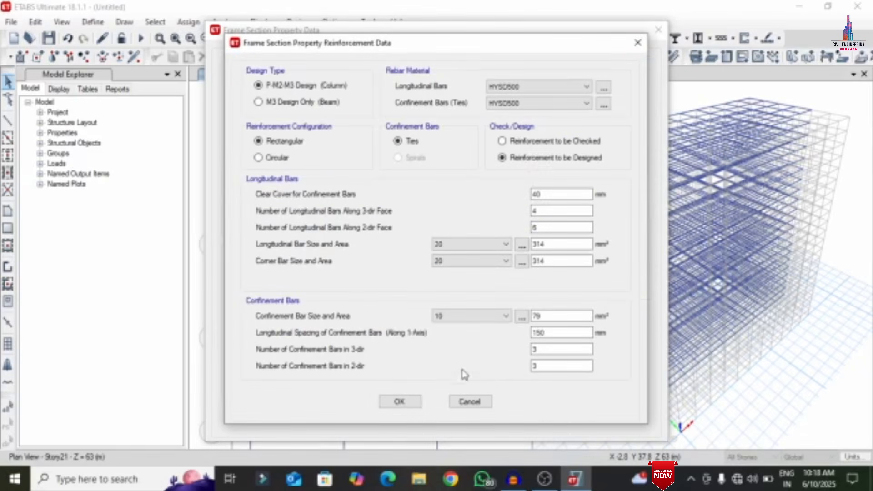
pyautogui.click(399, 402)
pyautogui.click(587, 364)
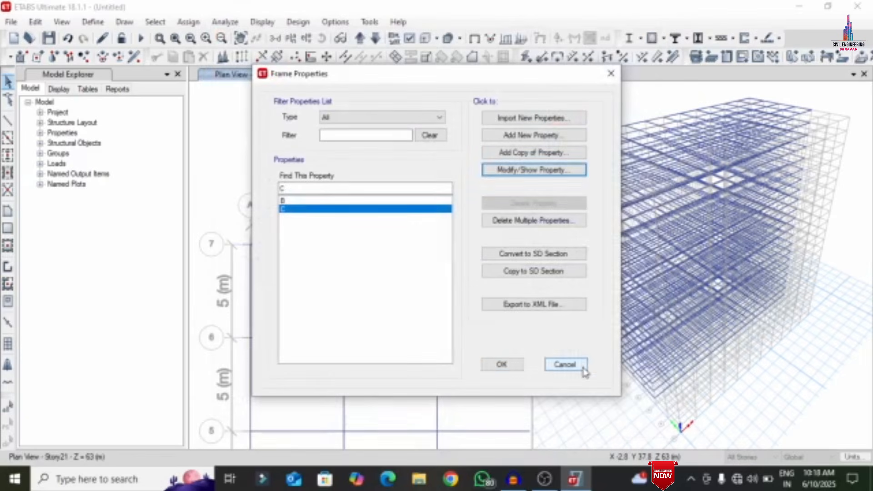
pyautogui.click(502, 364)
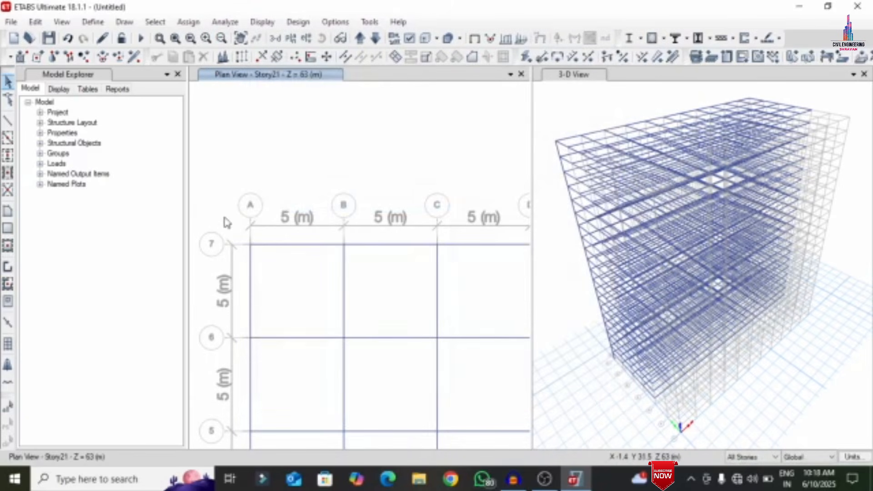
# Delete the column at grid intersection A-7 on all stories
pyautogui.moveTo(224, 217); pyautogui.dragTo(269, 270)
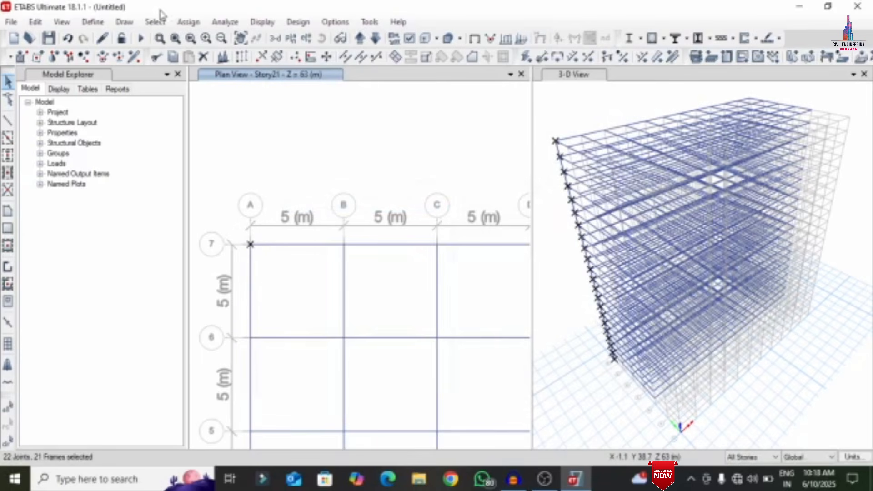
pyautogui.click(35, 21)
pyautogui.click(68, 127)
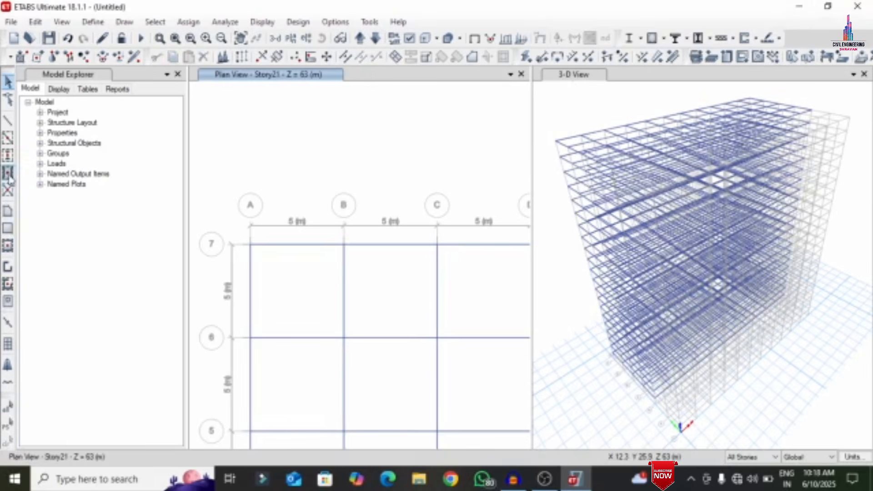
# Place section C columns at every grid intersection on lines 3 to 7 across all stories
pyautogui.click(8, 155)
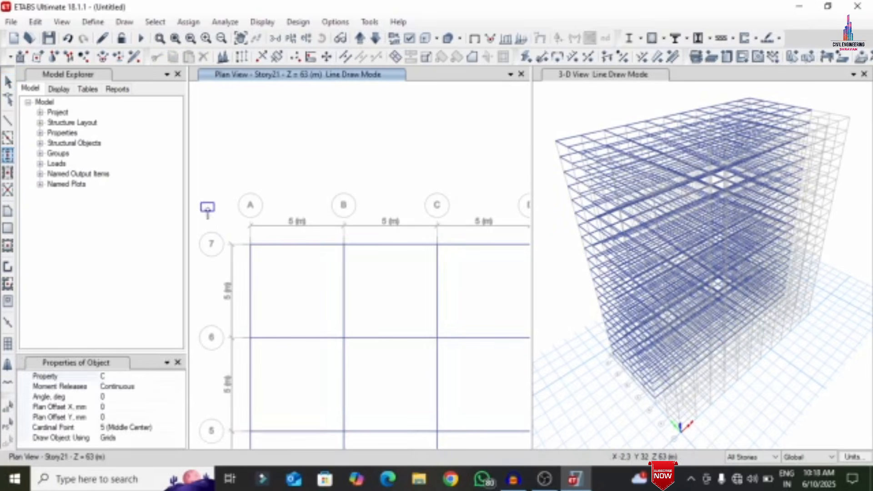
pyautogui.scroll(-4, 211, 207)
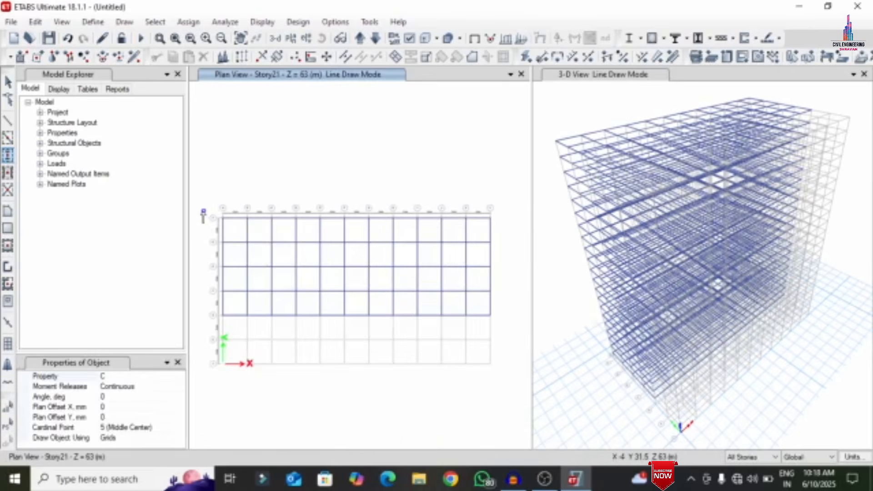
pyautogui.moveTo(204, 214)
pyautogui.mouseDown()
pyautogui.moveTo(369, 353)
pyautogui.moveTo(501, 327)
pyautogui.mouseUp()
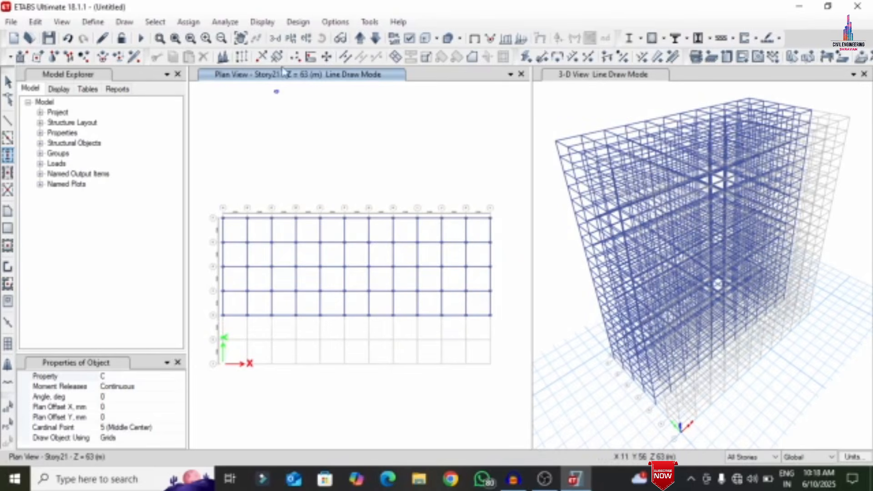
# Switch the plan view from the top story to the Story1 level
pyautogui.click(291, 38)
pyautogui.scroll(-1, 414, 263)
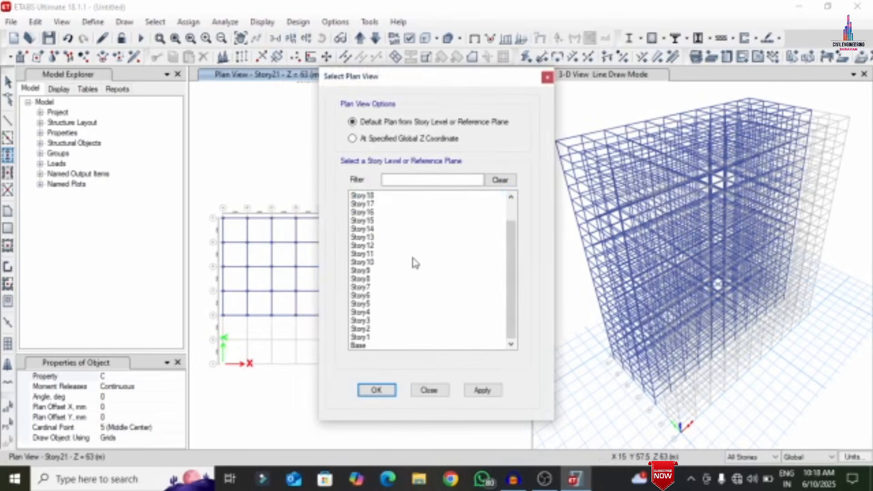
pyautogui.click(370, 338)
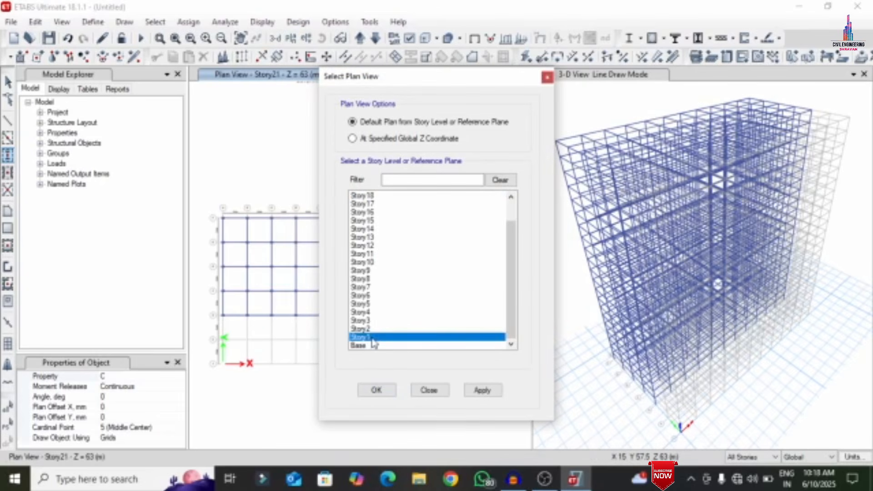
pyautogui.click(484, 394)
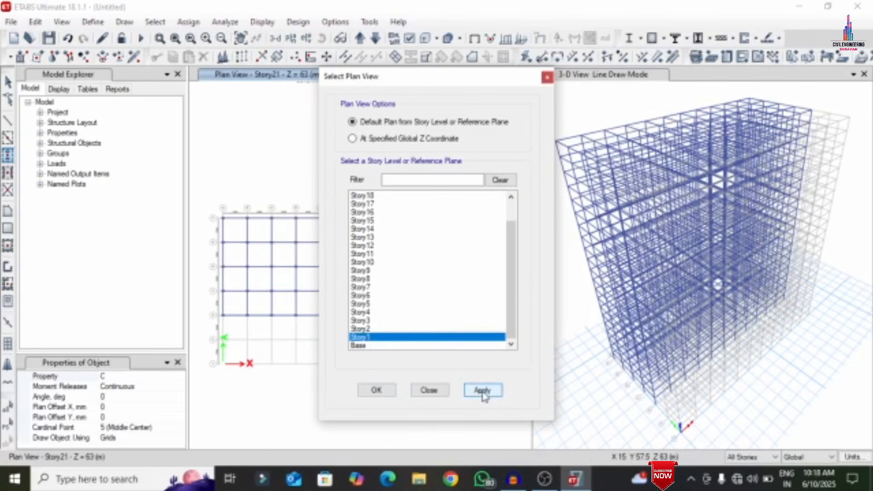
pyautogui.click(387, 396)
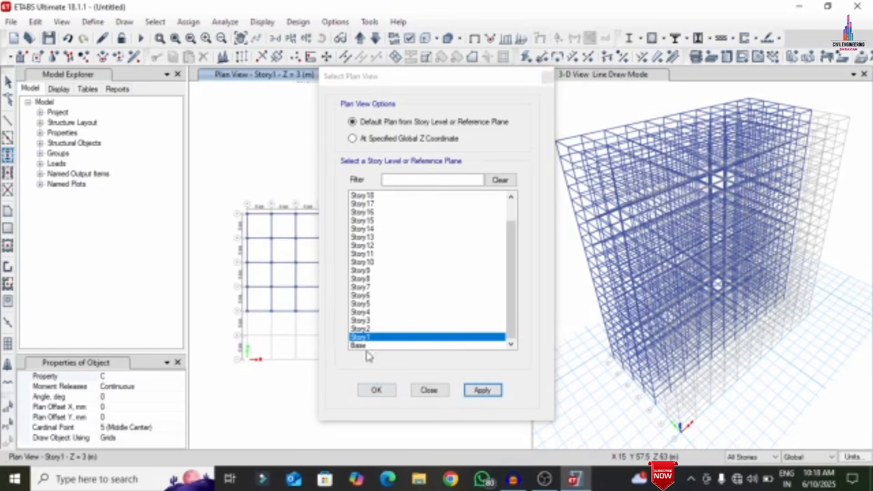
pyautogui.click(377, 390)
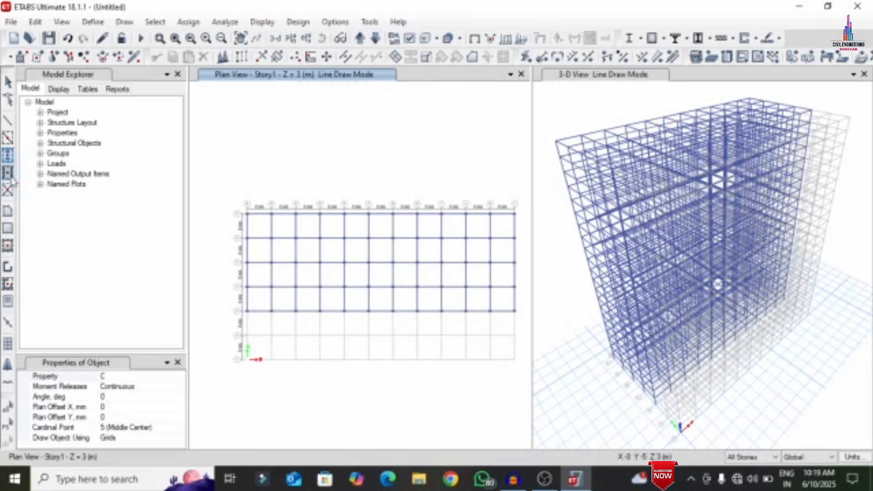
# Draw section B beams along the grid lines between lines 1 and 3 on Story1 through Story5, one story at a time
pyautogui.click(8, 139)
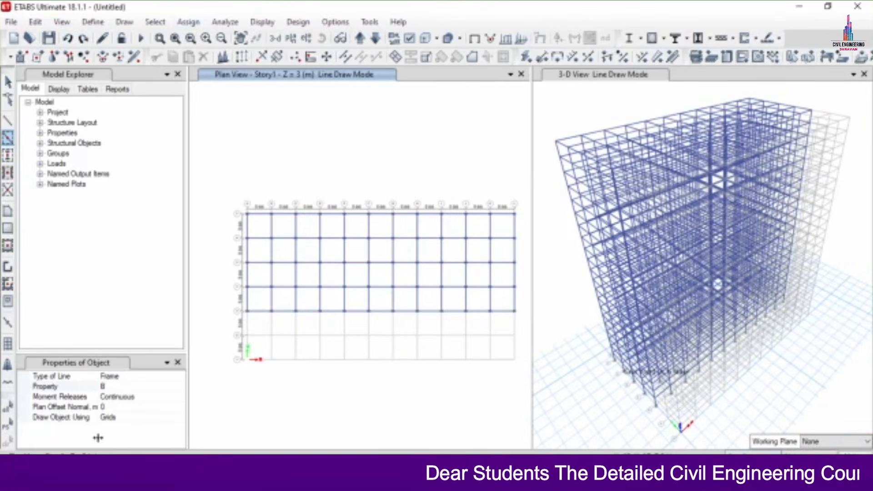
pyautogui.moveTo(225, 308)
pyautogui.mouseDown()
pyautogui.moveTo(345, 364)
pyautogui.moveTo(502, 391)
pyautogui.moveTo(521, 381)
pyautogui.mouseUp()
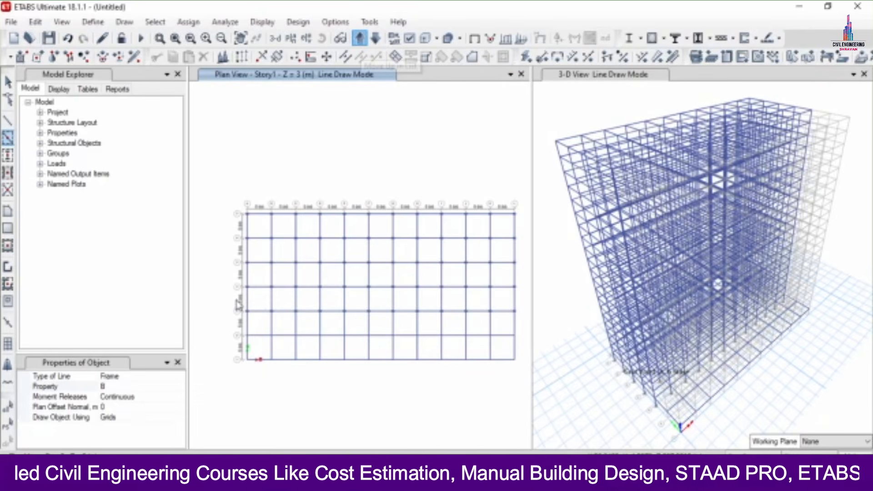
pyautogui.moveTo(226, 302); pyautogui.dragTo(517, 382)
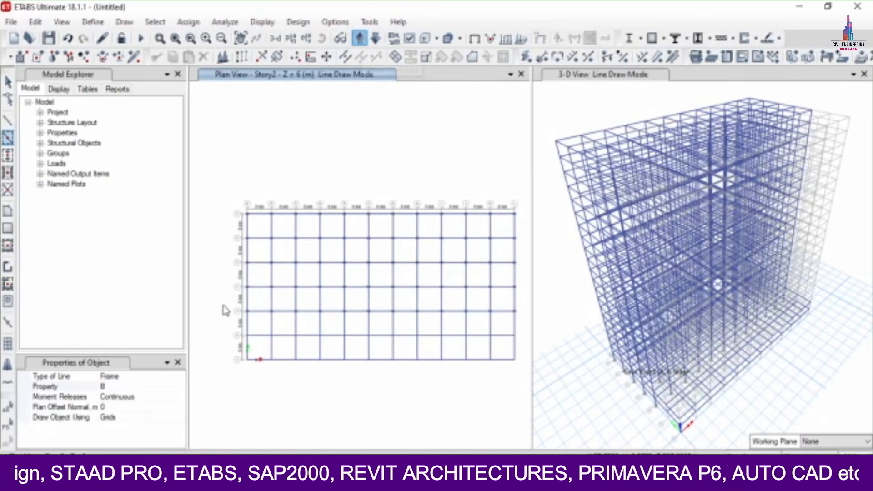
pyautogui.moveTo(223, 304)
pyautogui.mouseDown()
pyautogui.moveTo(513, 386)
pyautogui.moveTo(521, 374)
pyautogui.mouseUp()
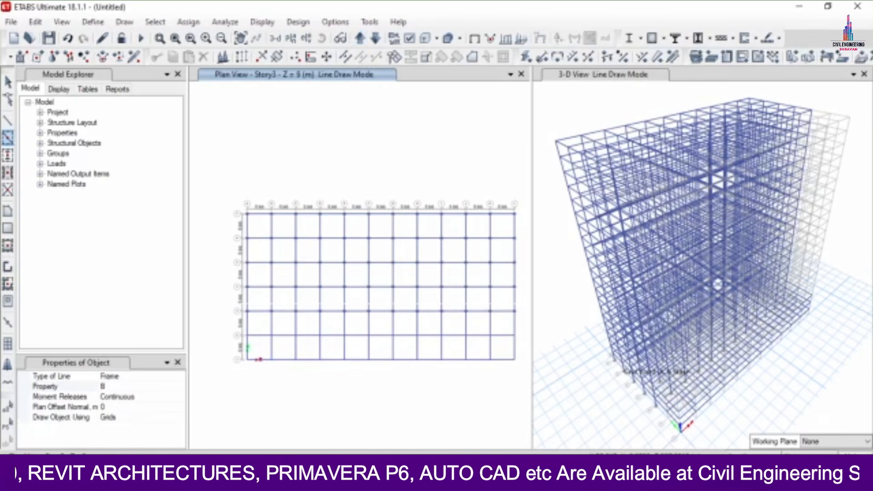
pyautogui.click(360, 39)
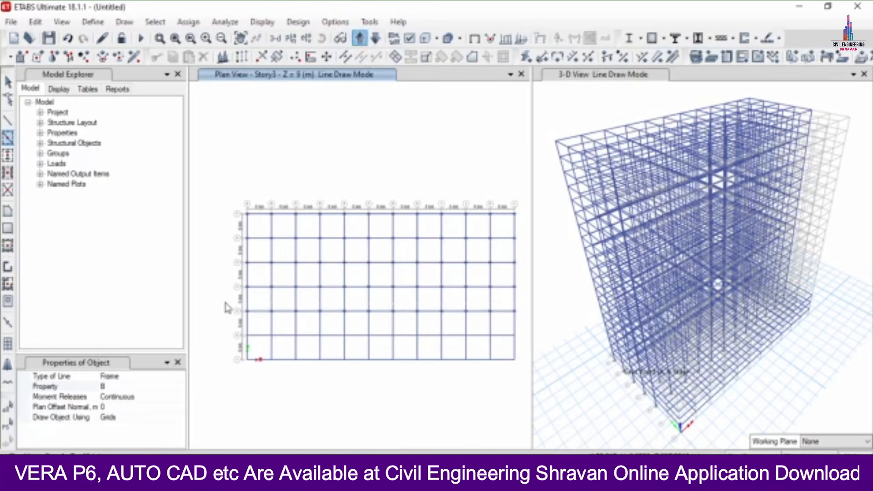
pyautogui.moveTo(225, 304); pyautogui.dragTo(524, 387)
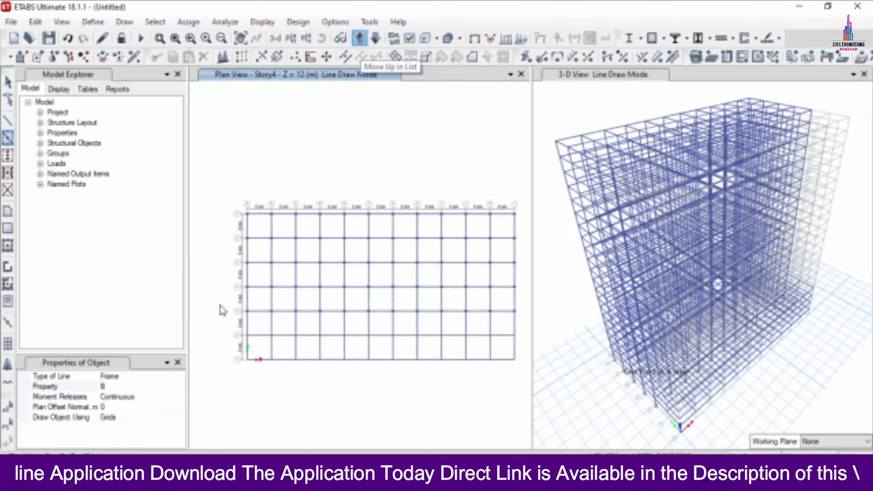
pyautogui.moveTo(218, 304); pyautogui.dragTo(521, 390)
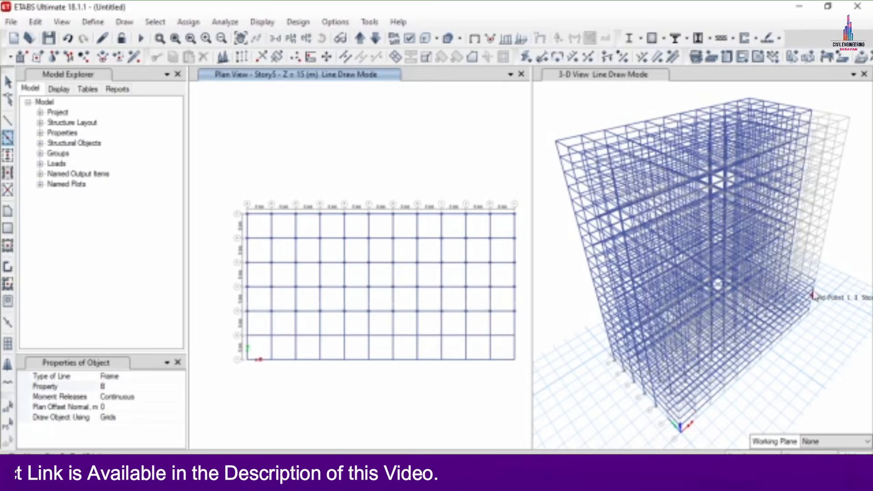
# Return the plan view to the Story1 level
pyautogui.click(292, 39)
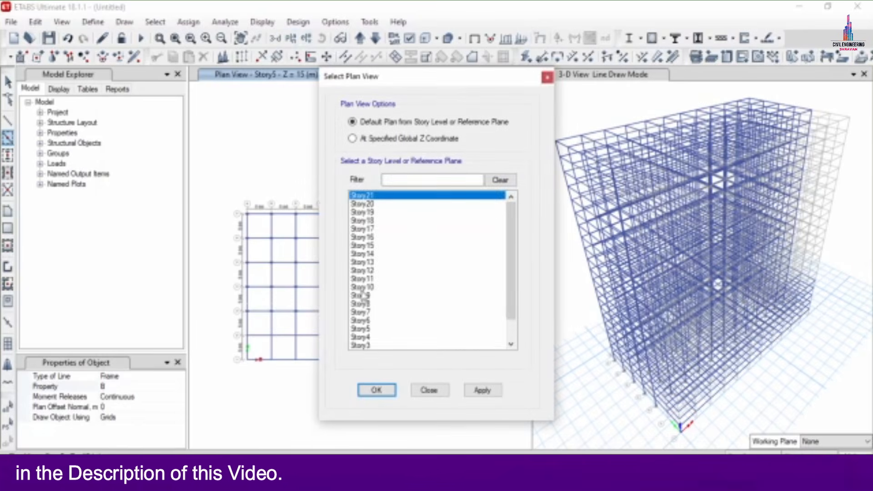
pyautogui.scroll(-1, 369, 298)
pyautogui.click(370, 337)
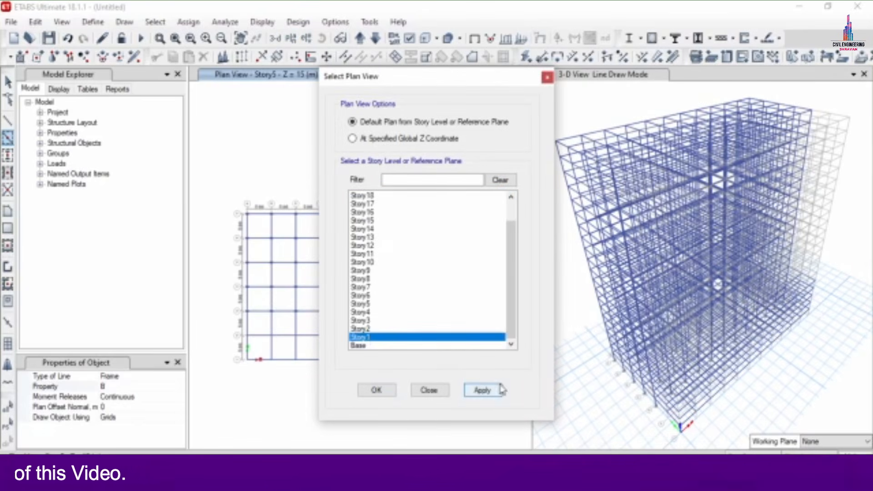
pyautogui.click(482, 390)
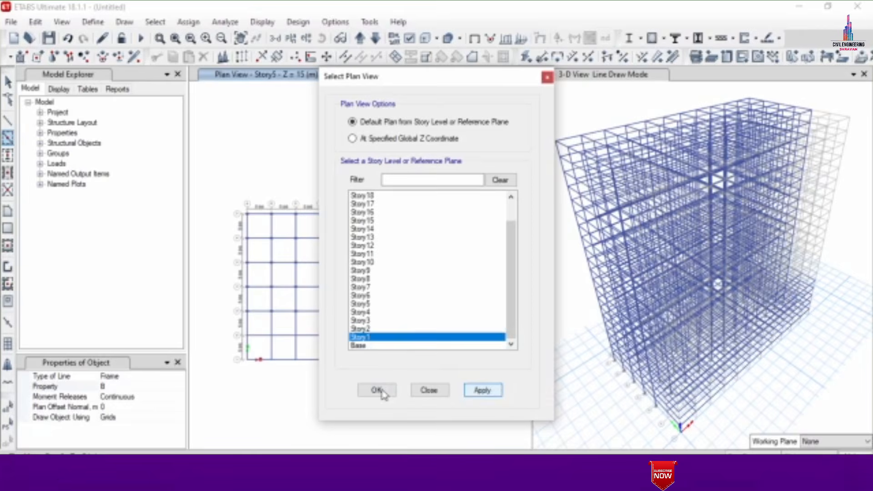
pyautogui.click(378, 392)
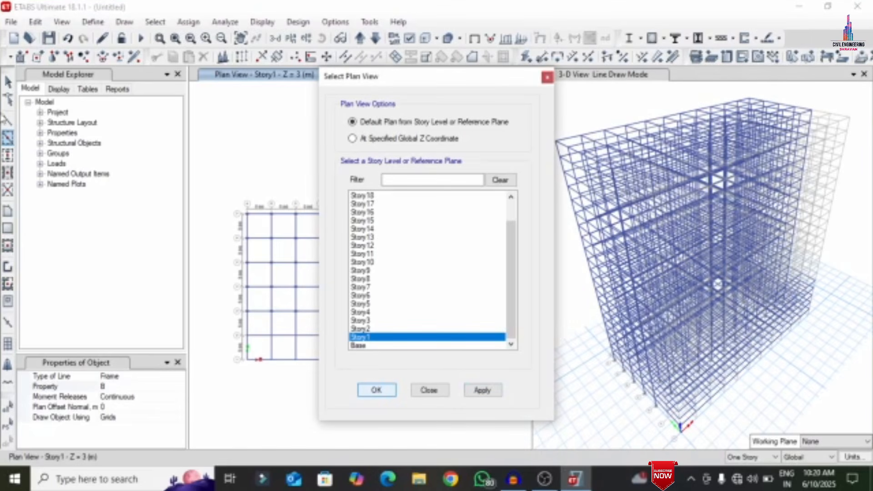
# Place section C columns at the intersections on grid lines 1 and 2 on Story1 through Story5, one story at a time
pyautogui.click(8, 156)
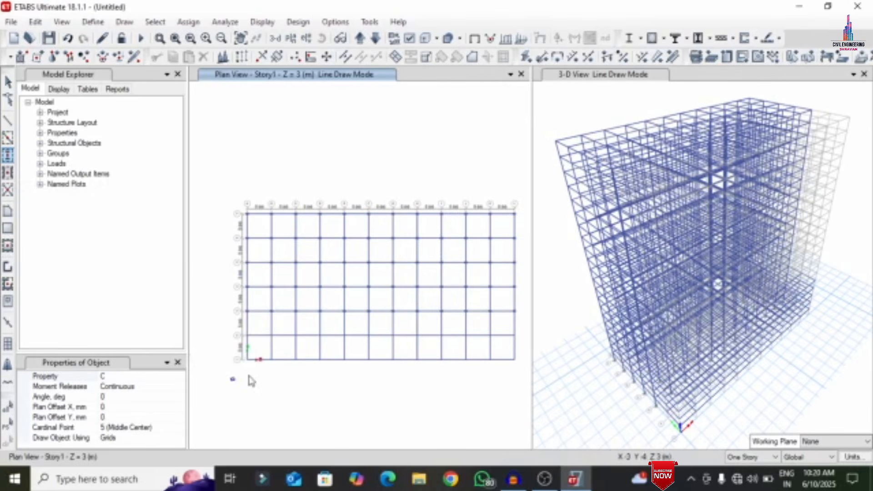
pyautogui.moveTo(223, 331); pyautogui.dragTo(531, 384)
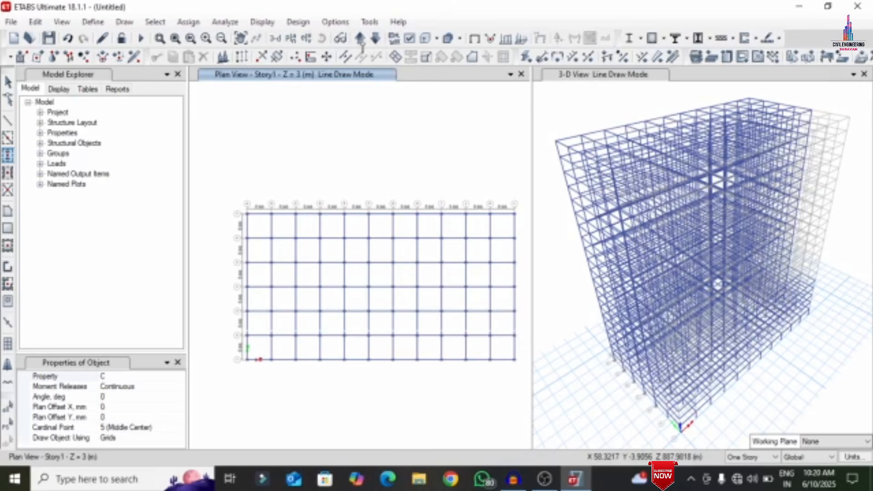
pyautogui.click(360, 41)
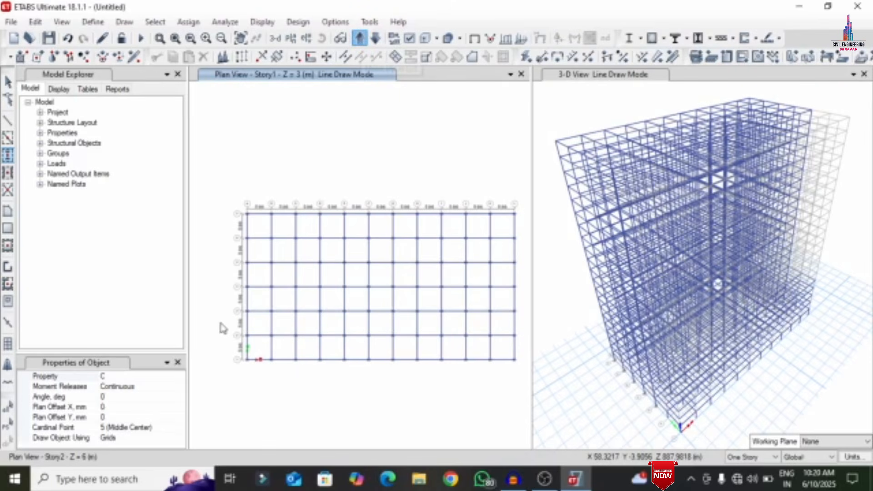
pyautogui.moveTo(215, 323); pyautogui.dragTo(533, 372)
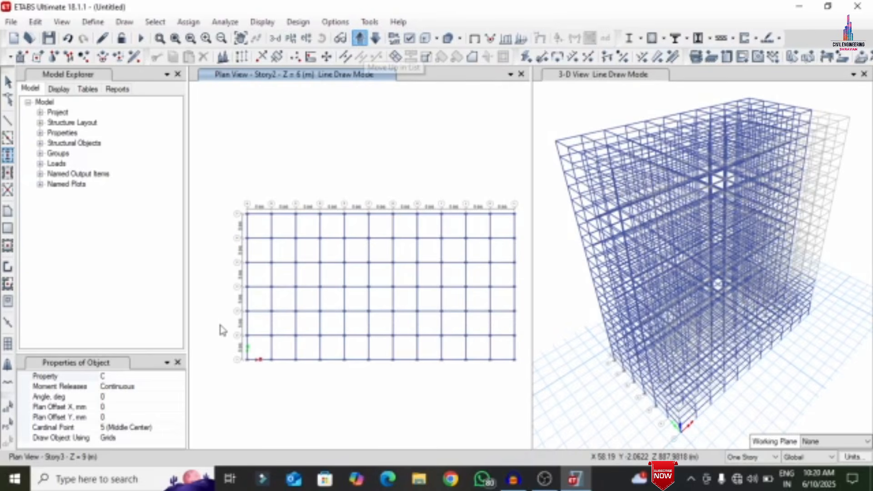
pyautogui.moveTo(218, 325); pyautogui.dragTo(523, 383)
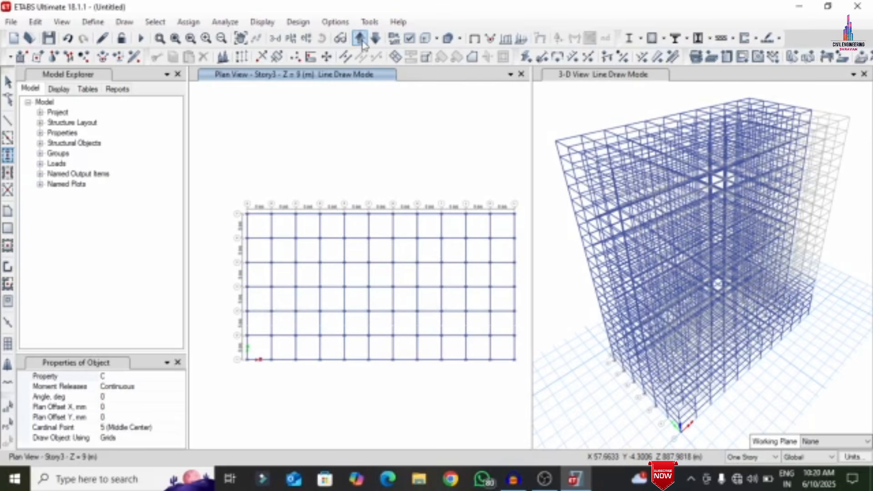
pyautogui.click(360, 38)
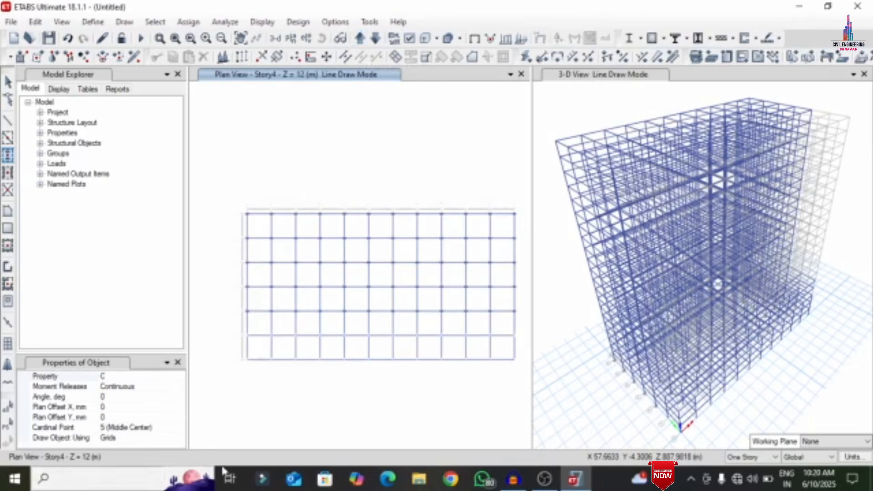
pyautogui.moveTo(419, 366); pyautogui.dragTo(529, 386)
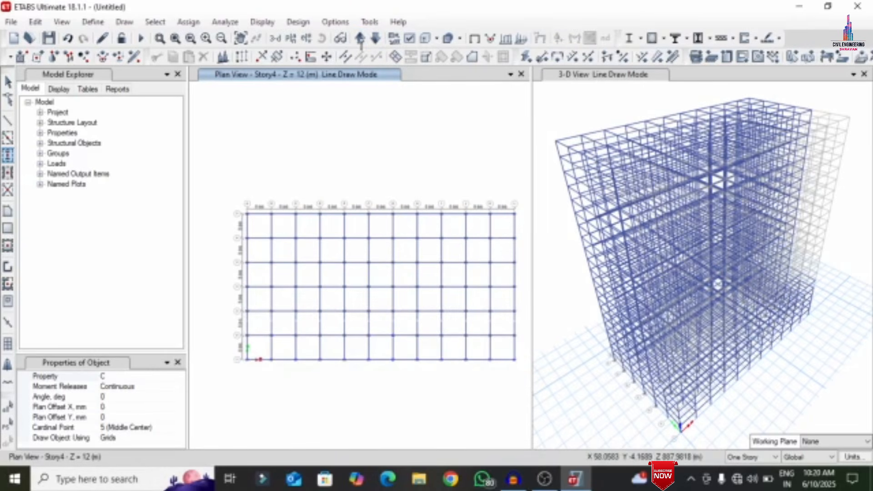
pyautogui.click(359, 39)
pyautogui.moveTo(219, 320); pyautogui.dragTo(530, 409)
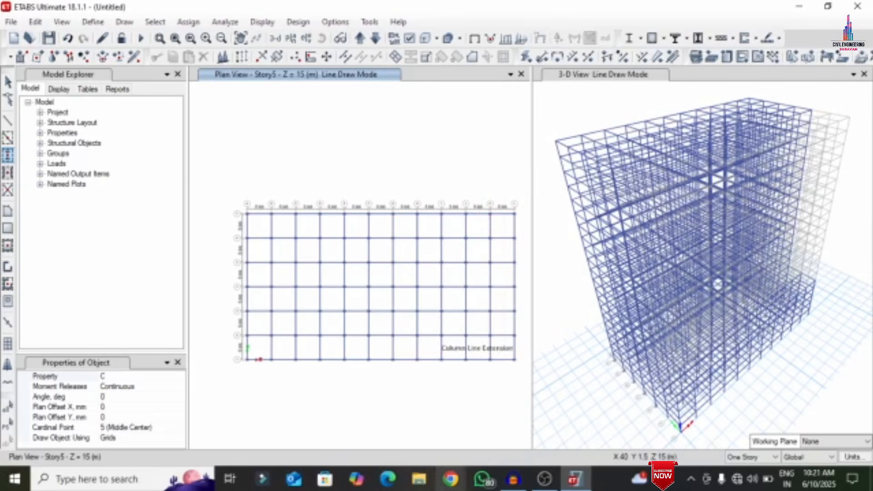
pyautogui.click(490, 360)
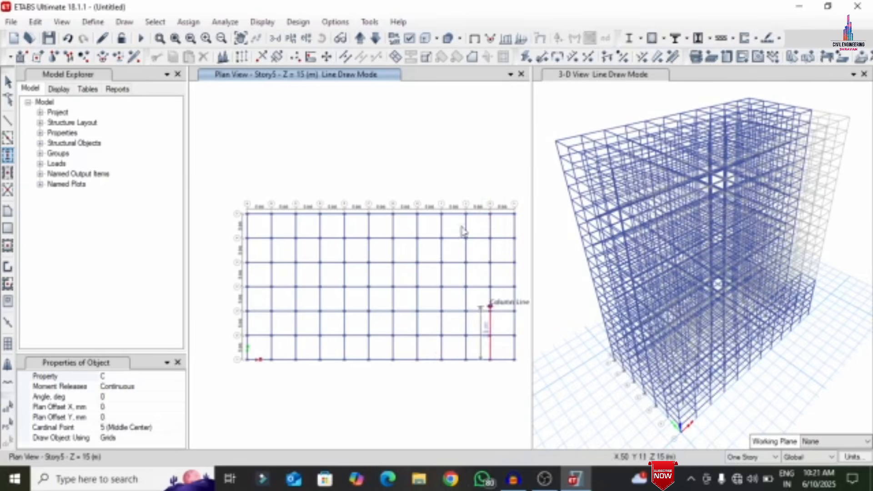
# Draw Slab180 floor slabs in all bays between grid lines 3 and 7, applied to all stories
pyautogui.click(8, 245)
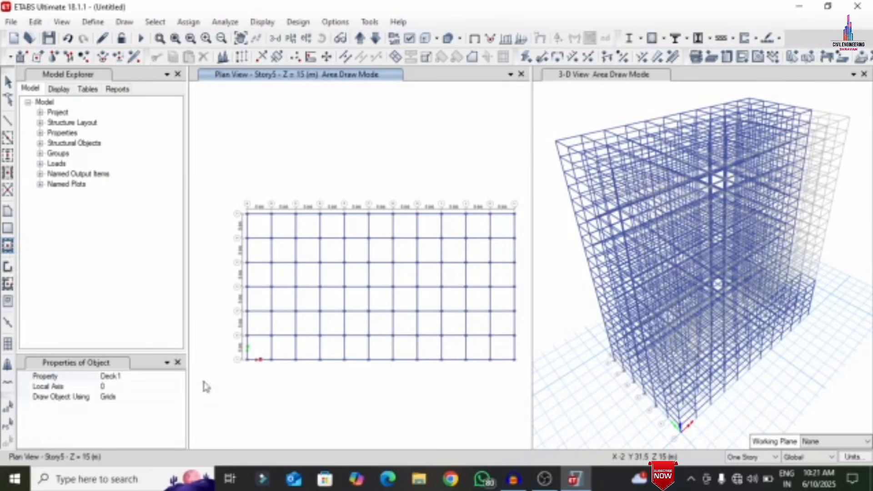
pyautogui.click(180, 375)
pyautogui.click(180, 376)
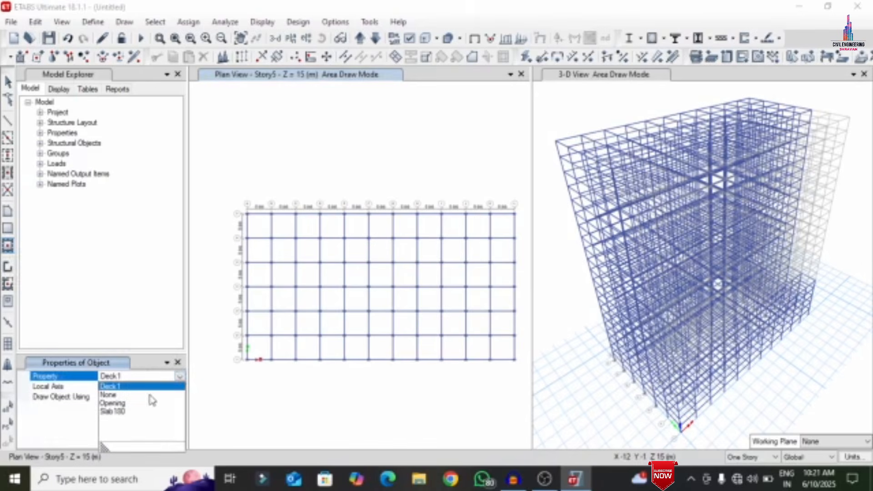
pyautogui.click(129, 411)
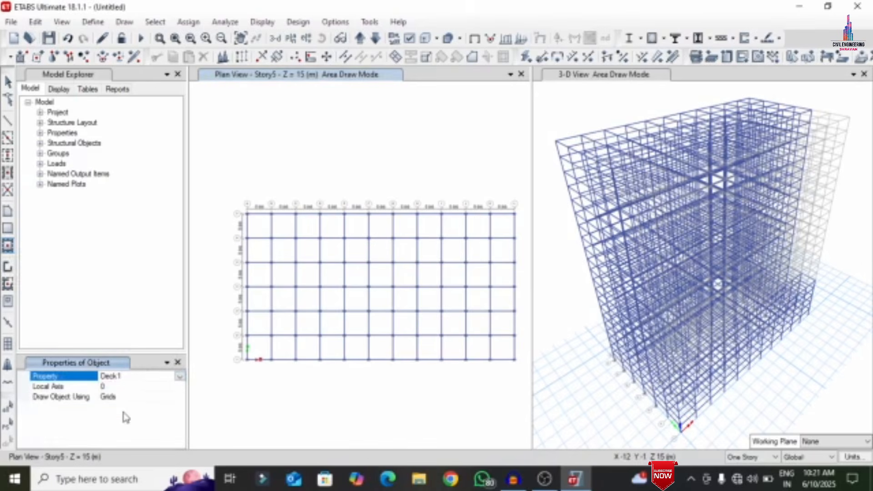
pyautogui.click(729, 459)
pyautogui.click(746, 471)
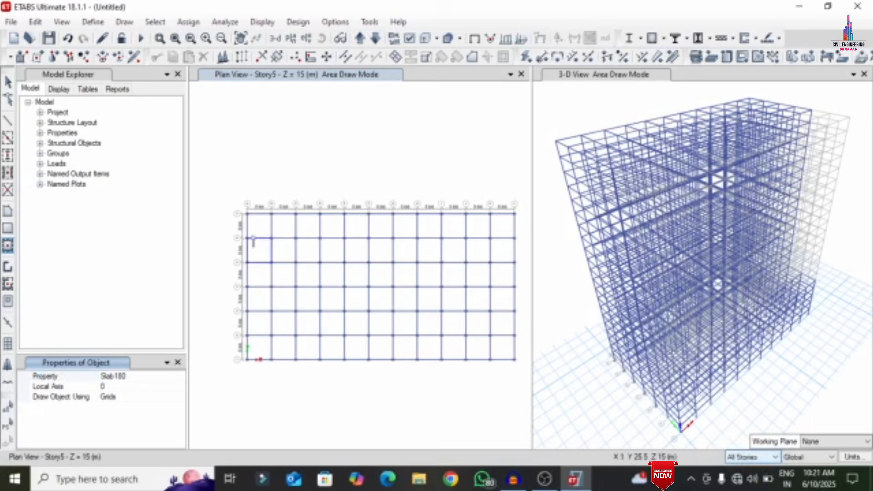
pyautogui.moveTo(230, 190); pyautogui.dragTo(523, 326)
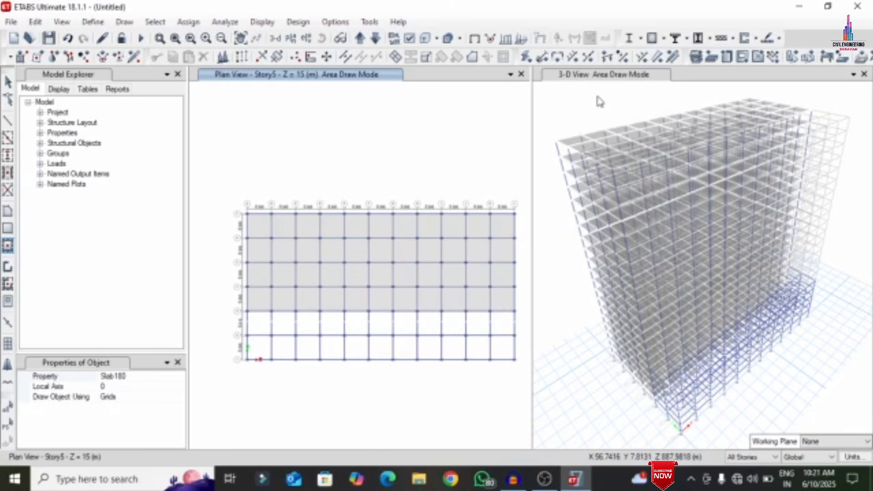
# Draw Slab180 floor slabs in all bays between grid lines 1 and 3 on Story1 only
pyautogui.click(297, 44)
pyautogui.scroll(-1, 378, 293)
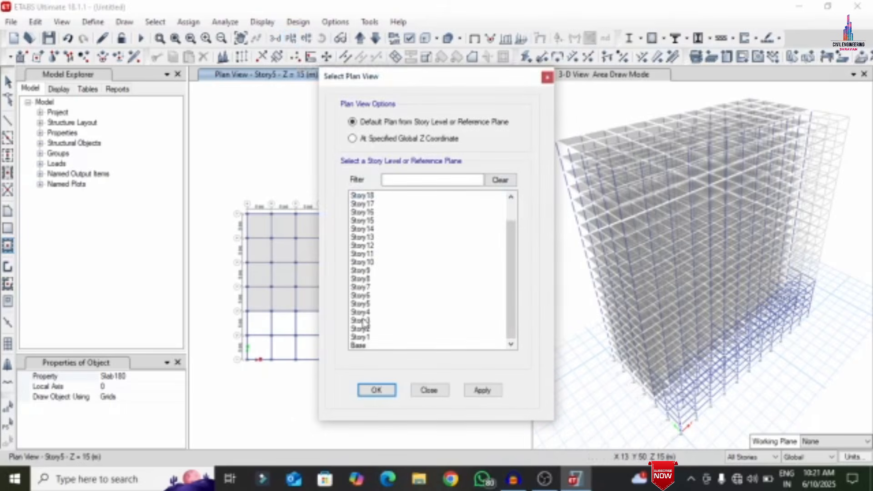
pyautogui.click(364, 339)
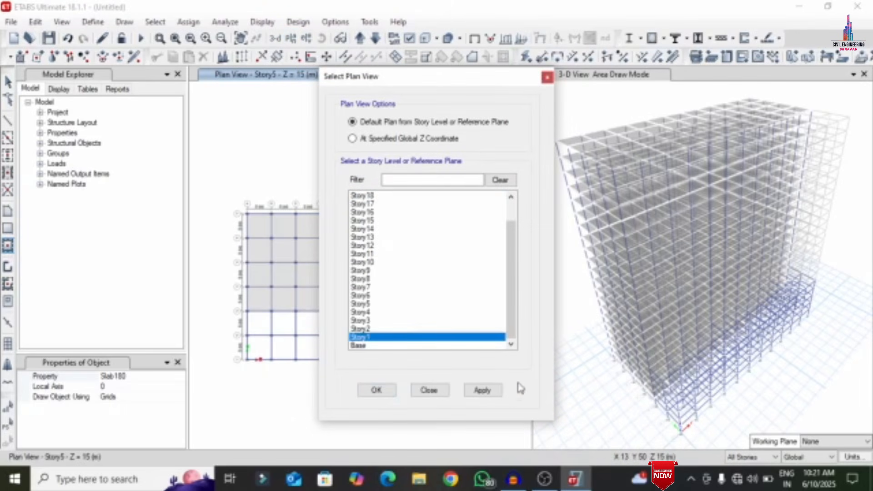
pyautogui.click(499, 396)
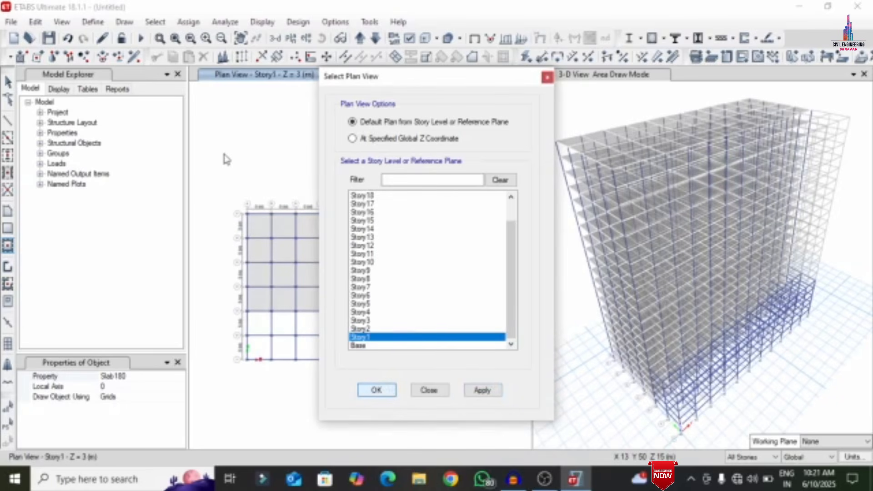
pyautogui.press('Return')
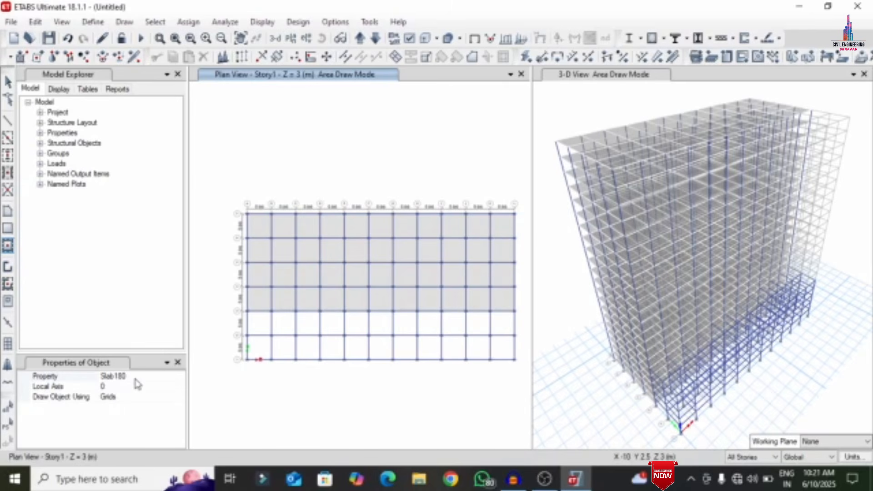
pyautogui.moveTo(203, 307)
pyautogui.mouseDown()
pyautogui.moveTo(339, 378)
pyautogui.moveTo(530, 377)
pyautogui.moveTo(407, 380)
pyautogui.moveTo(168, 342)
pyautogui.moveTo(206, 309)
pyautogui.mouseUp()
pyautogui.click(748, 457)
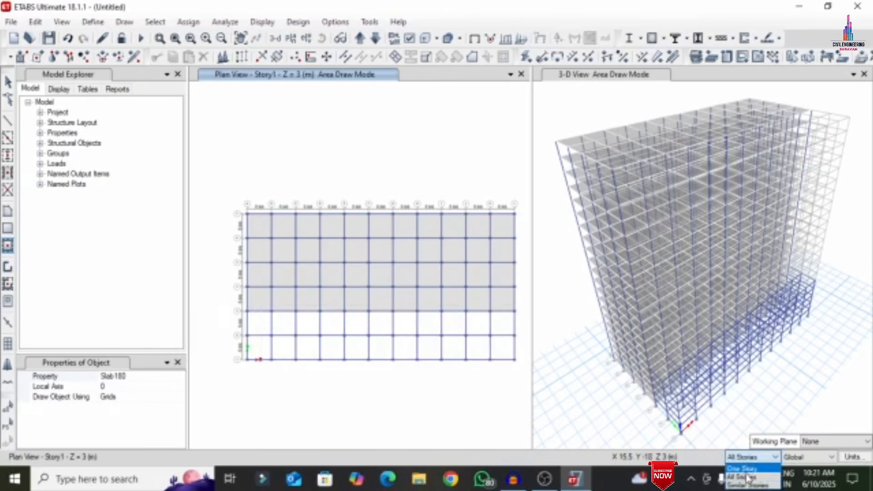
pyautogui.click(745, 469)
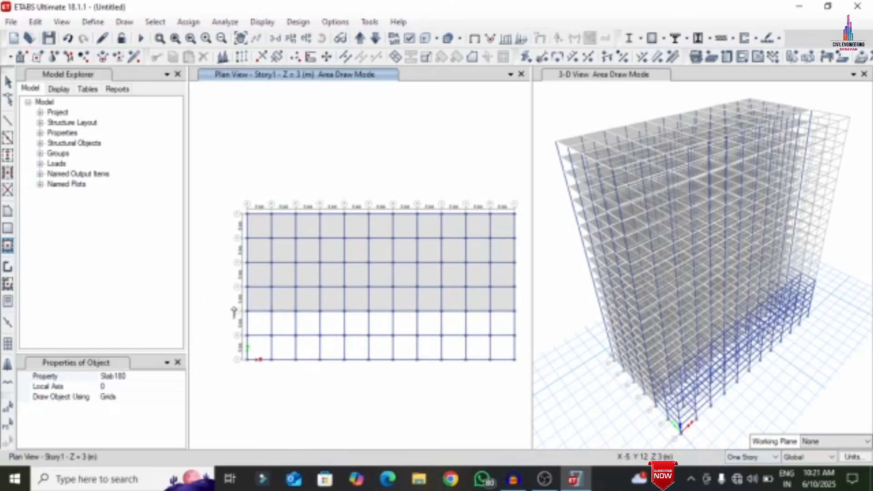
pyautogui.moveTo(223, 302); pyautogui.dragTo(525, 396)
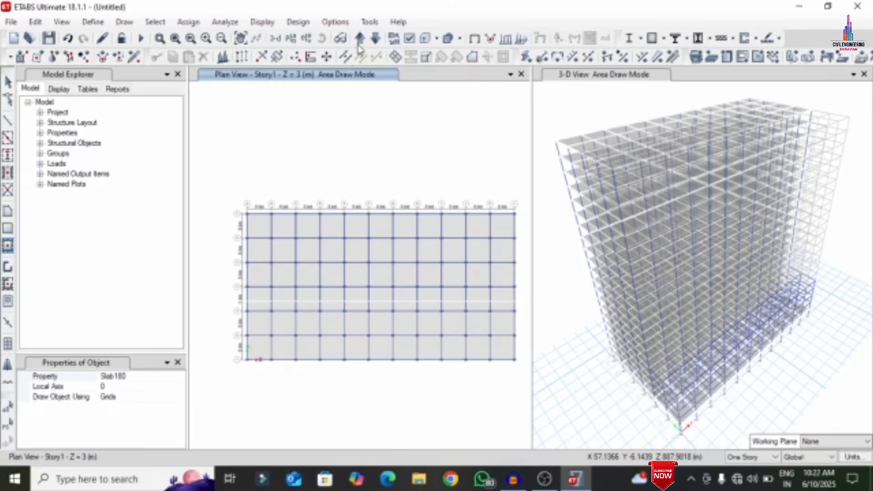
# Draw the same Slab180 slabs between grid lines 1 and 3 on Story2 through Story5, one story at a time
pyautogui.click(360, 41)
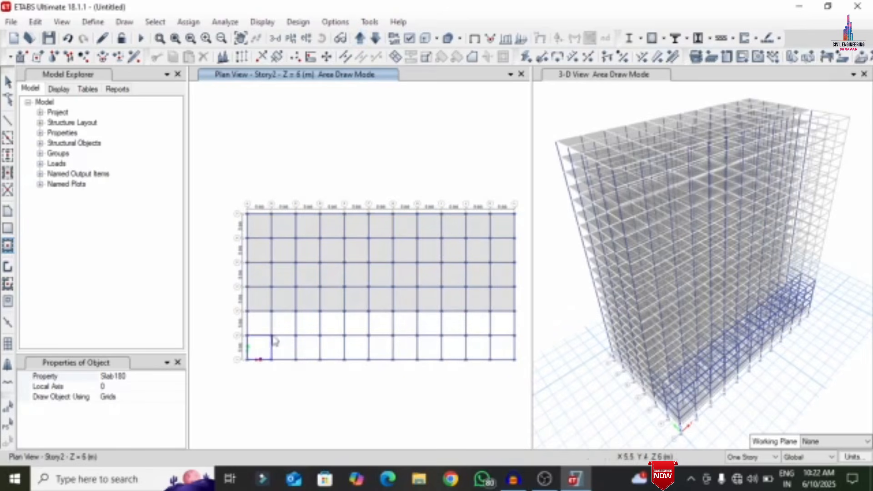
pyautogui.moveTo(228, 307); pyautogui.dragTo(521, 397)
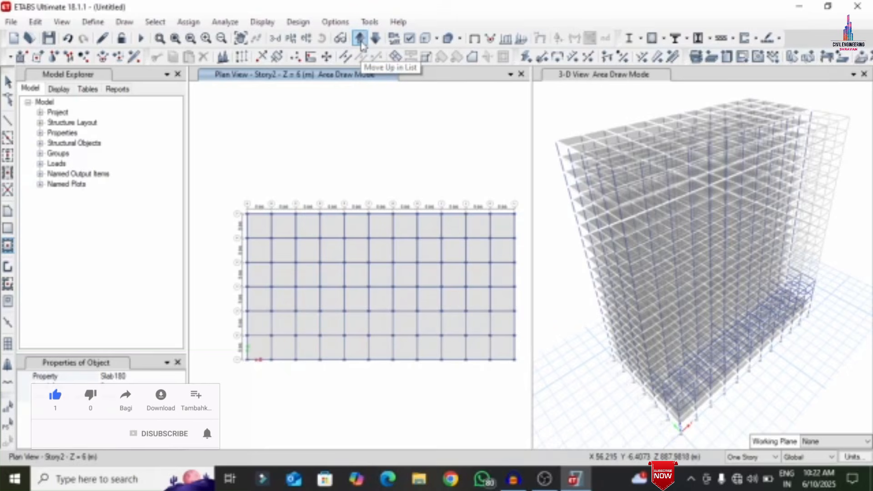
pyautogui.click(360, 40)
pyautogui.moveTo(216, 303); pyautogui.dragTo(528, 385)
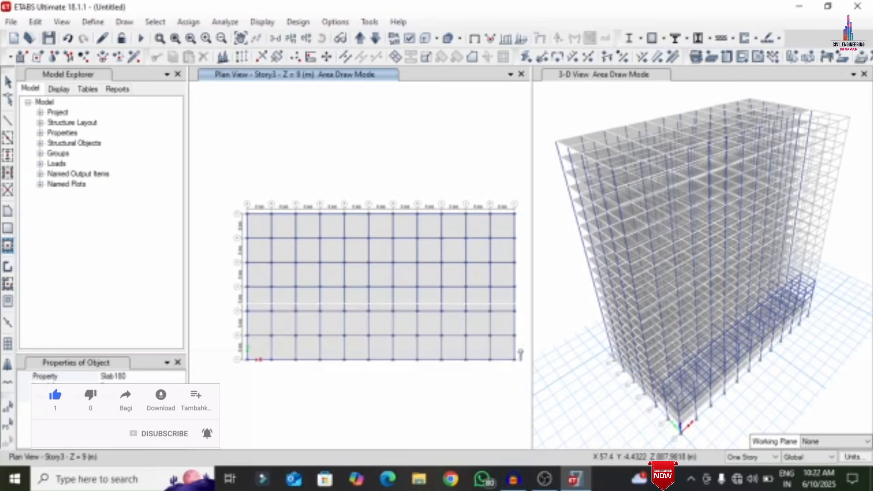
pyautogui.click(360, 40)
pyautogui.moveTo(214, 307); pyautogui.dragTo(527, 394)
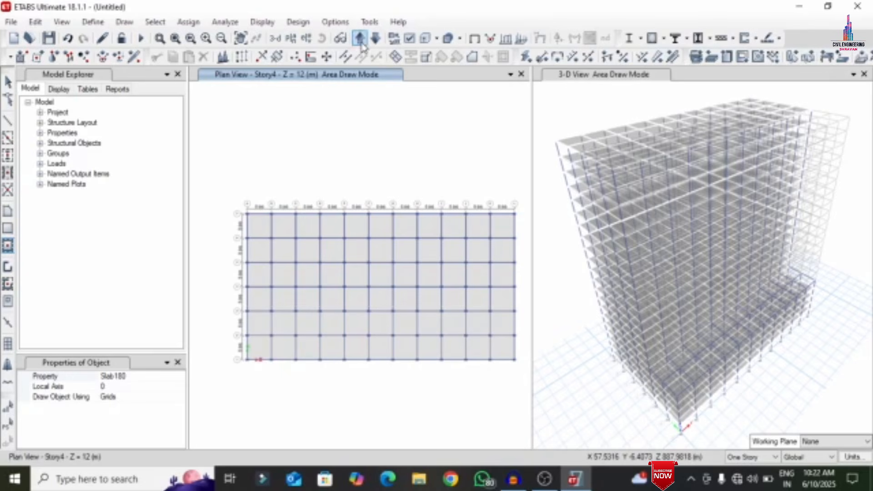
pyautogui.click(361, 41)
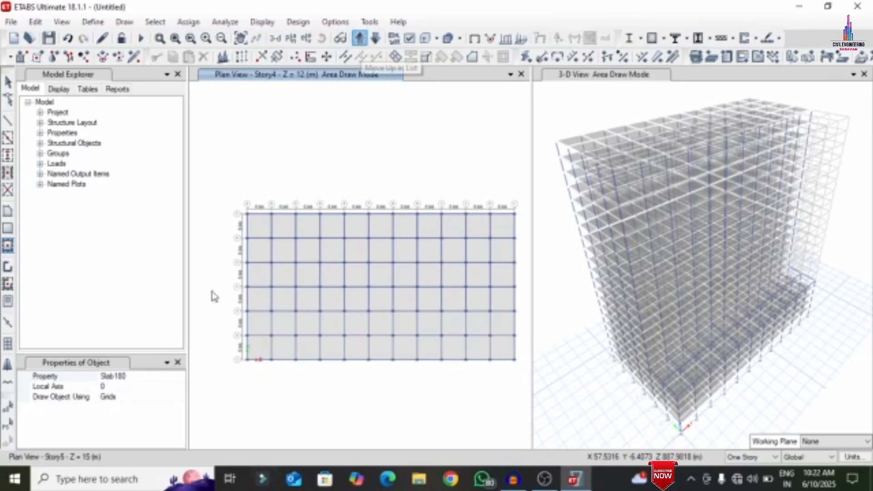
pyautogui.moveTo(218, 304); pyautogui.dragTo(528, 408)
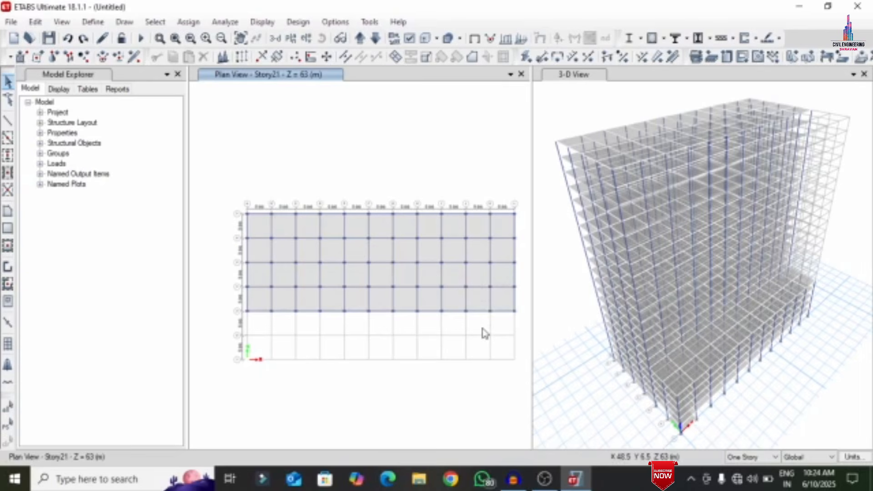
# Delete slabs and beams on all stories in bays B–C, D–E, H–I, J–K between lines 3 and 5, and F–G between lines 3 and 4
pyautogui.click(749, 457)
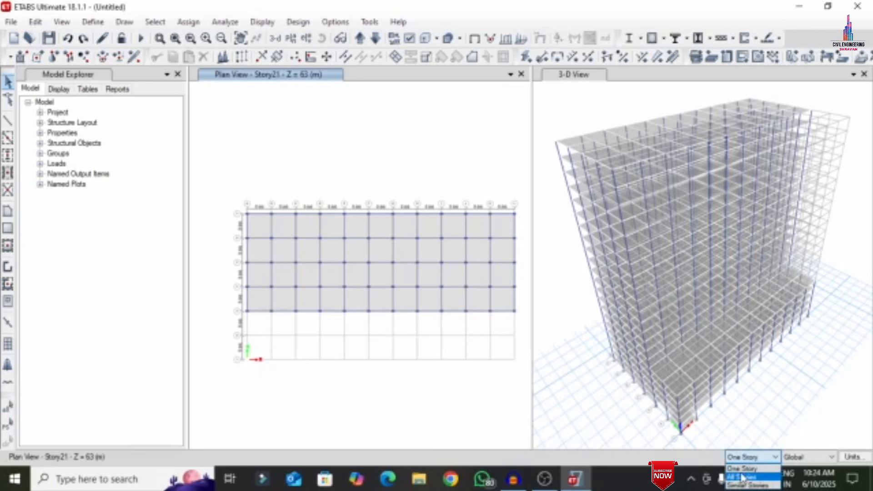
pyautogui.click(742, 477)
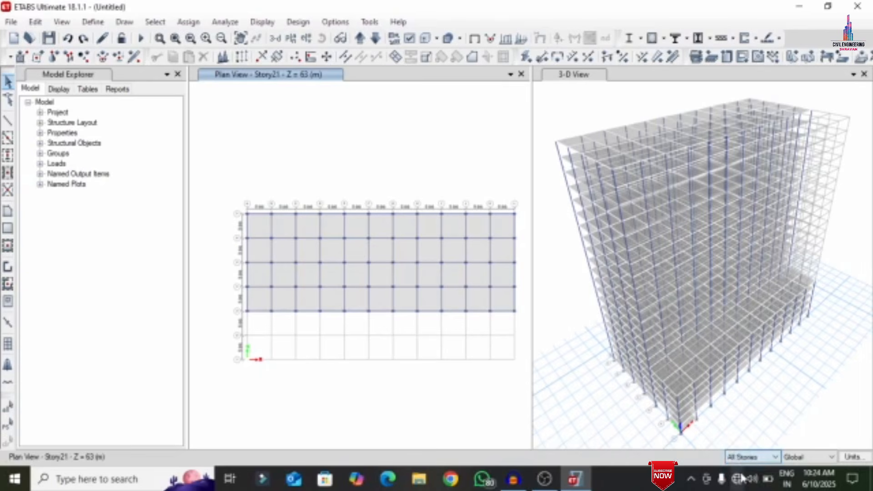
pyautogui.moveTo(476, 312); pyautogui.dragTo(475, 276)
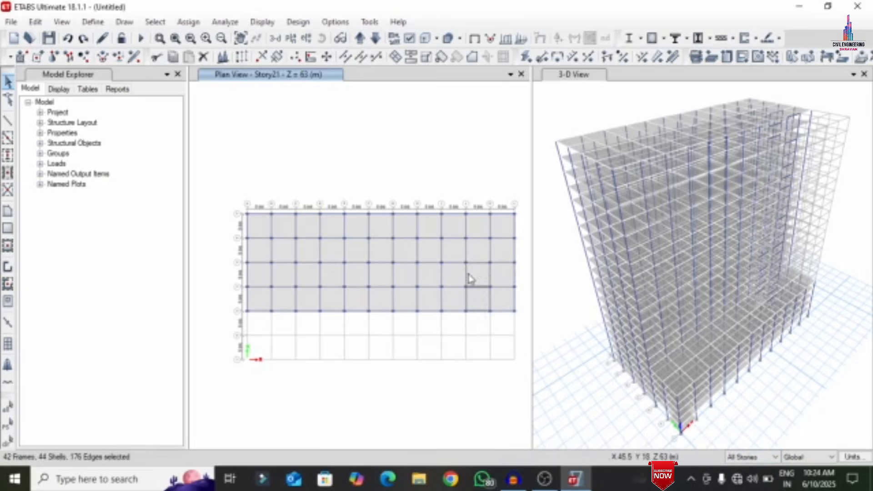
pyautogui.moveTo(432, 322); pyautogui.dragTo(423, 272)
pyautogui.moveTo(287, 321); pyautogui.dragTo(282, 273)
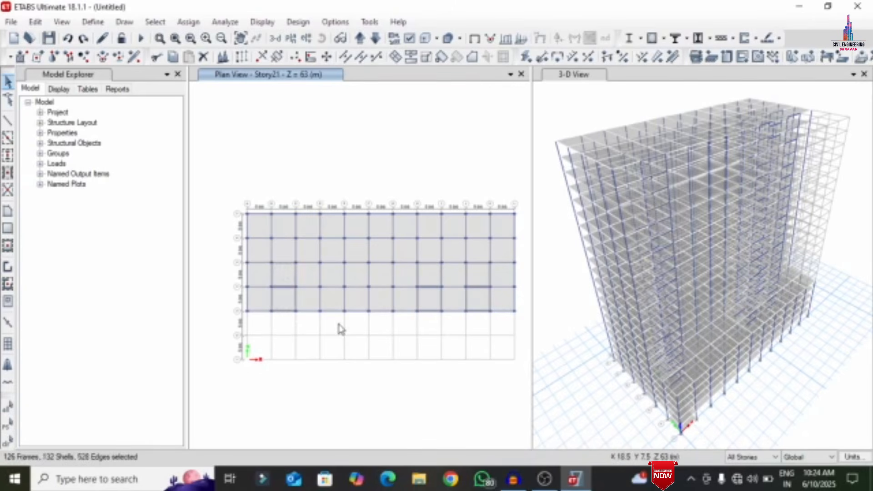
pyautogui.moveTo(339, 325); pyautogui.dragTo(326, 281)
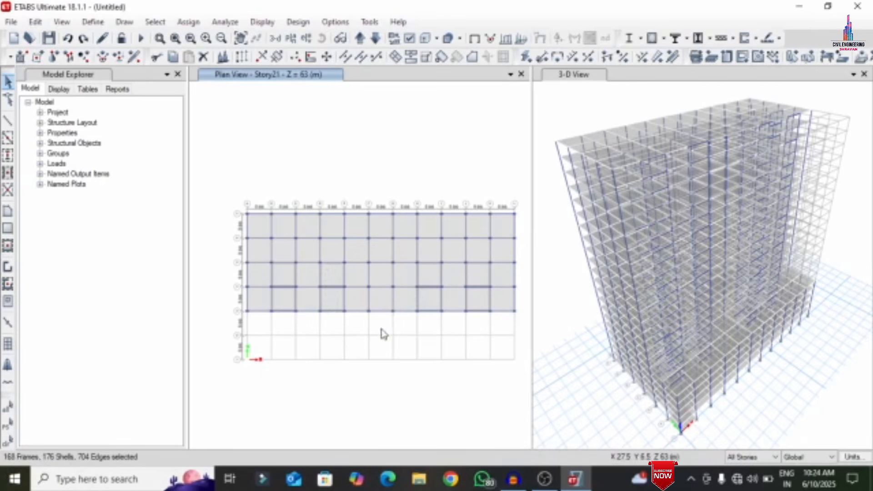
pyautogui.moveTo(381, 328); pyautogui.dragTo(371, 289)
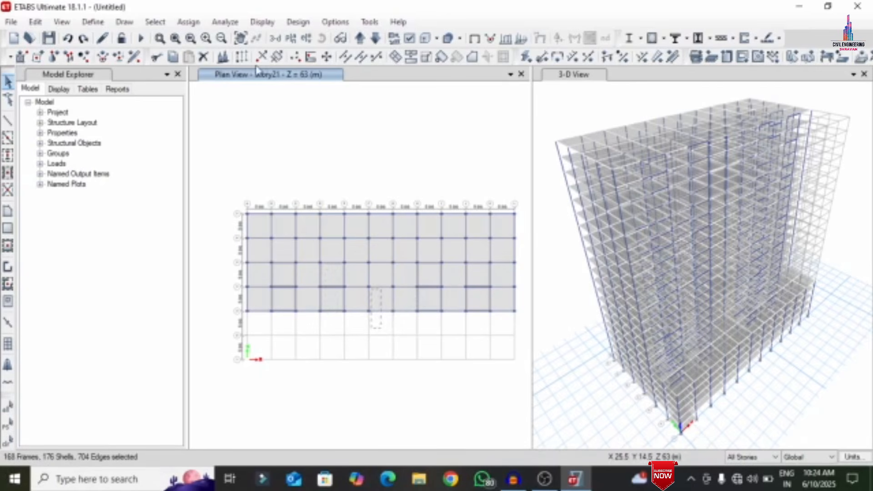
pyautogui.click(90, 24)
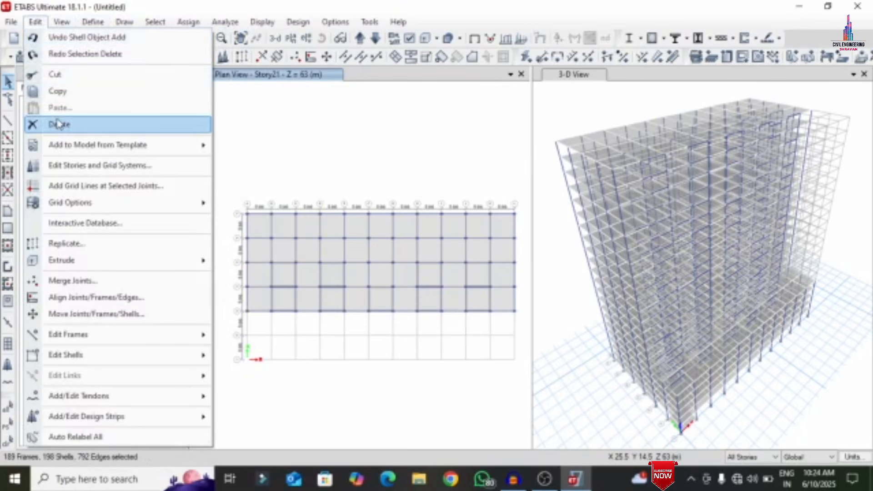
pyautogui.click(55, 122)
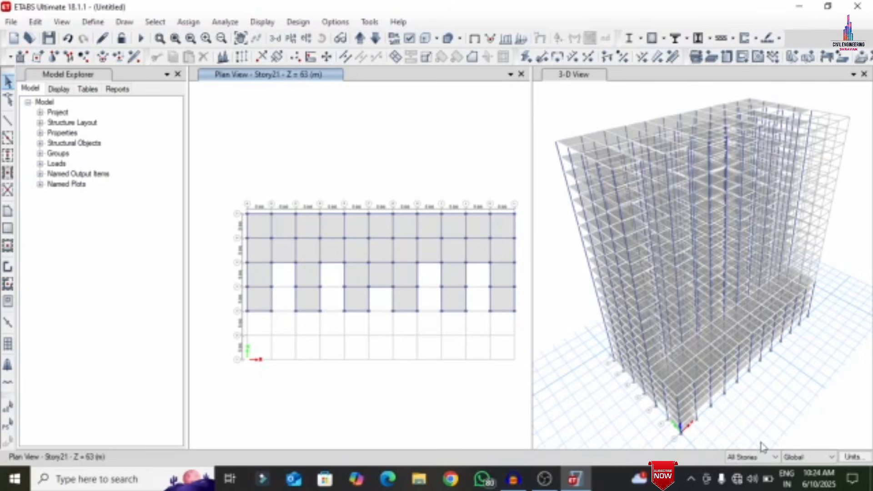
# Limit selection to one story and delete the framing and slabs in end bays A–C and J–L on each story from Story21 down to Story16
pyautogui.click(755, 457)
pyautogui.click(750, 465)
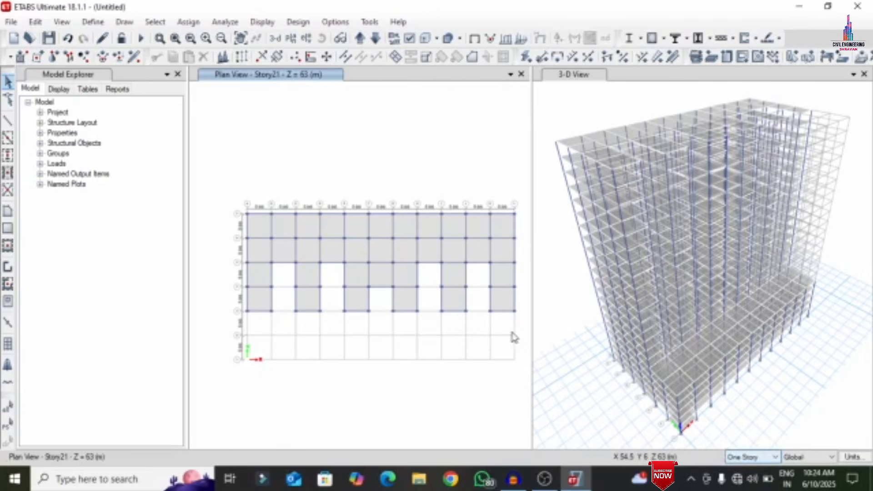
pyautogui.moveTo(526, 330); pyautogui.dragTo(473, 185)
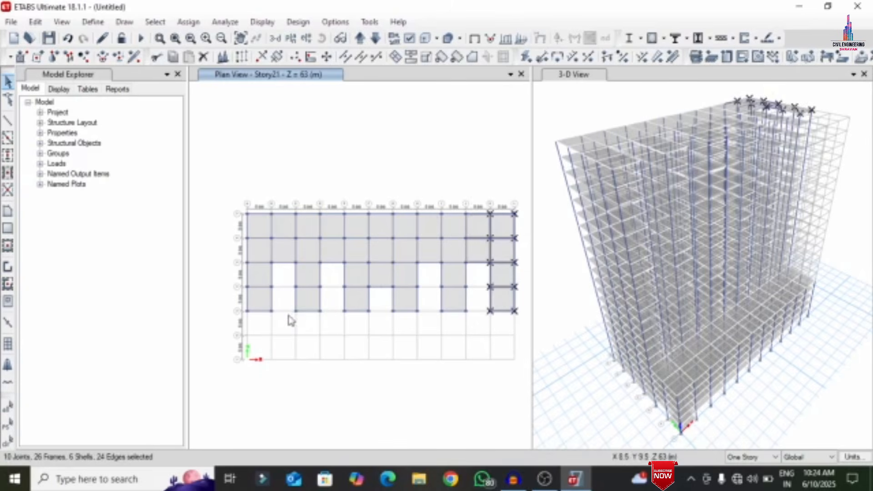
pyautogui.moveTo(291, 326); pyautogui.dragTo(222, 173)
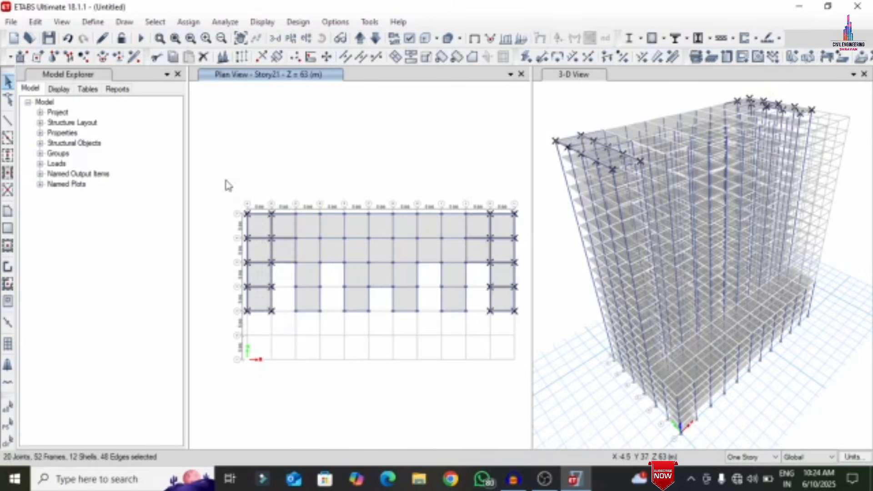
pyautogui.click(375, 39)
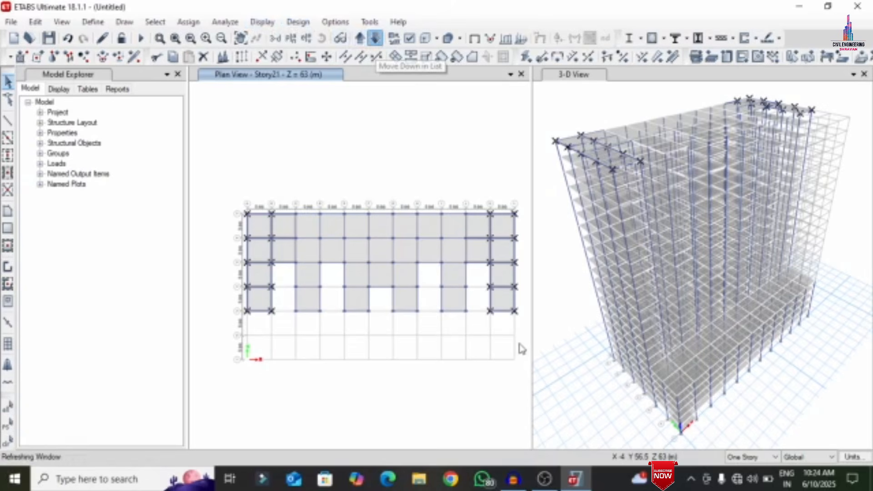
pyautogui.moveTo(475, 200); pyautogui.dragTo(523, 321)
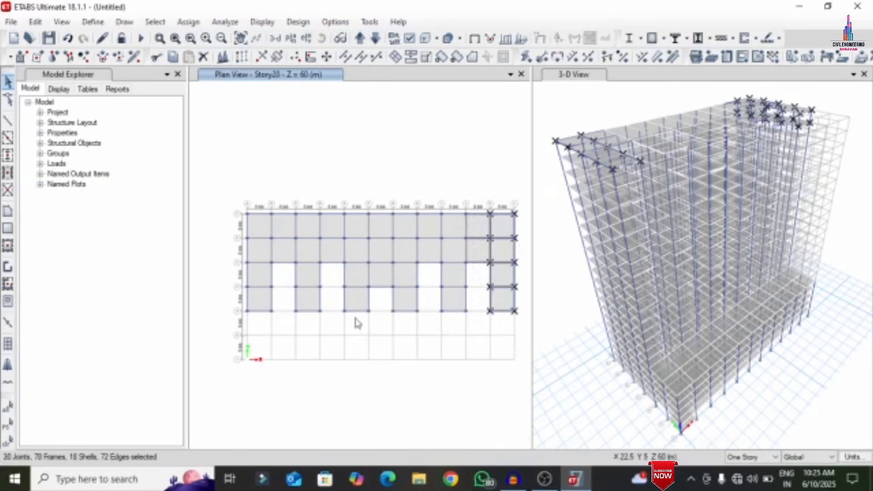
pyautogui.moveTo(288, 341); pyautogui.dragTo(232, 160)
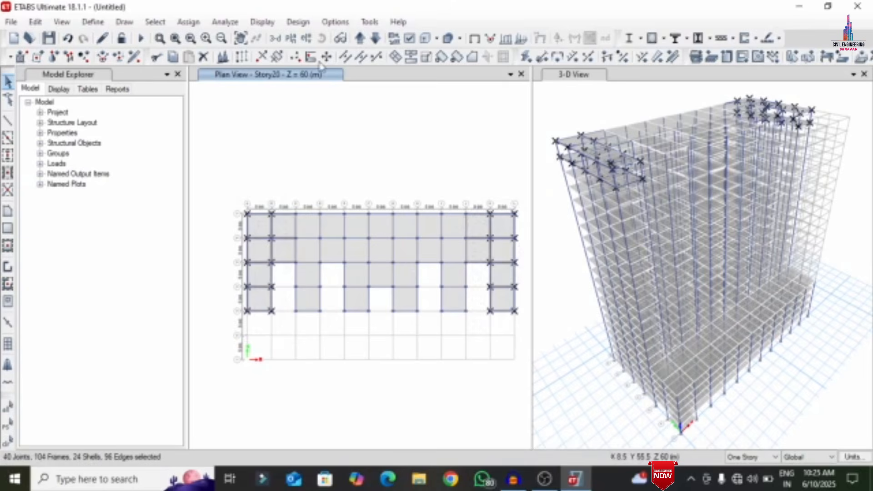
pyautogui.click(375, 39)
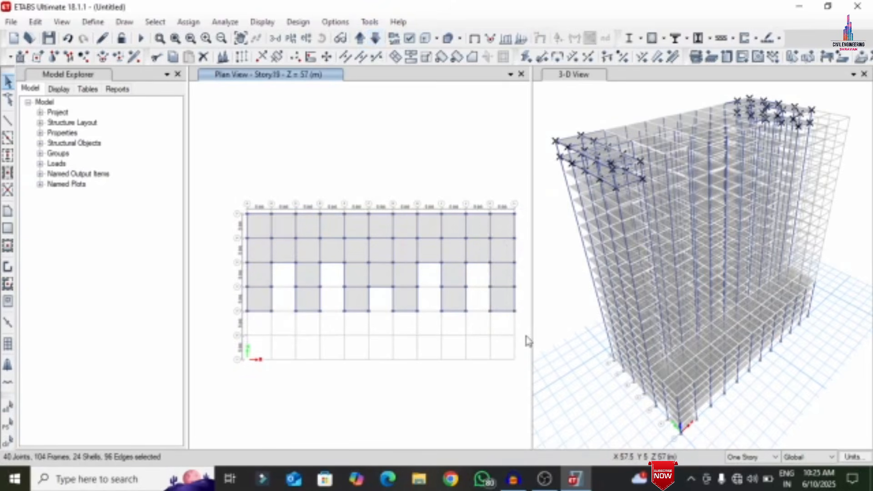
pyautogui.moveTo(525, 340); pyautogui.dragTo(474, 201)
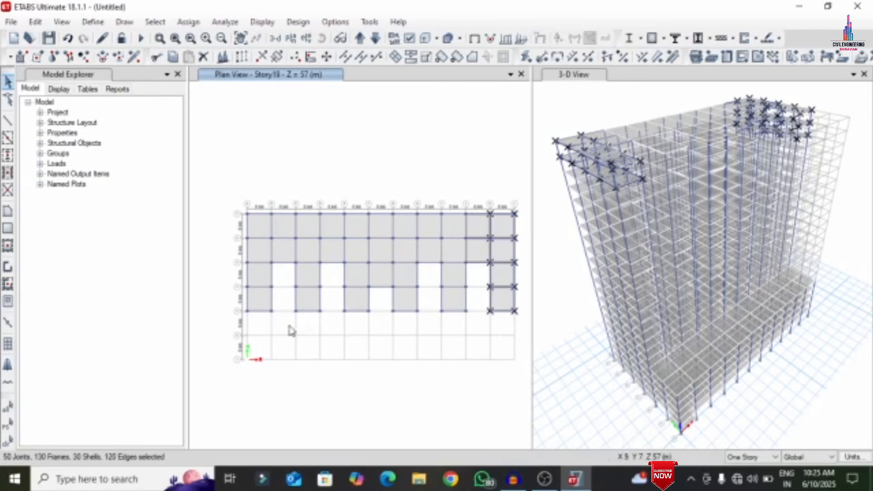
pyautogui.moveTo(290, 328); pyautogui.dragTo(230, 157)
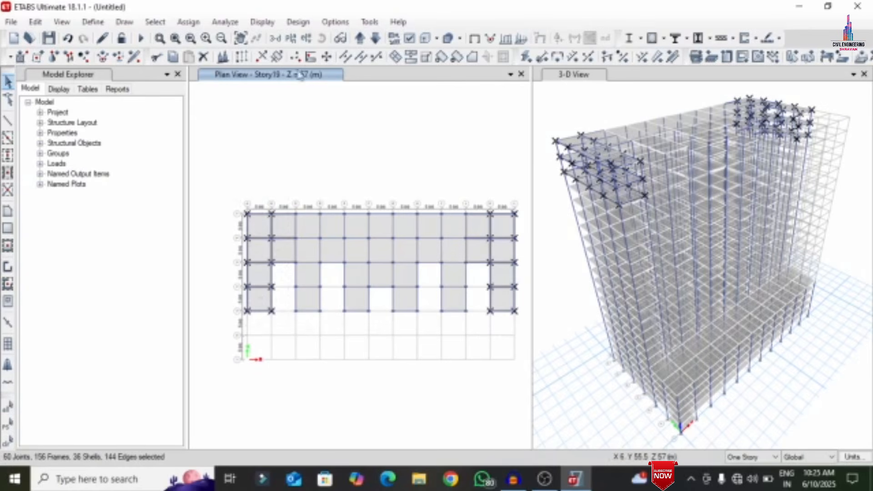
pyautogui.click(375, 39)
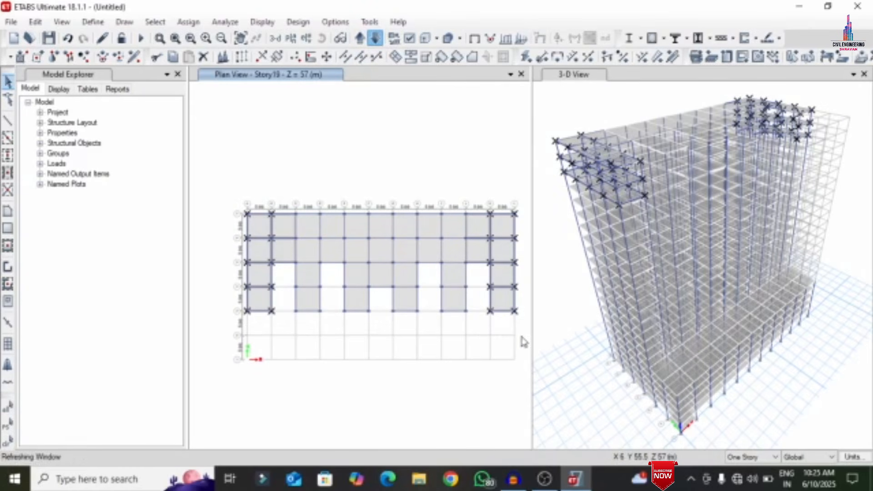
pyautogui.moveTo(524, 335); pyautogui.dragTo(470, 196)
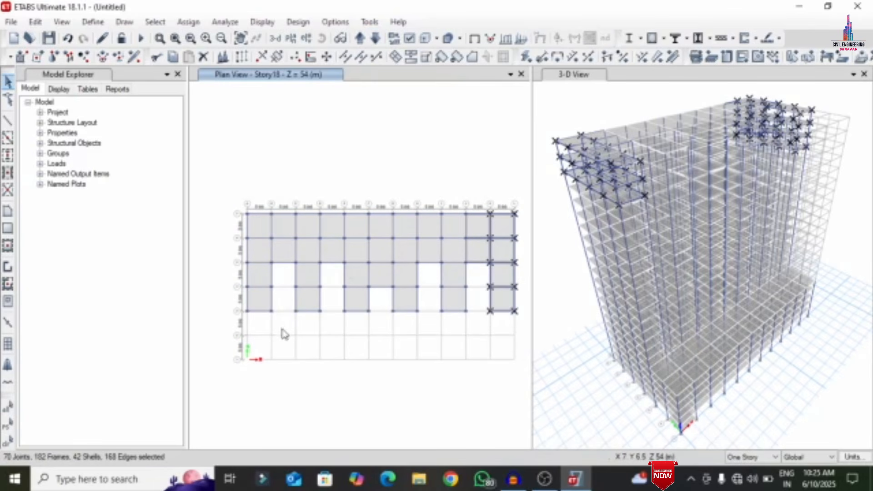
pyautogui.moveTo(283, 327); pyautogui.dragTo(228, 185)
pyautogui.click(375, 38)
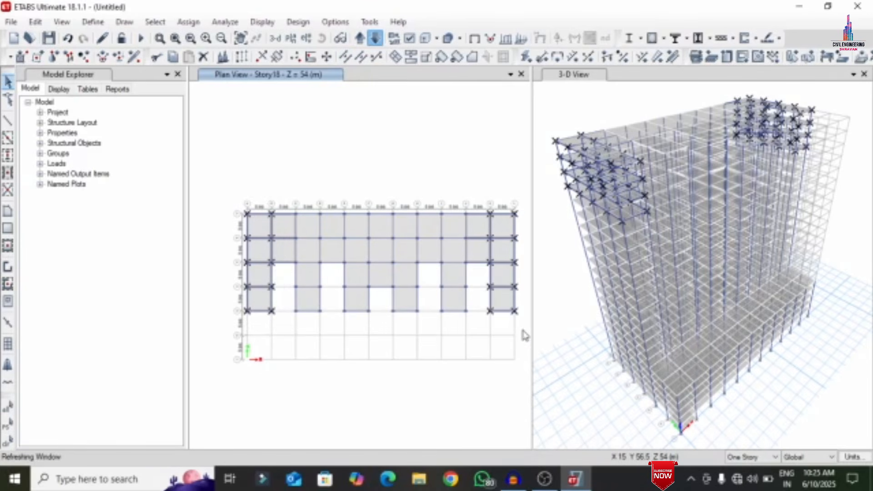
pyautogui.moveTo(522, 330); pyautogui.dragTo(474, 189)
pyautogui.moveTo(282, 321); pyautogui.dragTo(234, 171)
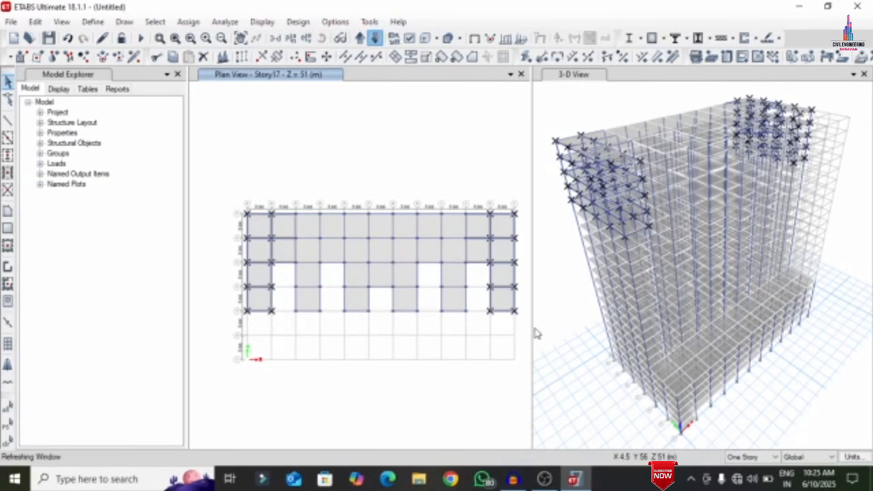
pyautogui.moveTo(525, 347); pyautogui.dragTo(468, 196)
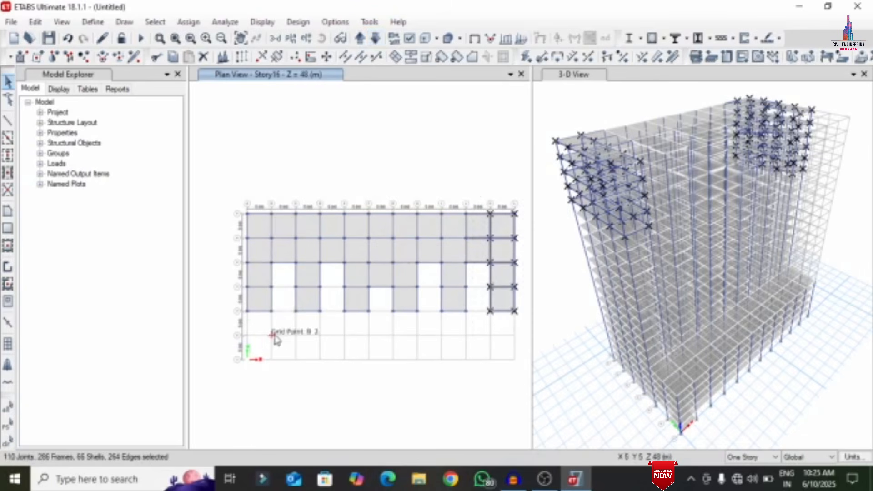
pyautogui.moveTo(288, 322); pyautogui.dragTo(230, 171)
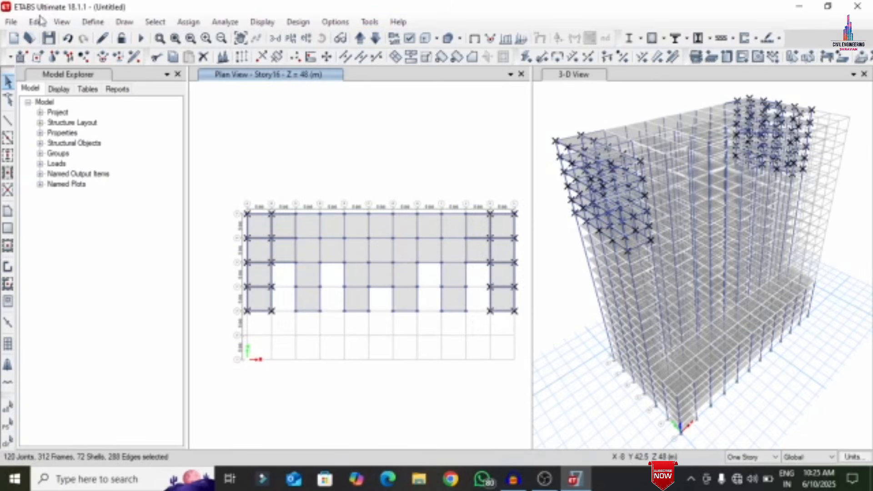
pyautogui.click(40, 22)
pyautogui.click(59, 124)
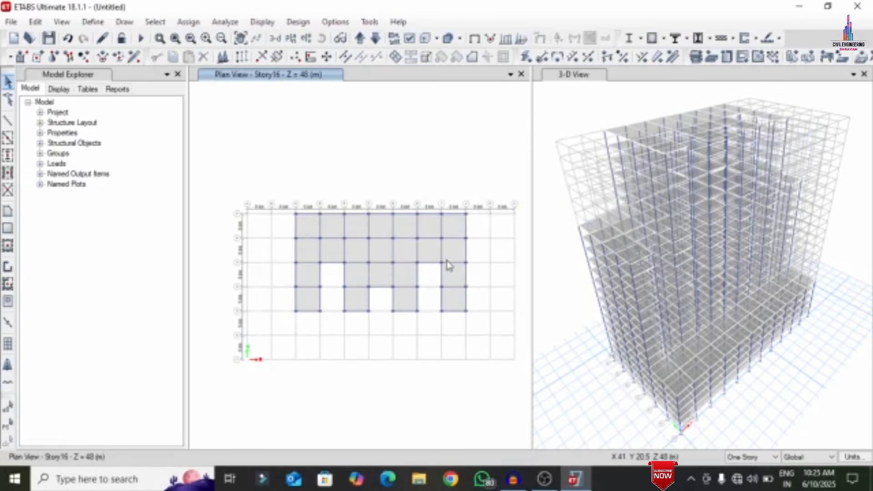
# Delete the framing and slabs in bays C–E and H–J on each story from Story16 up to Story21
pyautogui.moveTo(473, 318); pyautogui.dragTo(424, 158)
pyautogui.moveTo(335, 331); pyautogui.dragTo(272, 182)
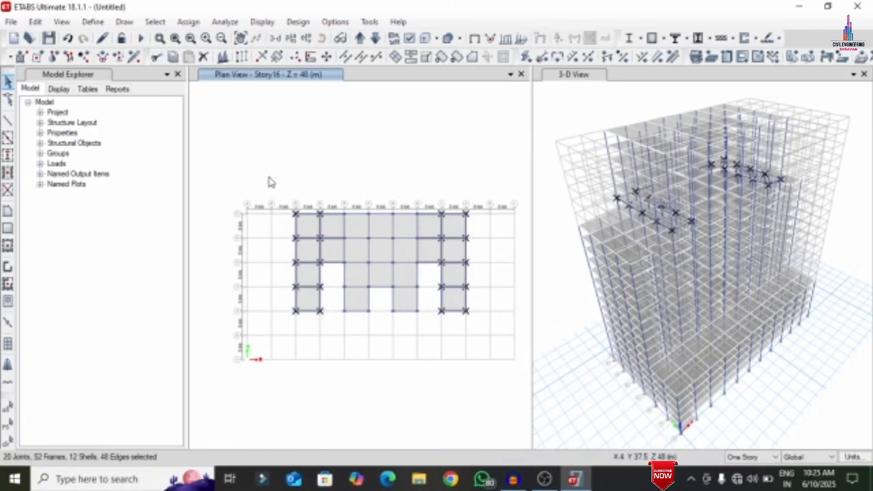
pyautogui.click(360, 38)
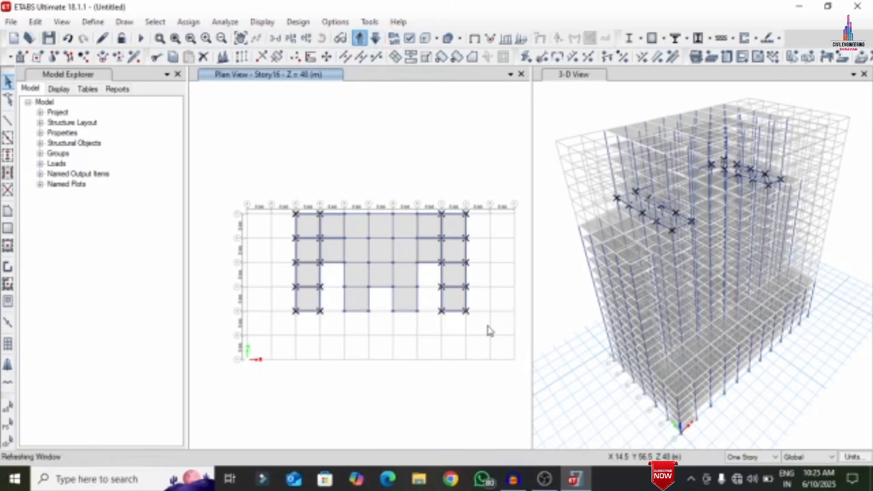
pyautogui.moveTo(482, 330); pyautogui.dragTo(431, 200)
pyautogui.moveTo(331, 328); pyautogui.dragTo(286, 200)
pyautogui.click(359, 38)
pyautogui.moveTo(477, 334); pyautogui.dragTo(432, 200)
pyautogui.moveTo(331, 329); pyautogui.dragTo(286, 200)
pyautogui.click(360, 38)
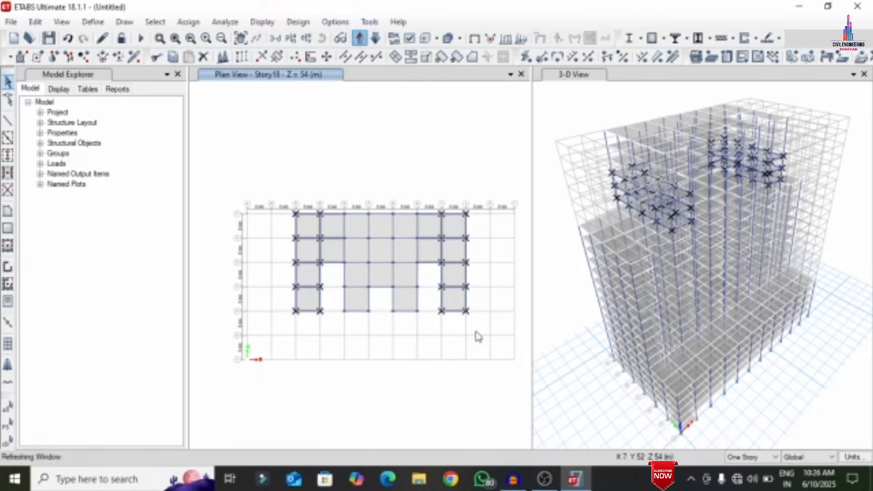
pyautogui.moveTo(477, 332); pyautogui.dragTo(431, 200)
pyautogui.moveTo(332, 329); pyautogui.dragTo(285, 200)
pyautogui.moveTo(479, 331); pyautogui.dragTo(431, 196)
pyautogui.moveTo(331, 320); pyautogui.dragTo(279, 159)
pyautogui.click(359, 38)
pyautogui.moveTo(478, 331); pyautogui.dragTo(431, 196)
pyautogui.moveTo(331, 325); pyautogui.dragTo(283, 182)
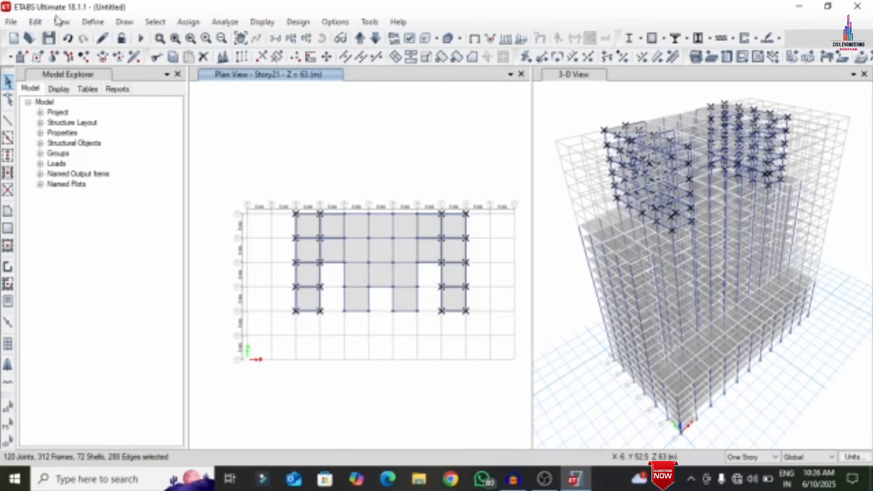
pyautogui.press('Delete')
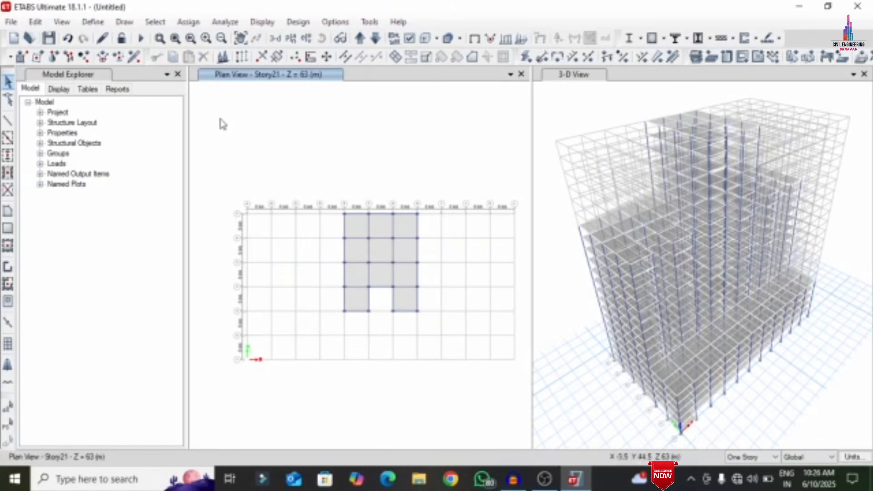
# Set the plan view to the Story15 level
pyautogui.click(291, 38)
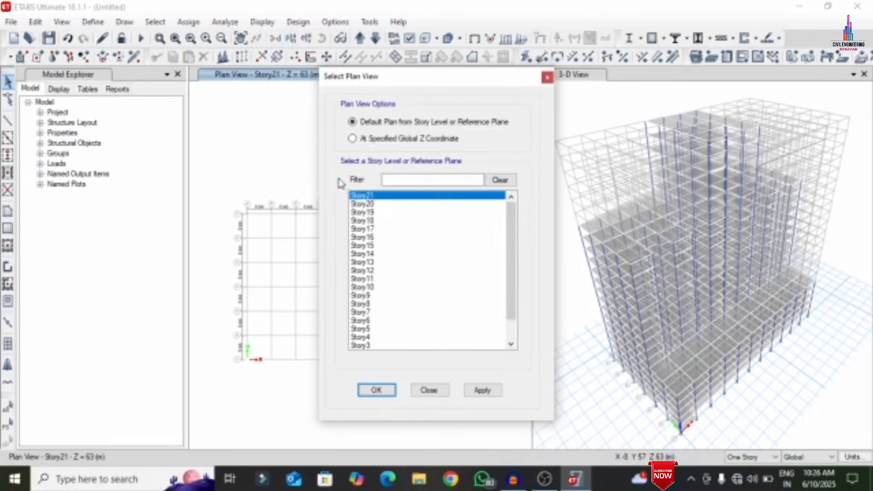
pyautogui.click(372, 237)
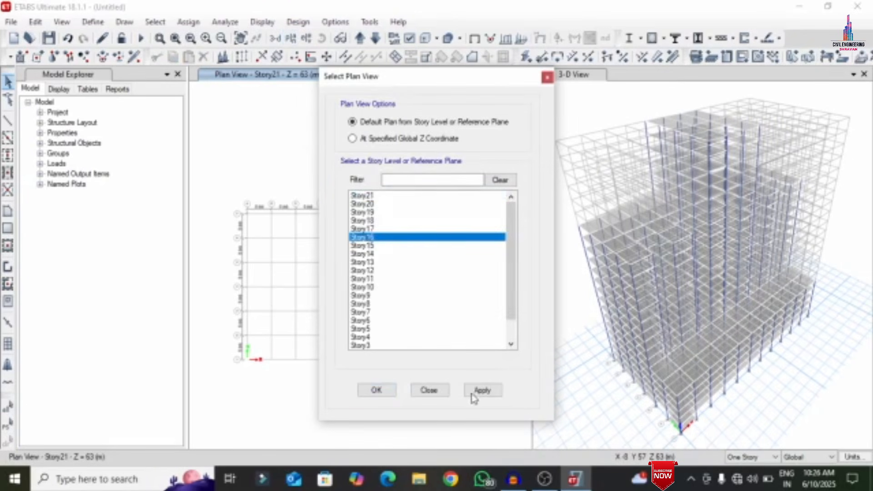
pyautogui.click(377, 391)
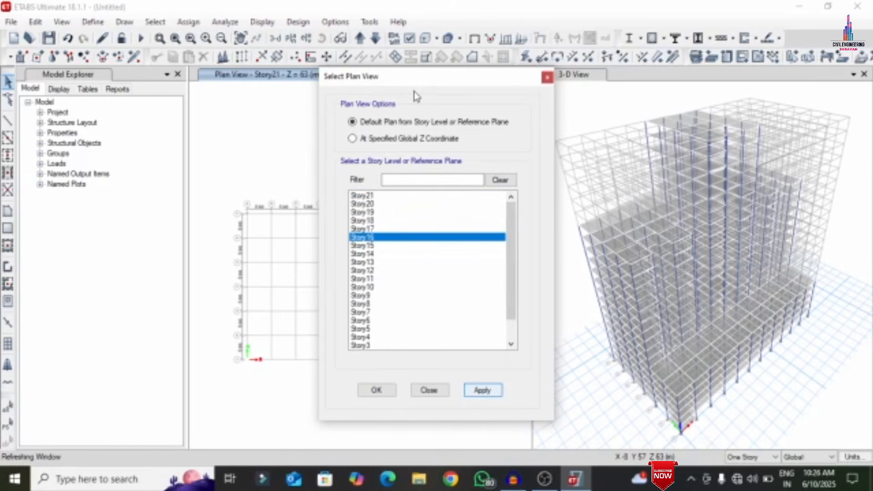
pyautogui.moveTo(414, 83); pyautogui.dragTo(612, 80)
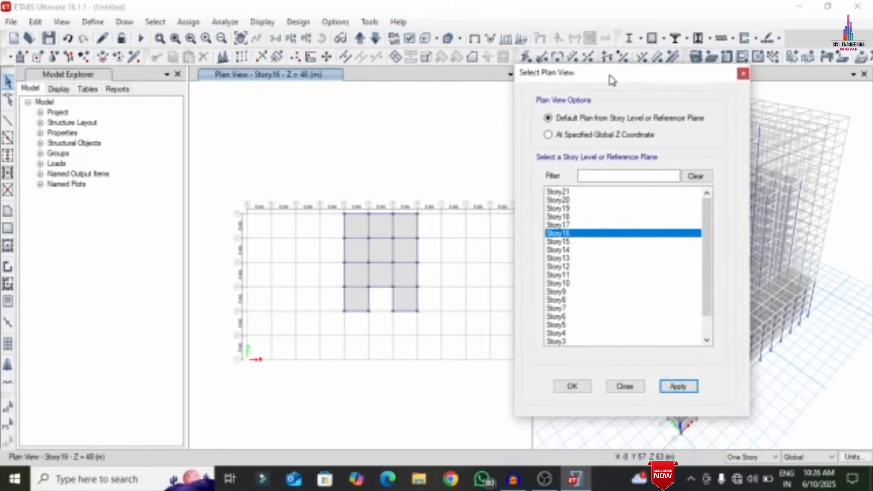
pyautogui.click(578, 243)
pyautogui.click(677, 386)
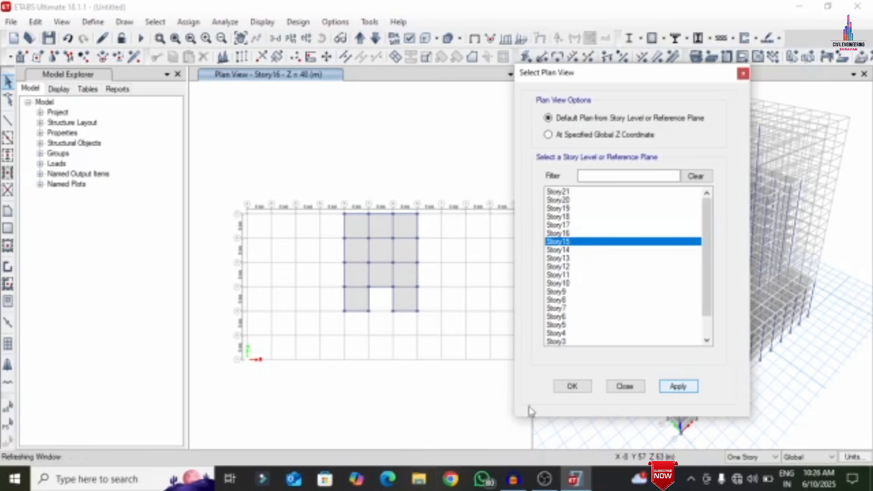
pyautogui.click(573, 387)
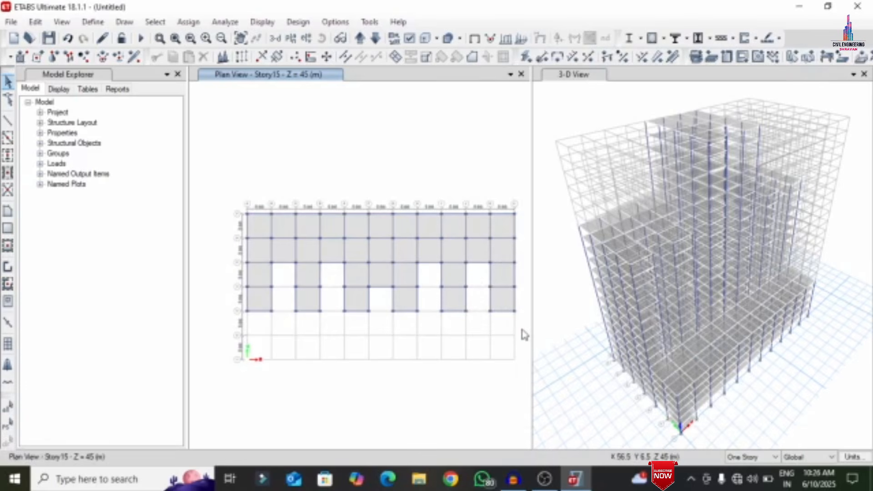
# Delete the framing and slabs in end bays A–C and J–L on each story from Story15 down to Story11
pyautogui.moveTo(523, 334); pyautogui.dragTo(478, 185)
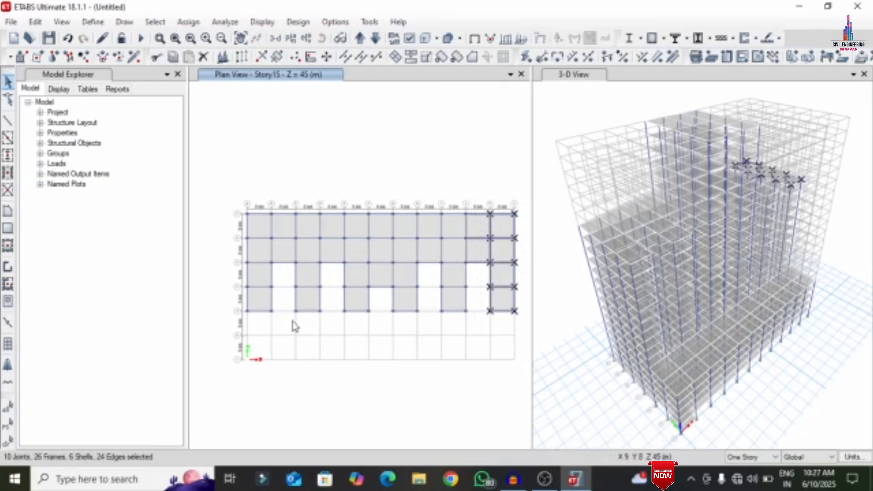
pyautogui.moveTo(293, 319); pyautogui.dragTo(239, 184)
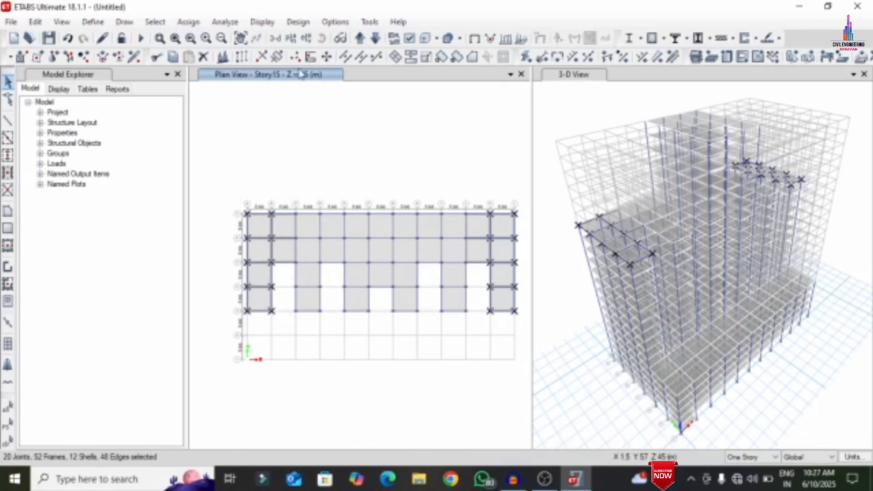
pyautogui.click(377, 39)
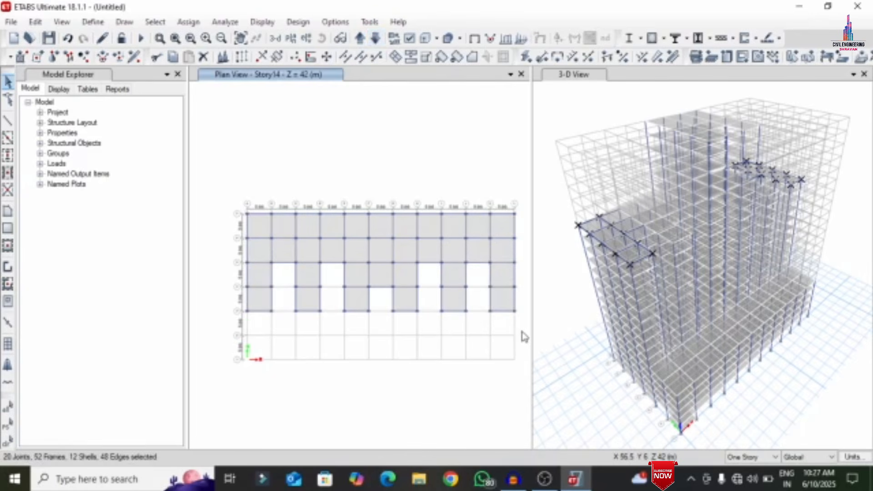
pyautogui.moveTo(523, 331); pyautogui.dragTo(475, 169)
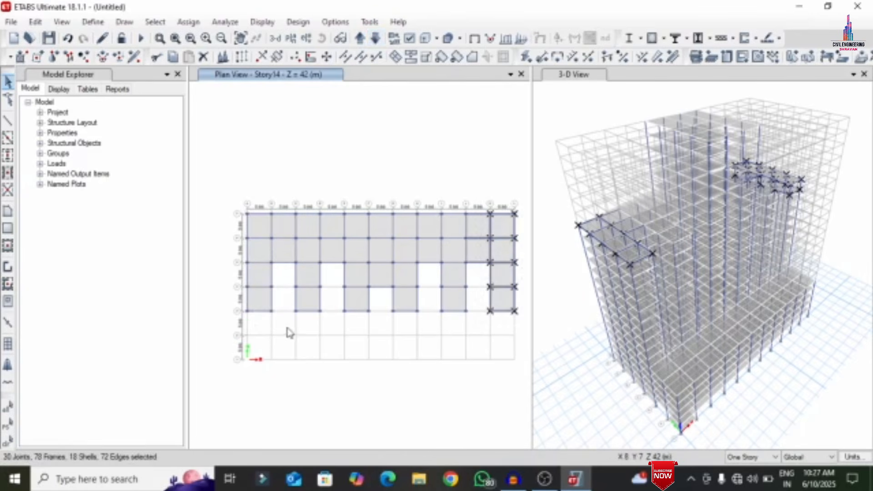
pyautogui.moveTo(287, 328); pyautogui.dragTo(239, 184)
pyautogui.click(375, 38)
pyautogui.moveTo(523, 336); pyautogui.dragTo(476, 182)
pyautogui.moveTo(288, 328); pyautogui.dragTo(242, 184)
pyautogui.click(375, 39)
pyautogui.moveTo(522, 328); pyautogui.dragTo(477, 182)
pyautogui.moveTo(287, 328); pyautogui.dragTo(249, 182)
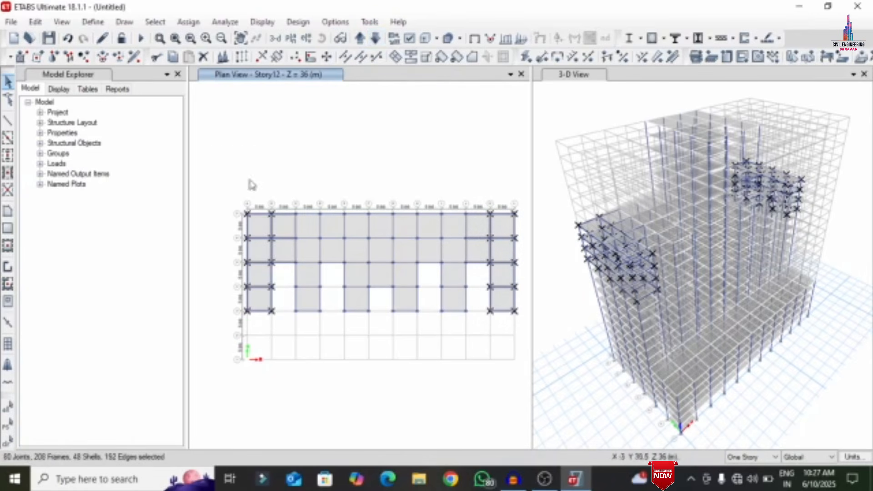
pyautogui.click(376, 39)
pyautogui.moveTo(522, 329); pyautogui.dragTo(477, 182)
pyautogui.moveTo(288, 328); pyautogui.dragTo(241, 184)
pyautogui.click(36, 22)
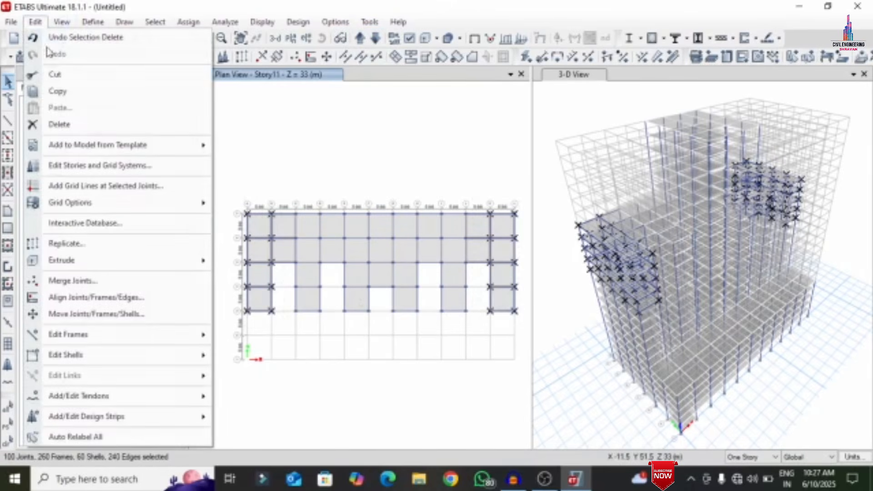
pyautogui.click(63, 124)
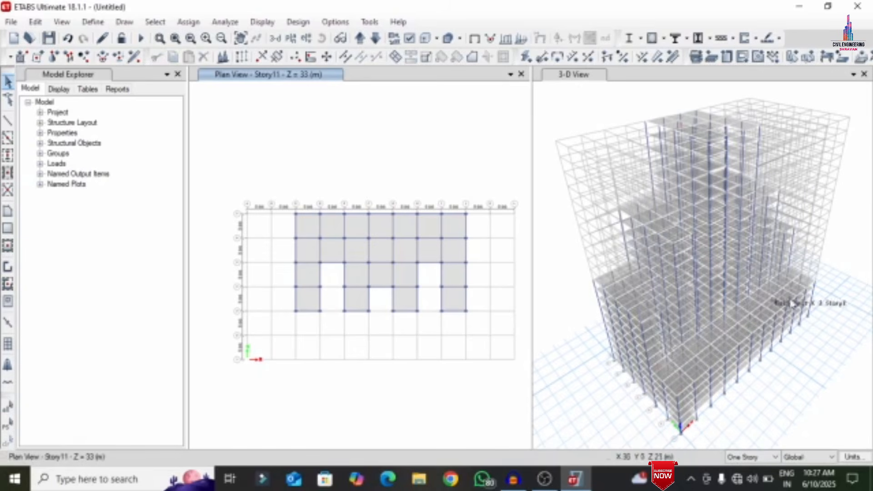
pyautogui.click(601, 100)
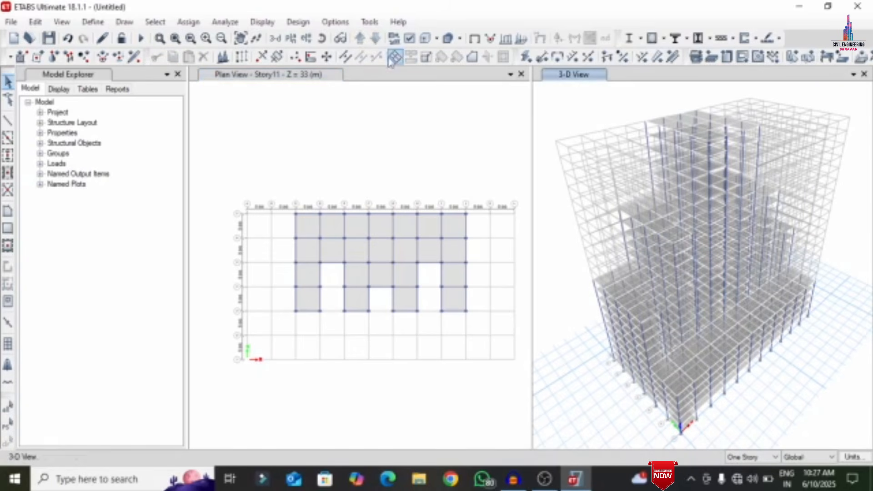
# Show frames and shells as extruded solids and apply the view options to all windows
pyautogui.click(322, 38)
pyautogui.moveTo(568, 123); pyautogui.dragTo(831, 183)
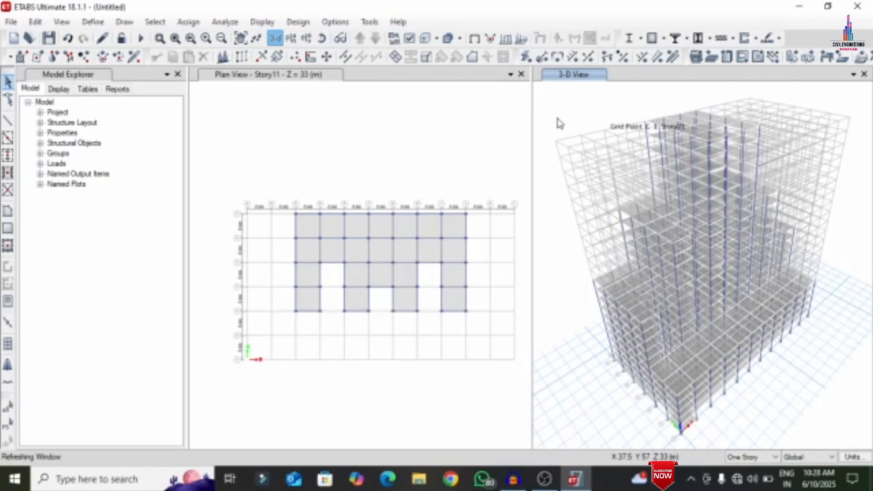
pyautogui.click(429, 41)
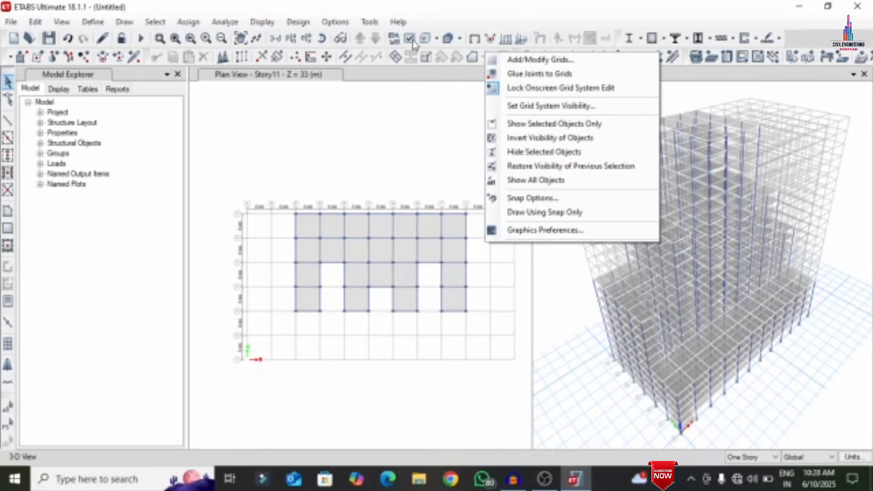
pyautogui.click(411, 40)
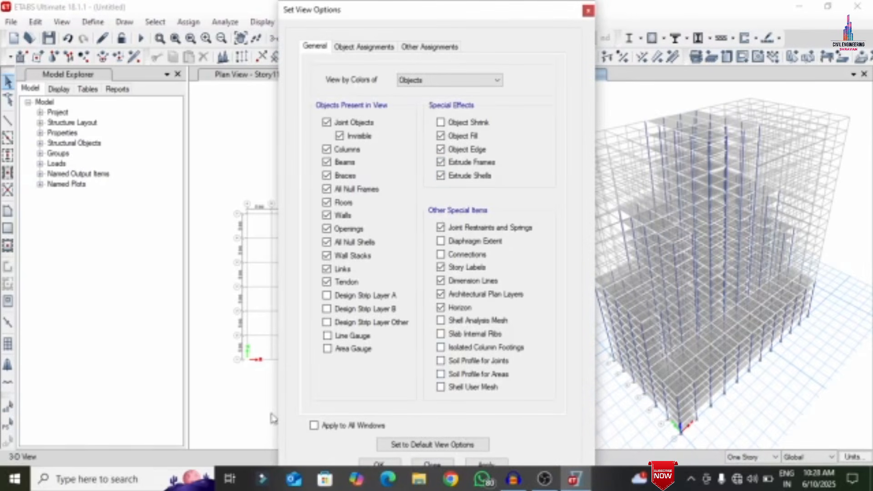
pyautogui.click(314, 425)
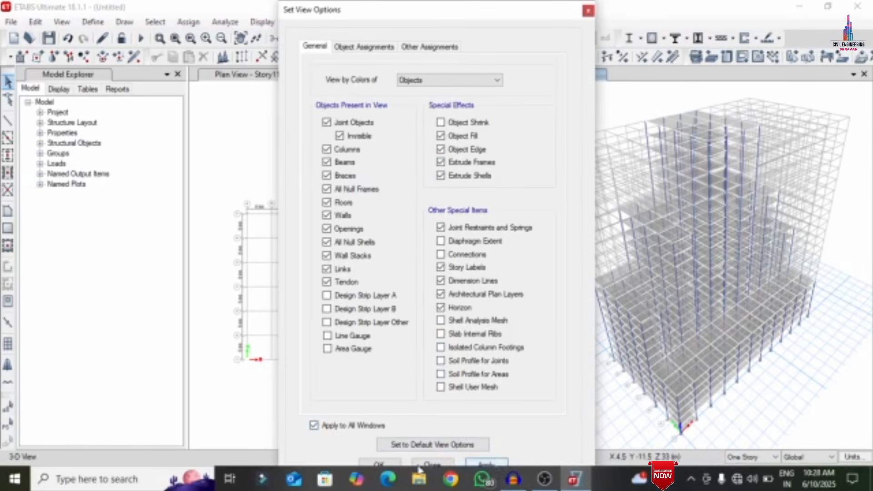
pyautogui.click(380, 464)
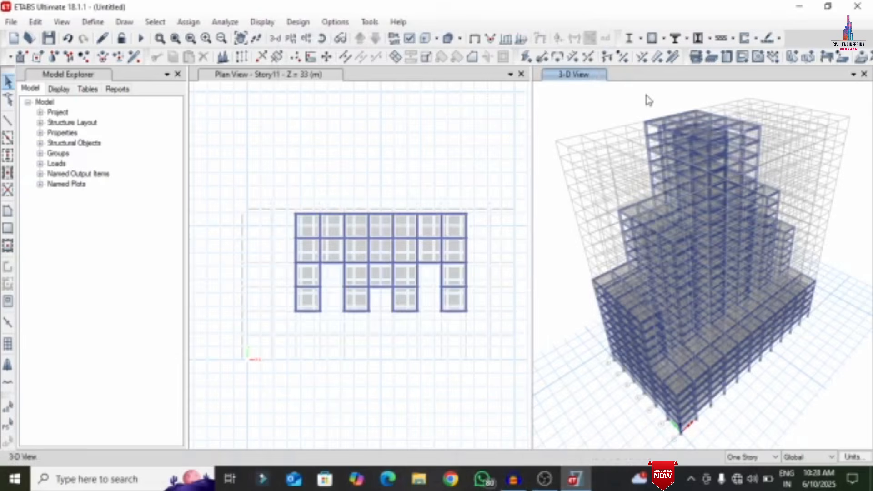
# Hide the grid system in the 3-D view and inspect the stepped tower without its grid lines
pyautogui.rightClick(647, 97)
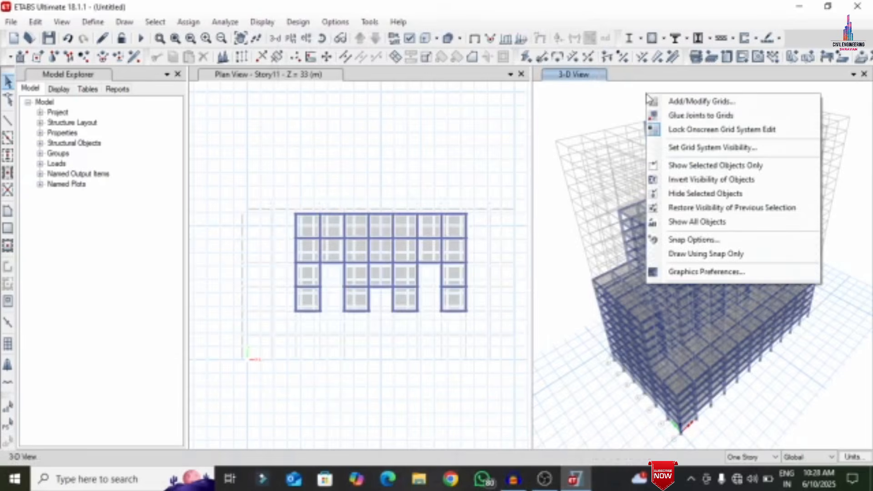
pyautogui.click(651, 150)
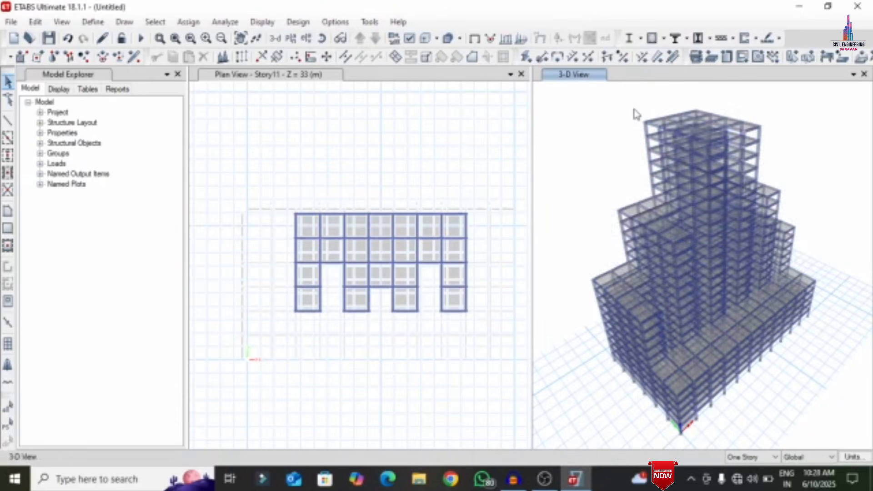
pyautogui.click(322, 38)
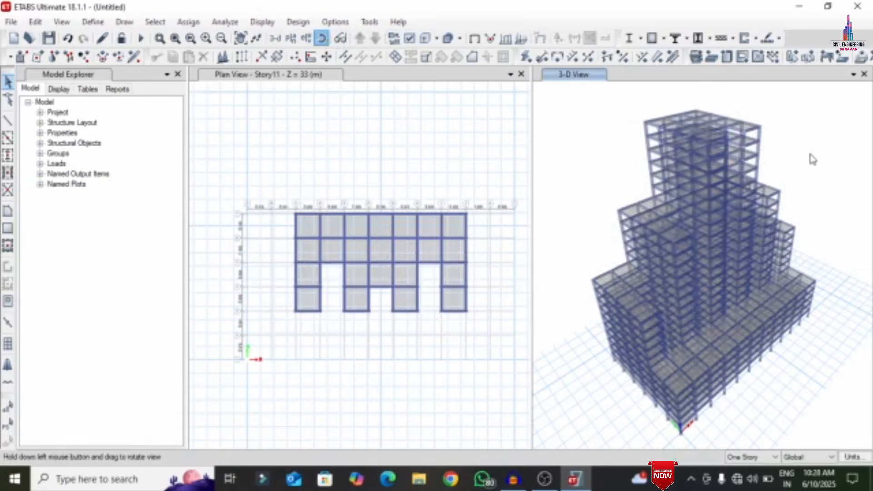
pyautogui.moveTo(812, 157); pyautogui.dragTo(769, 335)
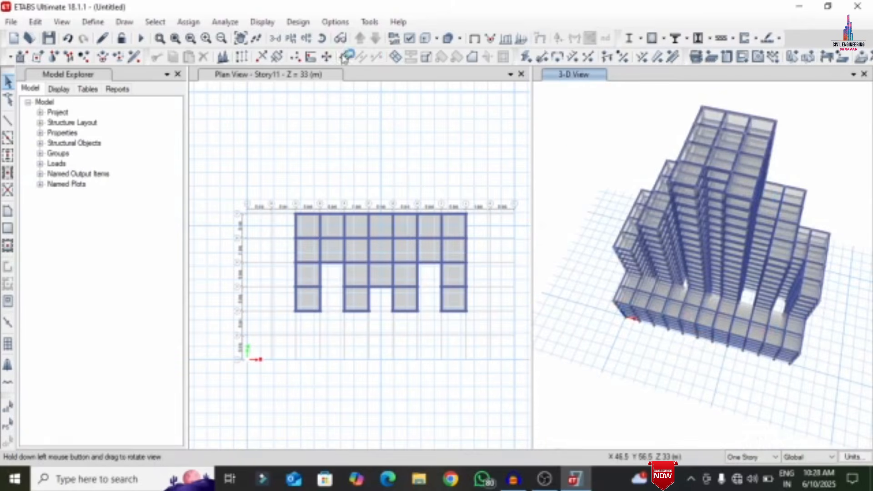
pyautogui.moveTo(586, 207); pyautogui.dragTo(598, 146)
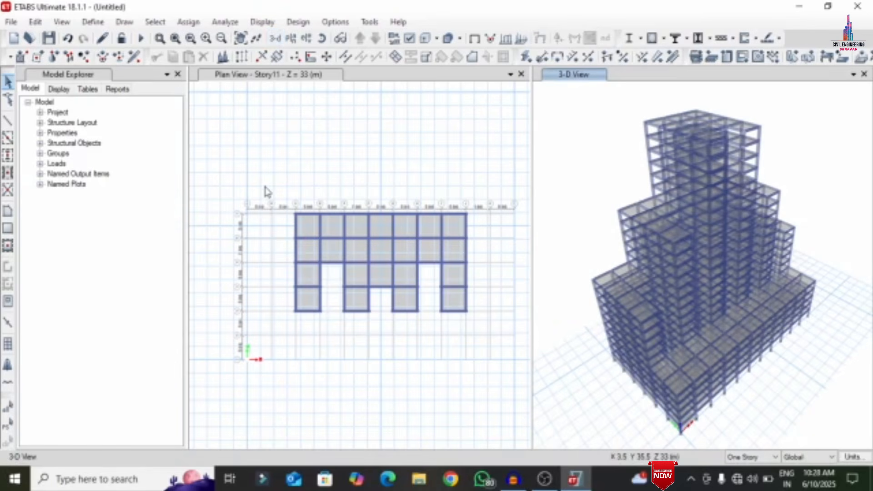
pyautogui.click(514, 479)
# Add seismic load patterns EQX and EQY with self-weight multiplier 0 and auto lateral load IS 1893:2016
pyautogui.click(92, 22)
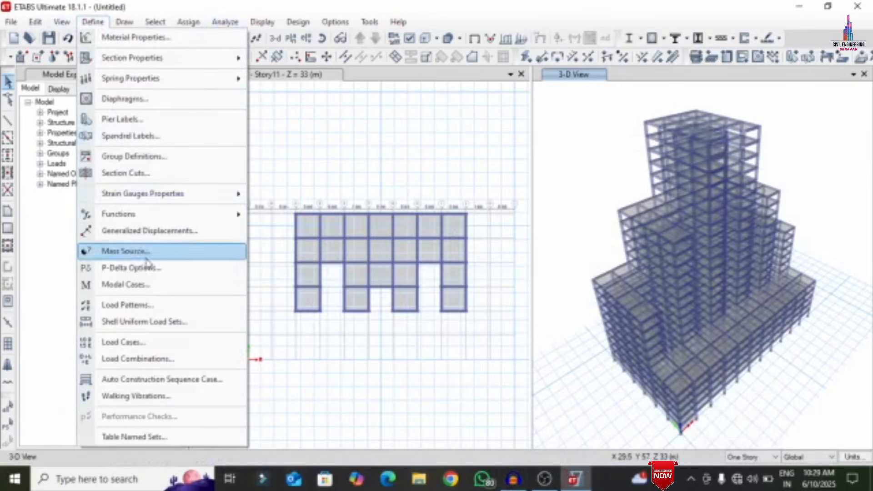
pyautogui.click(152, 304)
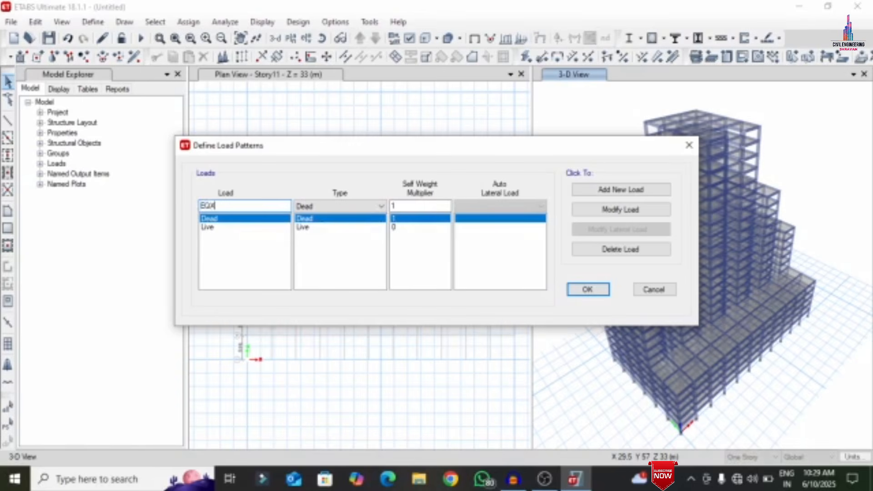
pyautogui.click(330, 203)
pyautogui.click(295, 269)
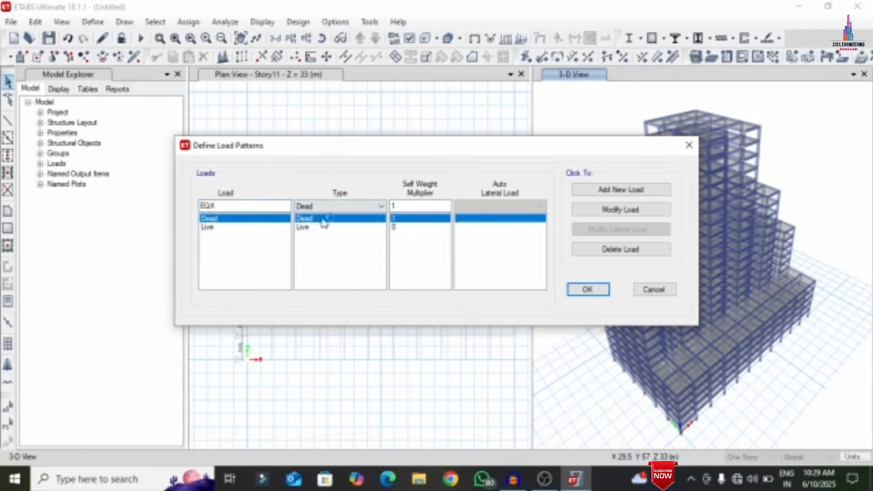
pyautogui.click(331, 206)
pyautogui.click(302, 271)
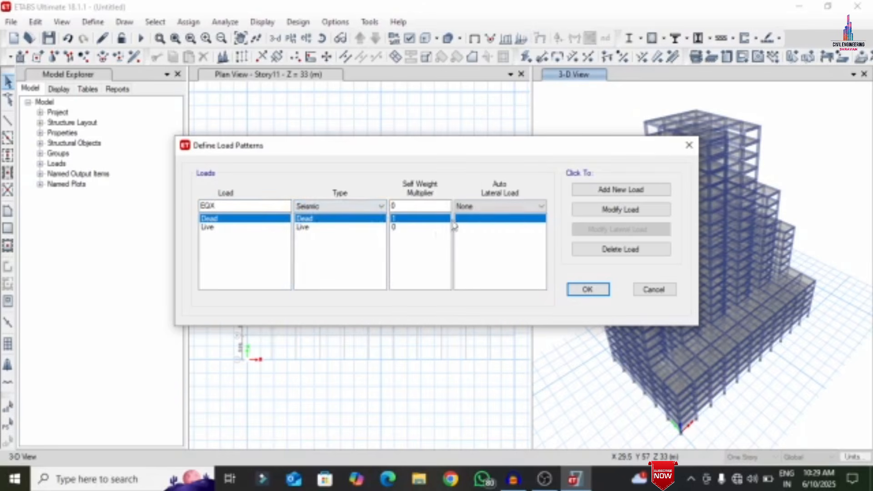
pyautogui.click(468, 208)
pyautogui.press('i')
pyautogui.click(468, 209)
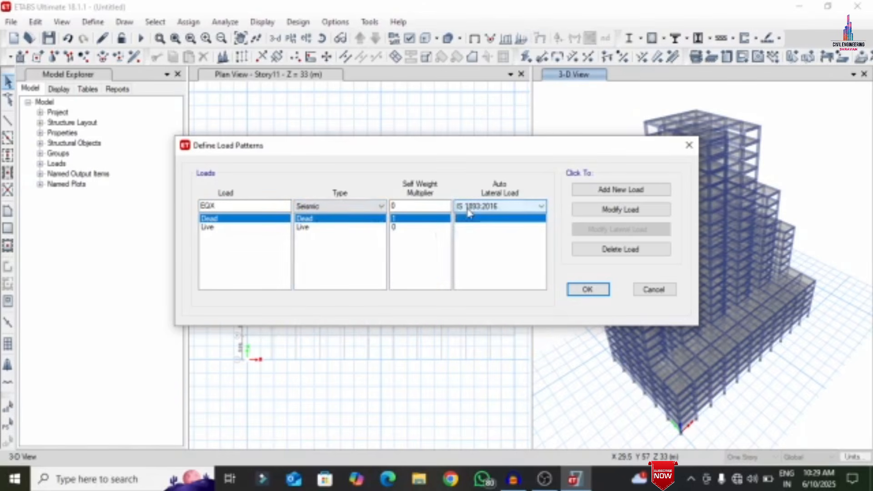
pyautogui.click(621, 189)
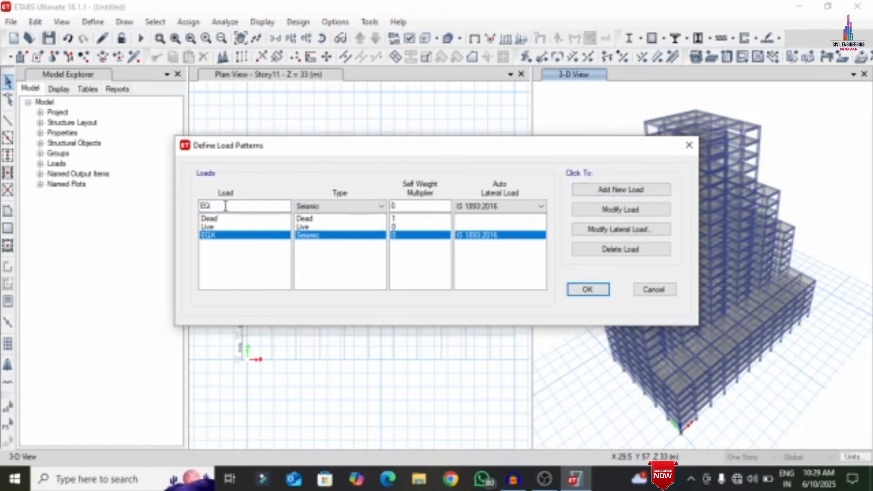
pyautogui.click(621, 190)
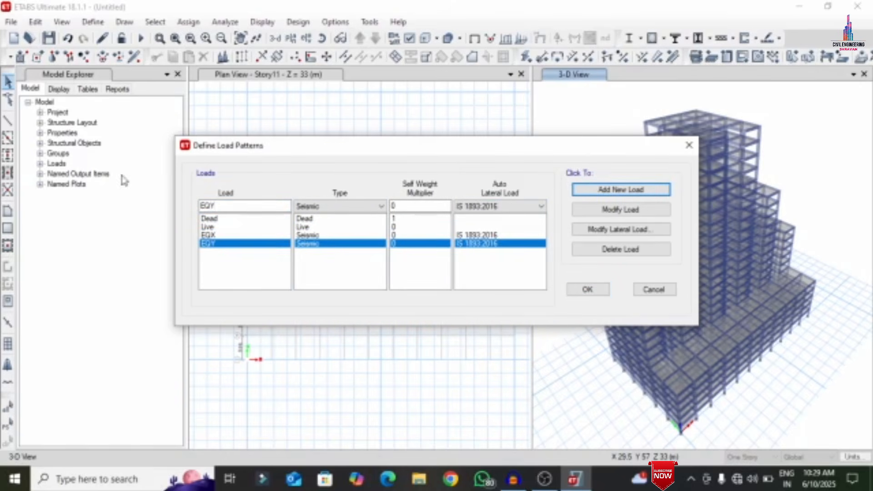
# Add wind load patterns WX and WY with self-weight multiplier 0 and auto lateral load Indian IS 875:2015
pyautogui.click(213, 205)
pyautogui.write('WX')
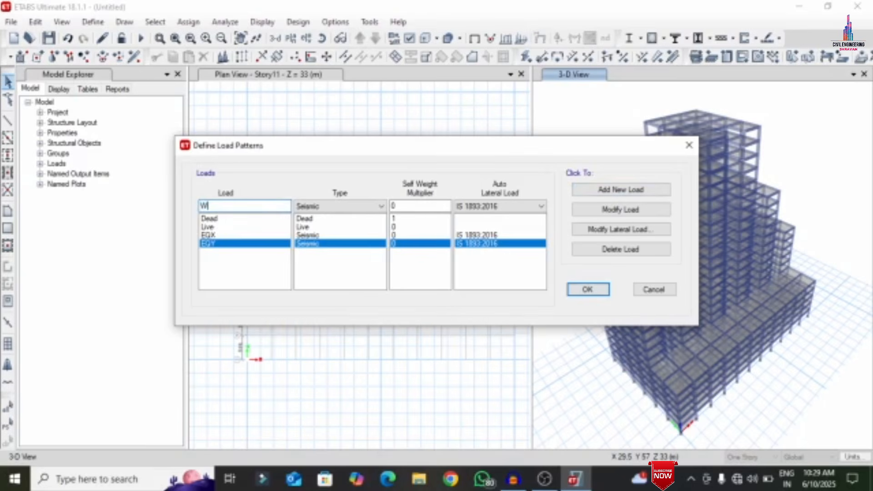
pyautogui.click(347, 208)
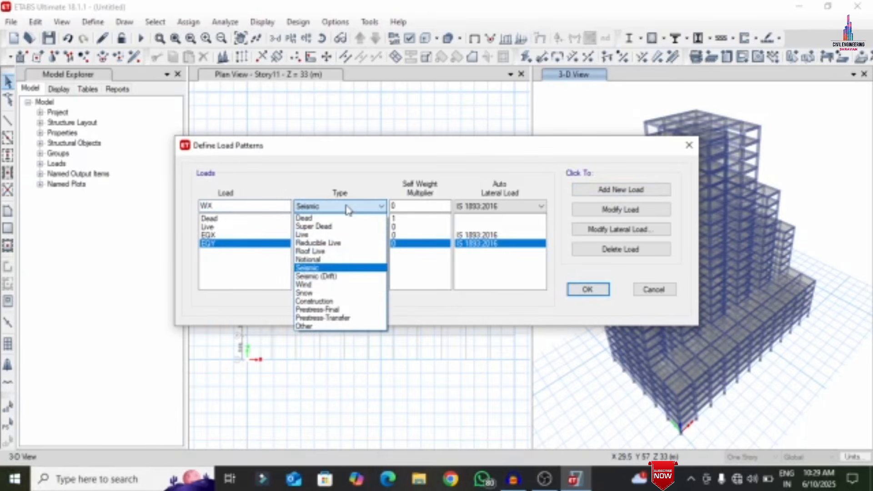
pyautogui.click(308, 285)
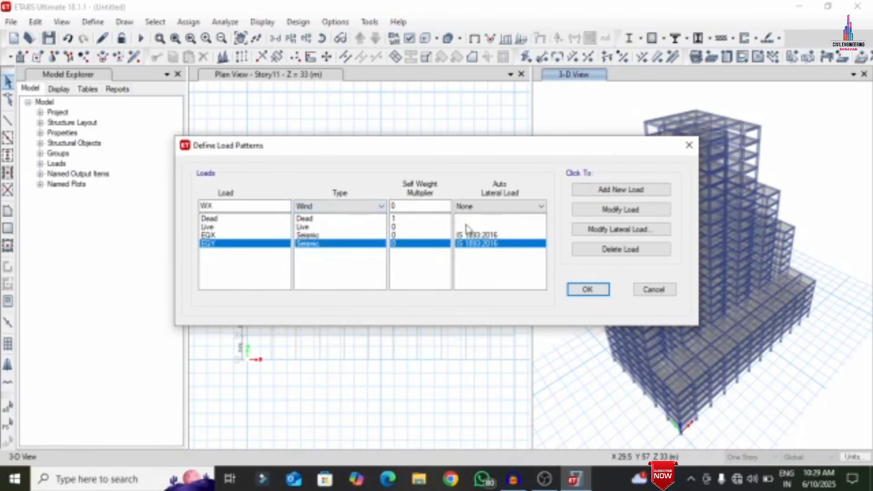
pyautogui.click(482, 207)
pyautogui.click(475, 259)
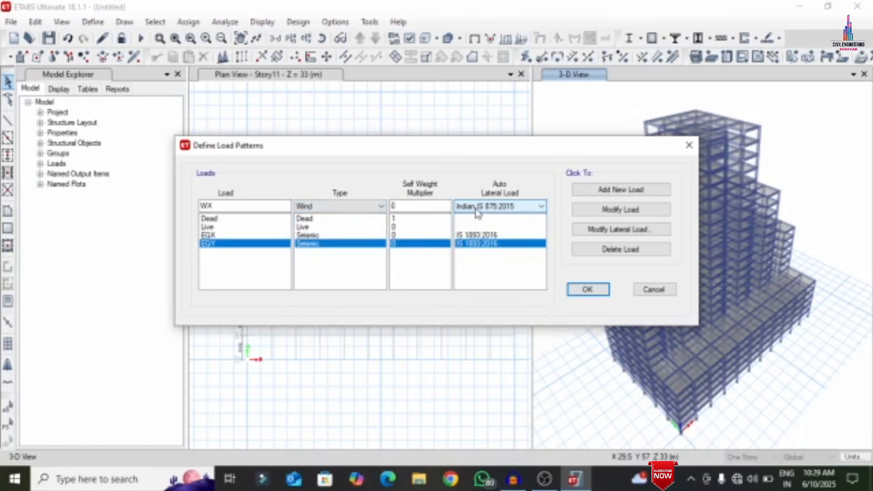
pyautogui.click(632, 189)
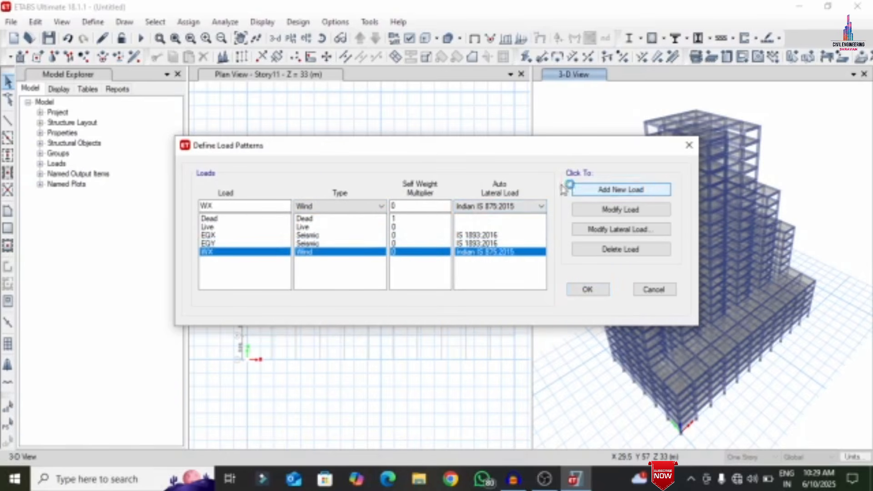
pyautogui.click(218, 205)
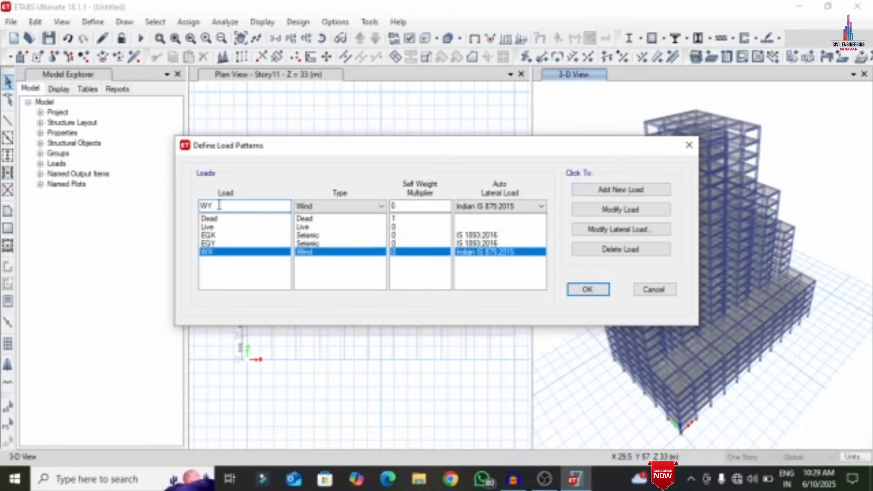
pyautogui.write('Y')
pyautogui.click(609, 189)
# Limit the EQX seismic loading to X Dir only, excluding all eccentricities and the Y direction
pyautogui.click(477, 236)
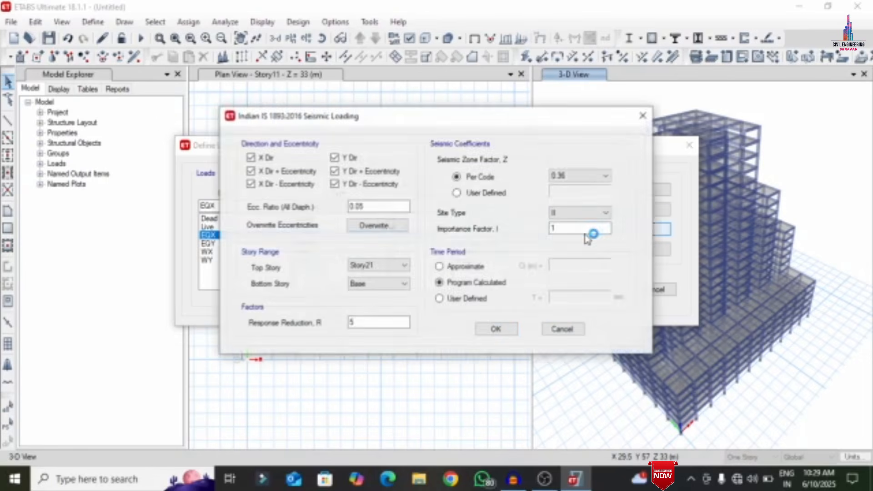
pyautogui.click(267, 170)
pyautogui.click(275, 184)
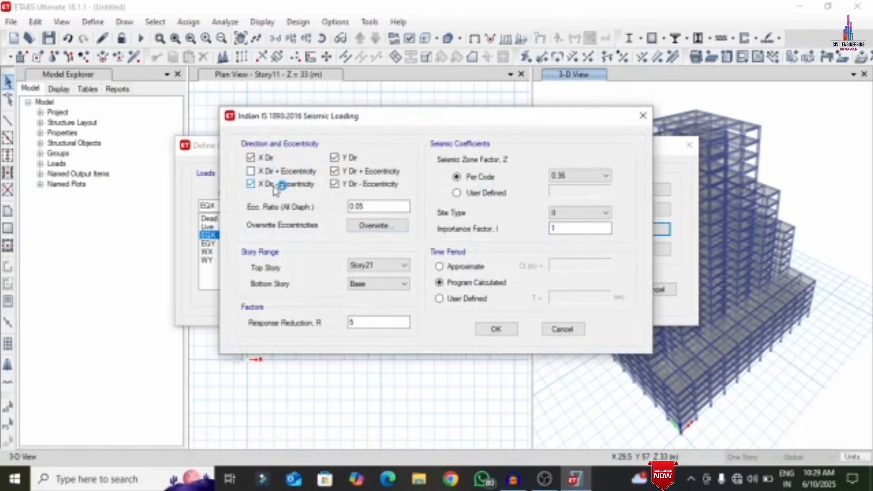
pyautogui.click(337, 185)
pyautogui.click(344, 175)
pyautogui.click(347, 160)
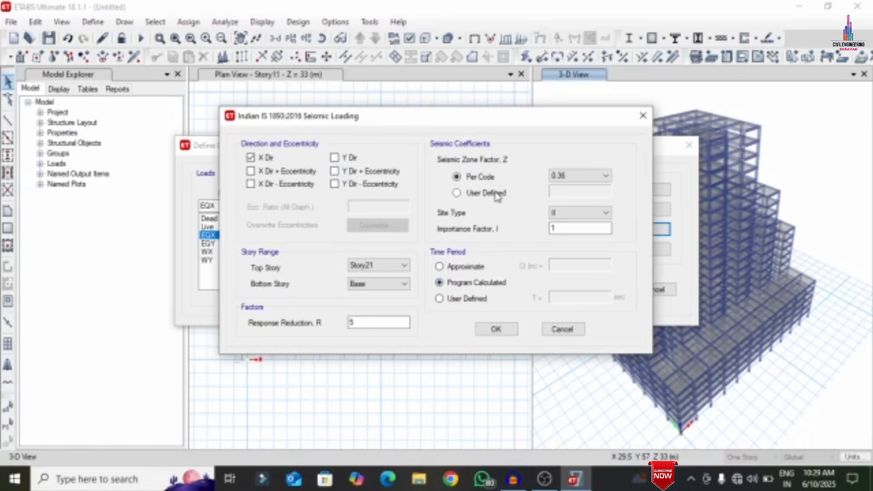
pyautogui.click(496, 329)
# Limit the EQY seismic loading to Y Dir only, excluding all eccentricities and the X direction
pyautogui.click(227, 243)
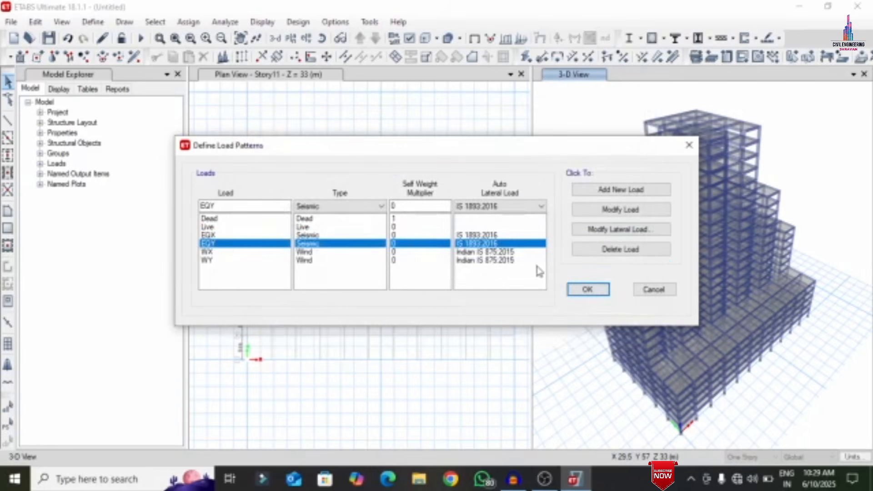
pyautogui.click(598, 229)
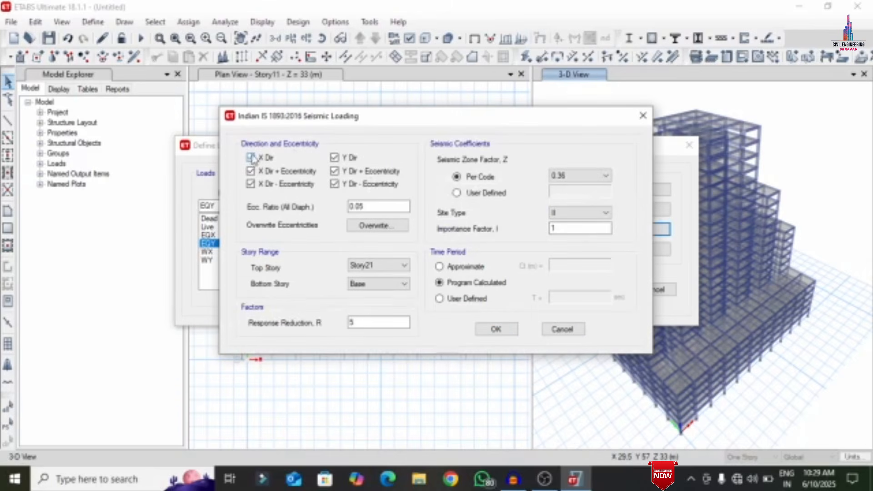
pyautogui.click(251, 158)
pyautogui.click(252, 172)
pyautogui.click(265, 186)
pyautogui.click(350, 172)
pyautogui.click(352, 185)
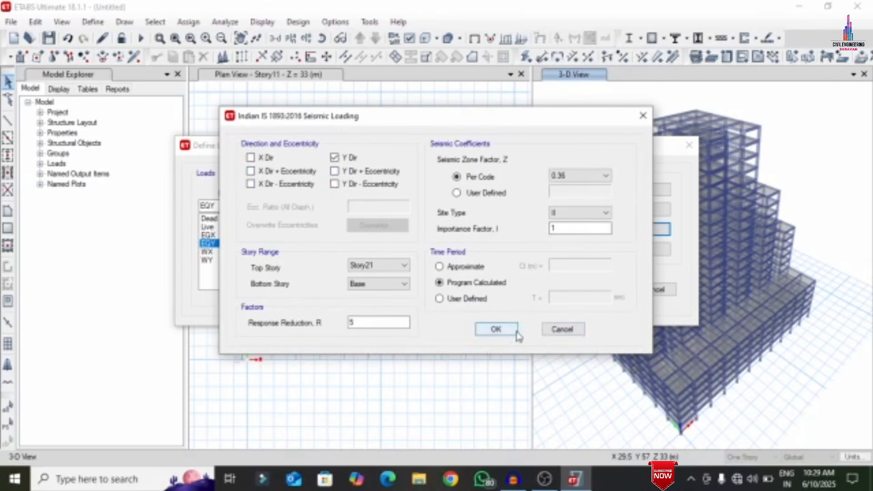
pyautogui.click(497, 328)
# Select the WX wind load pattern in the load pattern definitions
pyautogui.click(301, 253)
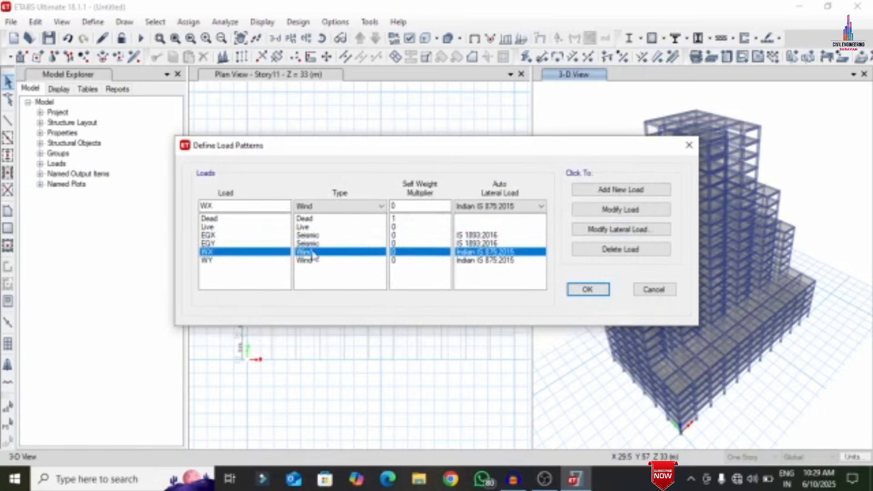
# Set the WX wind load pattern to a wind speed of 44 m/s, terrain category 3 and windward coefficient 0.86
pyautogui.click(597, 230)
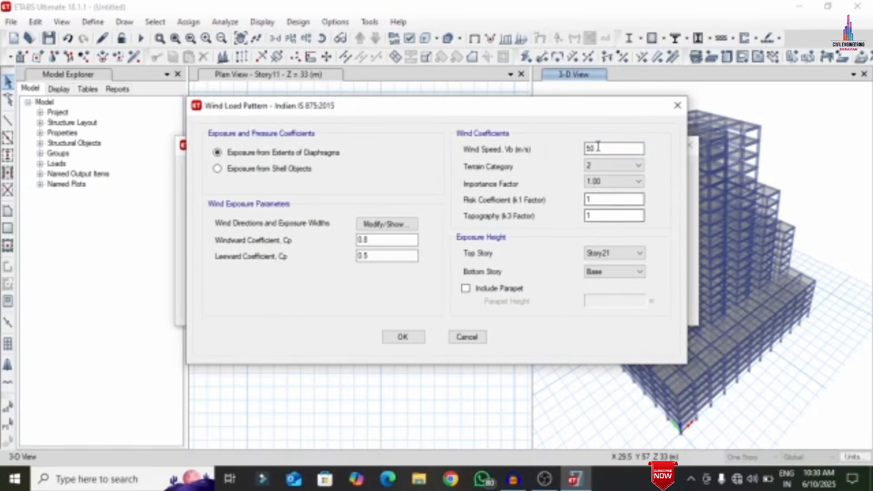
pyautogui.write('44')
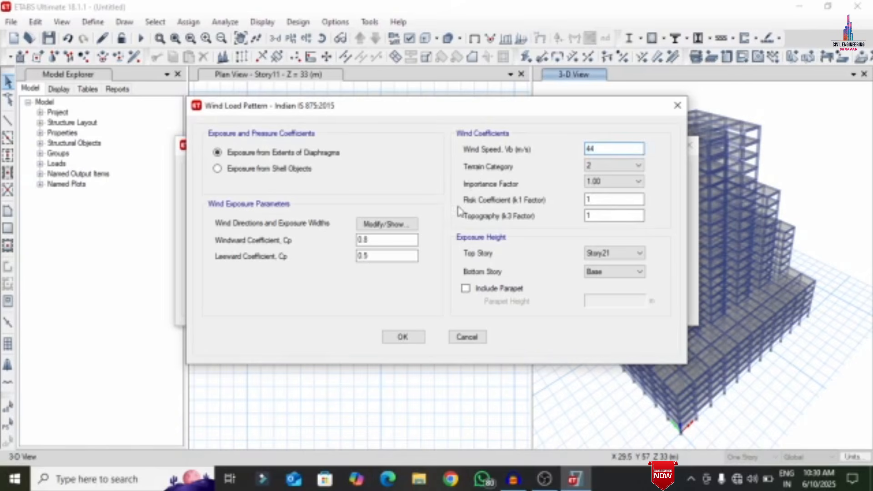
pyautogui.click(599, 166)
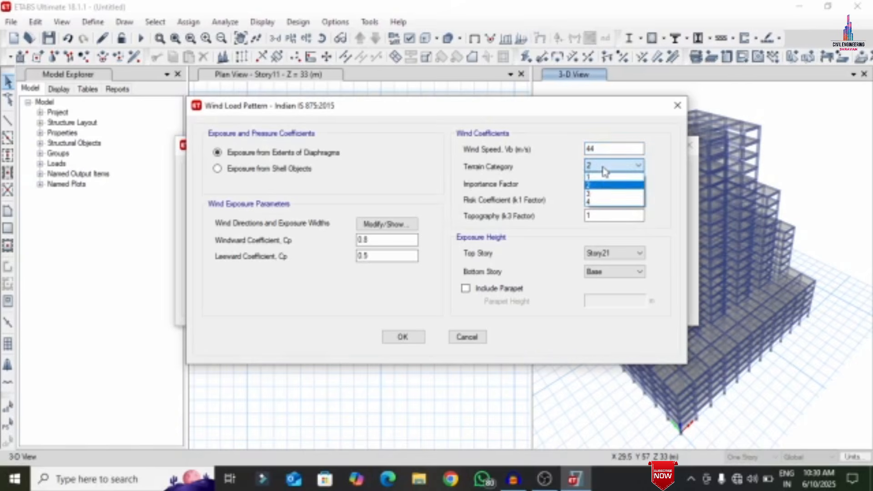
pyautogui.click(601, 198)
pyautogui.click(376, 239)
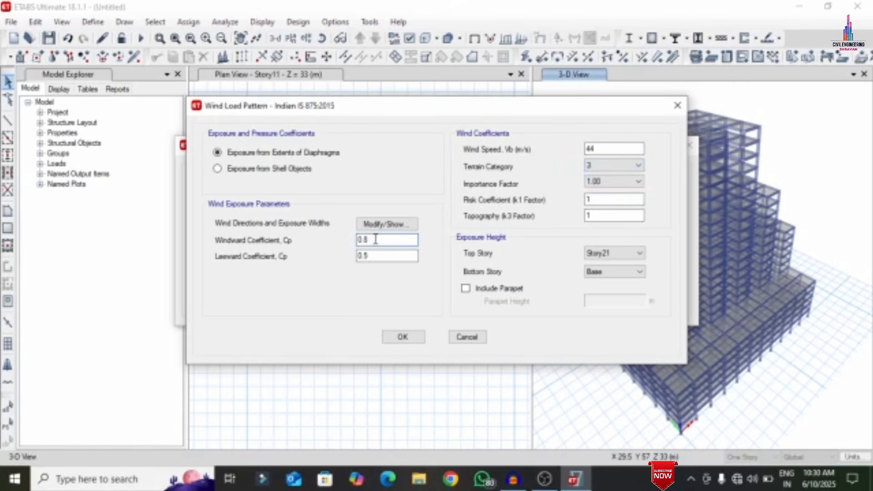
# Change the second wind direction angle in the WX pattern's exposure width data and accept the pattern's wind settings
pyautogui.click(386, 224)
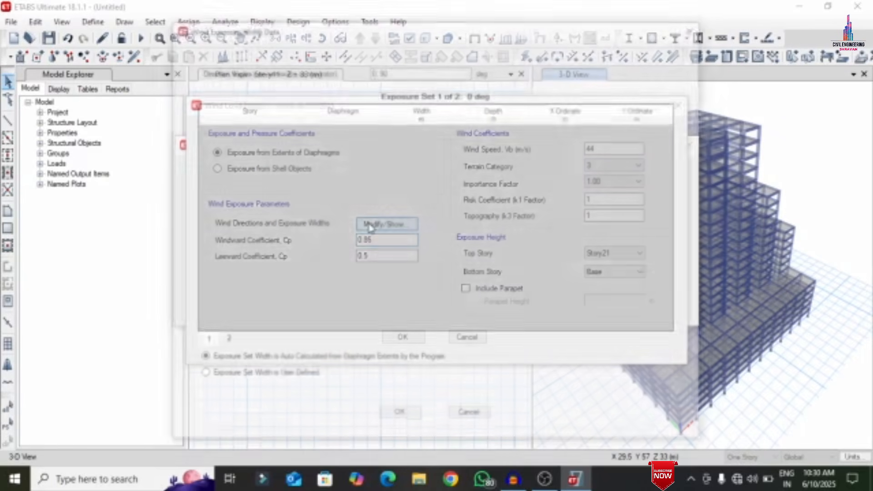
pyautogui.click(386, 72)
pyautogui.moveTo(386, 72); pyautogui.dragTo(384, 71)
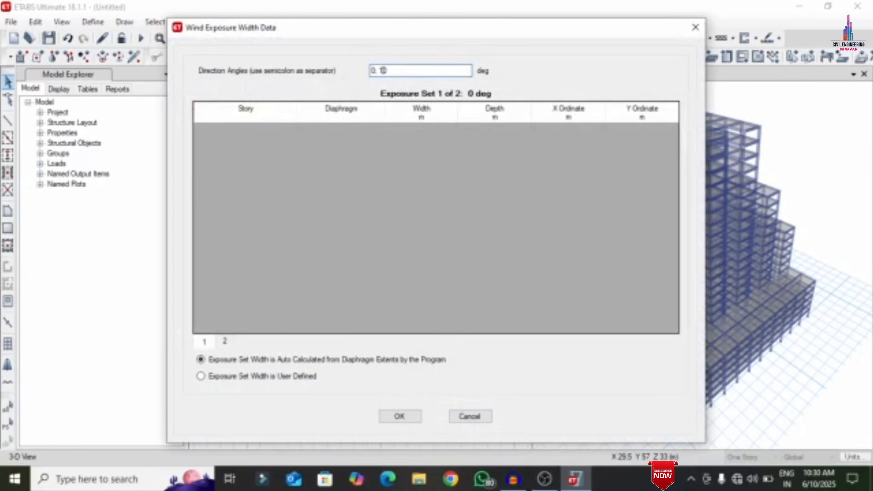
pyautogui.click(399, 416)
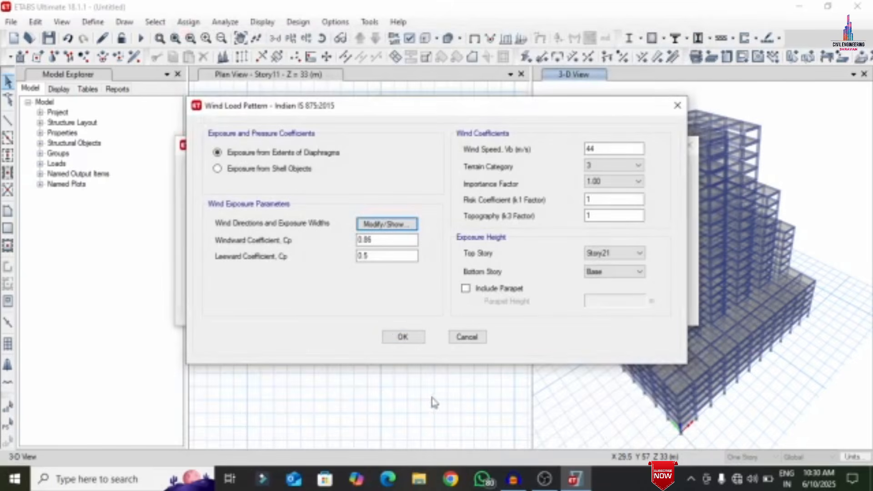
pyautogui.click(403, 337)
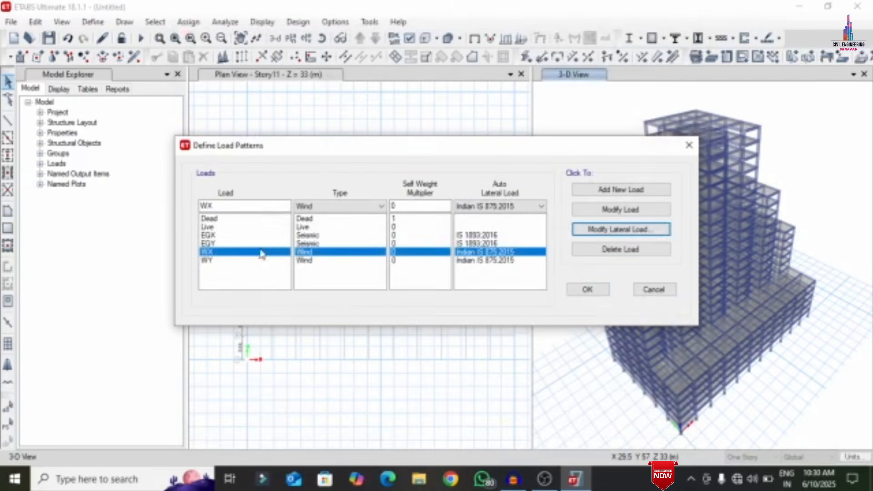
# Set the WY wind load pattern to a wind speed of 44 m/s, terrain category 3 and windward coefficient 0.86
pyautogui.click(249, 260)
pyautogui.click(599, 230)
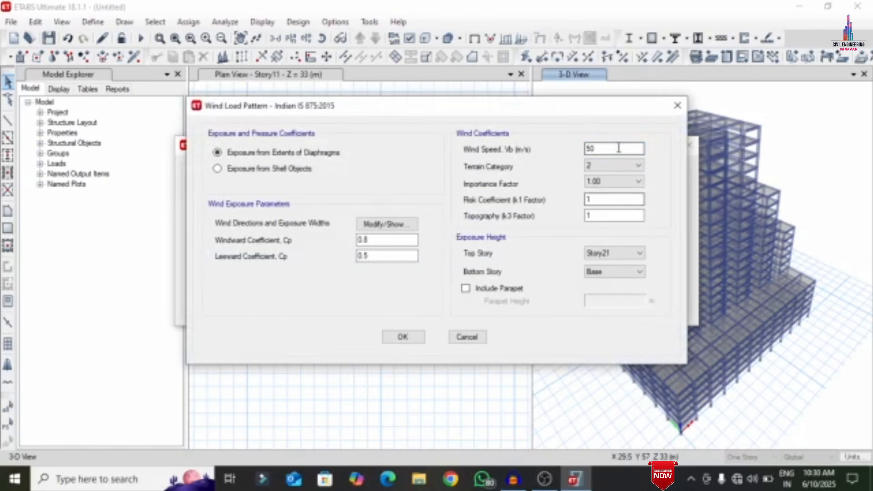
pyautogui.doubleClick(591, 148)
pyautogui.write('44')
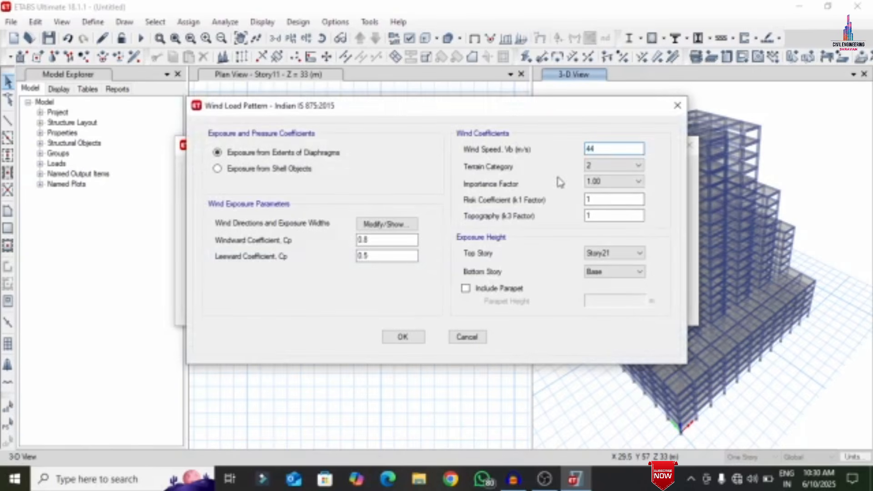
pyautogui.click(591, 166)
pyautogui.click(596, 188)
# Set the WY wind direction angles to 90 and 270 degrees, and accept all load pattern definitions
pyautogui.click(387, 224)
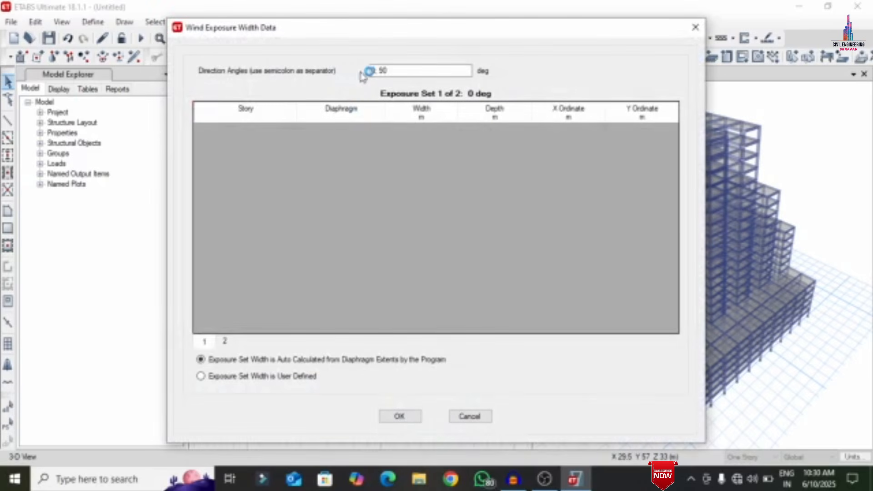
pyautogui.write('9')
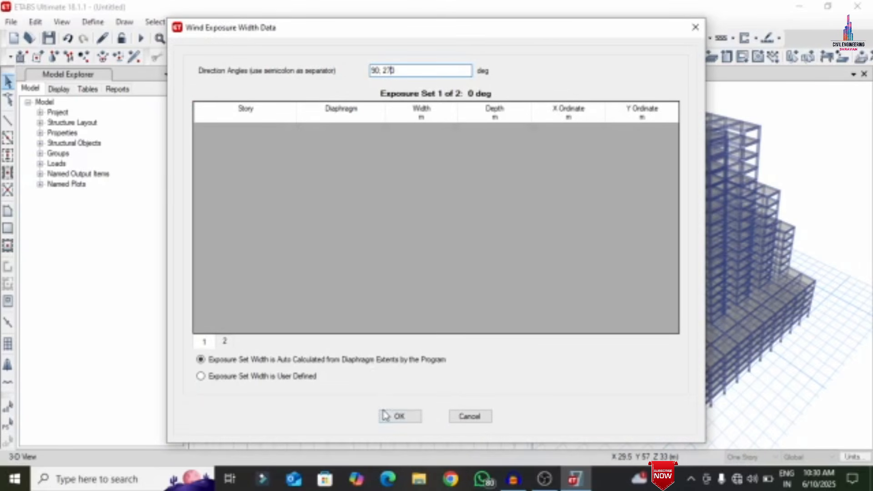
pyautogui.click(397, 418)
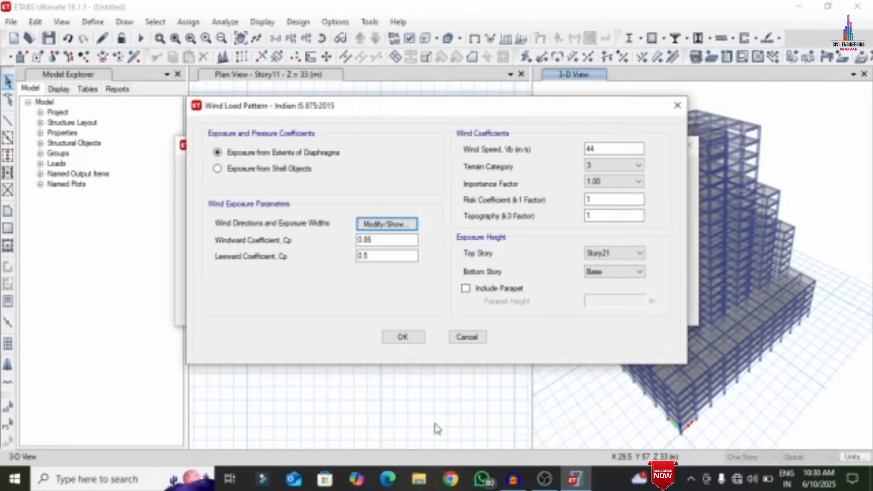
pyautogui.click(402, 336)
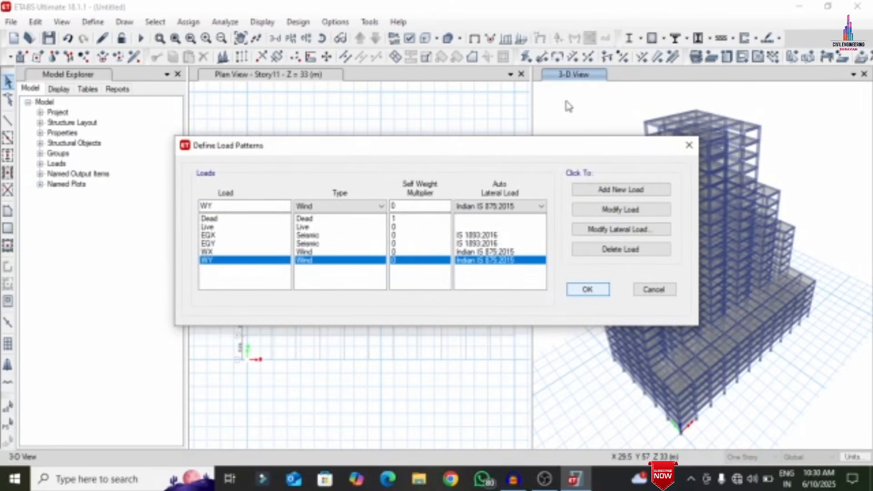
pyautogui.press('Return')
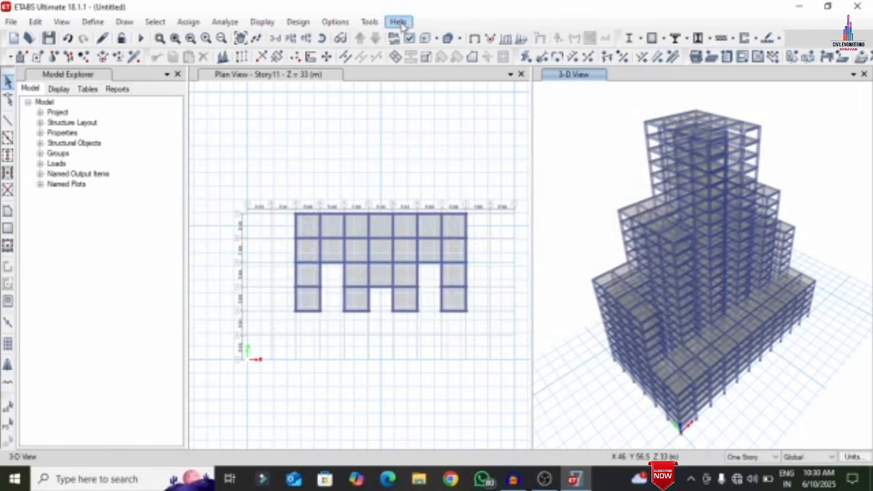
# Turn off the extruded display of frames and shells in all windows
pyautogui.click(409, 38)
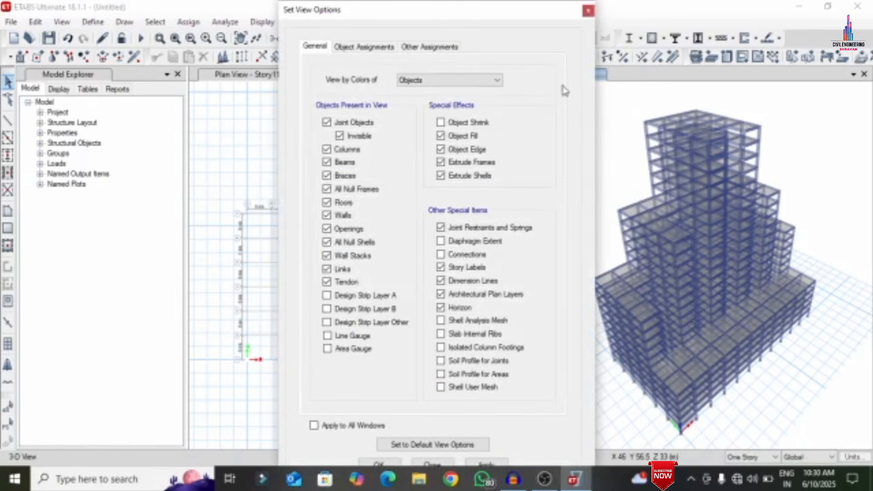
pyautogui.click(480, 162)
pyautogui.click(476, 177)
pyautogui.click(351, 427)
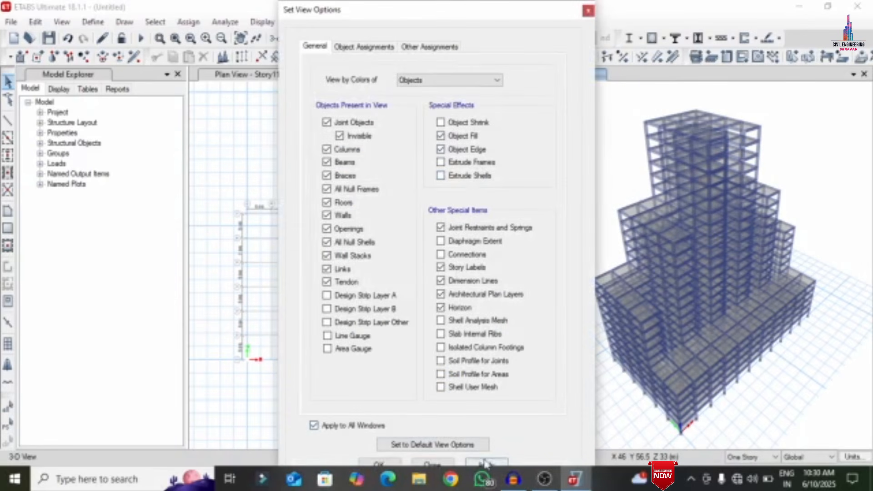
pyautogui.click(392, 463)
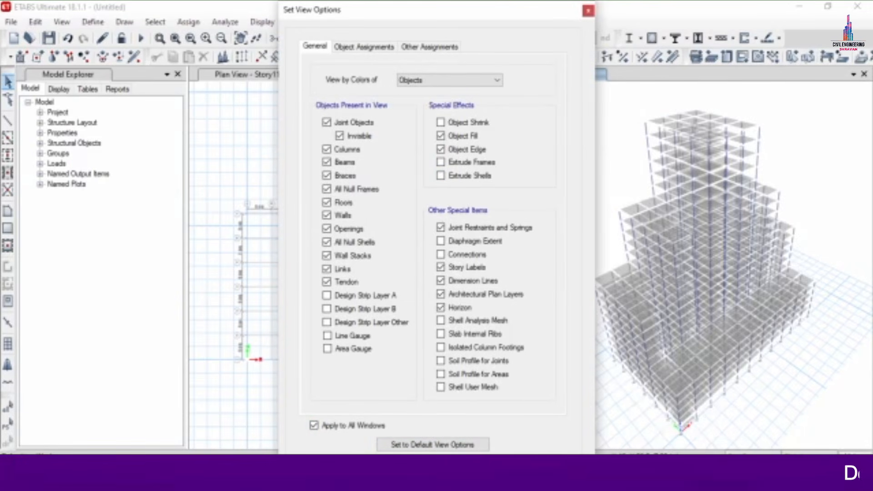
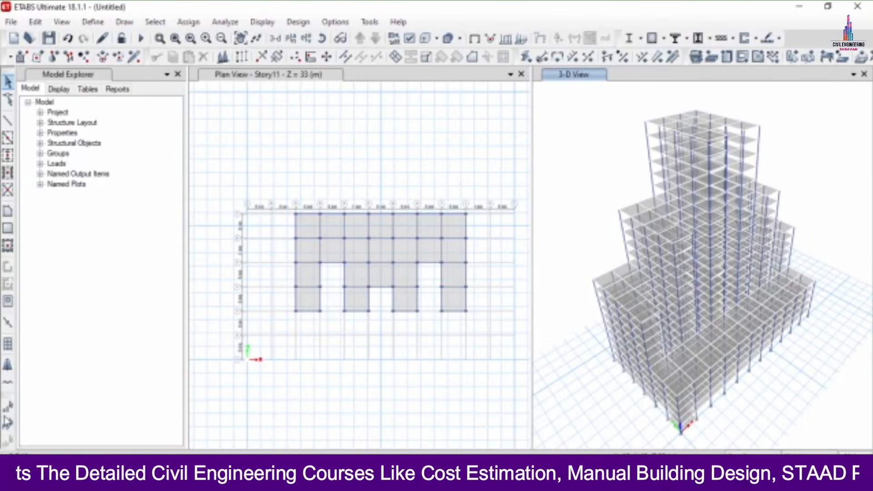
# Select the whole model and enter Dead joint forces of 1 kN in global X, Y and Z, adding to existing loads
pyautogui.click(8, 406)
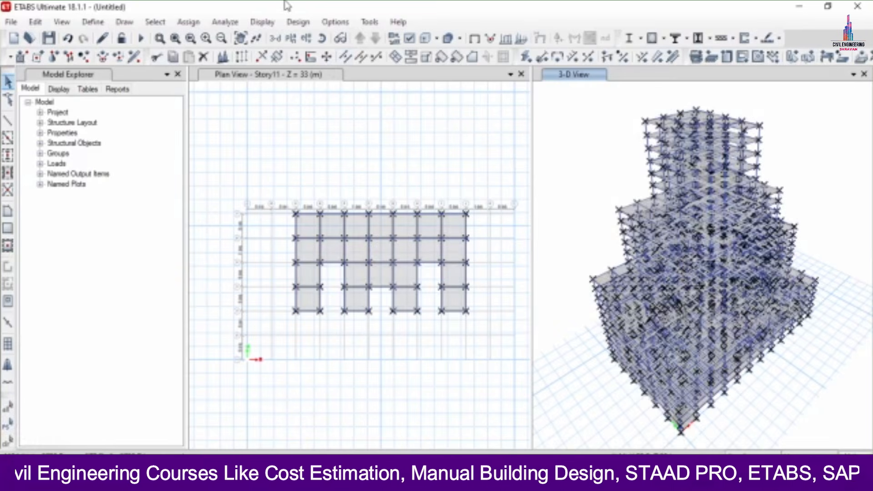
pyautogui.click(202, 25)
pyautogui.moveTo(219, 126)
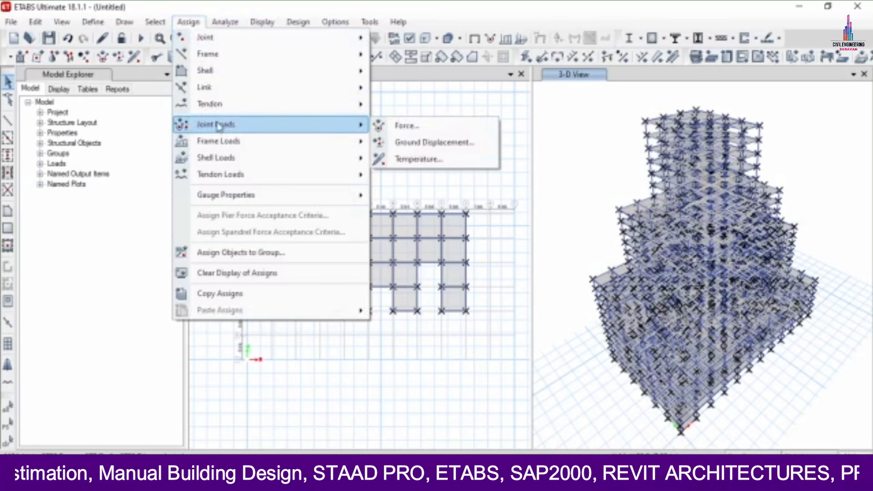
pyautogui.click(388, 128)
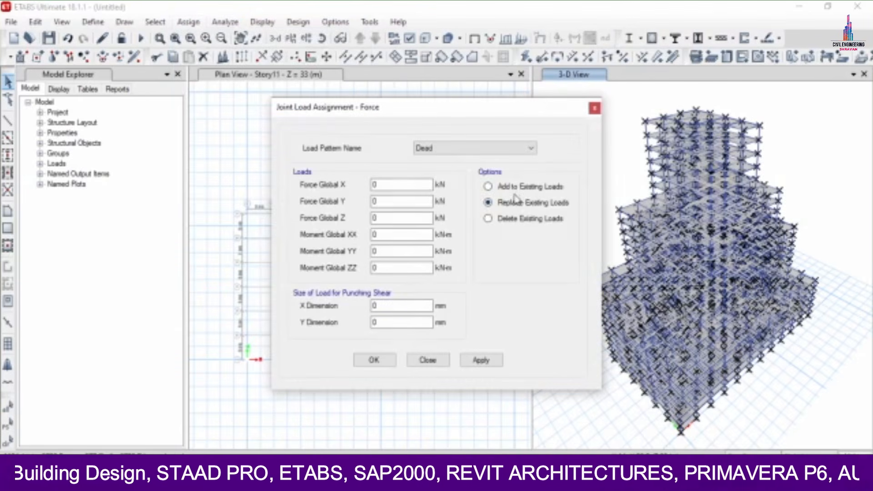
pyautogui.click(516, 188)
pyautogui.doubleClick(375, 185)
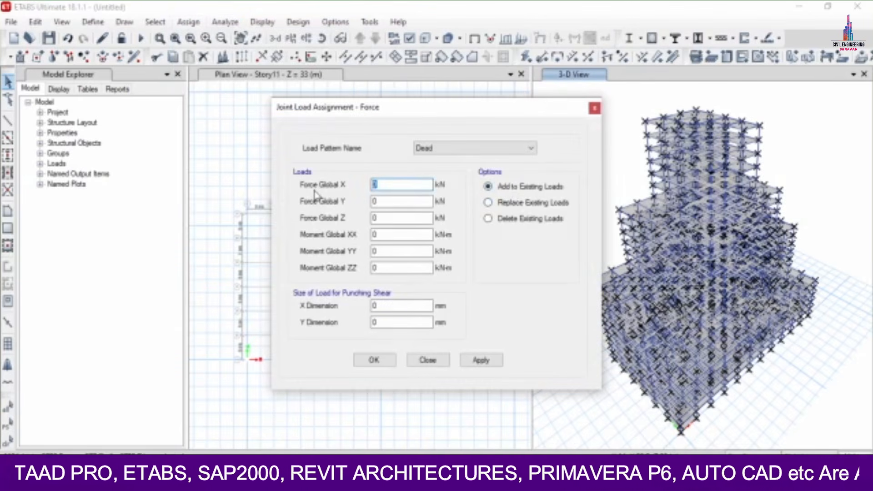
pyautogui.write('1')
pyautogui.press('Tab')
pyautogui.write('1')
pyautogui.press('Tab')
pyautogui.write('1')
pyautogui.press('Tab')
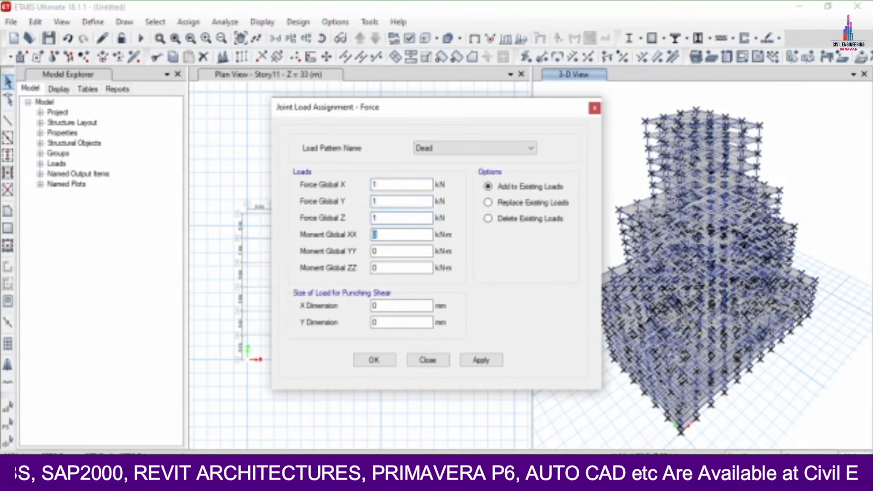
# Set the joint moments about global XX, YY and ZZ to 1 kN-m and assign the Dead joint loads
pyautogui.write('1')
pyautogui.press('Tab')
pyautogui.write('1')
pyautogui.press('Tab')
pyautogui.write('1')
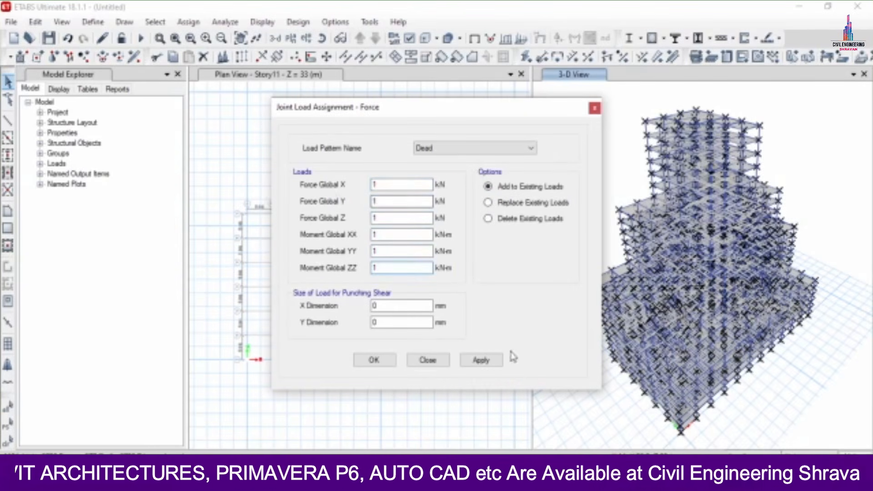
pyautogui.click(483, 360)
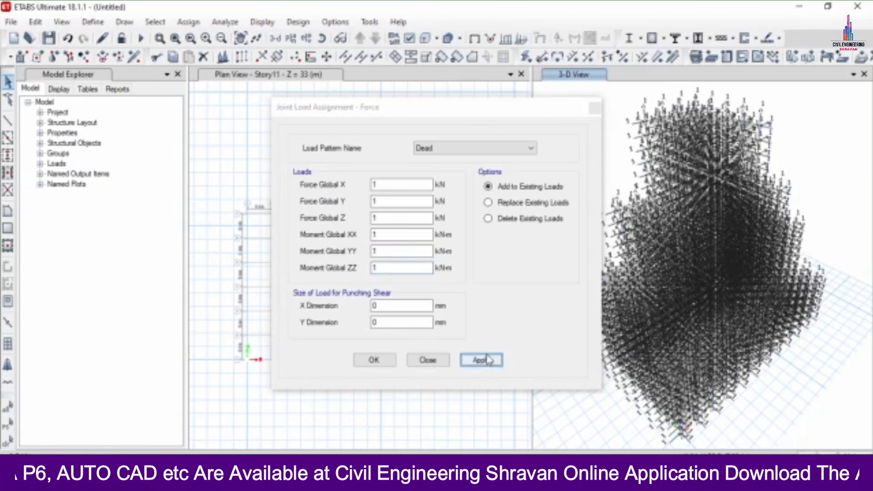
pyautogui.click(374, 360)
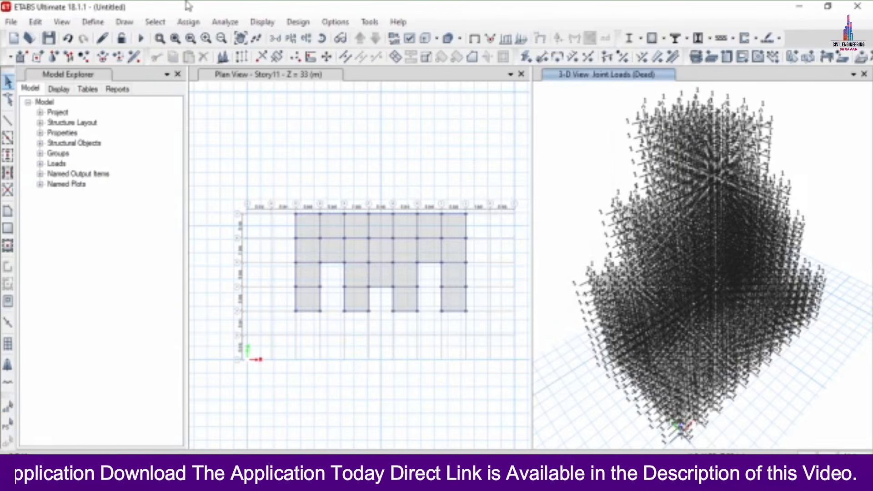
# Select all beams in the model by their frame section property
pyautogui.click(155, 21)
pyautogui.moveTo(164, 40)
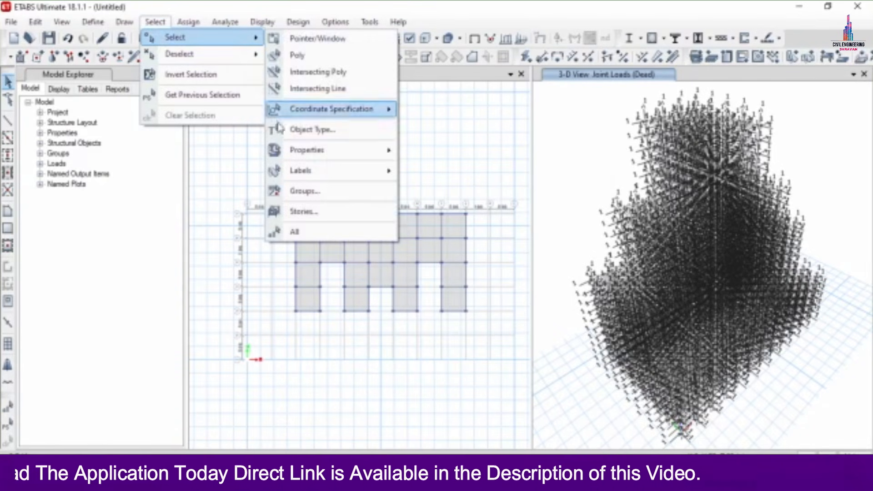
pyautogui.moveTo(288, 150)
pyautogui.click(428, 172)
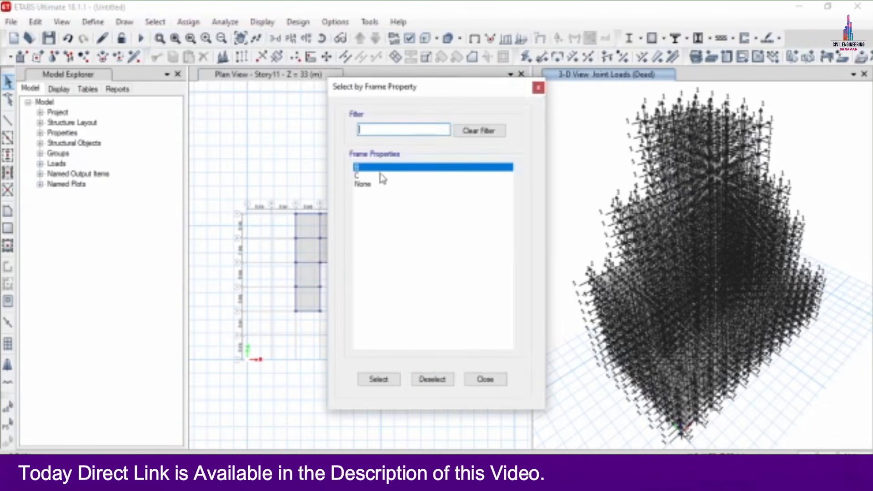
pyautogui.click(379, 380)
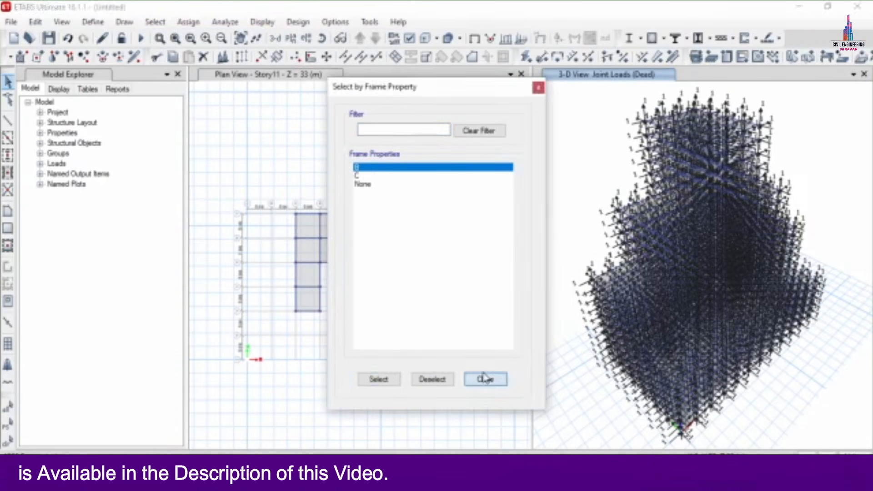
pyautogui.click(485, 379)
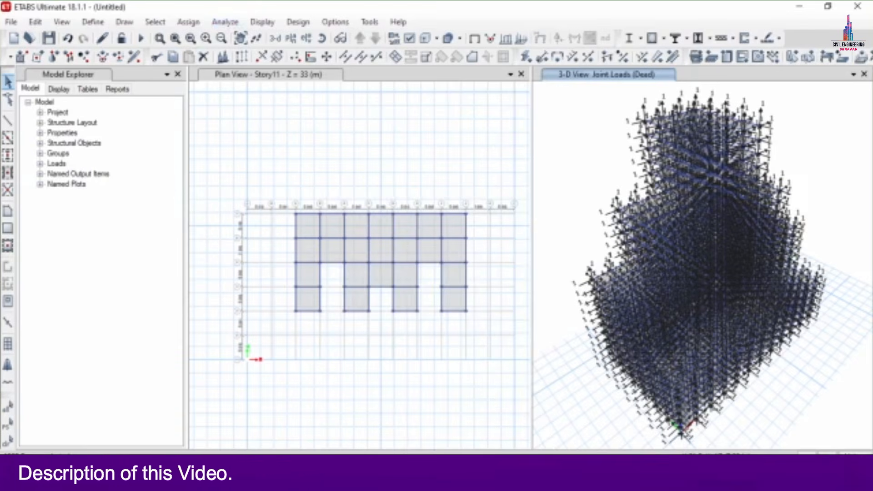
# Open the Windows Calculator and multiply 0.23 by 3 and by 20 for the first dead load component
pyautogui.press('super+s')
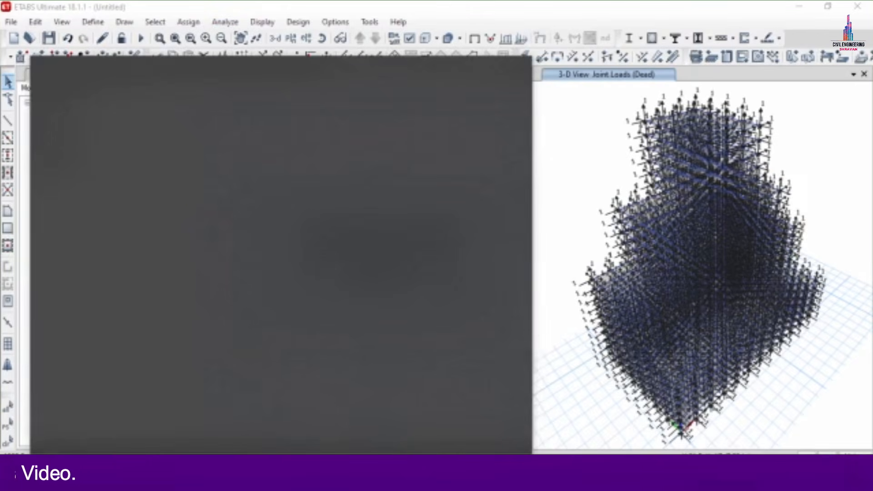
pyautogui.write('cl')
pyautogui.press('BackSpace')
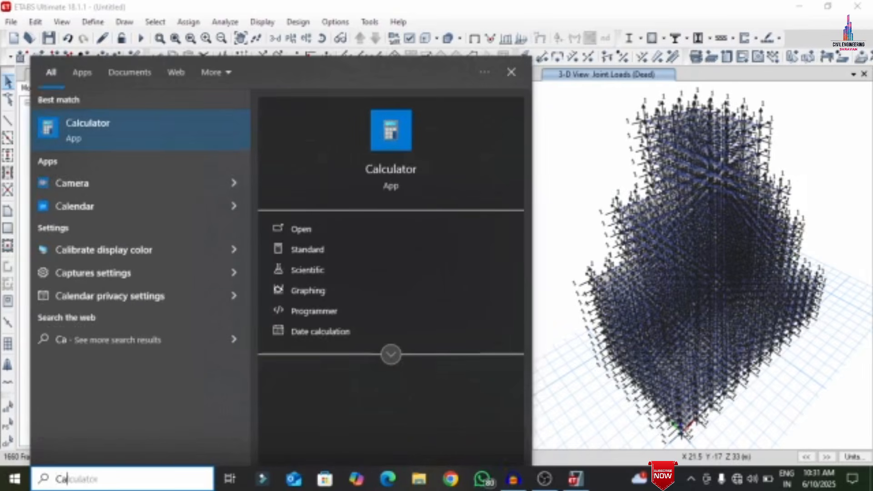
pyautogui.press('Escape')
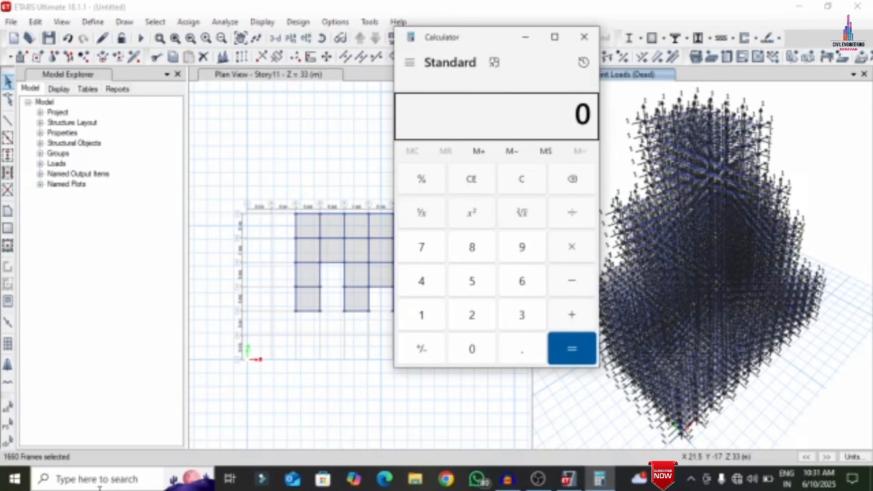
pyautogui.write('.23')
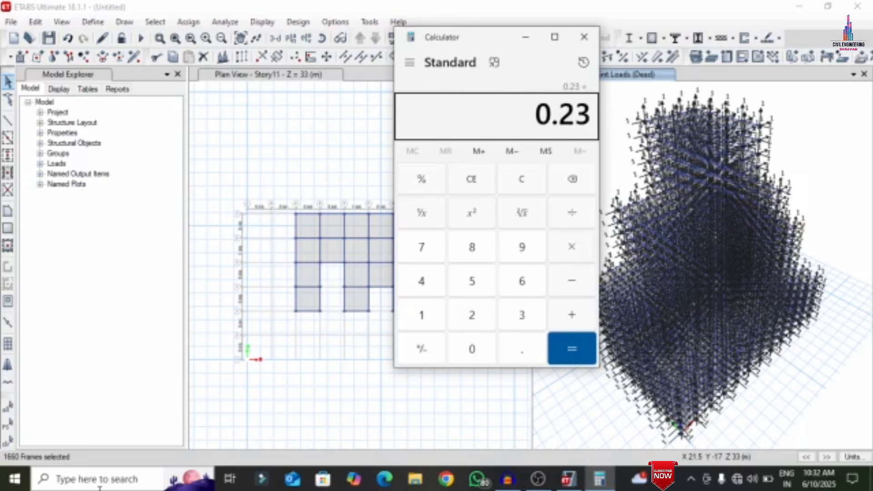
pyautogui.write('0')
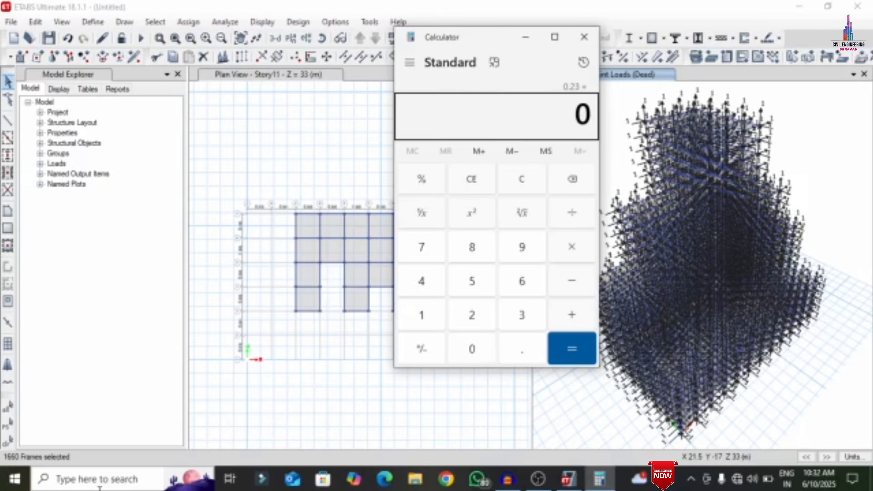
pyautogui.write('3')
pyautogui.press('Return')
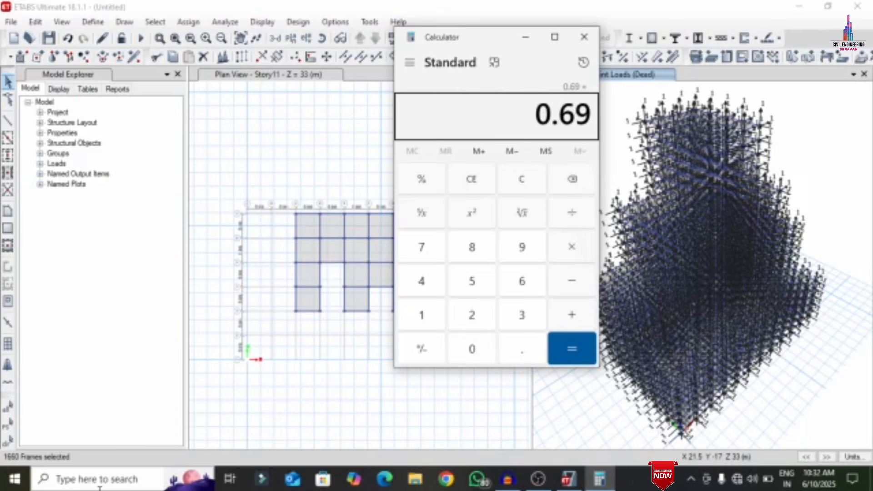
pyautogui.write('*20')
pyautogui.press('Return')
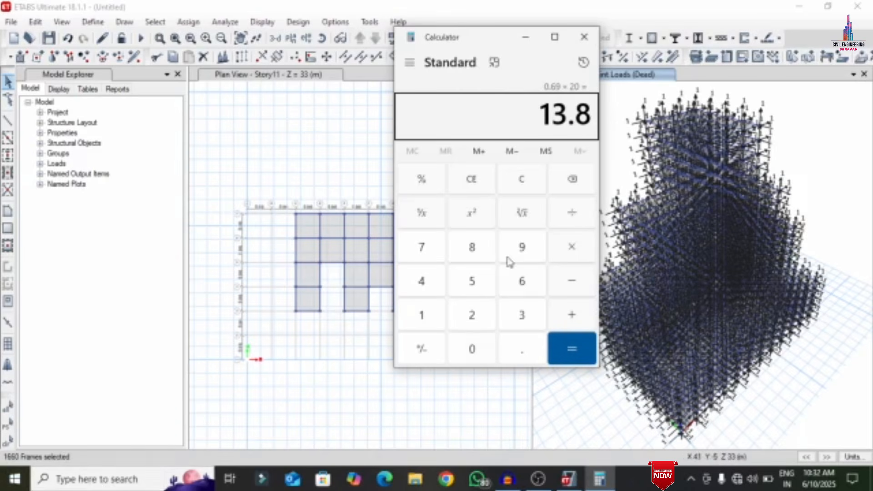
# Clear the result and calculate 0.125 × 3 × 20 for the second load component
pyautogui.click(472, 180)
pyautogui.write('0.125')
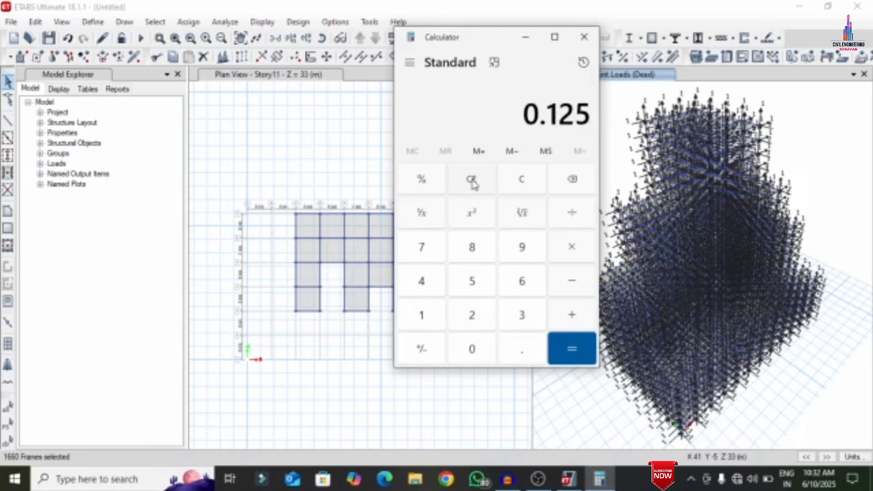
pyautogui.write('*')
pyautogui.write('3')
pyautogui.write('*')
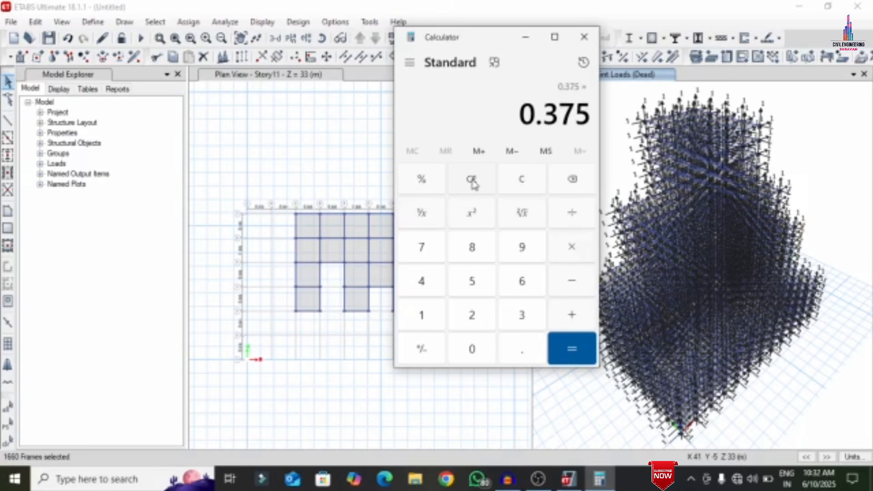
pyautogui.write('20')
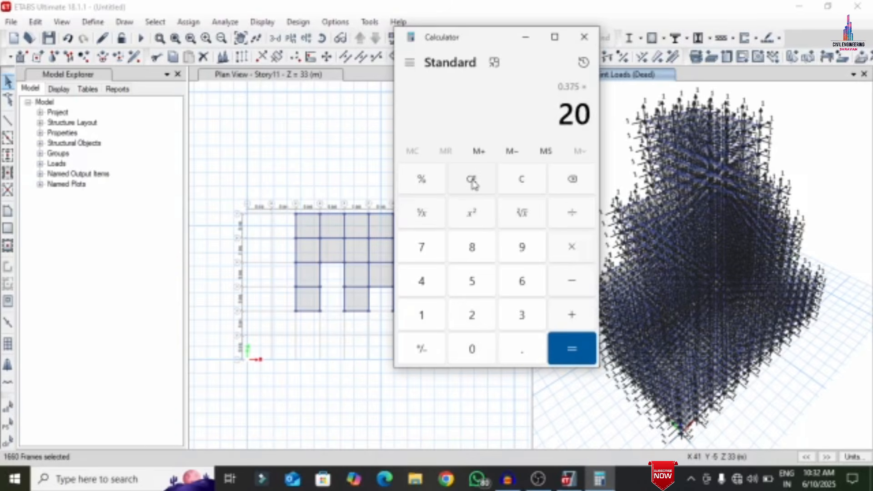
pyautogui.press('Return')
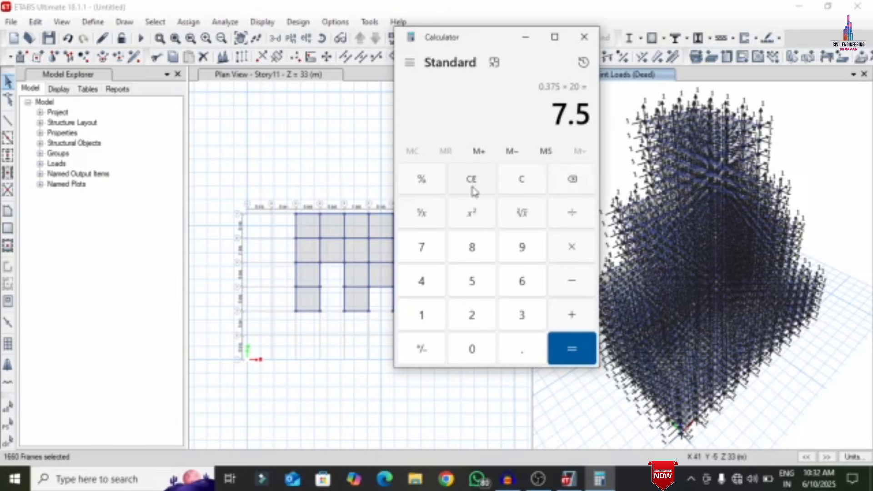
# Calculate 0.125 × 20 × 1.2 for the third load component
pyautogui.write('0.125')
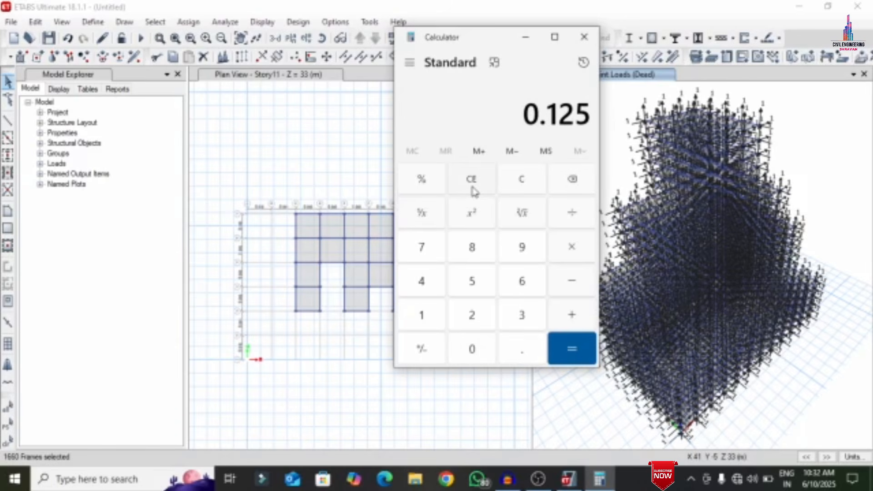
pyautogui.write('*2')
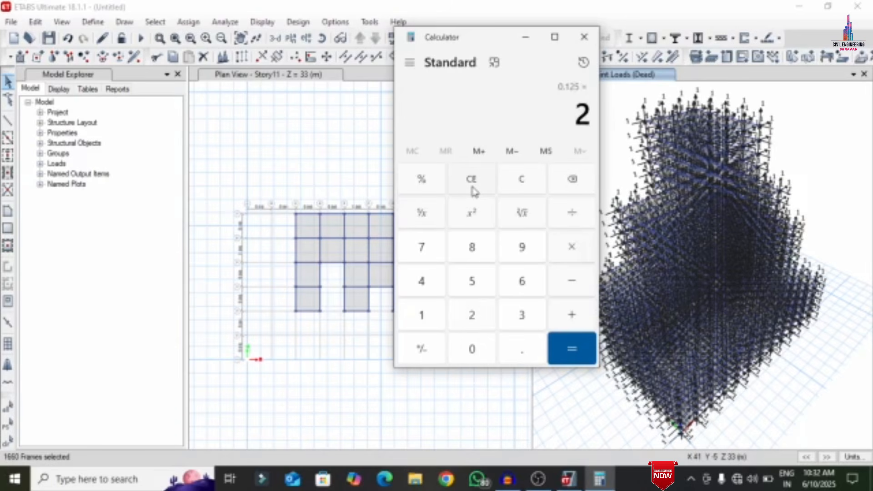
pyautogui.write('0')
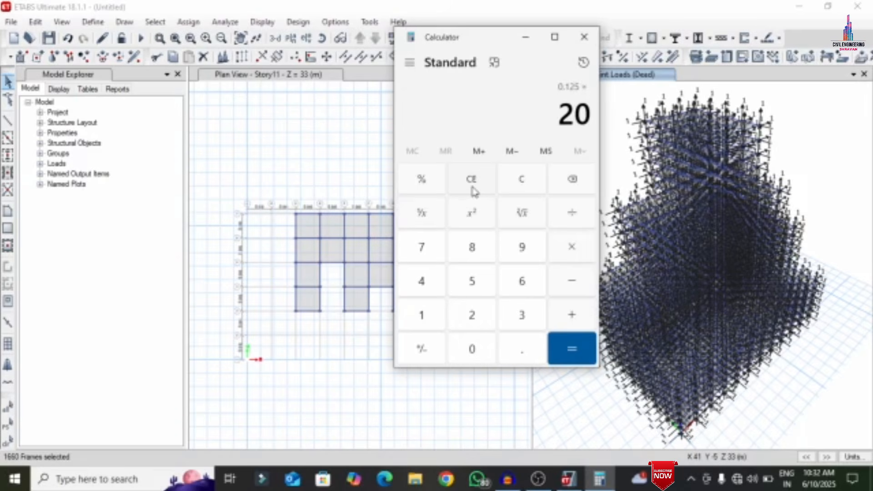
pyautogui.write('*1.')
pyautogui.write('2')
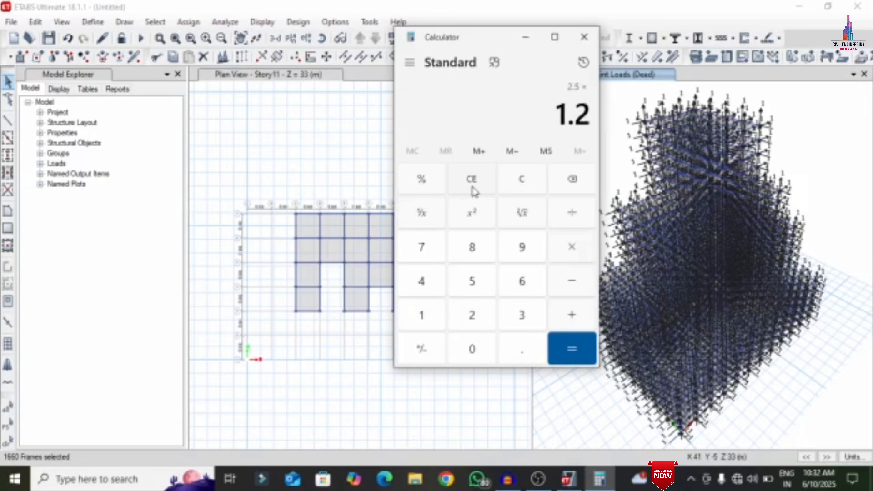
pyautogui.press('Return')
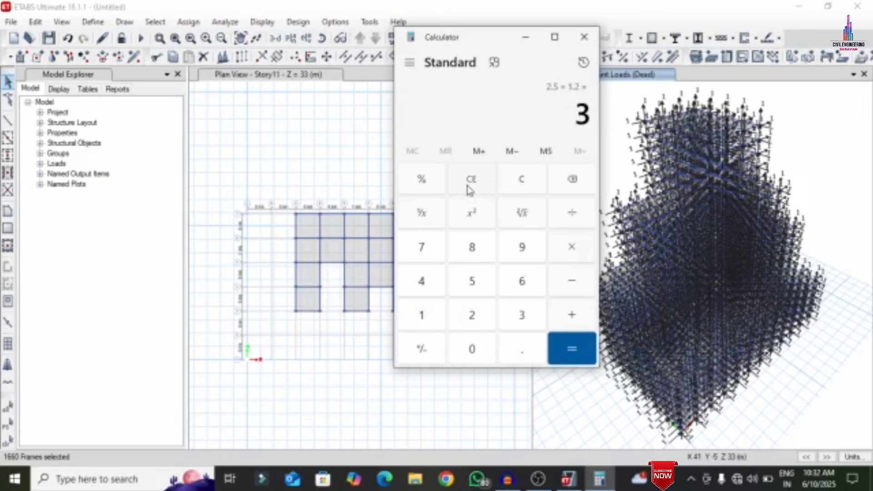
# Add up the three load components as 13.8 + 7.5 + 3
pyautogui.press('Escape')
pyautogui.write('13.')
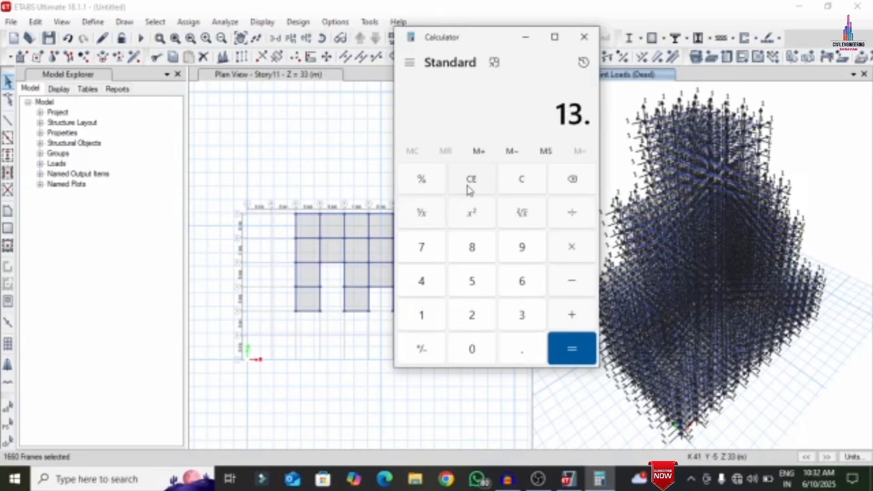
pyautogui.write('87')
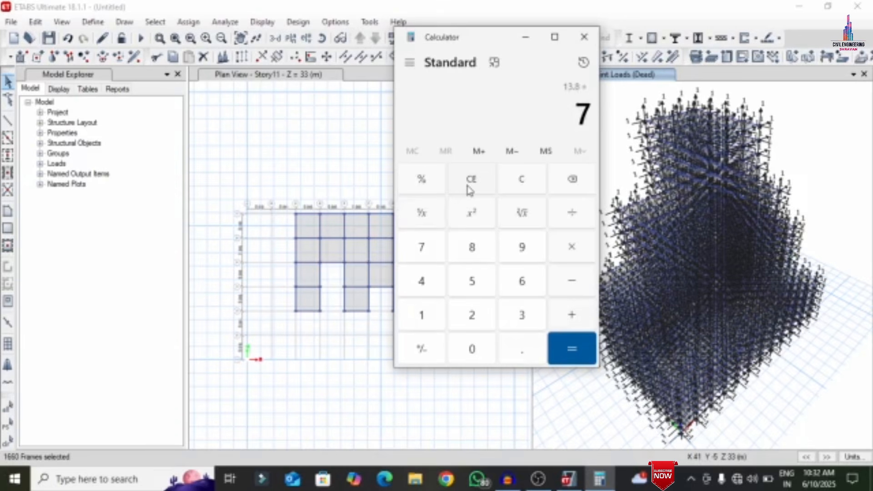
pyautogui.write('.5+3')
pyautogui.press('Return')
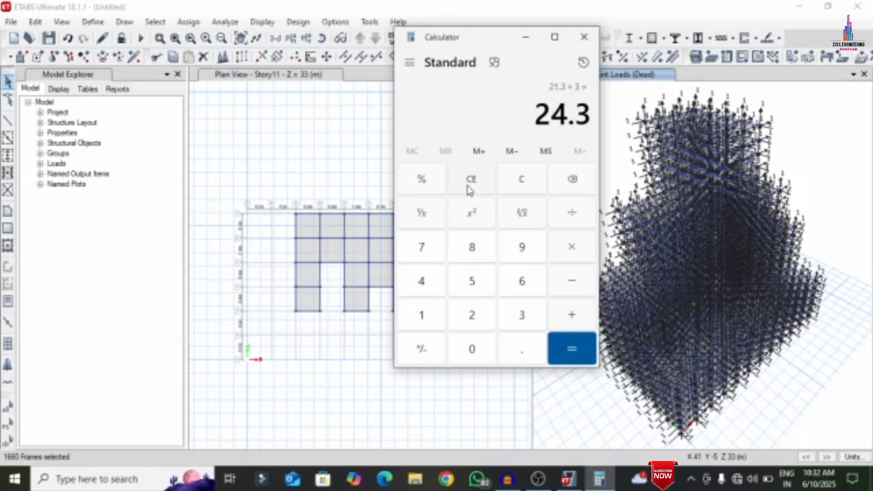
# Return to ETABS and assign a uniform Dead distributed load of 24.3 kN/m in the gravity direction to the selected beams, adding to existing loads
pyautogui.click(619, 109)
pyautogui.click(263, 21)
pyautogui.moveTo(219, 25)
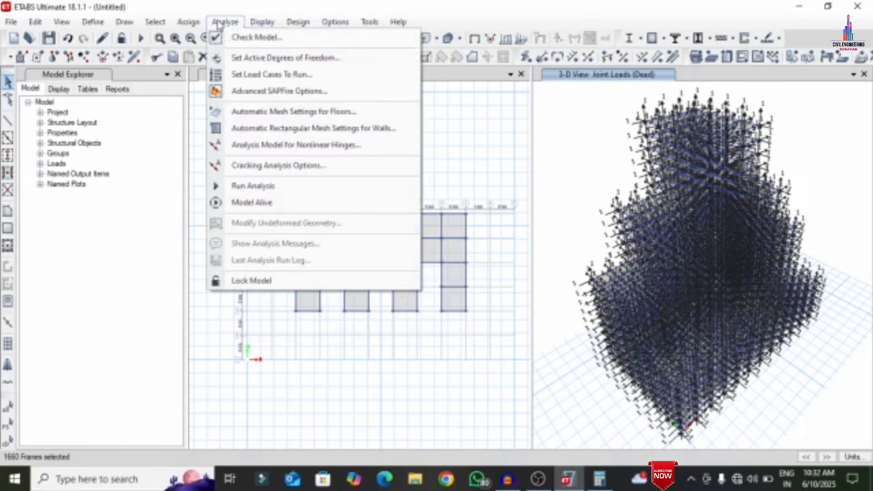
pyautogui.moveTo(189, 23)
pyautogui.moveTo(367, 160)
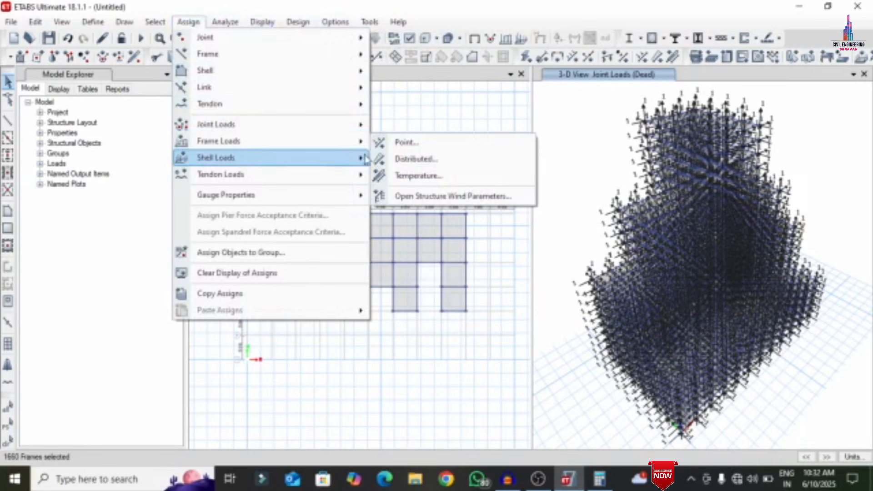
pyautogui.click(416, 159)
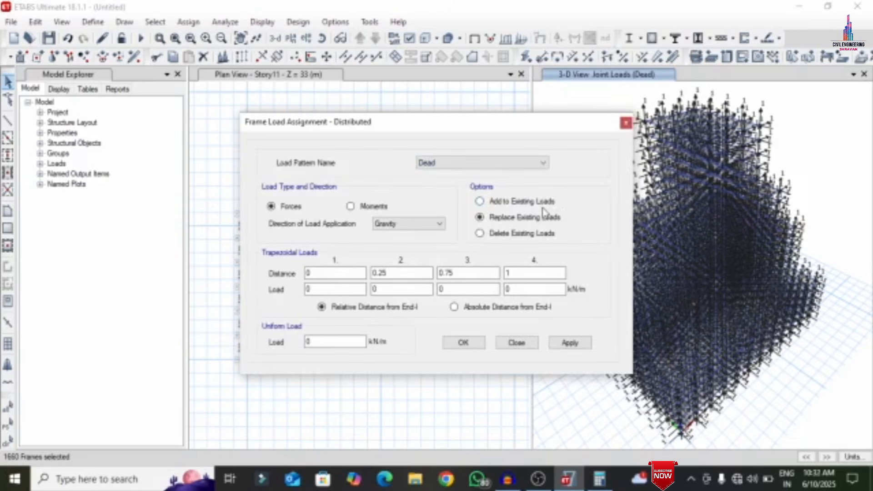
pyautogui.click(480, 201)
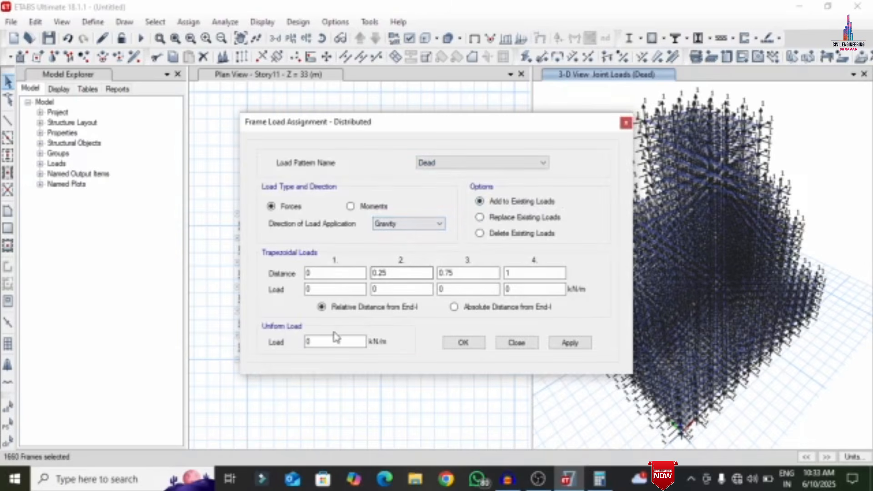
pyautogui.doubleClick(331, 342)
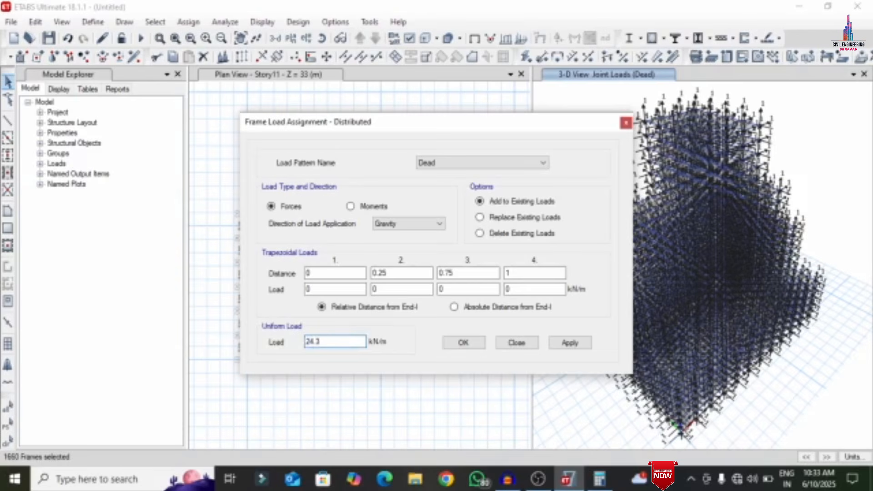
pyautogui.click(570, 345)
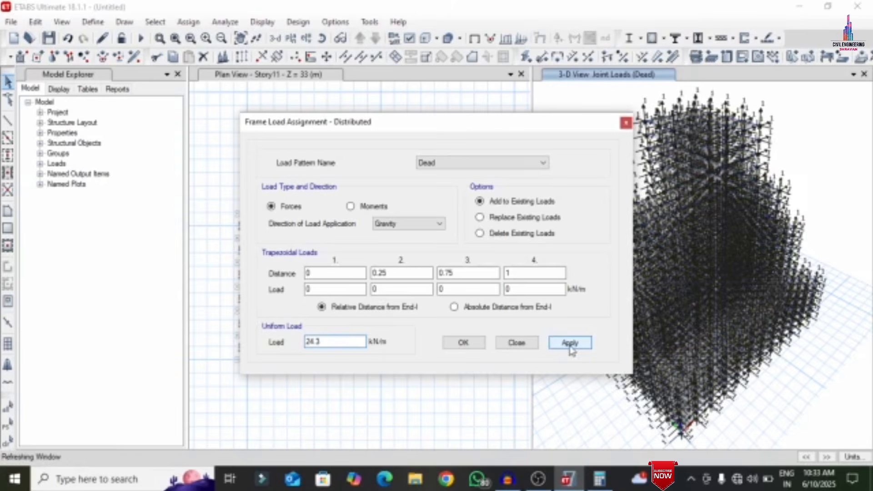
pyautogui.click(468, 348)
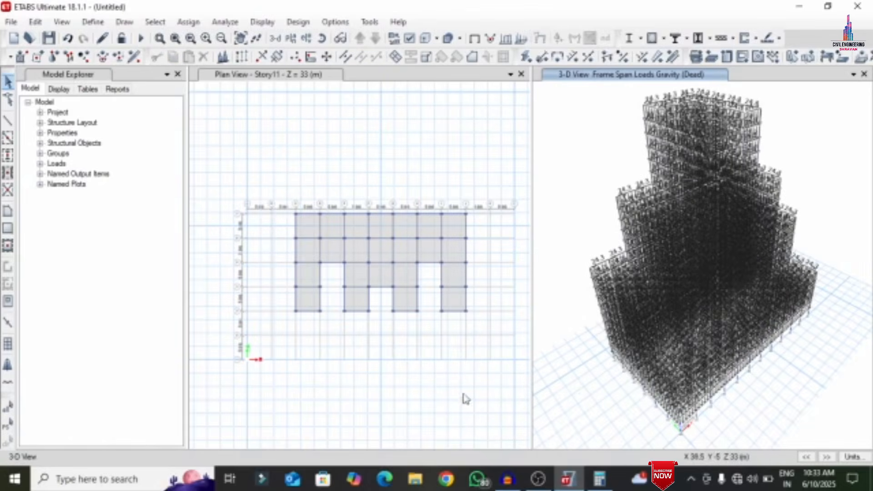
# Select all slabs in the model by the slab property Slab180
pyautogui.click(156, 22)
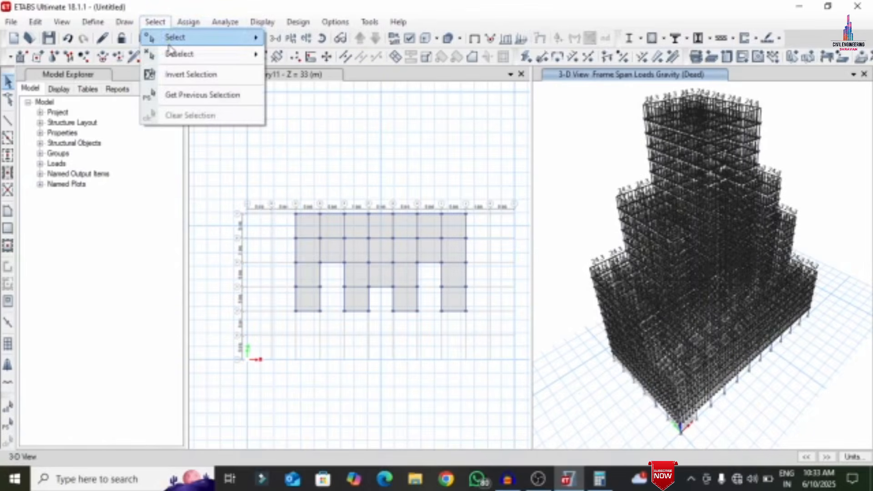
pyautogui.moveTo(172, 38)
pyautogui.moveTo(325, 150)
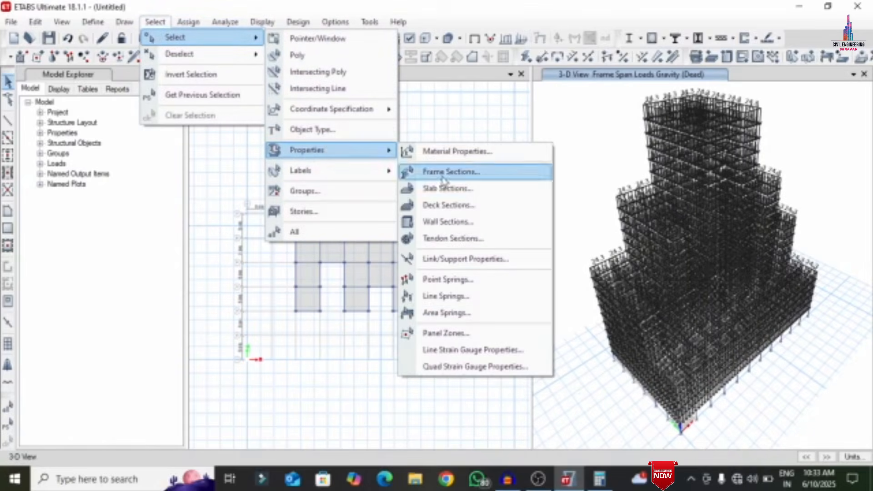
pyautogui.click(440, 188)
pyautogui.click(367, 145)
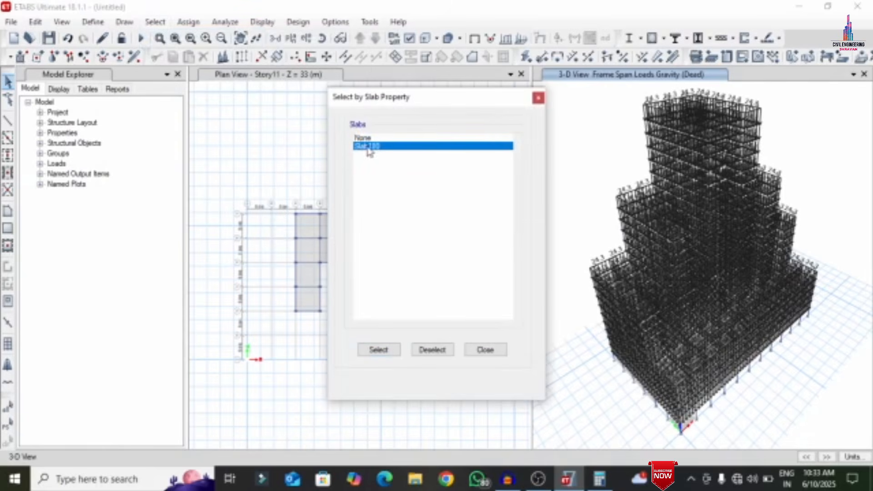
pyautogui.click(383, 349)
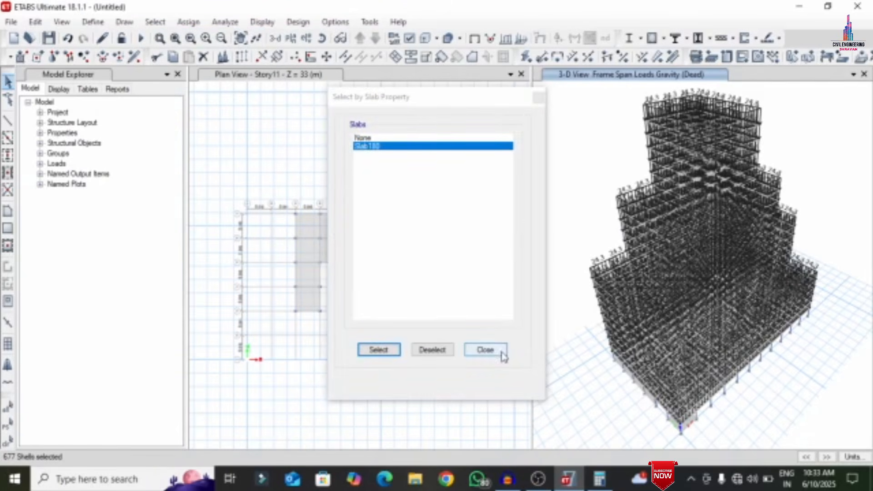
pyautogui.click(489, 351)
# Assign a uniform Dead shell load of 3 kN/m² in the gravity direction to the selected slabs, adding to existing loads
pyautogui.click(188, 22)
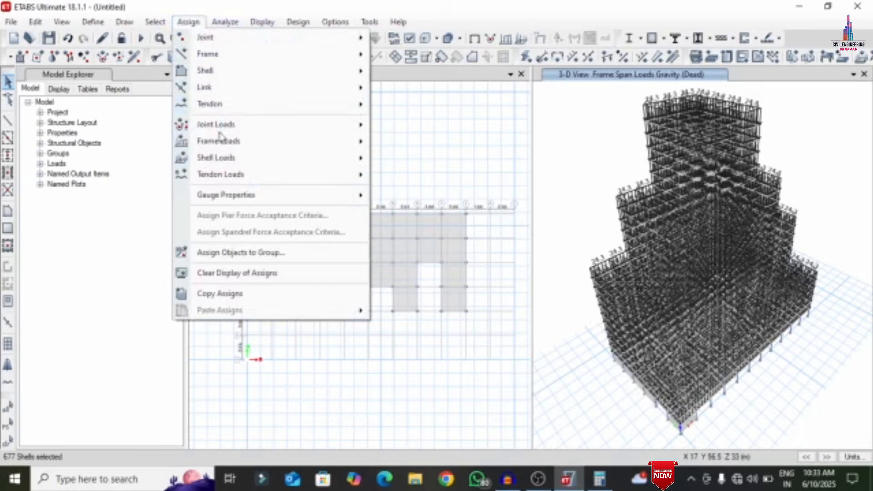
pyautogui.moveTo(225, 158)
pyautogui.click(399, 176)
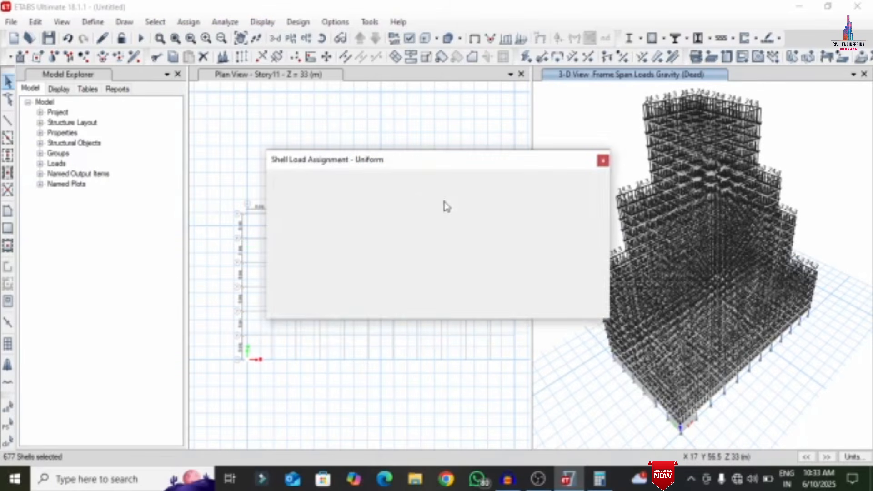
pyautogui.click(512, 238)
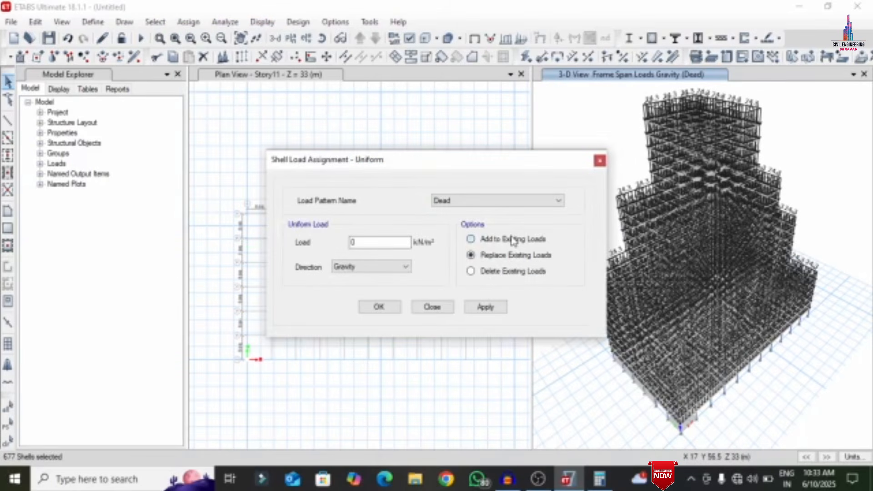
pyautogui.doubleClick(376, 244)
pyautogui.click(500, 307)
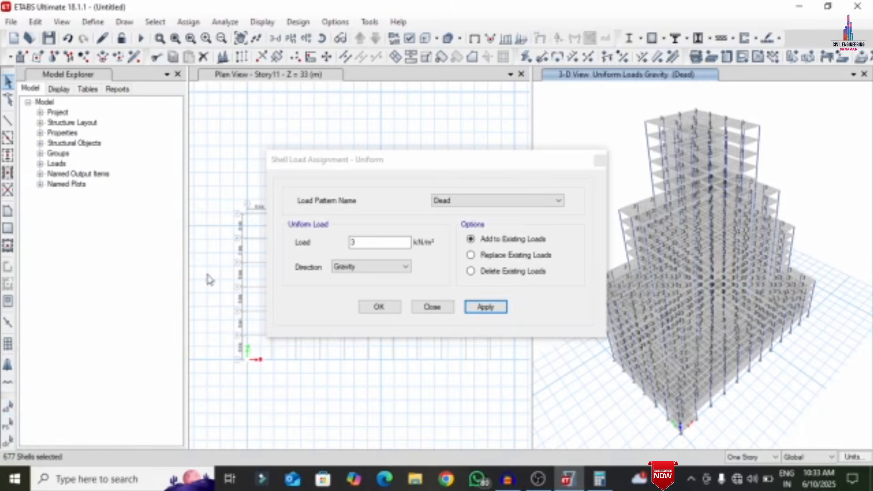
# Assign a uniform Live shell load of 5 kN/m² in the gravity direction to the selected slabs, adding to existing loads
pyautogui.click(454, 201)
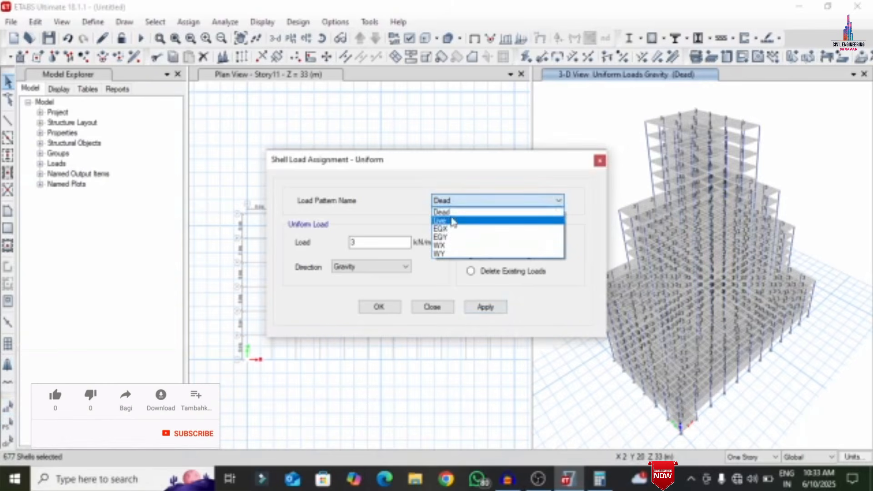
pyautogui.click(440, 221)
pyautogui.doubleClick(352, 243)
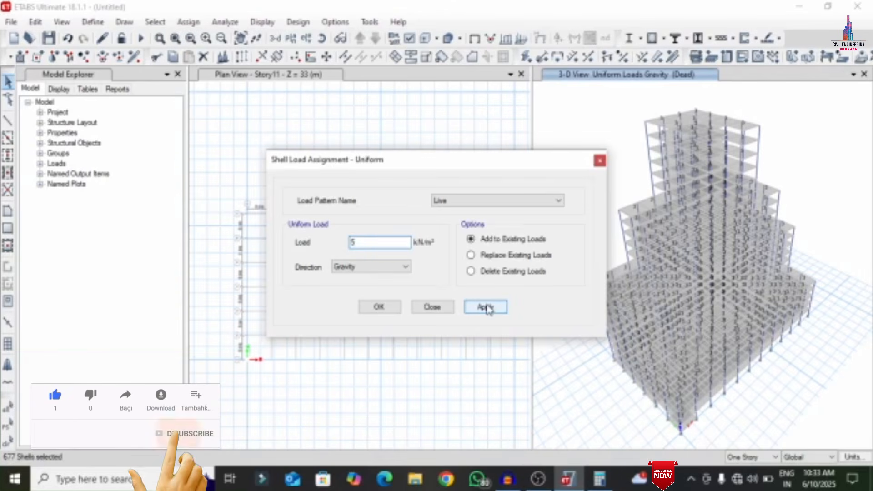
pyautogui.click(485, 307)
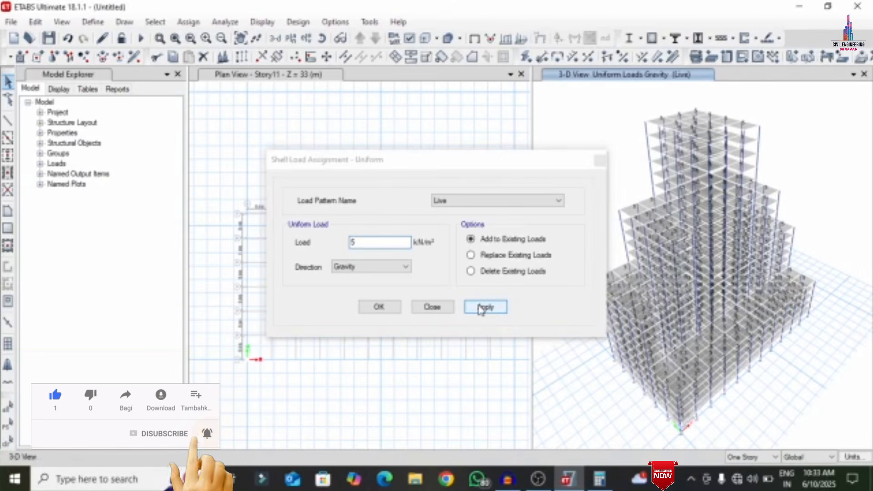
pyautogui.click(379, 308)
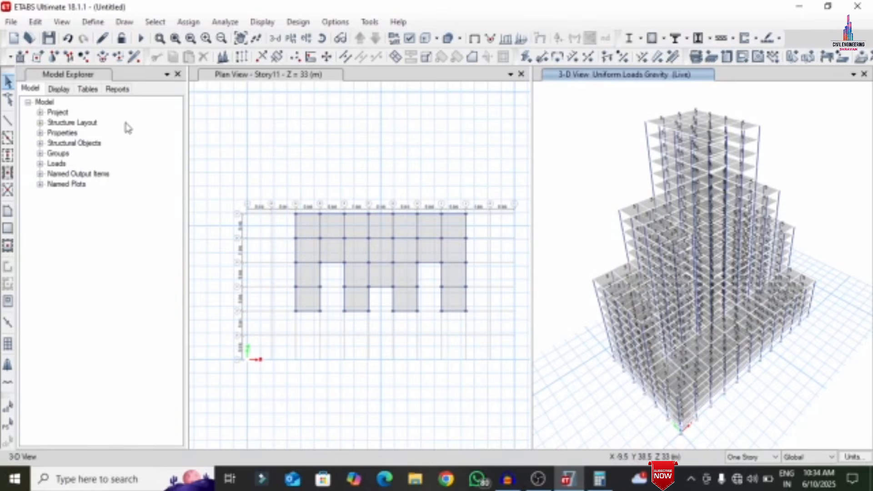
# Add the default design load combinations for concrete frame design and concrete slab design
pyautogui.click(86, 21)
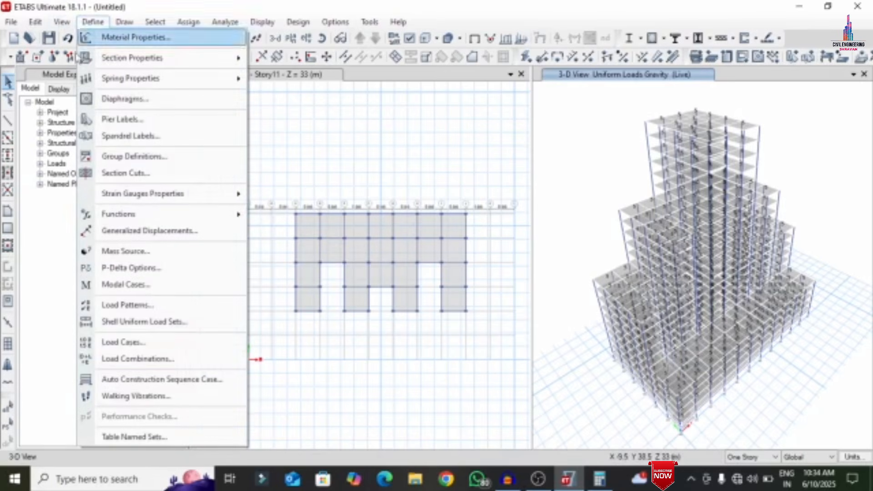
pyautogui.click(123, 364)
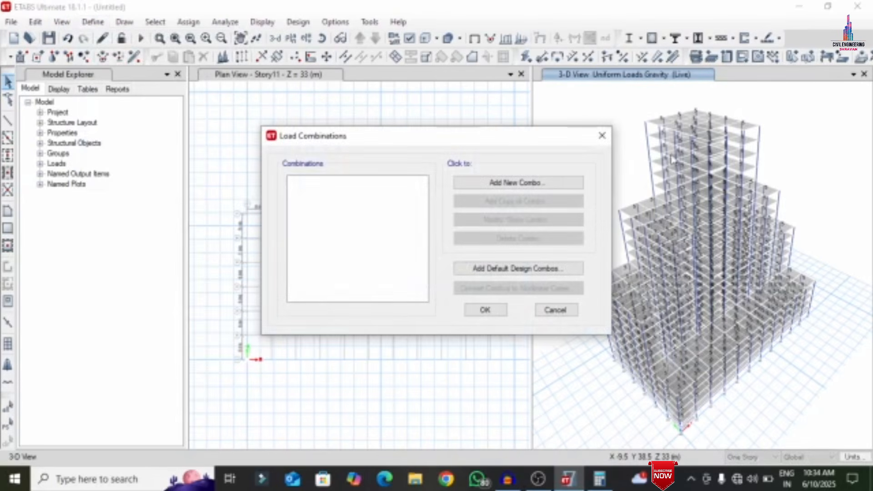
pyautogui.click(499, 270)
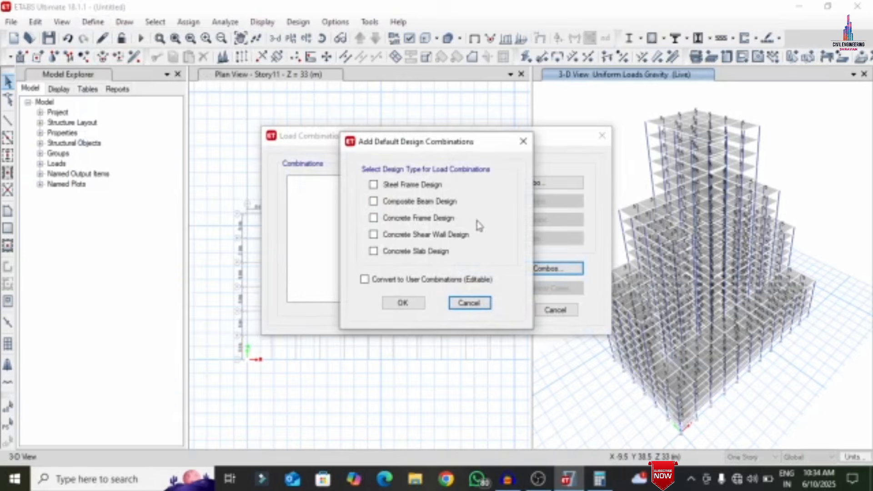
pyautogui.click(421, 221)
pyautogui.click(419, 251)
pyautogui.click(403, 304)
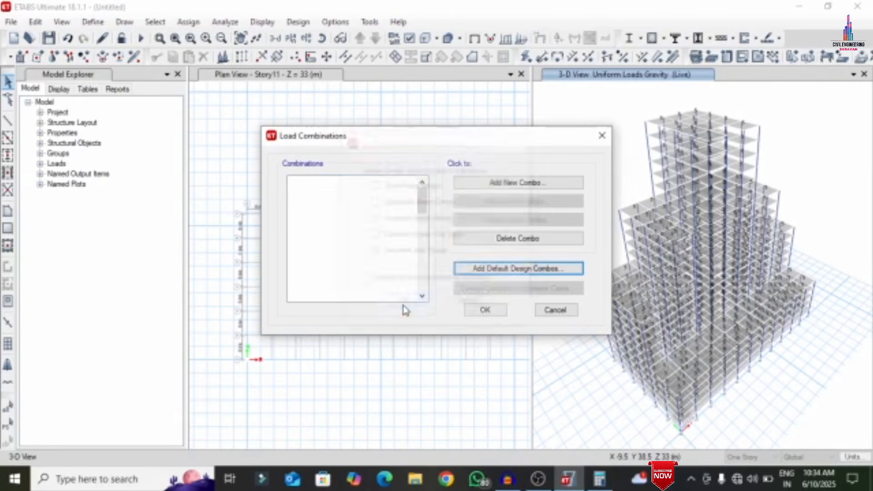
pyautogui.click(503, 312)
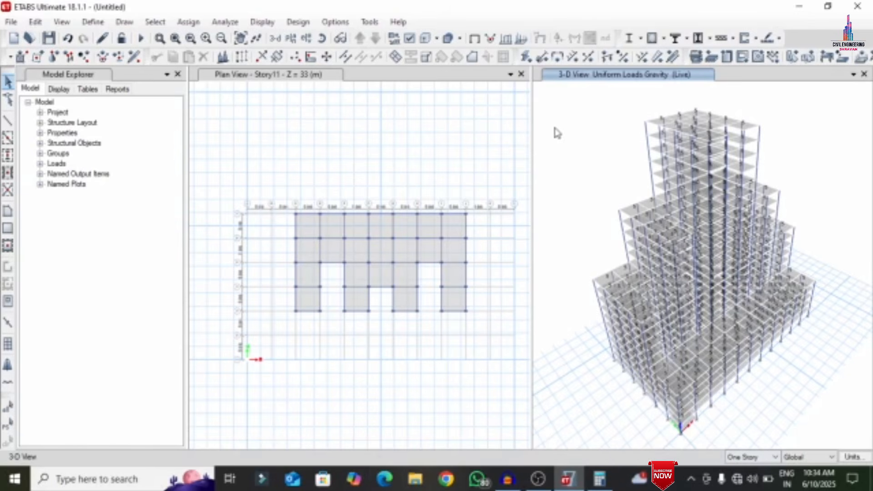
# Select all objects on the Base story
pyautogui.click(167, 26)
pyautogui.moveTo(173, 40)
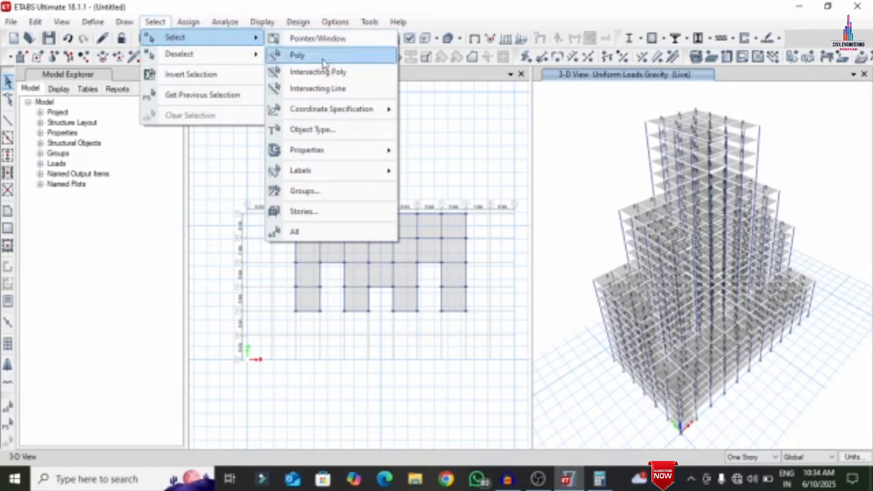
pyautogui.click(300, 211)
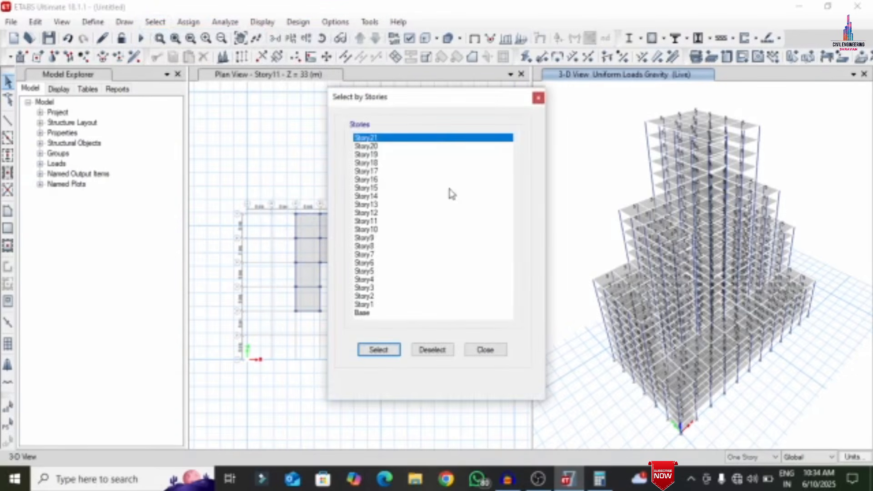
pyautogui.click(361, 313)
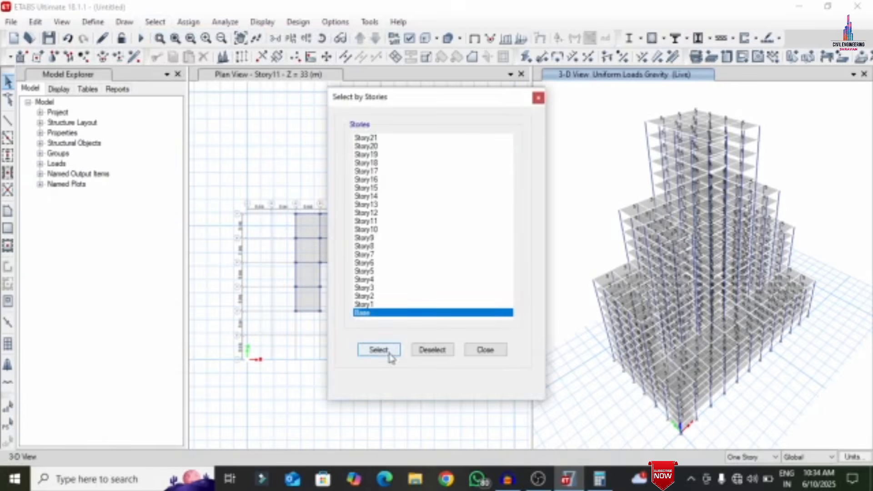
pyautogui.click(382, 352)
pyautogui.click(485, 351)
# Assign fixed restraints, with all translations and rotations restrained, to the selected base joints
pyautogui.click(189, 22)
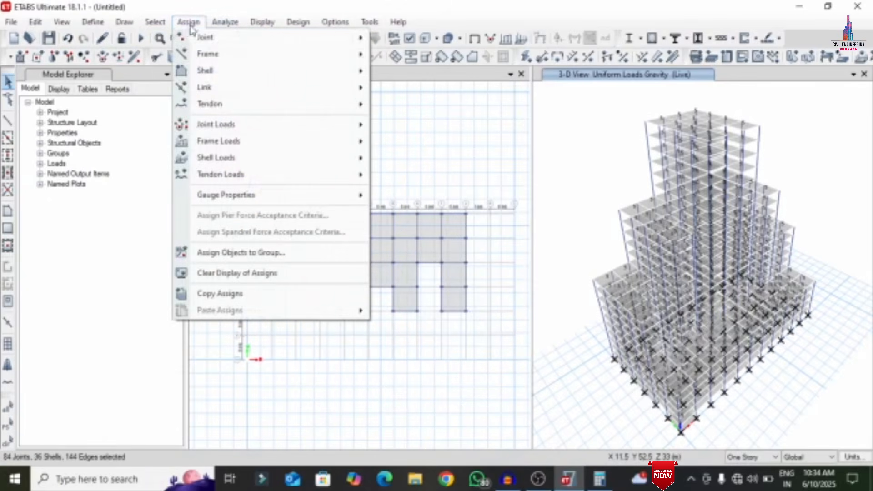
pyautogui.moveTo(205, 37)
pyautogui.click(462, 40)
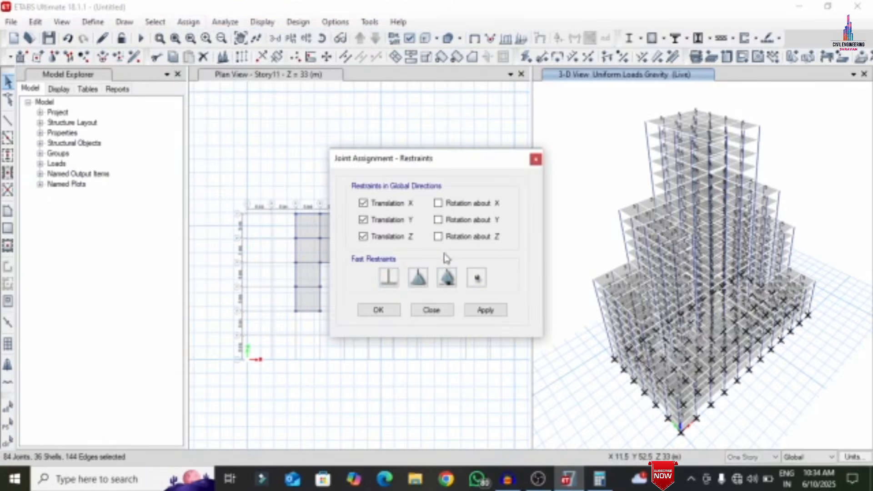
pyautogui.click(388, 277)
pyautogui.click(486, 310)
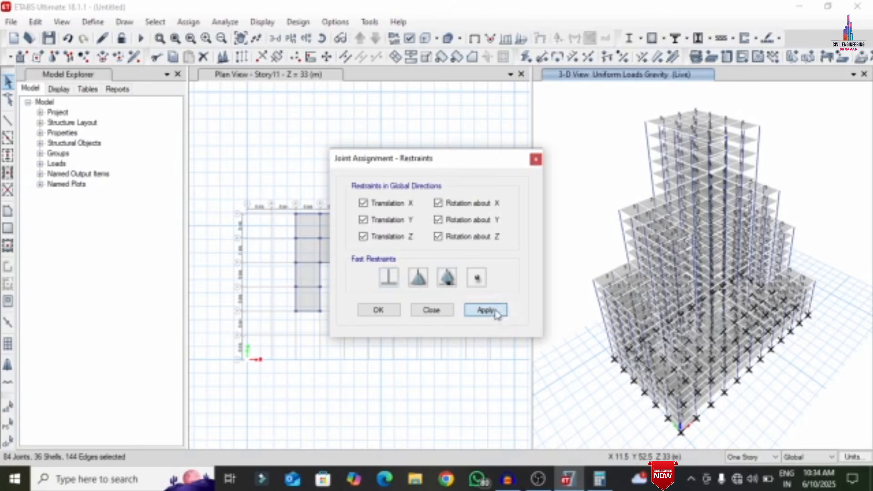
pyautogui.click(379, 310)
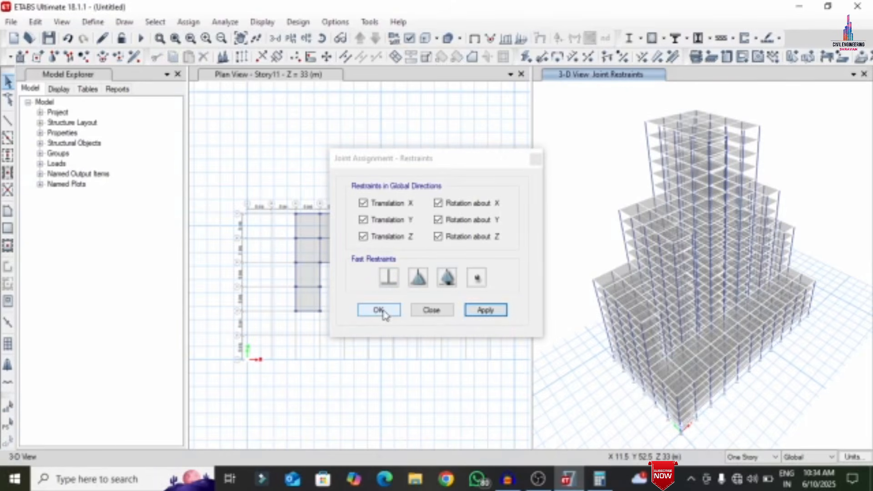
pyautogui.click(379, 310)
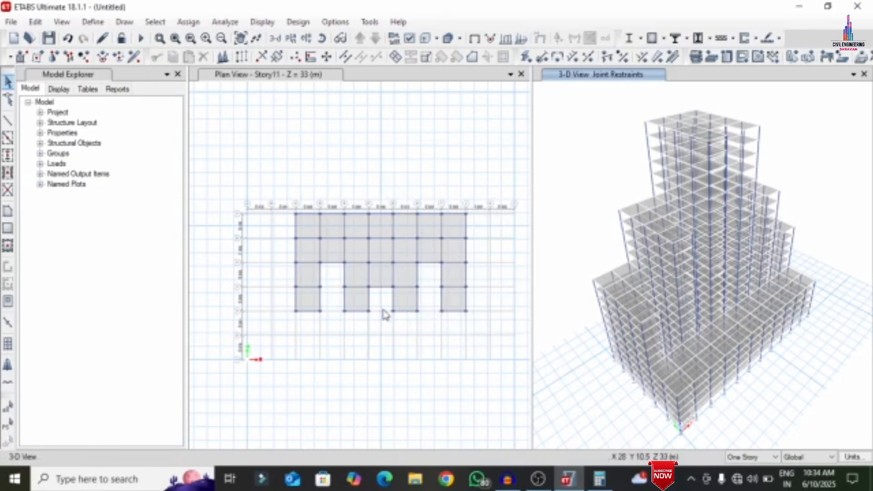
# Check the model for joints, frames and shells within tolerance of joints, and dismiss the report
pyautogui.click(226, 22)
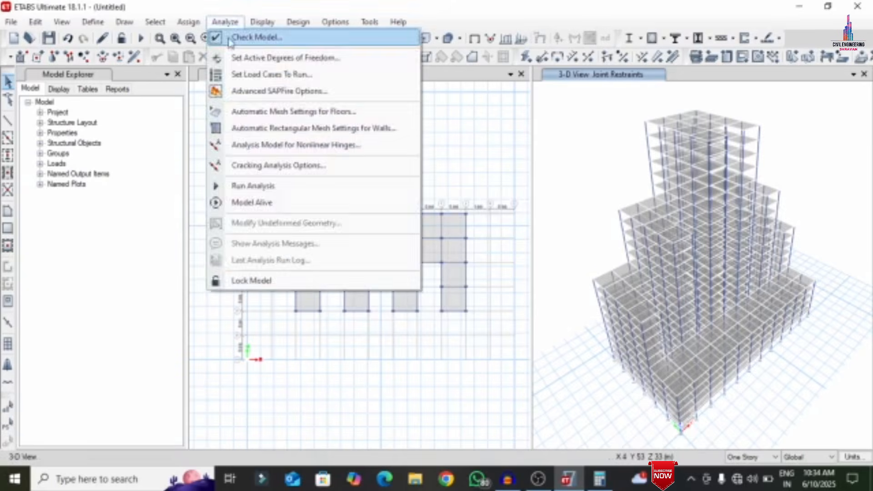
pyautogui.click(255, 37)
pyautogui.click(363, 106)
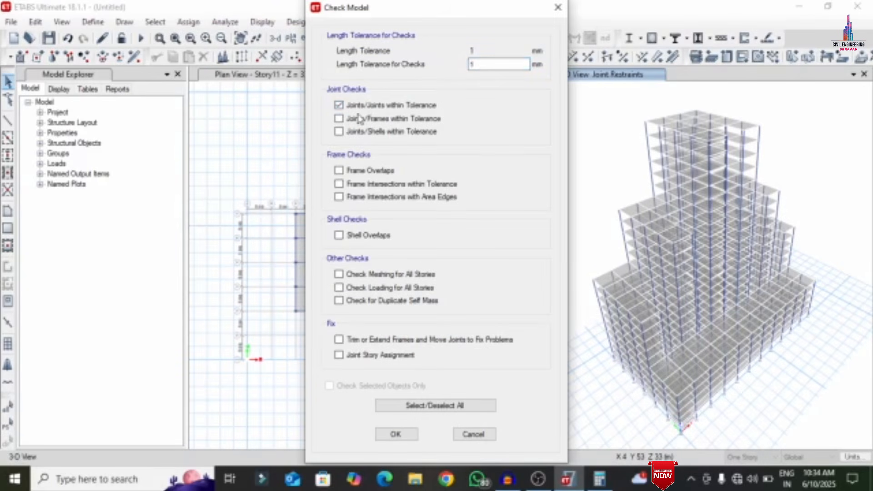
pyautogui.click(359, 119)
pyautogui.click(360, 132)
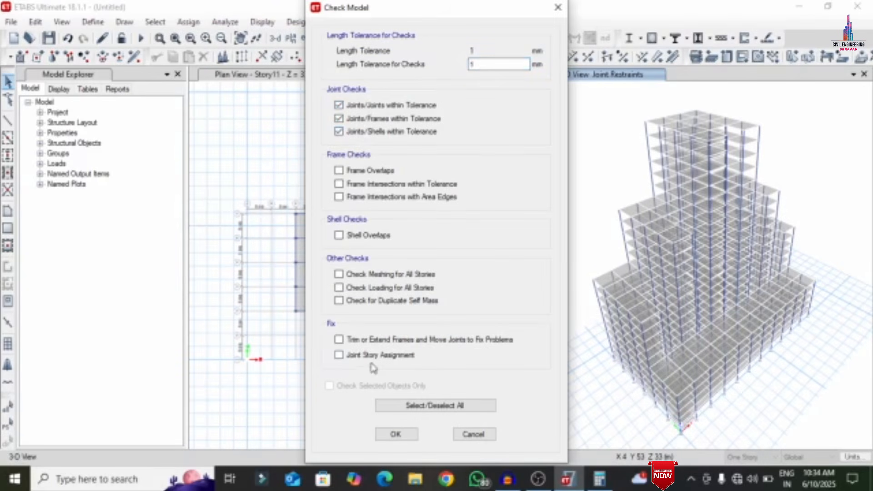
pyautogui.click(395, 435)
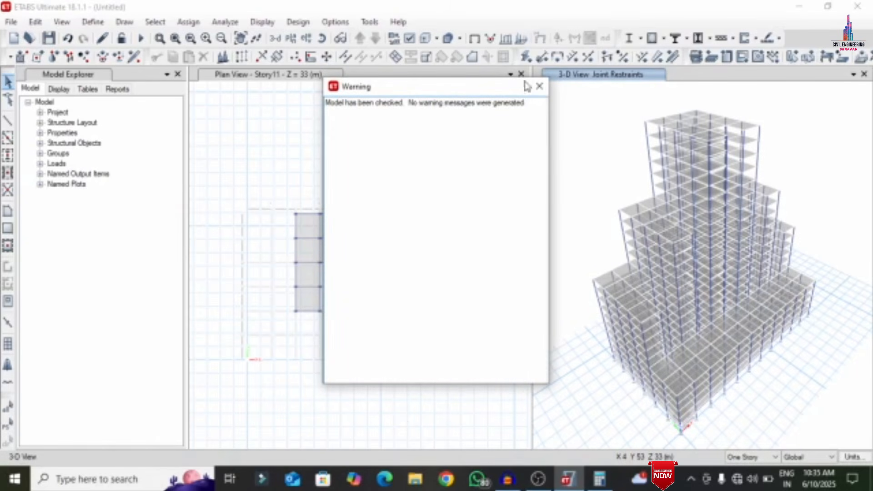
pyautogui.click(539, 86)
# Run the analysis, saving the model as g20 in a new Desktop folder named g+20
pyautogui.click(225, 22)
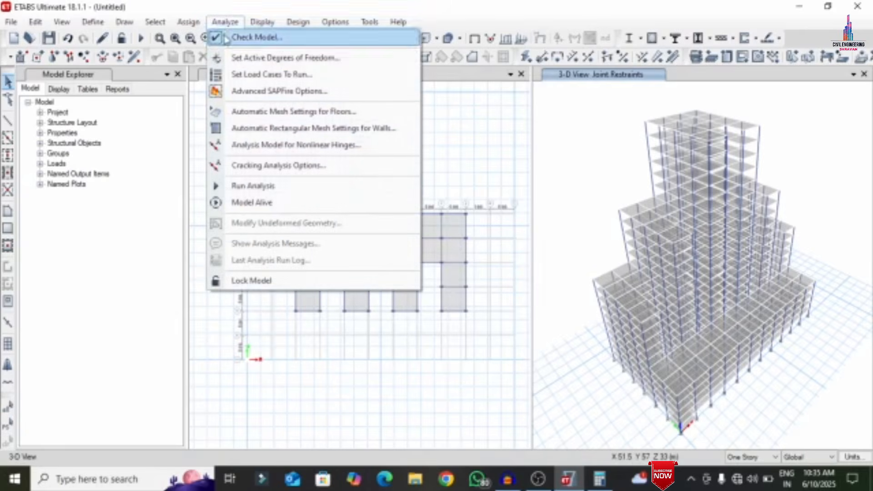
pyautogui.click(257, 186)
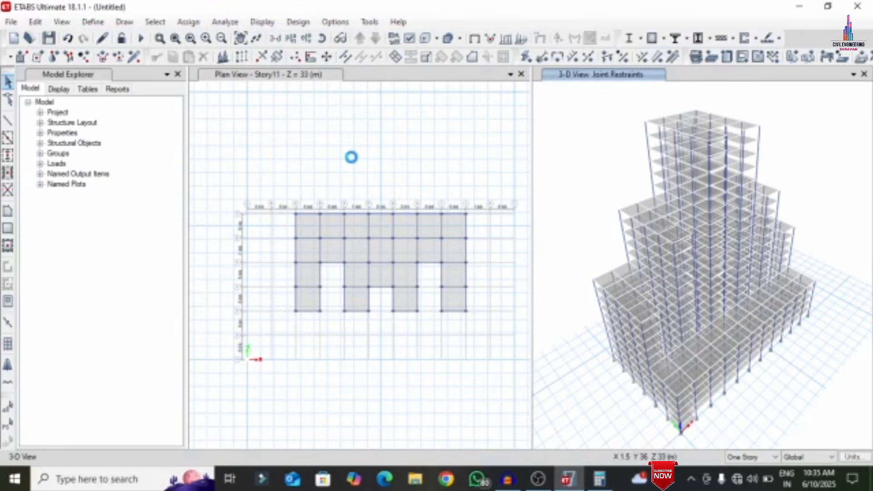
pyautogui.scroll(3, 77, 122)
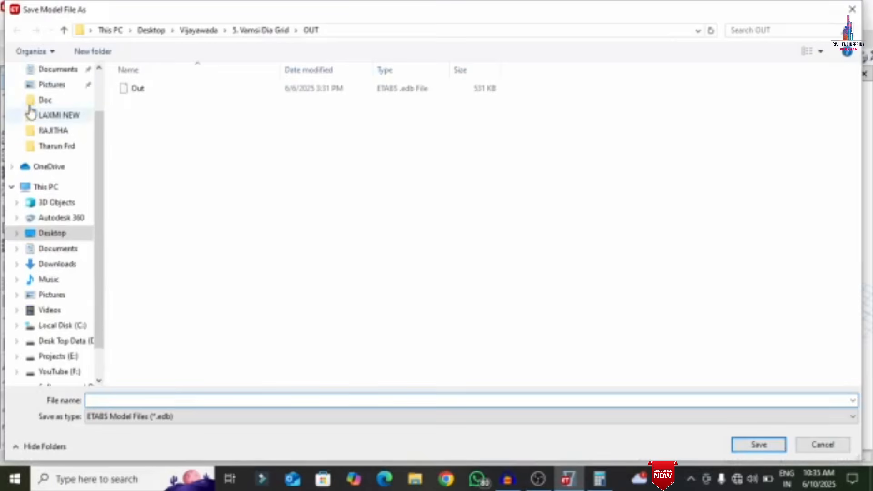
pyautogui.click(51, 95)
pyautogui.click(93, 51)
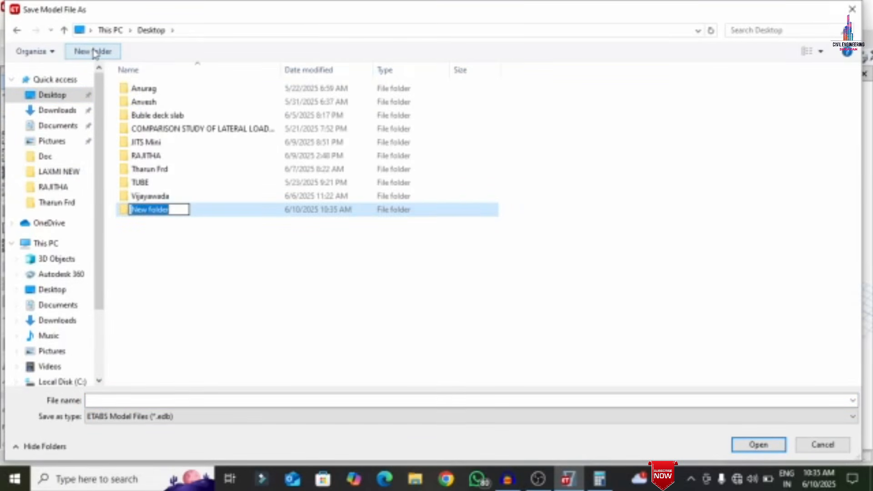
pyautogui.write('g+20')
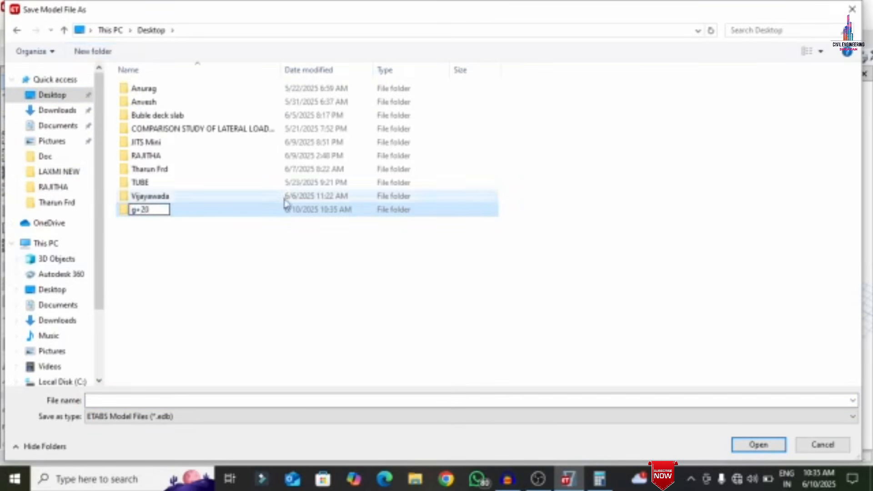
pyautogui.doubleClick(211, 210)
pyautogui.click(141, 399)
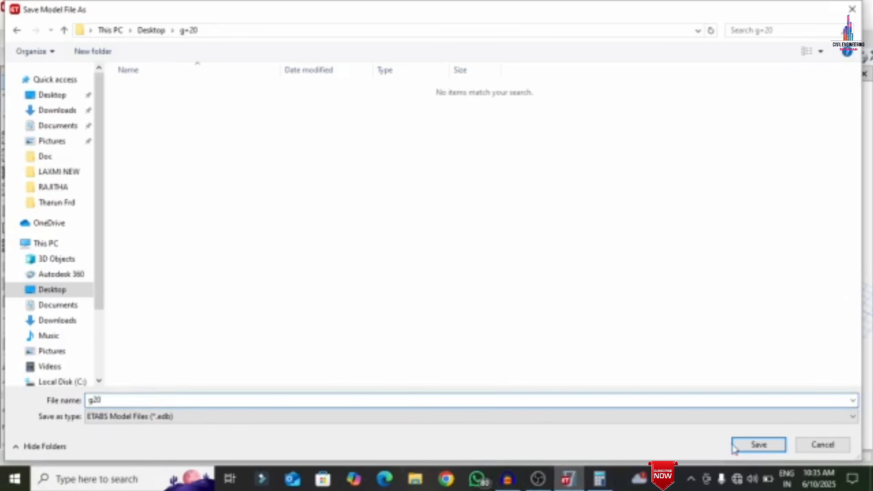
pyautogui.click(759, 445)
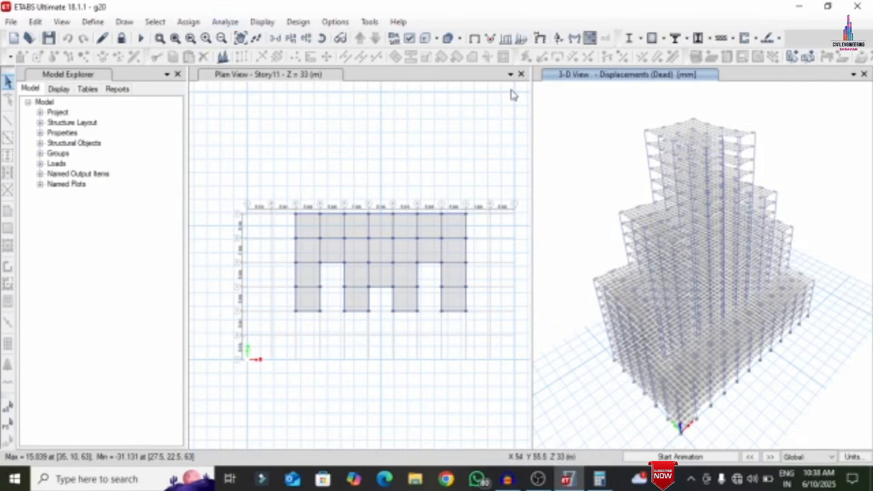
# Inspect the Dead load displacements at several joints of the deformed 3-D model
pyautogui.moveTo(666, 206)
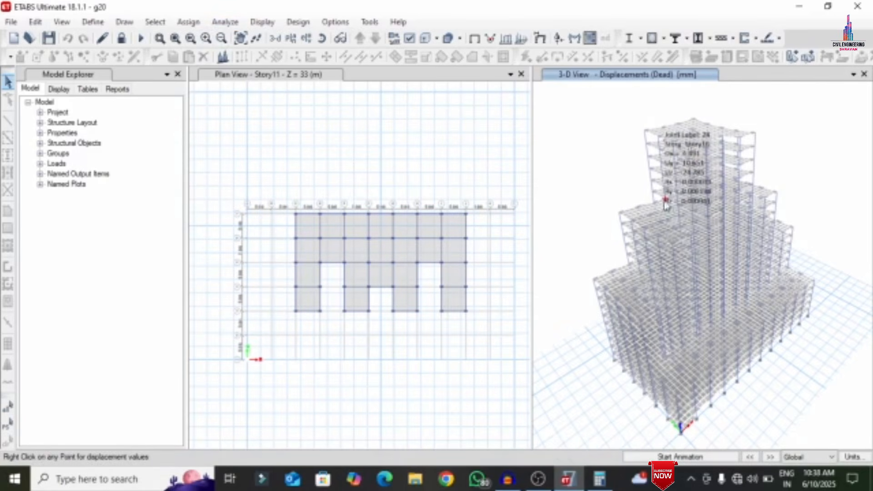
pyautogui.moveTo(737, 240)
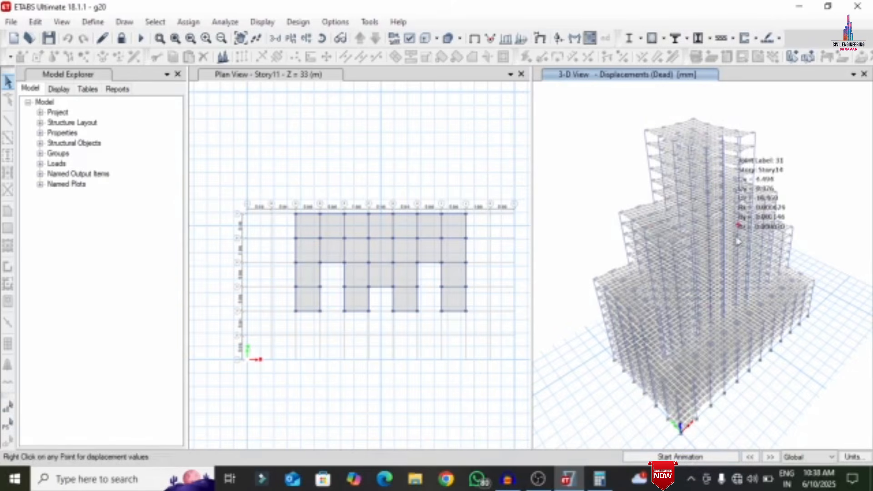
pyautogui.moveTo(713, 164)
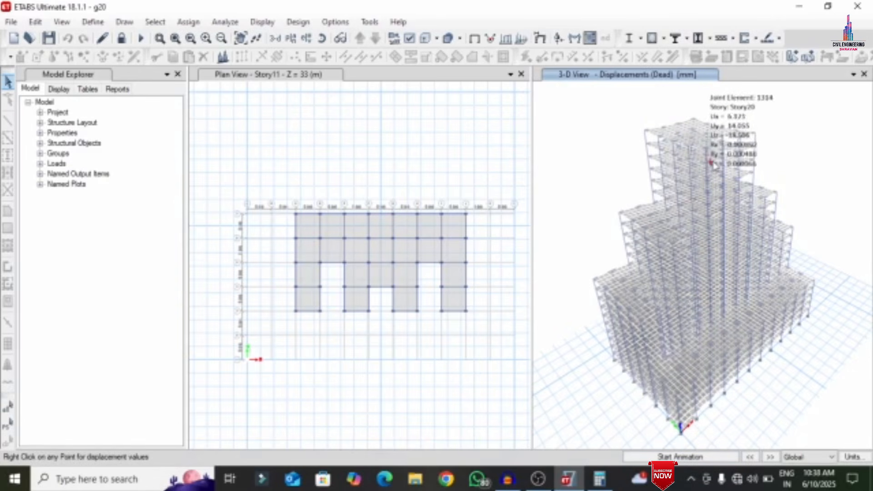
pyautogui.moveTo(626, 307)
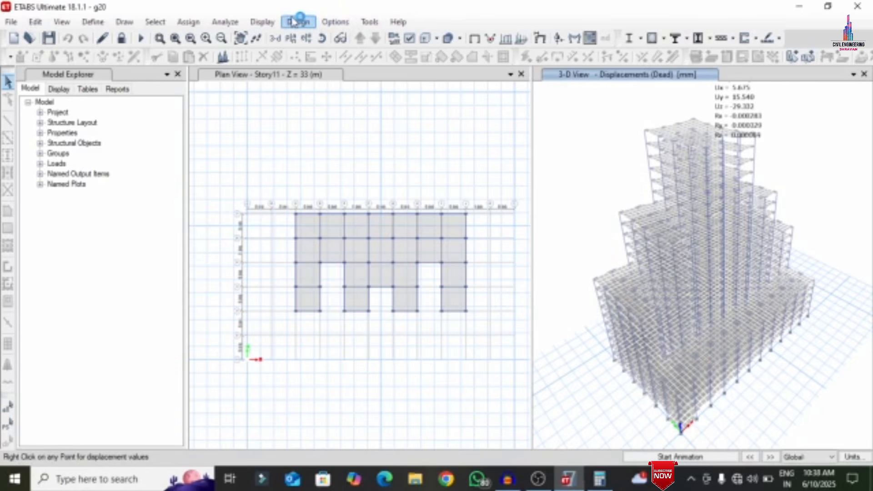
# Display the Shear 2-2 frame force diagram for the Dead load case in the 3-D view
pyautogui.click(262, 21)
pyautogui.moveTo(287, 99)
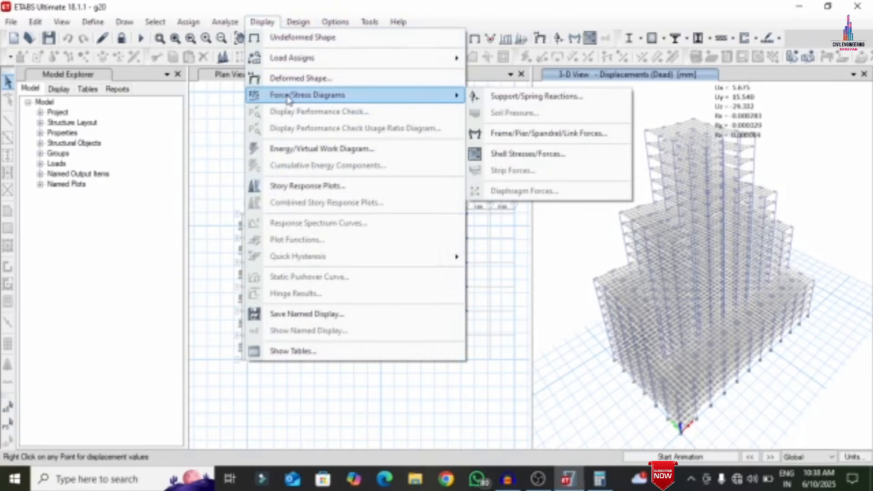
pyautogui.click(523, 133)
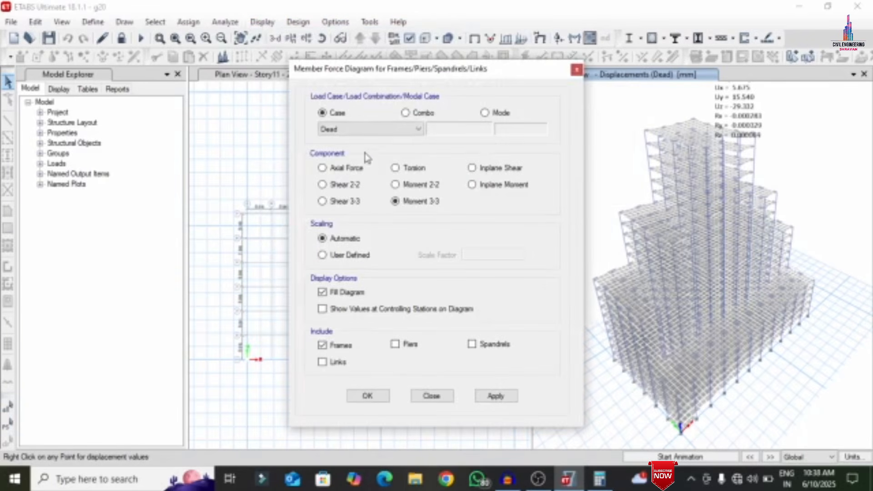
pyautogui.click(394, 130)
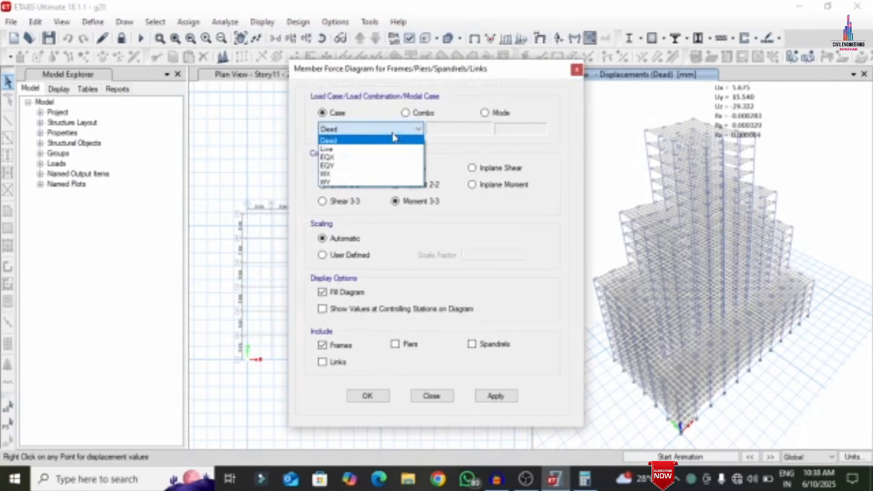
pyautogui.click(393, 139)
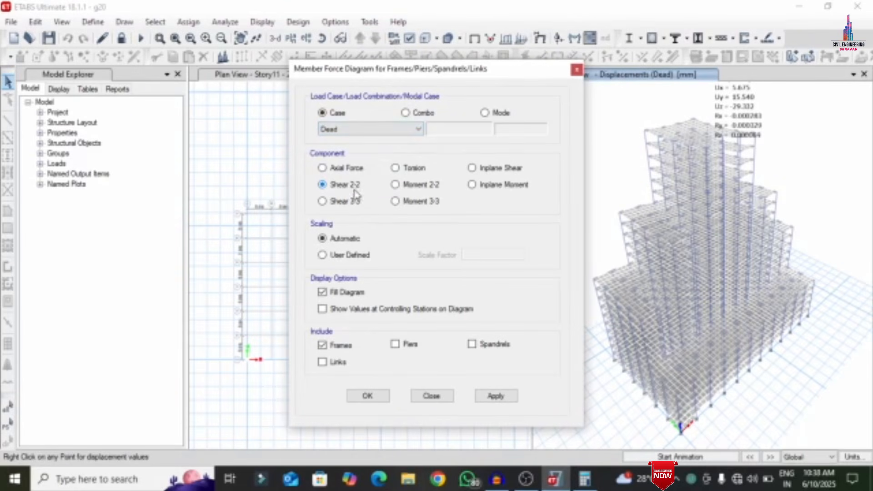
pyautogui.click(497, 395)
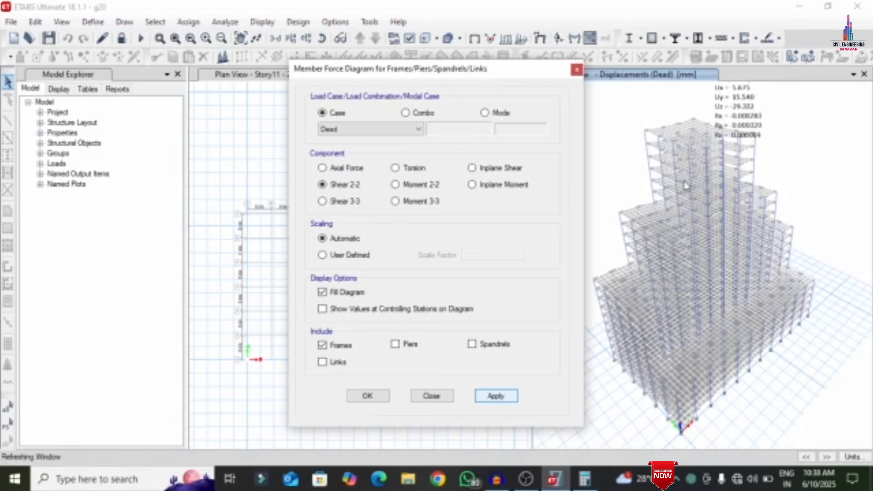
# Review the Moment 3-3 and Torsion diagrams for the Dead load case, and close the member force settings
pyautogui.click(413, 204)
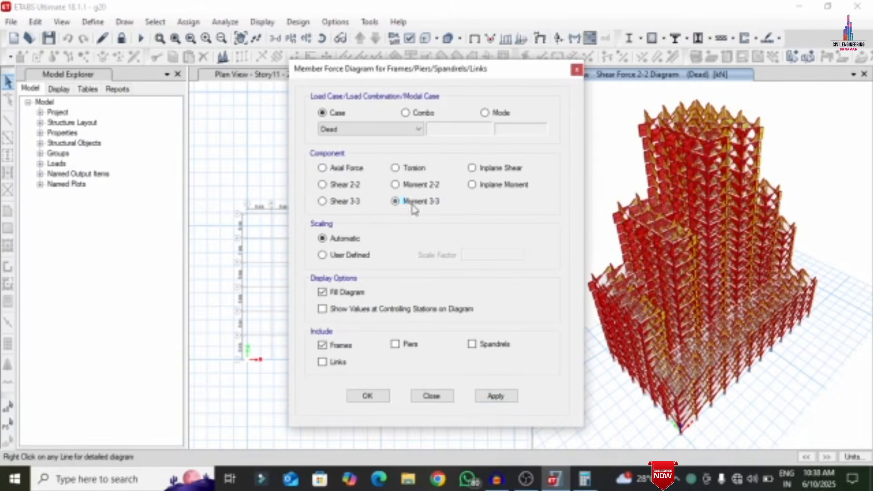
pyautogui.click(512, 400)
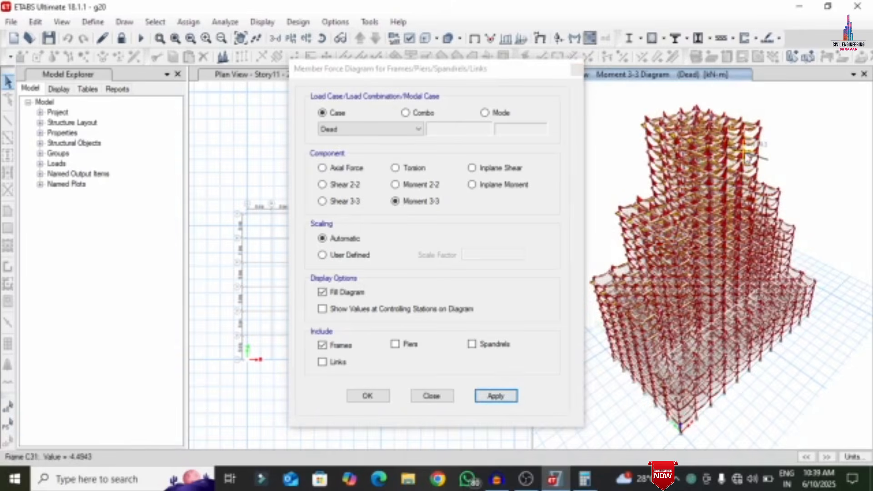
pyautogui.click(416, 168)
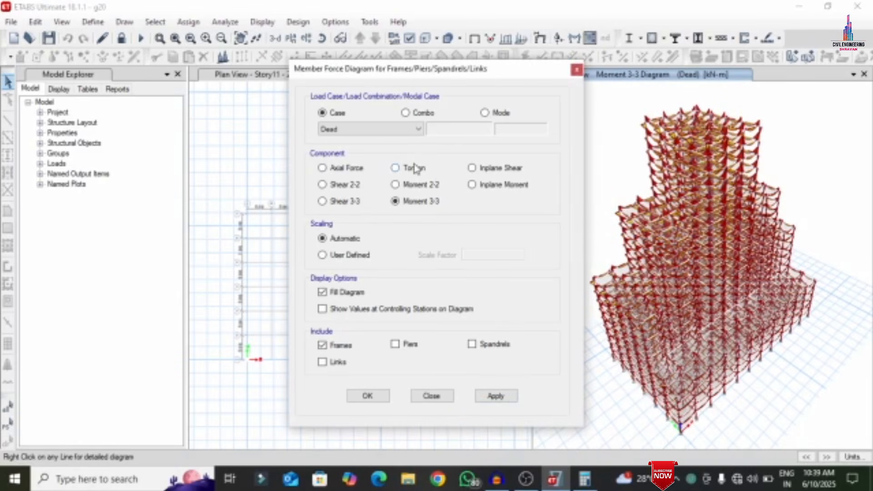
pyautogui.click(415, 168)
pyautogui.click(505, 398)
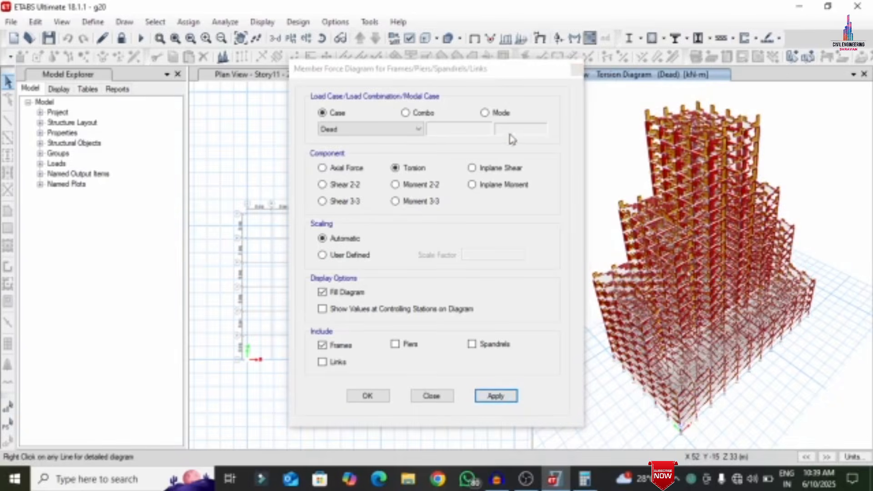
pyautogui.click(577, 69)
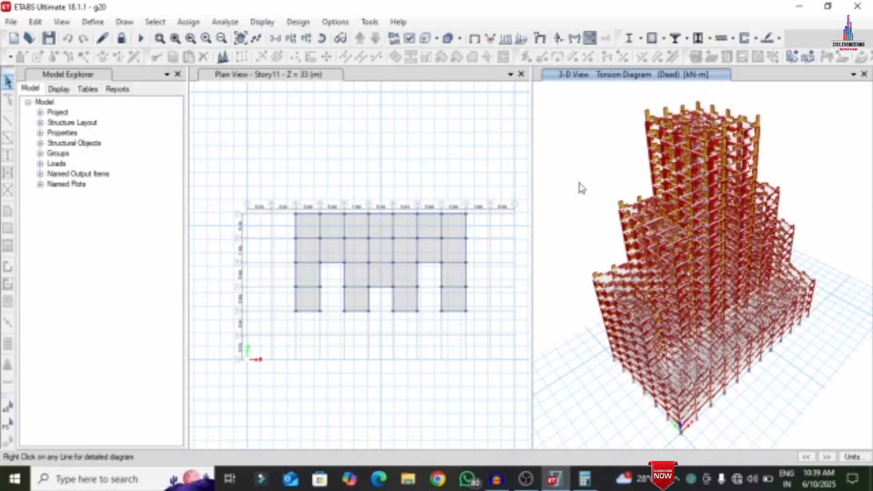
# Unlock the model, deleting its analysis results, and add auto-width design strips along the X grid direction of Story21 on layer A
pyautogui.click(122, 39)
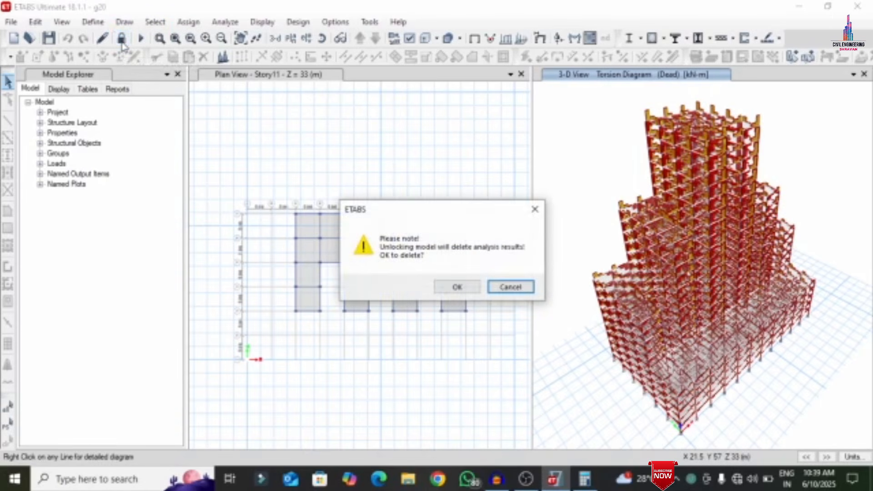
pyautogui.click(458, 288)
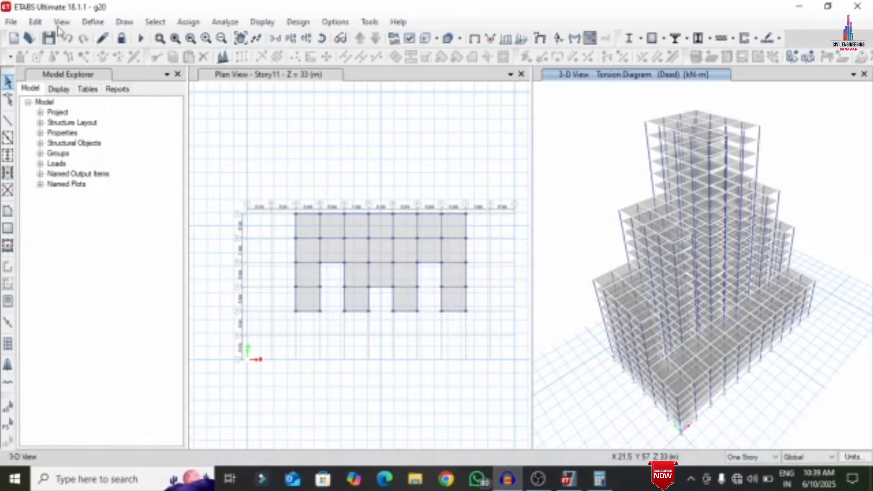
pyautogui.click(35, 21)
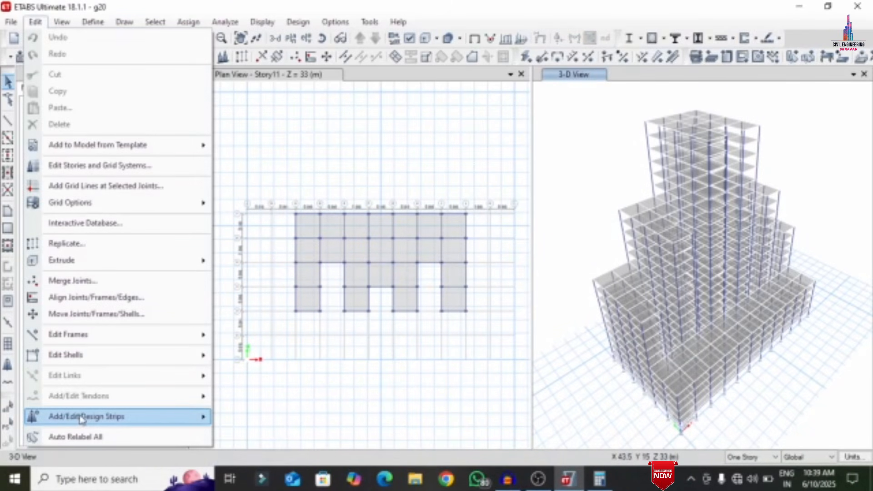
pyautogui.moveTo(81, 418)
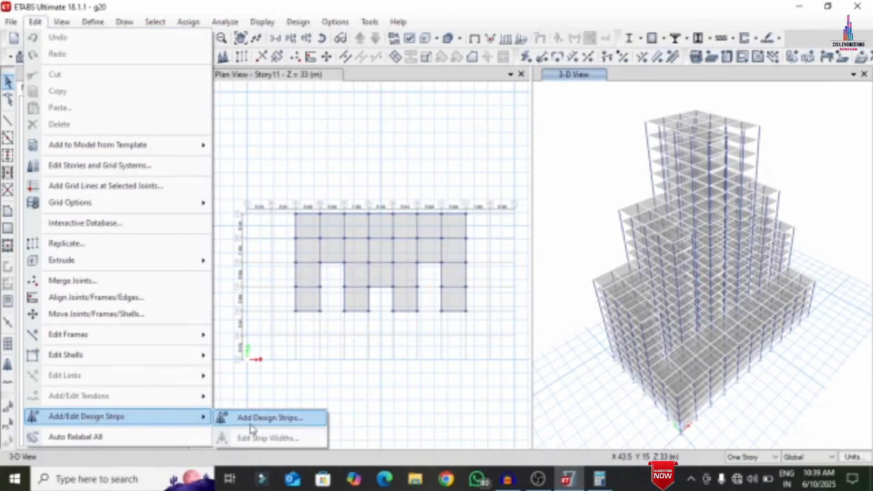
pyautogui.click(268, 418)
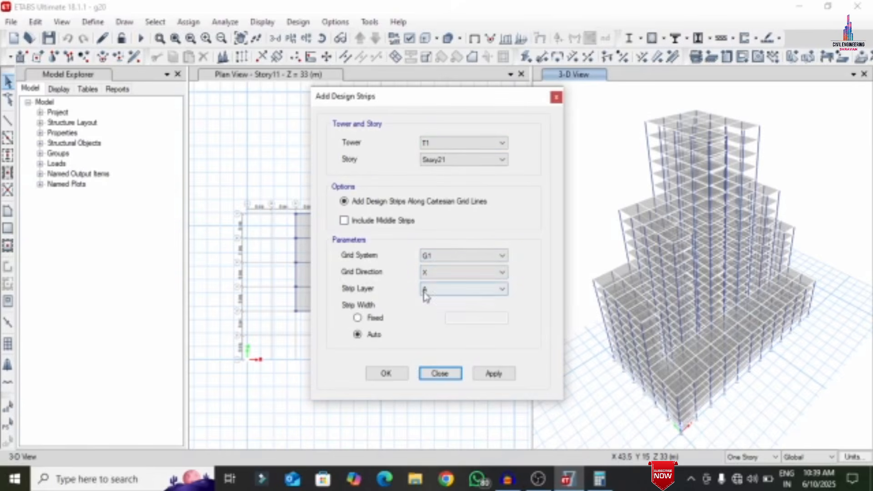
pyautogui.click(493, 373)
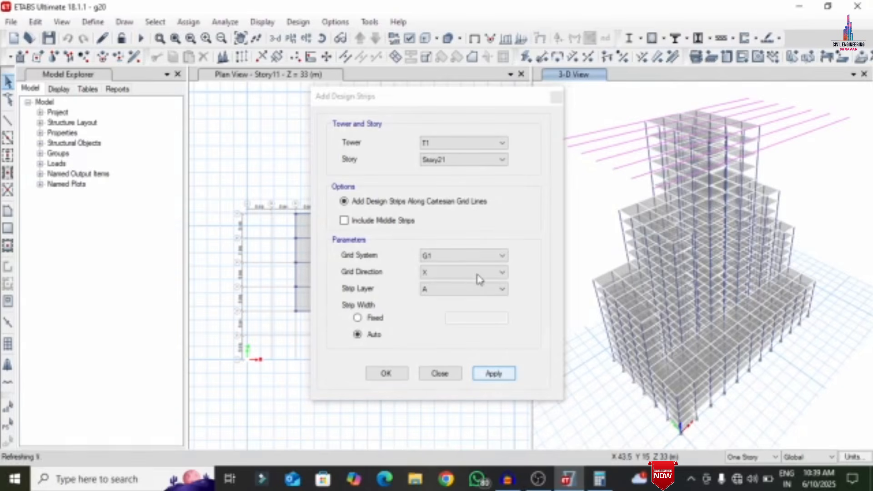
# Add auto-width design strips along the Y grid direction of Story21 on strip layer B
pyautogui.click(462, 275)
pyautogui.click(475, 292)
pyautogui.click(474, 290)
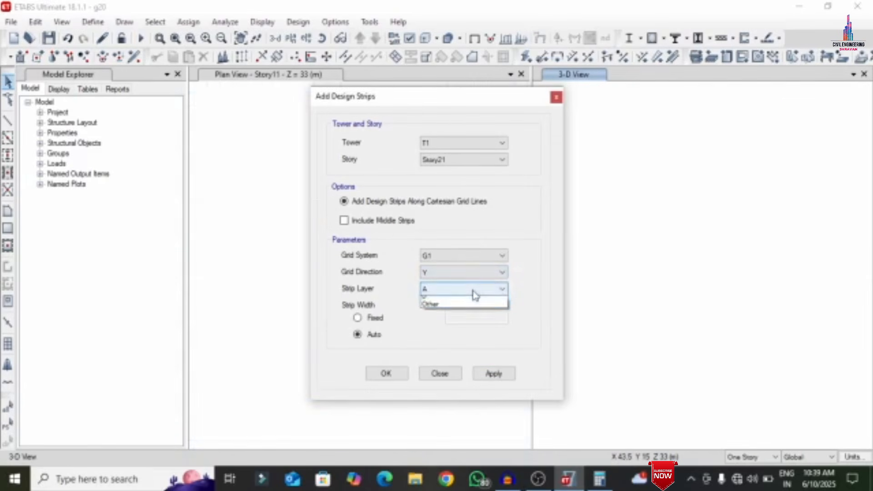
pyautogui.click(476, 306)
pyautogui.click(495, 374)
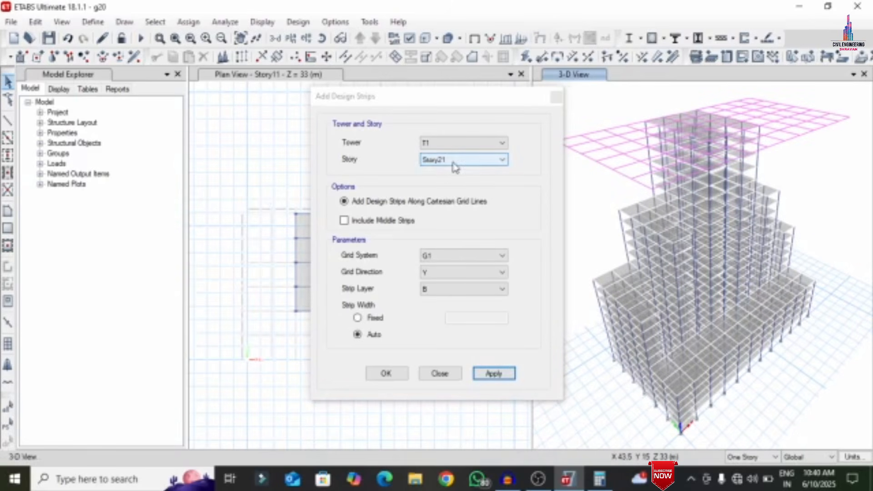
# Add auto-width design strips along the X grid direction of Story20 on strip layer A
pyautogui.click(454, 161)
pyautogui.click(444, 184)
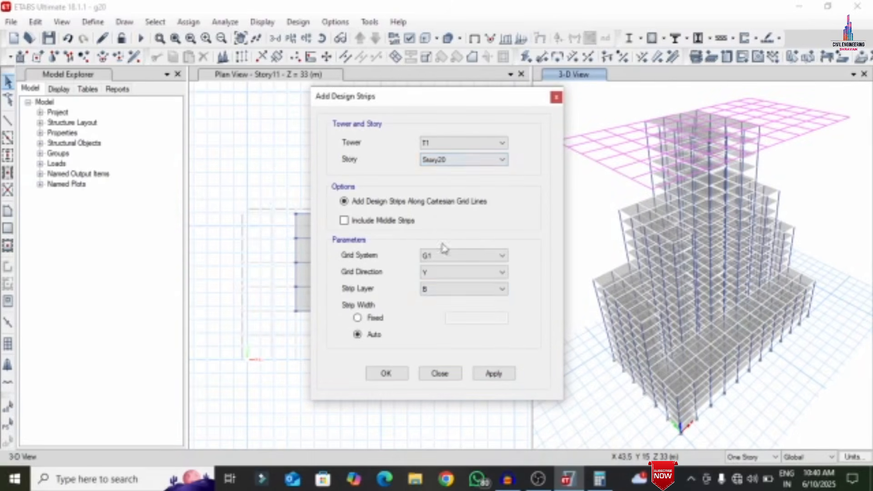
pyautogui.click(445, 273)
pyautogui.click(445, 281)
pyautogui.click(444, 290)
pyautogui.click(440, 301)
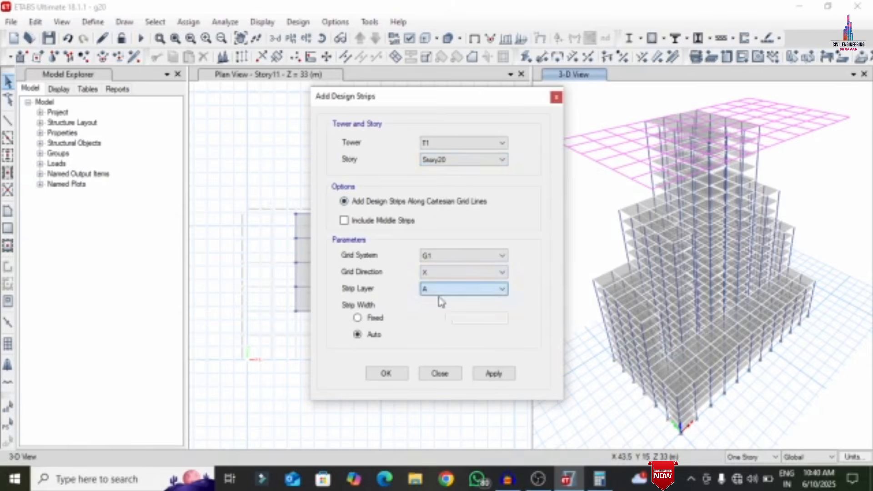
pyautogui.click(495, 375)
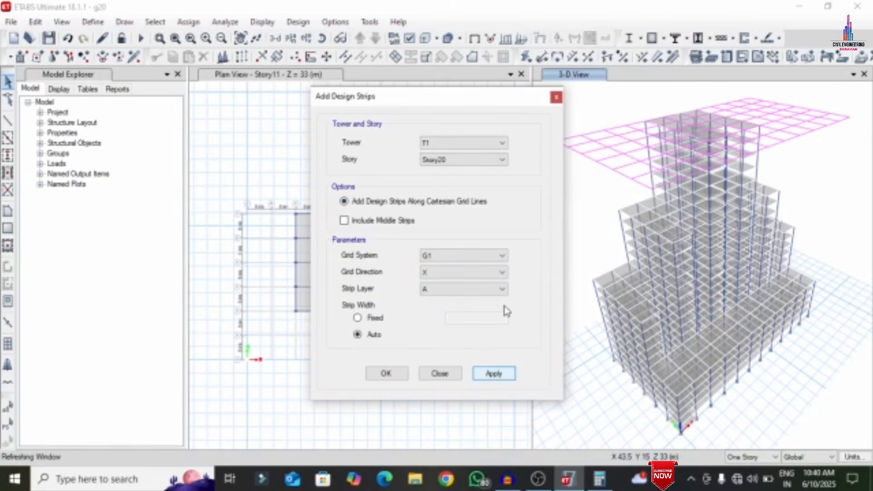
# Add auto-width design strips along the Y grid direction of Story20 on strip layer B
pyautogui.click(439, 276)
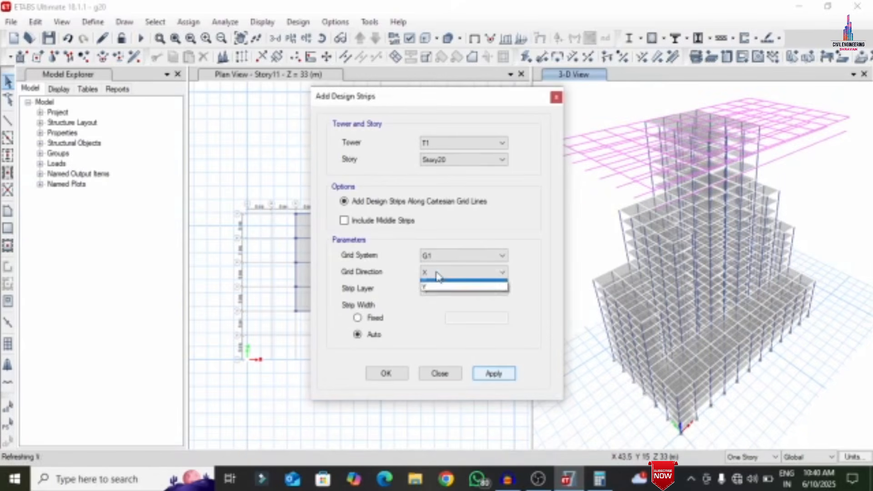
pyautogui.click(436, 293)
pyautogui.click(436, 289)
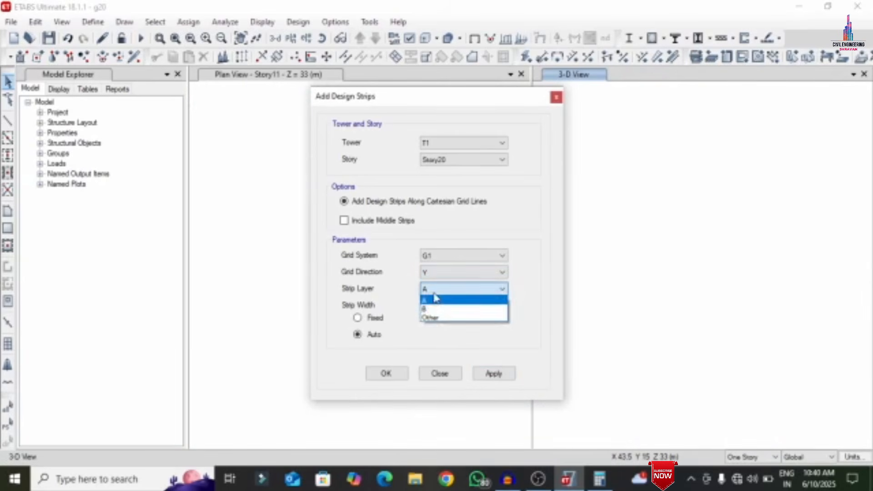
pyautogui.click(432, 305)
pyautogui.click(494, 372)
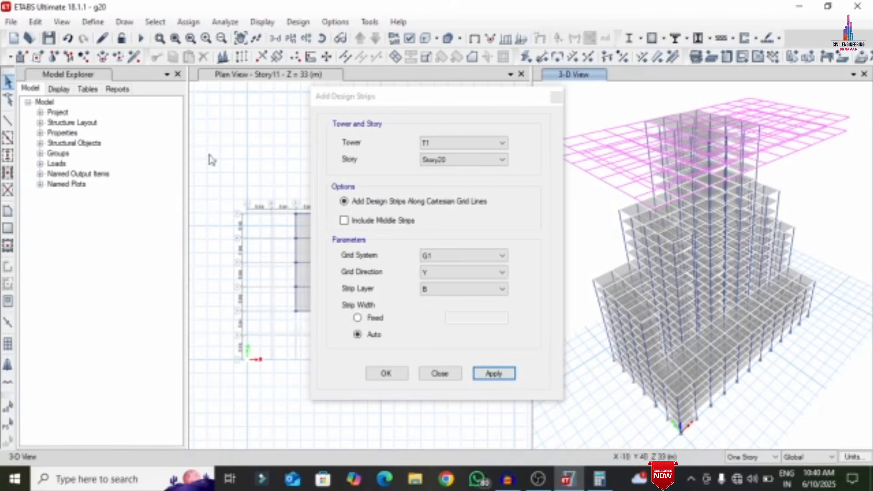
# Add auto-width design strips along the X grid direction of Story19 on strip layer A
pyautogui.click(451, 160)
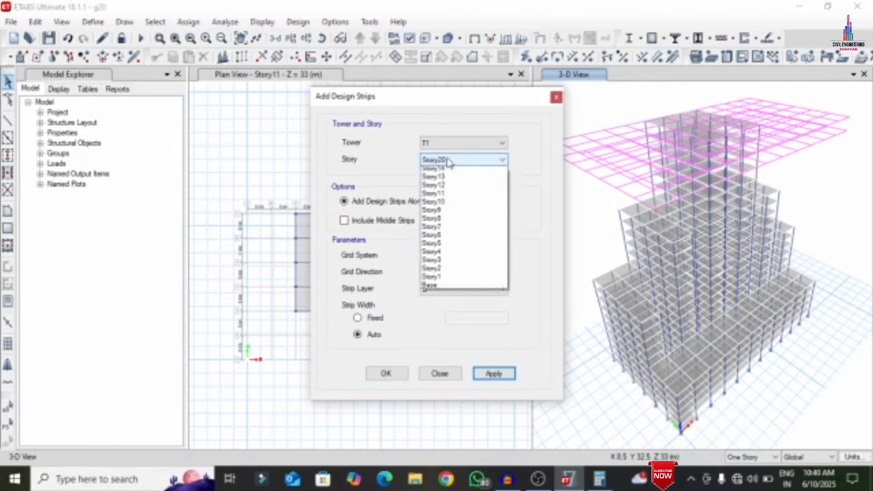
pyautogui.click(452, 189)
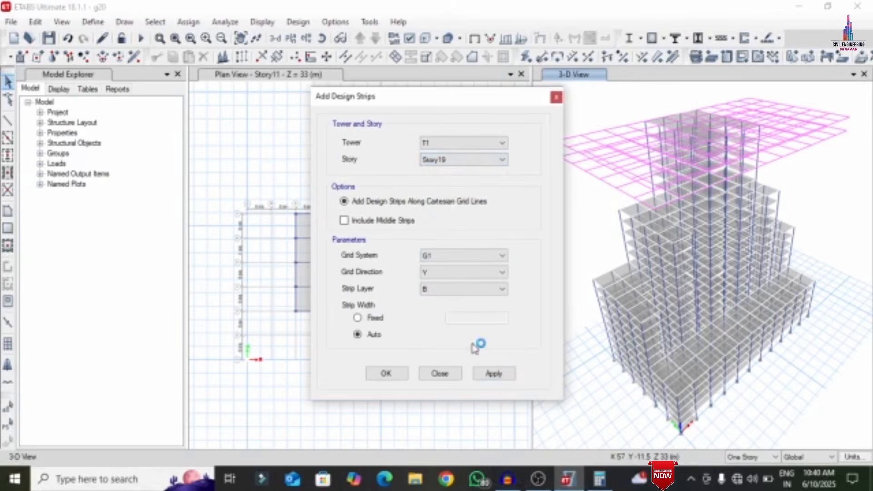
pyautogui.click(478, 273)
pyautogui.click(458, 288)
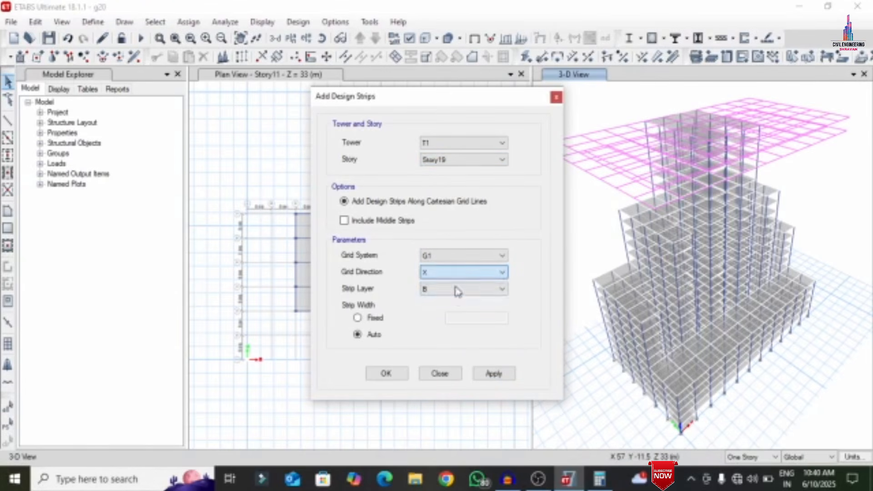
pyautogui.click(456, 289)
pyautogui.click(450, 302)
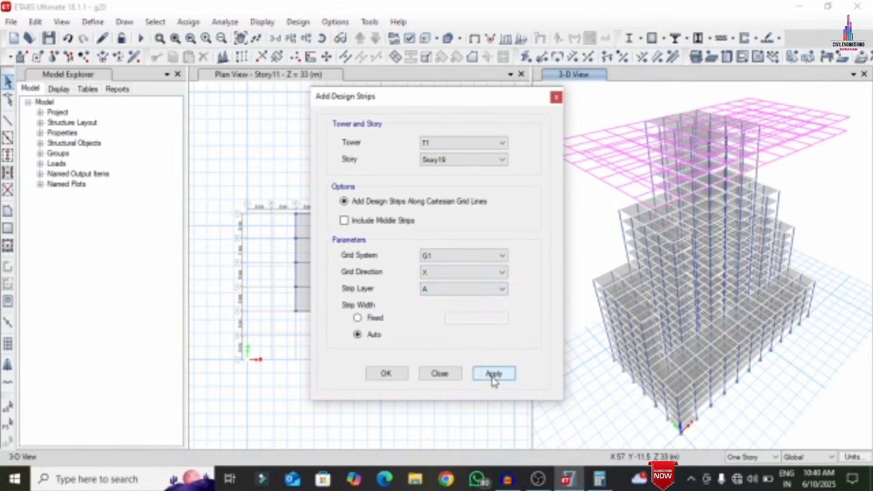
pyautogui.click(494, 377)
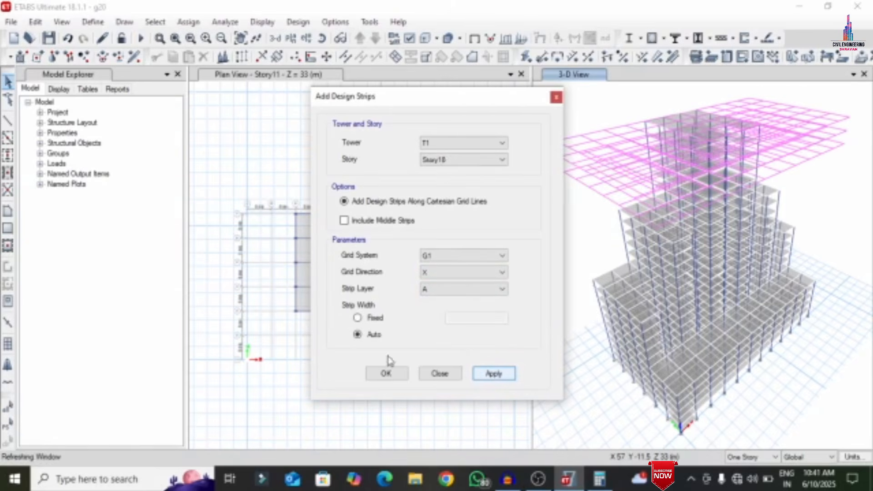
# Add design strips for Story18 down to Story11, using layer A for the X grid direction and layer B for Y
pyautogui.click(459, 272)
pyautogui.click(459, 288)
pyautogui.click(441, 291)
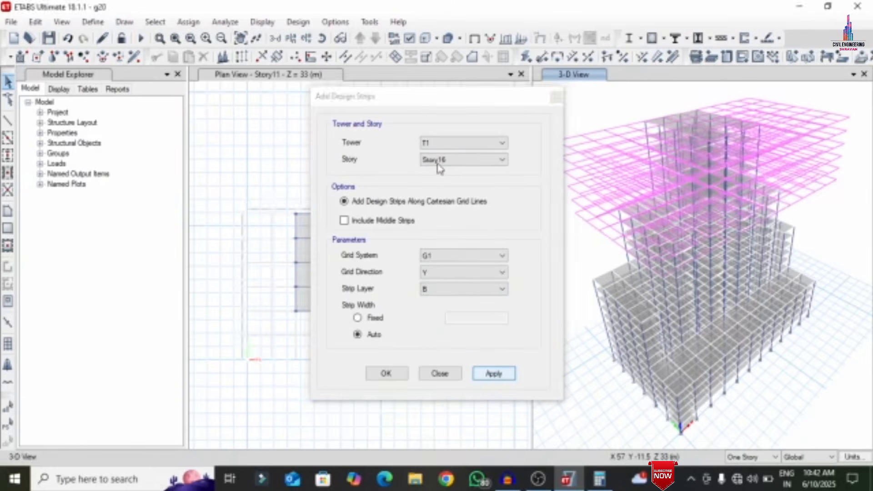
pyautogui.click(459, 272)
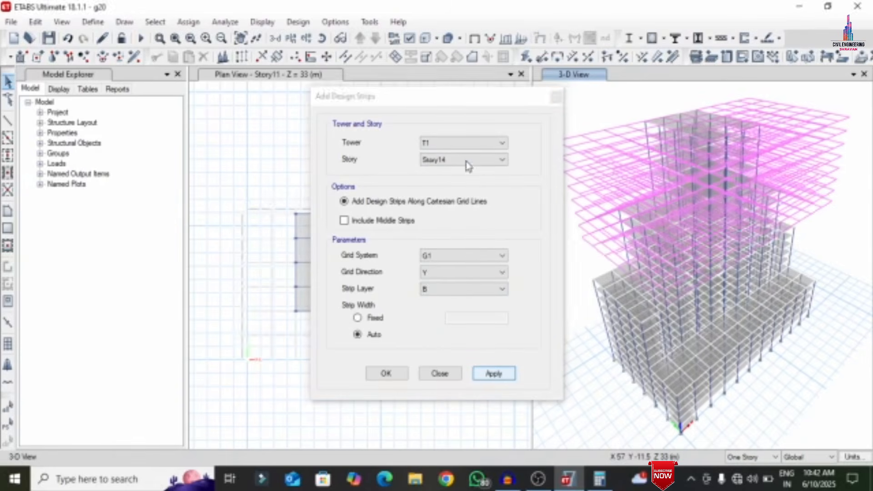
pyautogui.click(452, 272)
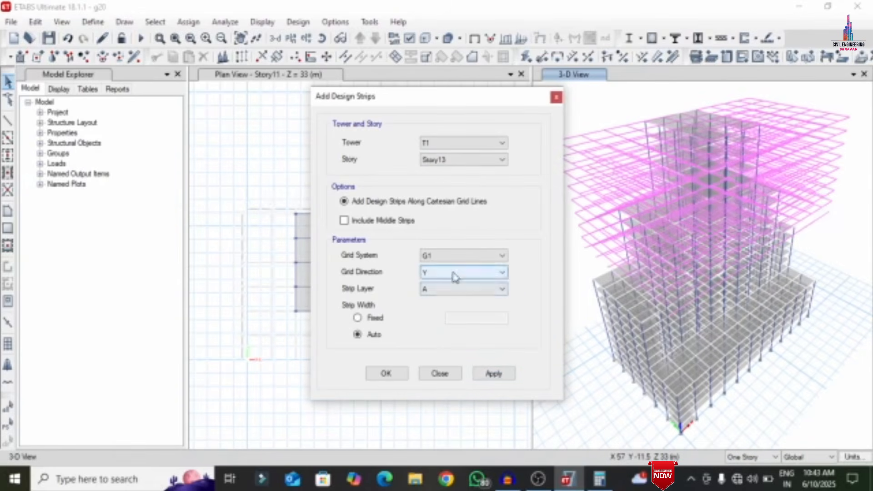
pyautogui.click(459, 289)
pyautogui.click(443, 303)
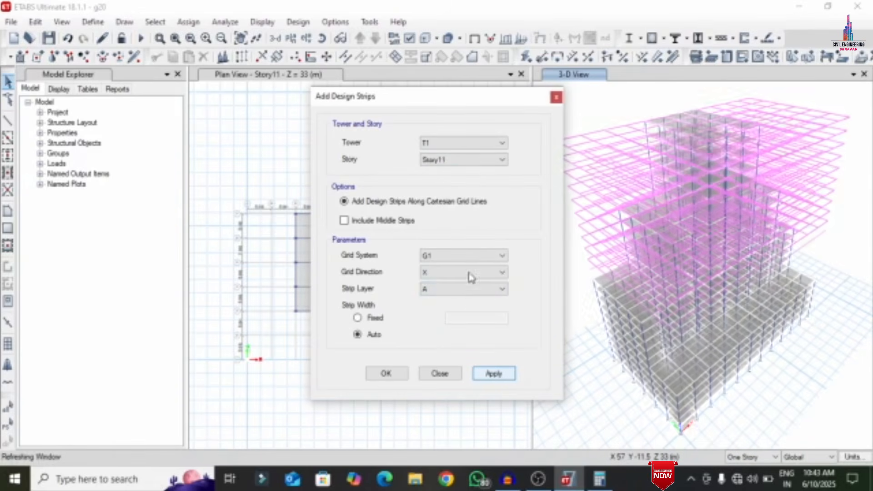
# Add design strips for Story10 and Story9, with the X grid direction on layer A and Y on layer B
pyautogui.click(460, 159)
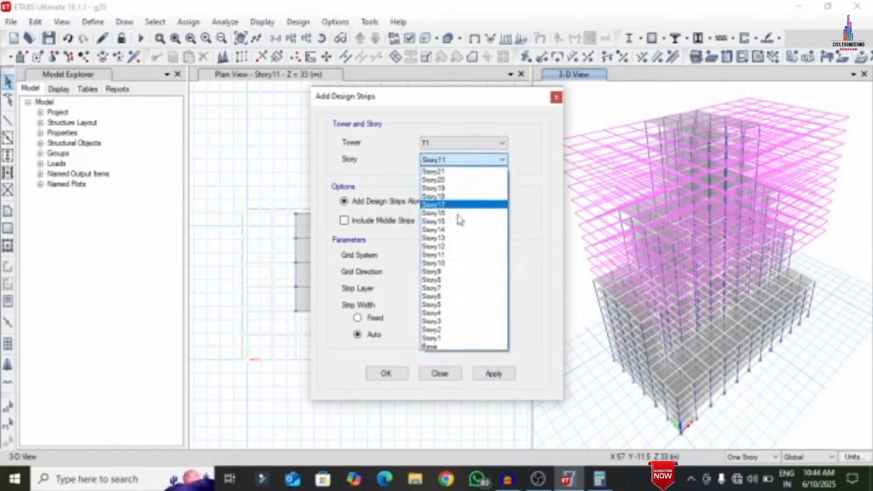
pyautogui.click(460, 220)
pyautogui.click(459, 272)
pyautogui.click(459, 282)
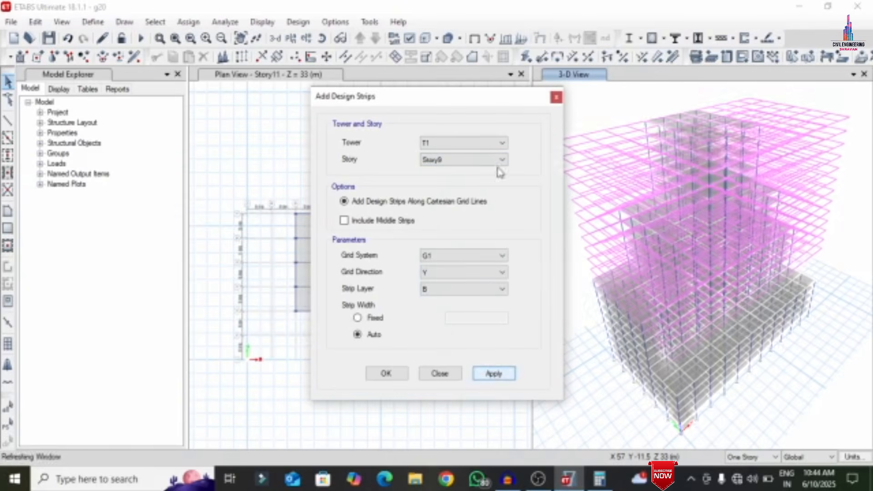
# Add auto-width design strips for the remaining stories down to Story1, with the X grid direction on layer A and Y on layer B
pyautogui.click(459, 289)
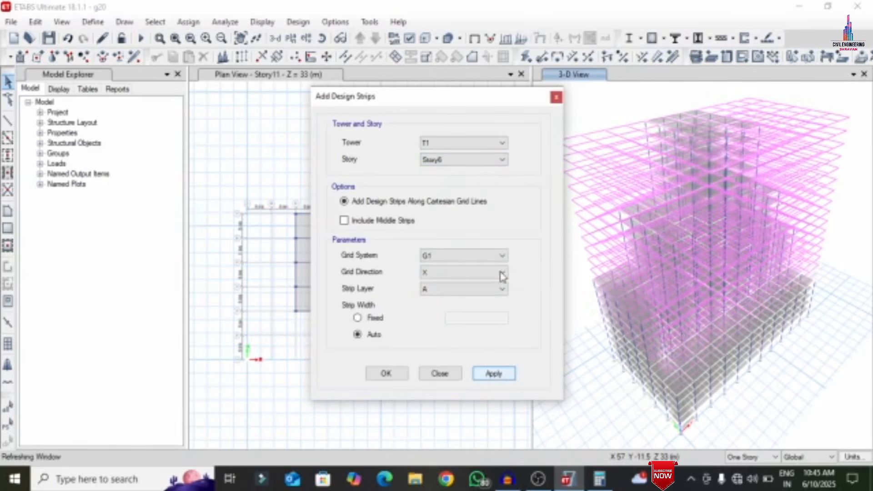
pyautogui.click(460, 159)
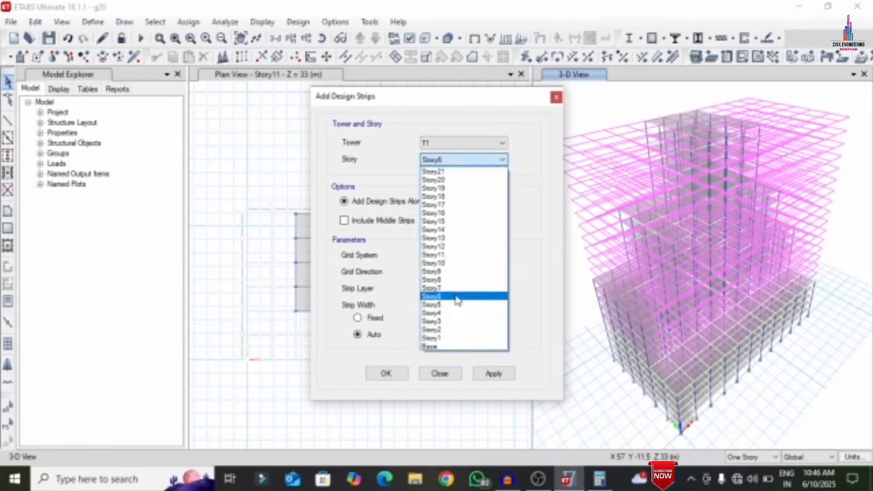
pyautogui.click(458, 296)
pyautogui.click(493, 374)
pyautogui.click(441, 272)
pyautogui.click(468, 163)
pyautogui.click(459, 289)
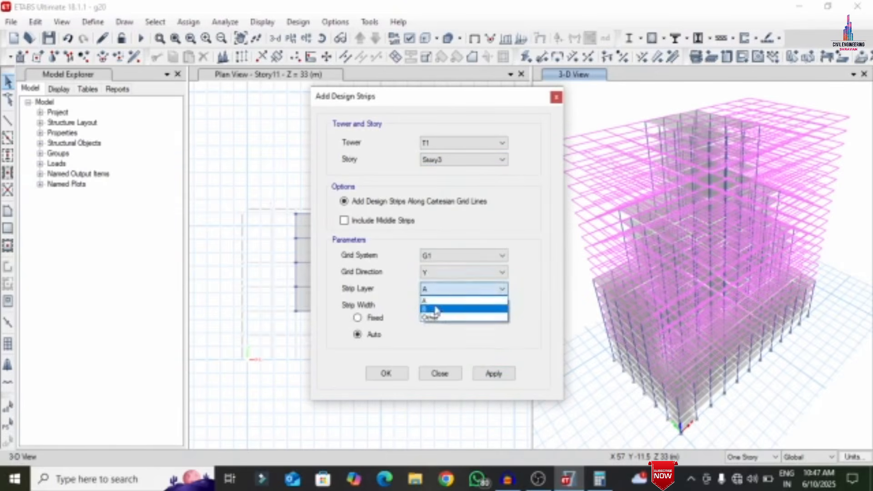
pyautogui.click(432, 306)
pyautogui.click(469, 164)
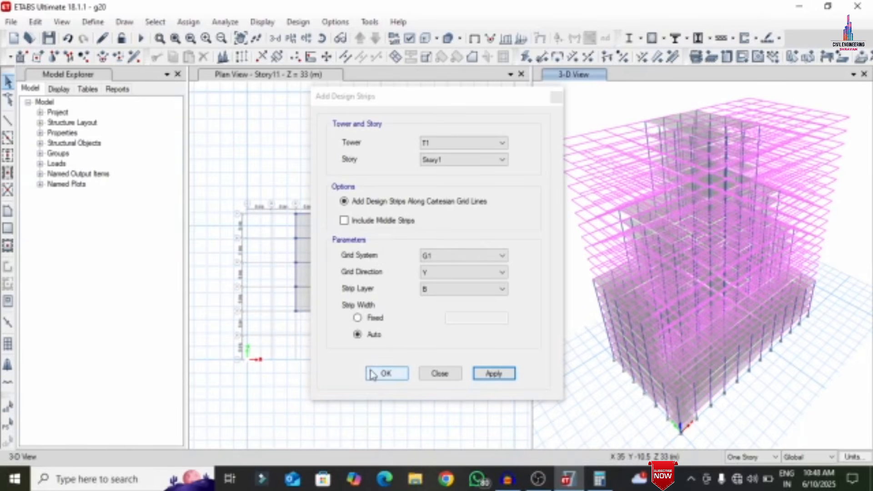
pyautogui.click(386, 374)
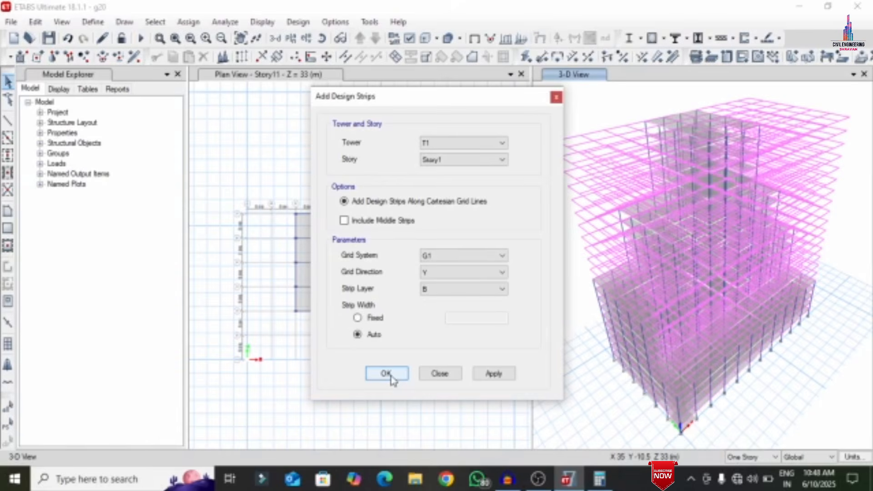
pyautogui.click(387, 373)
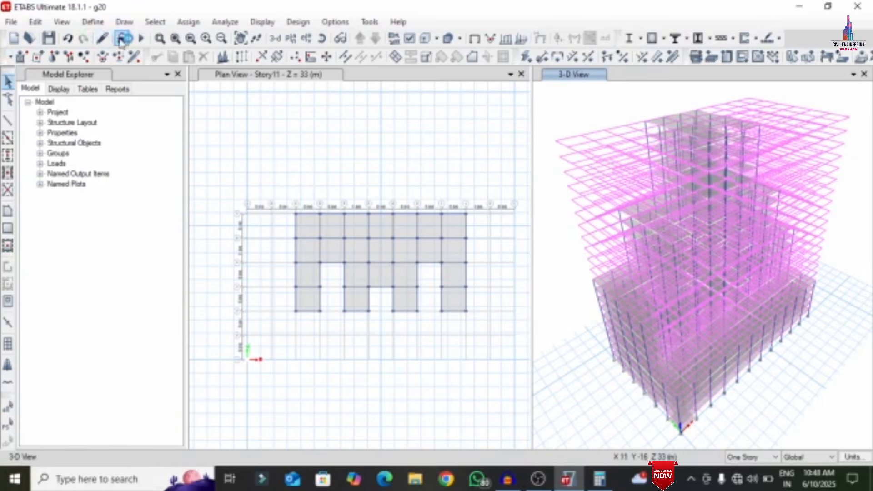
# Run the analysis and accept the concrete frame design preferences with the IS 456:2000 code
pyautogui.click(141, 38)
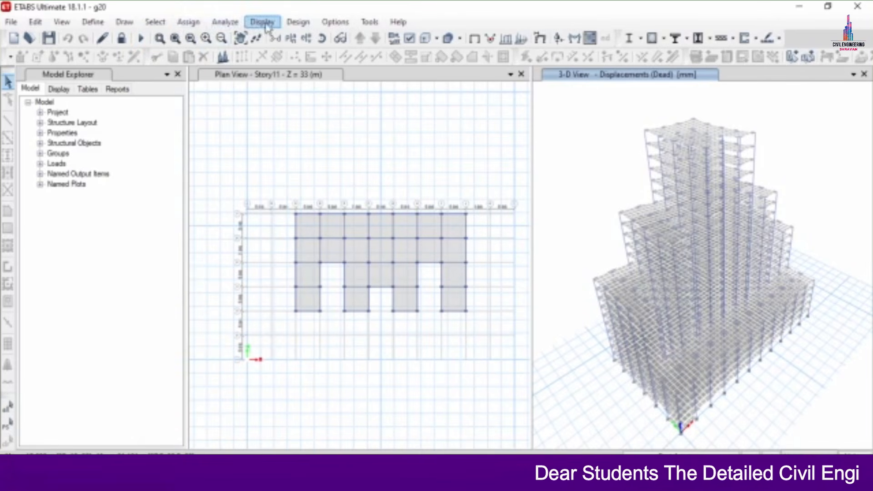
pyautogui.click(304, 22)
pyautogui.moveTo(431, 57)
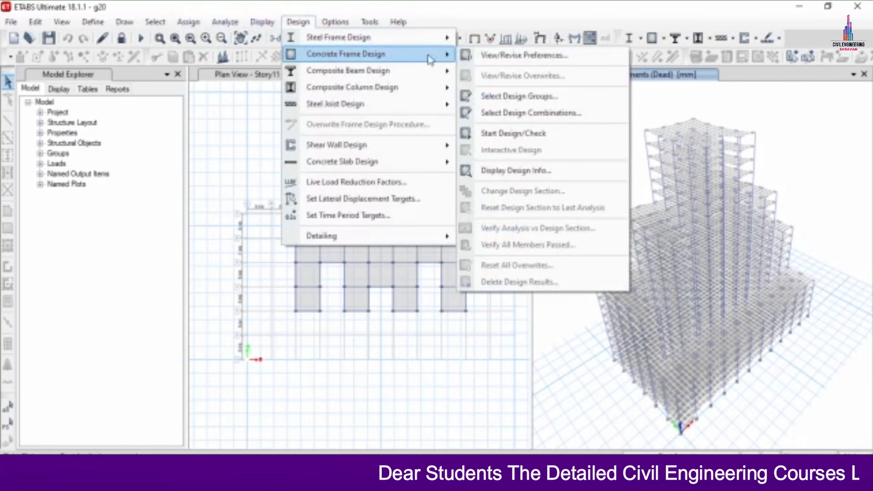
pyautogui.click(503, 57)
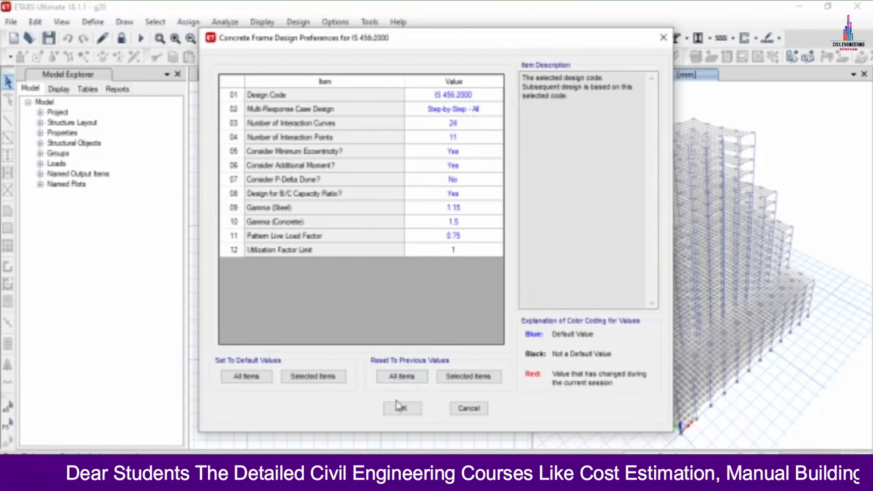
pyautogui.press('Return')
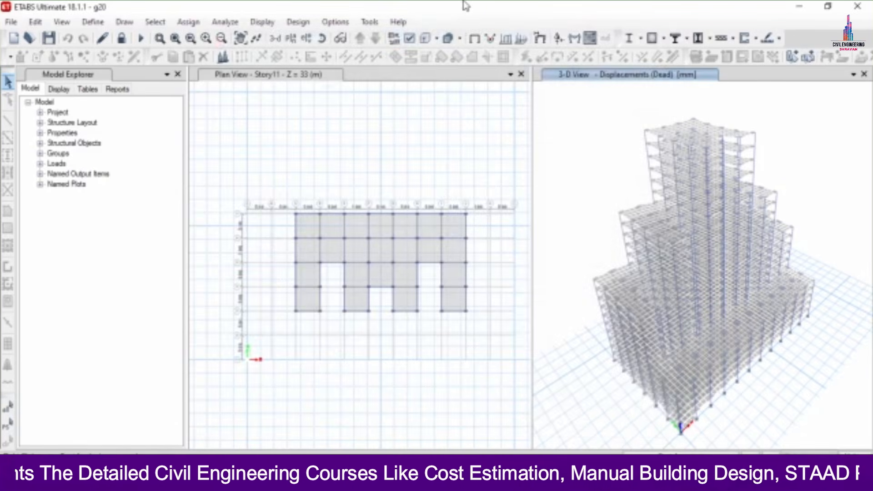
# Start the concrete frame design check for the whole building
pyautogui.click(296, 26)
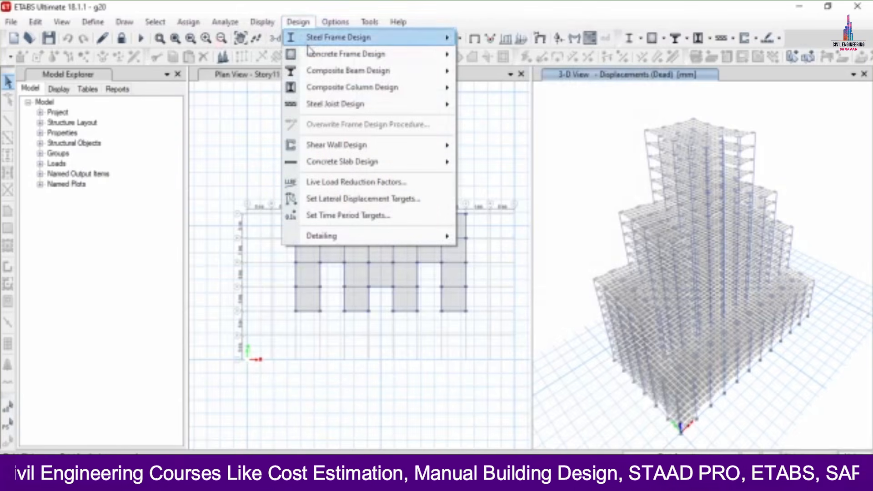
pyautogui.moveTo(314, 54)
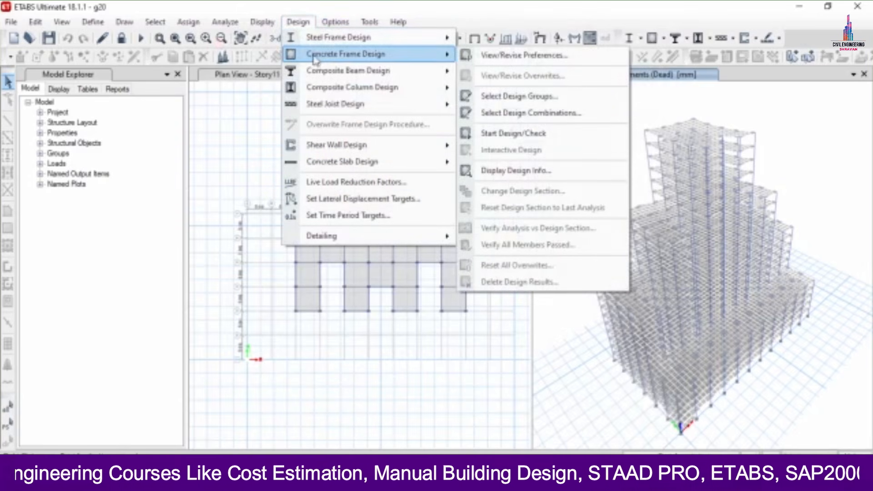
pyautogui.click(514, 133)
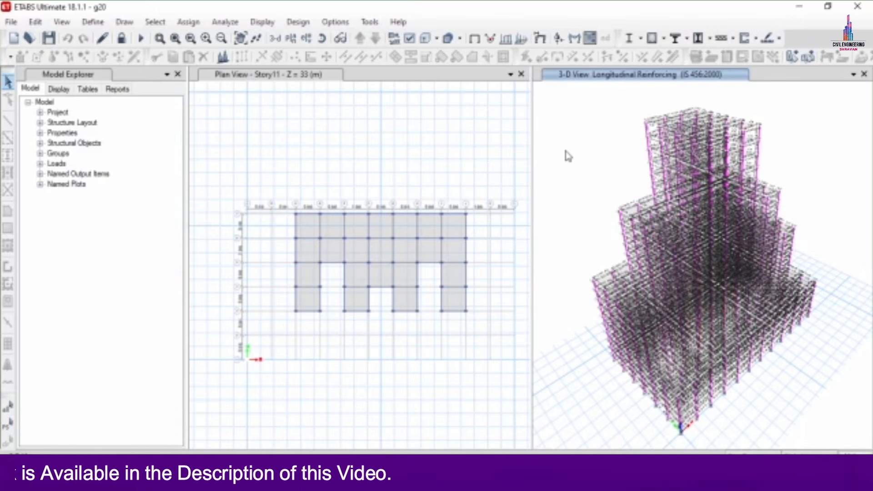
# Accept the concrete slab design preferences with IS 456:2000 as the design code
pyautogui.click(287, 25)
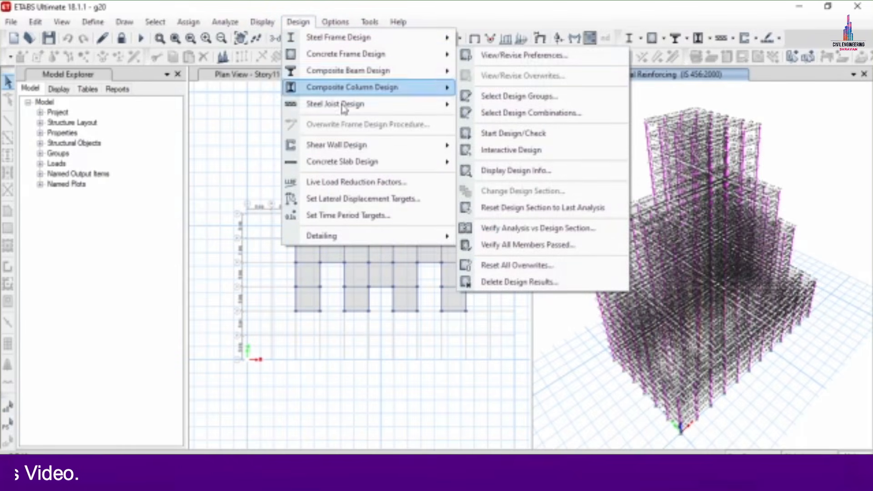
pyautogui.moveTo(337, 163)
pyautogui.click(523, 165)
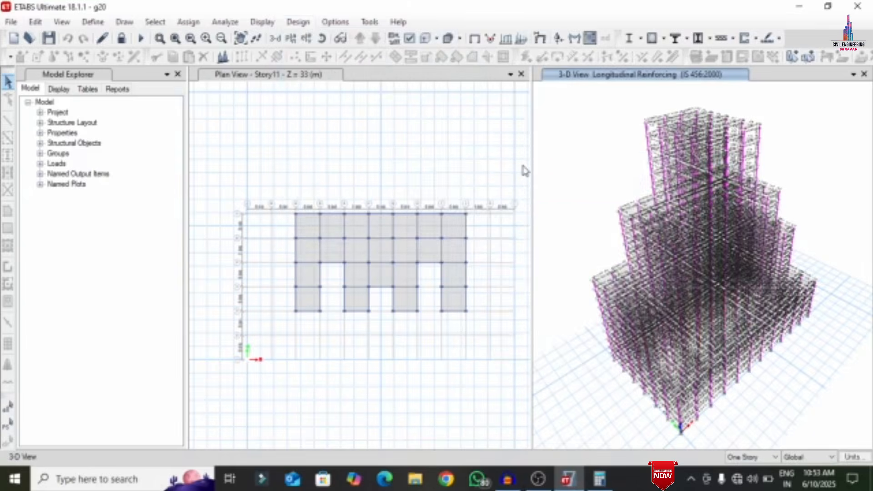
pyautogui.click(382, 372)
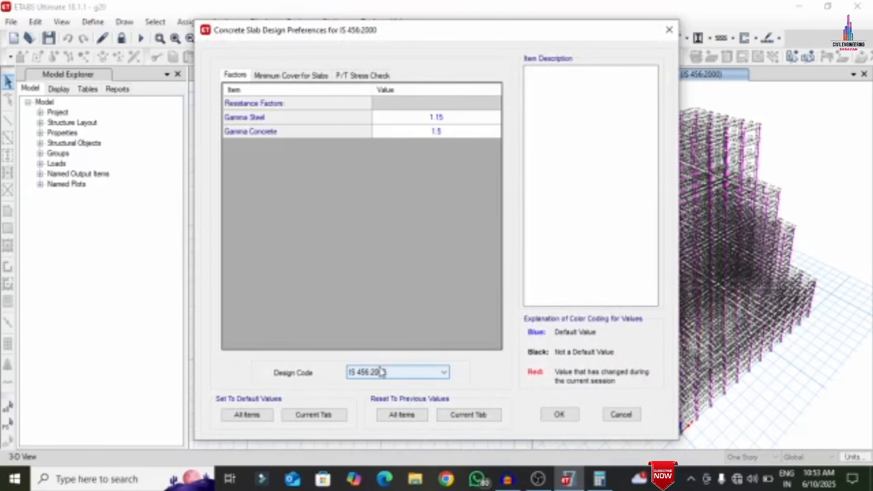
pyautogui.click(560, 413)
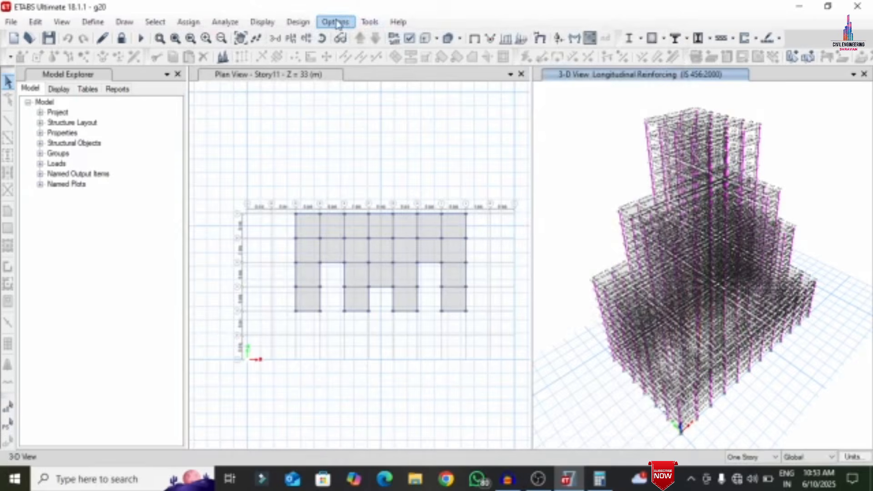
# Select Story21 down to Story1 for concrete slab design, leaving out Base
pyautogui.click(298, 22)
pyautogui.moveTo(340, 164)
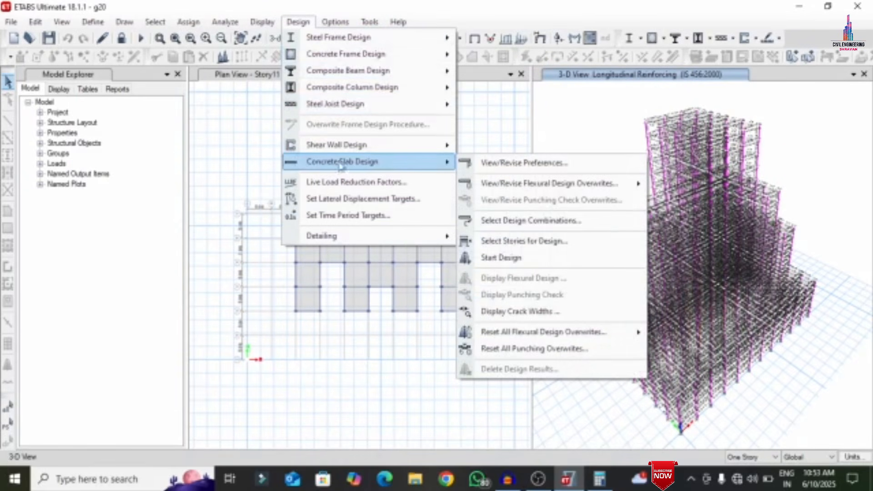
pyautogui.click(520, 242)
pyautogui.moveTo(386, 105); pyautogui.dragTo(369, 280)
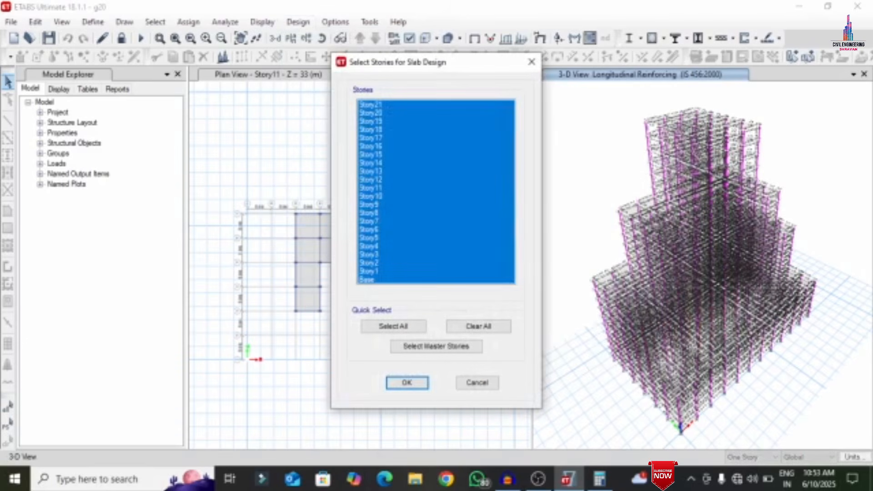
pyautogui.keyDown('ctrl'); pyautogui.click(392, 279); pyautogui.keyUp('ctrl')
pyautogui.click(418, 383)
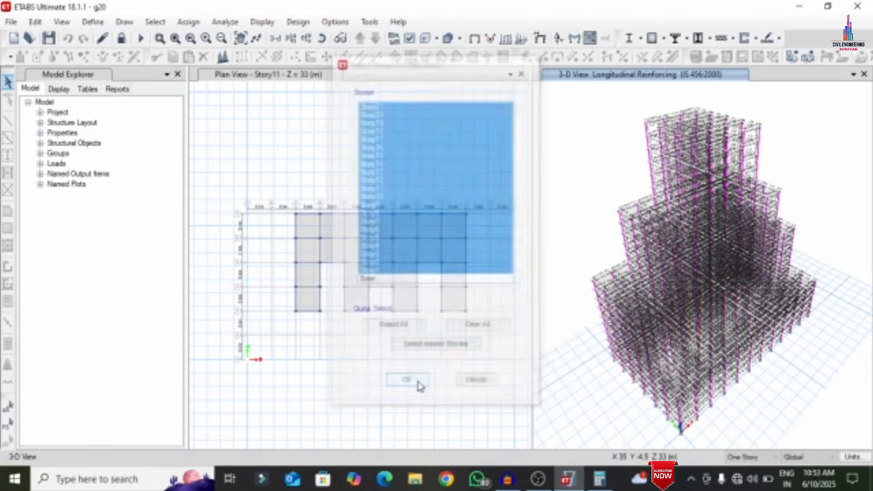
# Start the concrete slab design for the selected stories and save the model
pyautogui.click(298, 21)
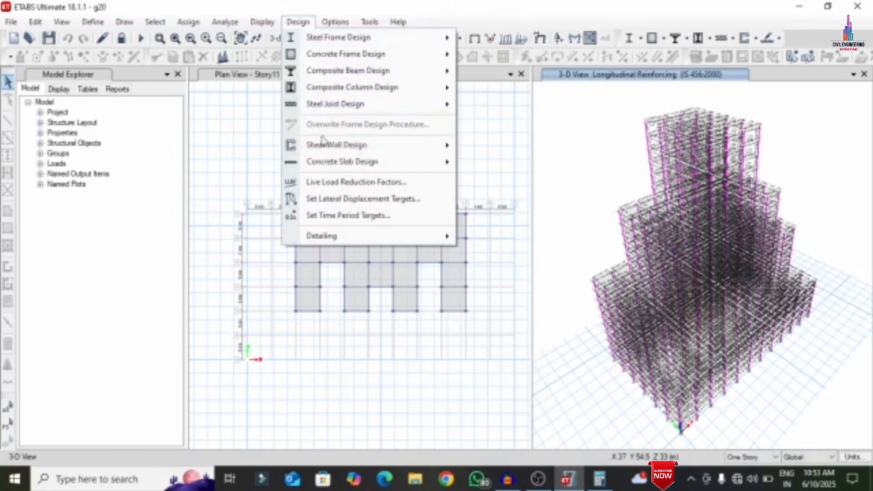
pyautogui.moveTo(335, 162)
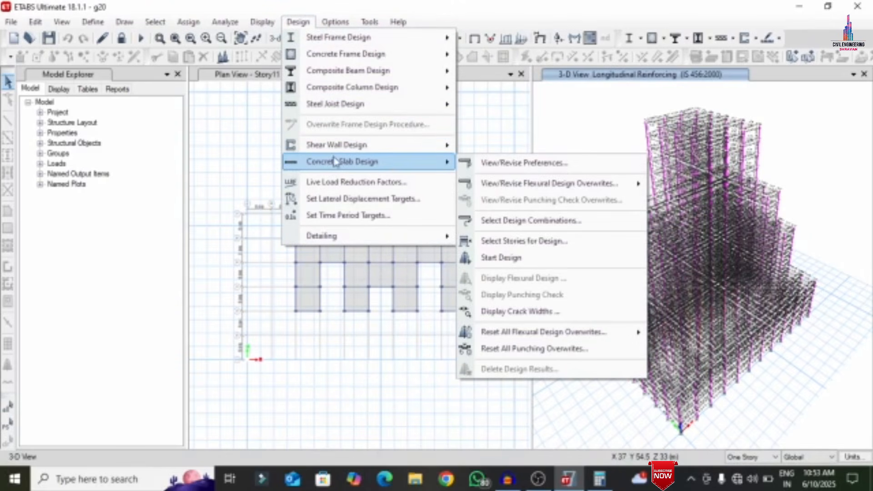
pyautogui.click(529, 259)
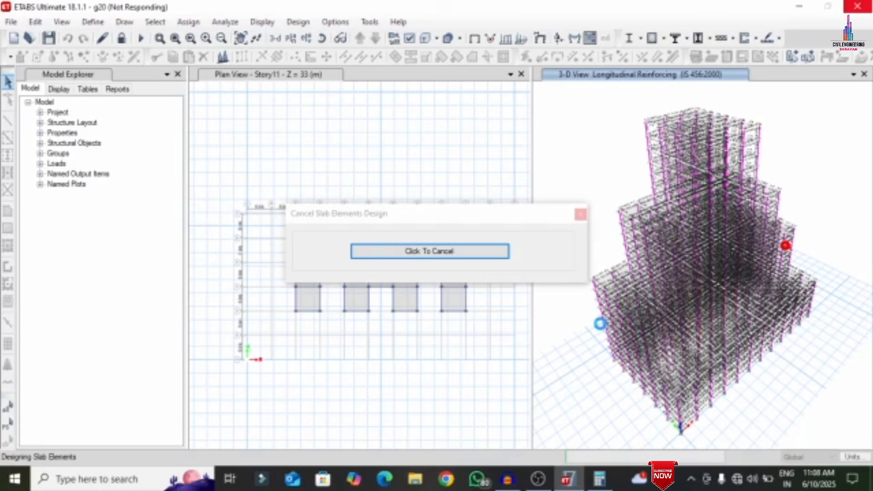
pyautogui.moveTo(508, 483)
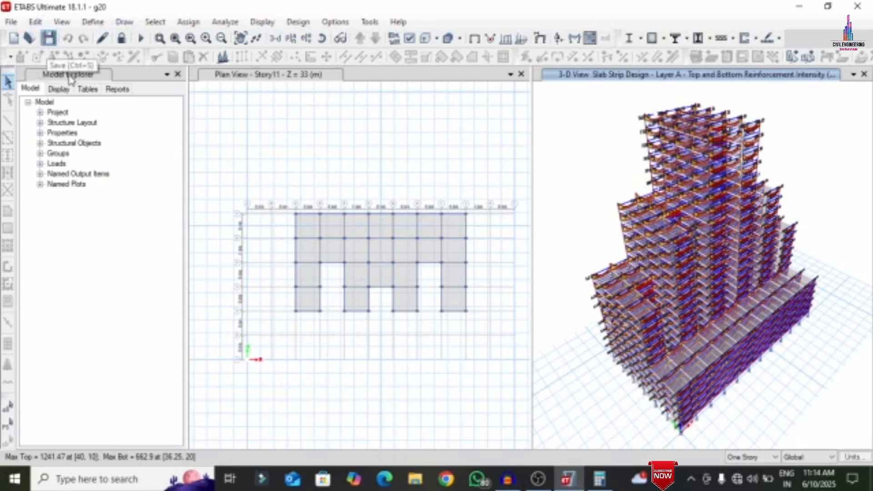
pyautogui.hotkey('ctrl', 's')
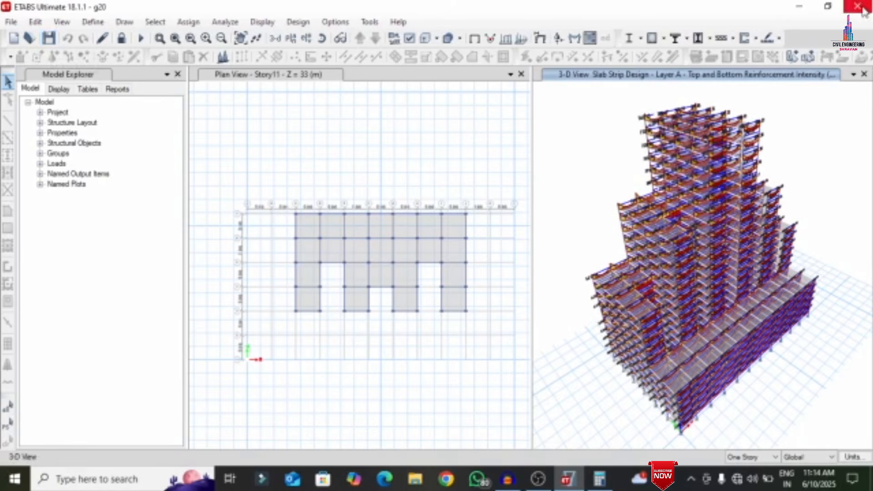
# Close ETABS, search Windows for "csi" and open CSiDetail in a maximised window
pyautogui.click(858, 6)
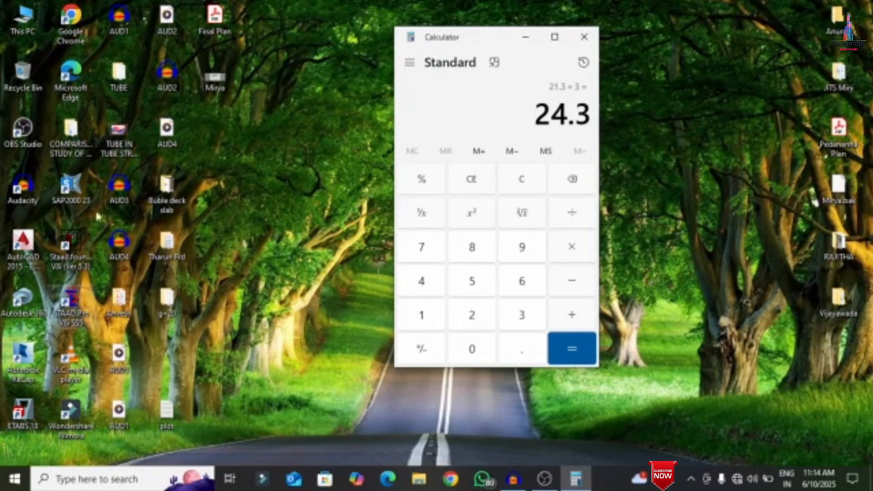
pyautogui.click(49, 483)
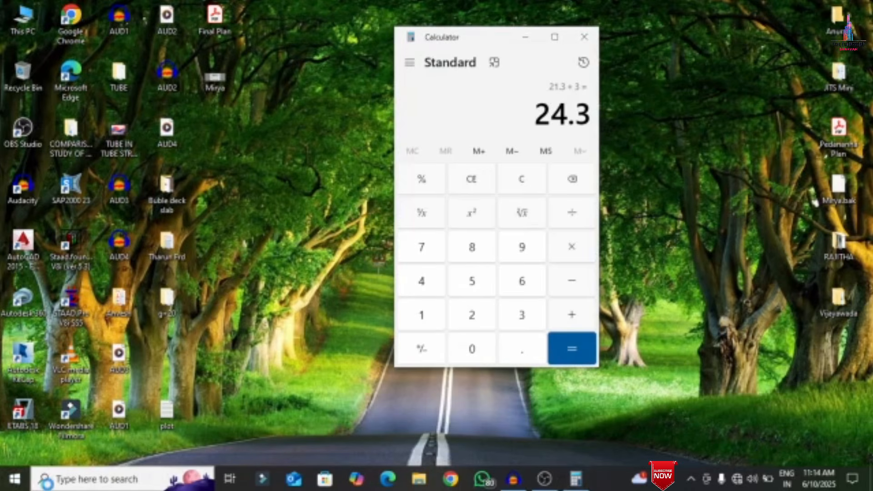
pyautogui.write('cs')
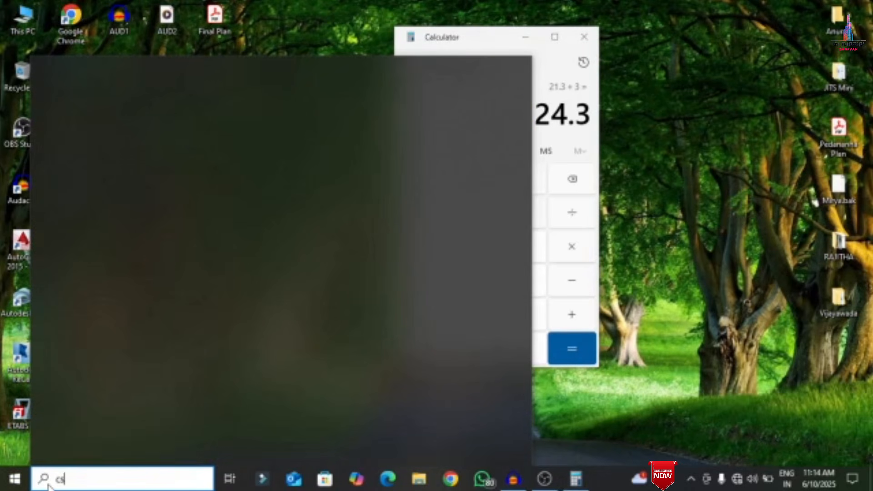
pyautogui.write('i')
pyautogui.click(228, 140)
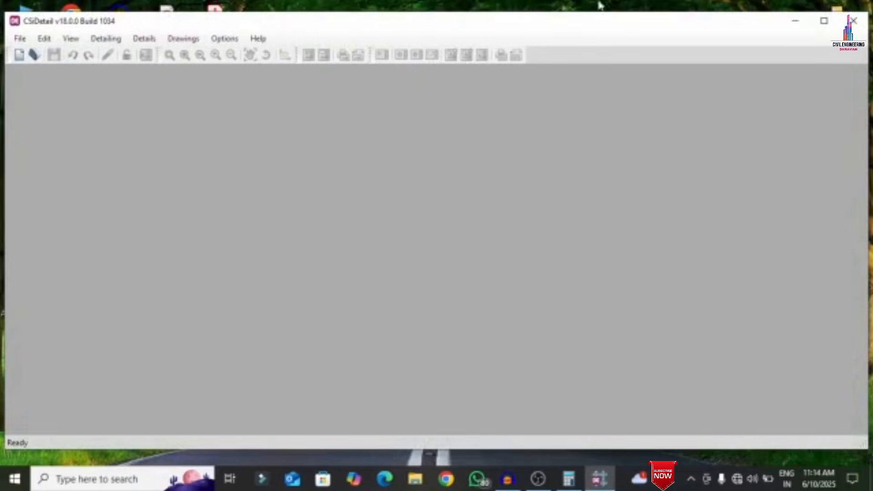
pyautogui.click(824, 21)
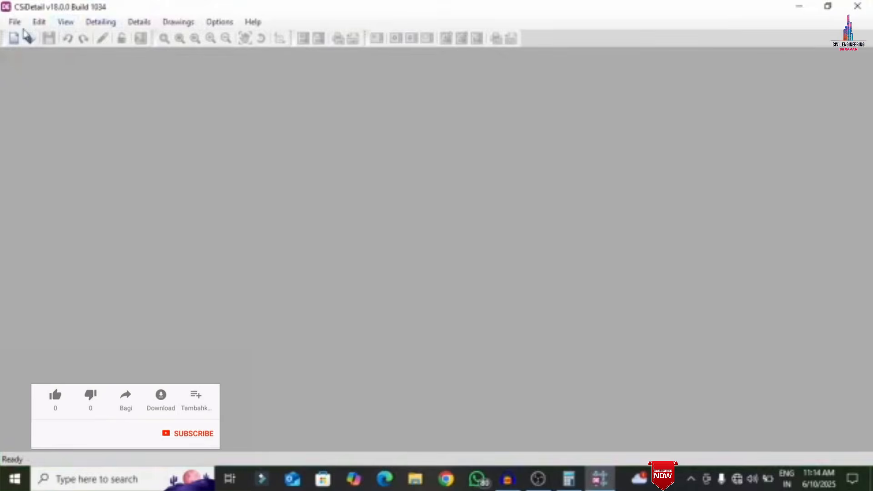
# Create a new detailing project from the g20.EDB model in the g+20 folder on the Desktop
pyautogui.click(16, 21)
pyautogui.click(34, 37)
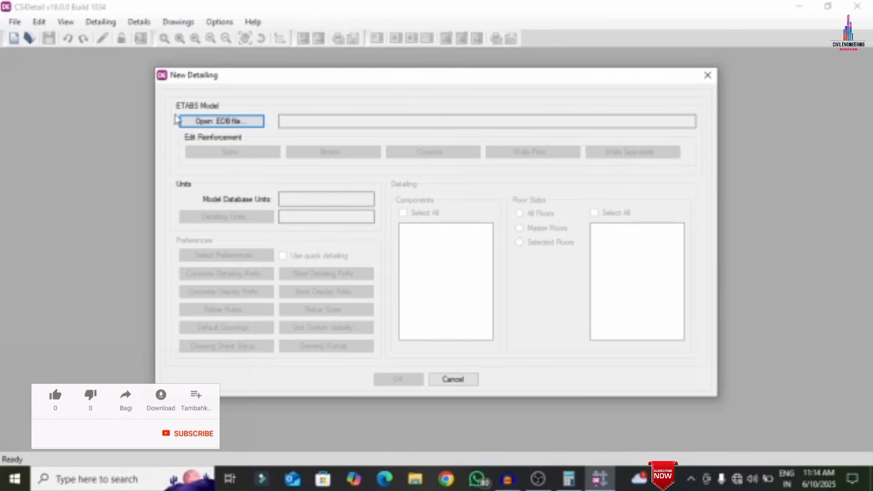
pyautogui.click(210, 121)
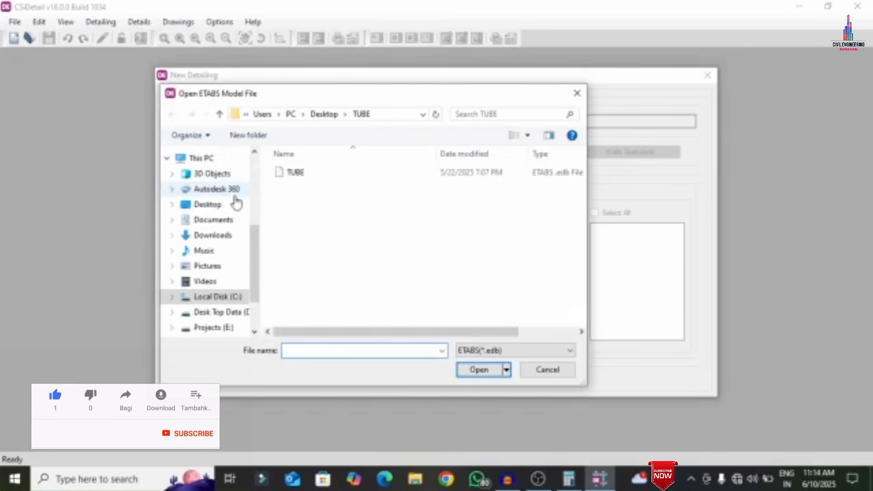
pyautogui.click(324, 114)
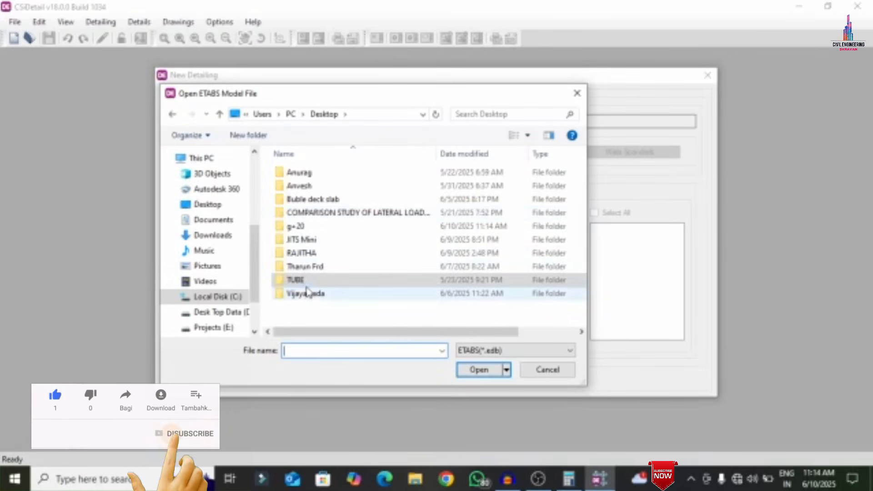
pyautogui.doubleClick(302, 226)
pyautogui.doubleClick(318, 172)
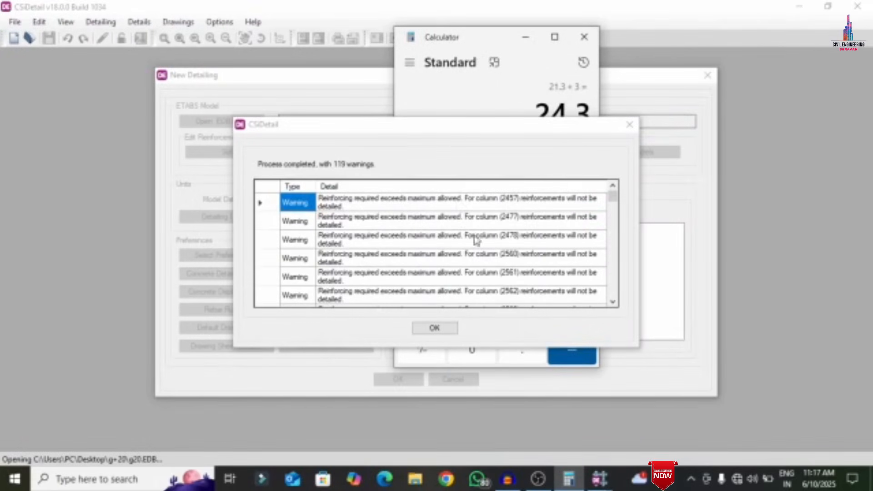
# Review and dismiss the model import warnings, and close the Calculator window covering the detailing setup
pyautogui.scroll(-9, 476, 240)
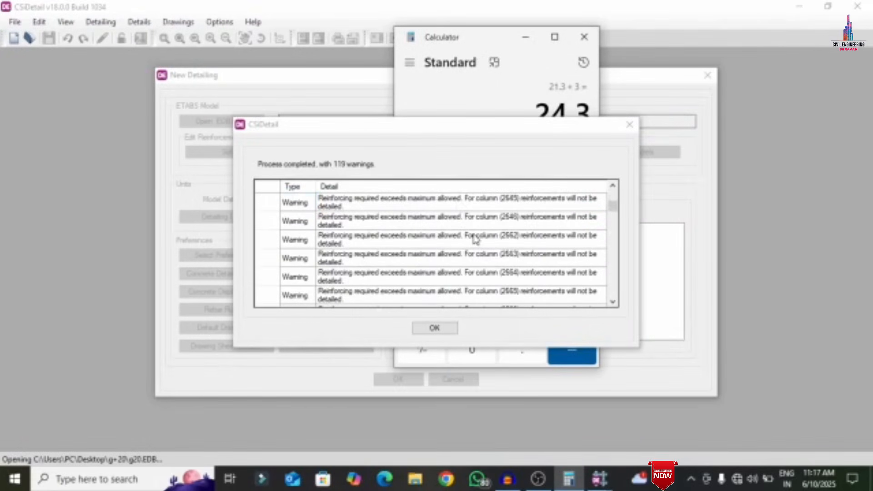
pyautogui.click(434, 328)
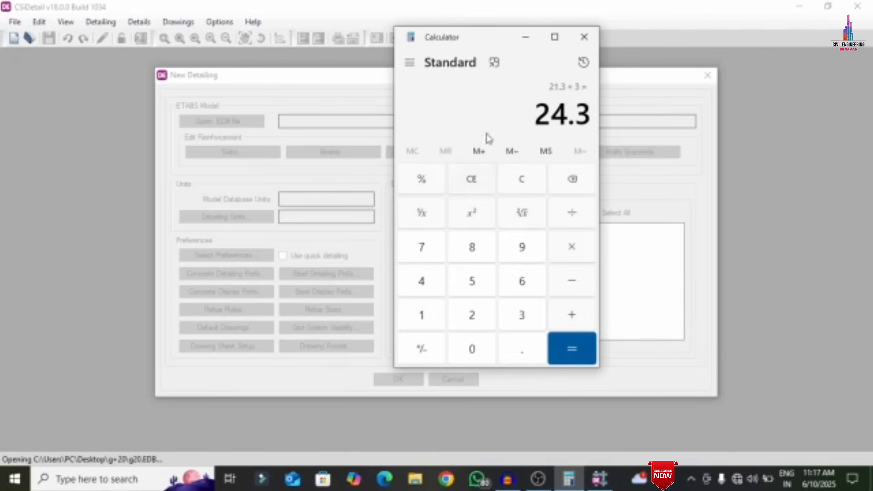
pyautogui.click(584, 37)
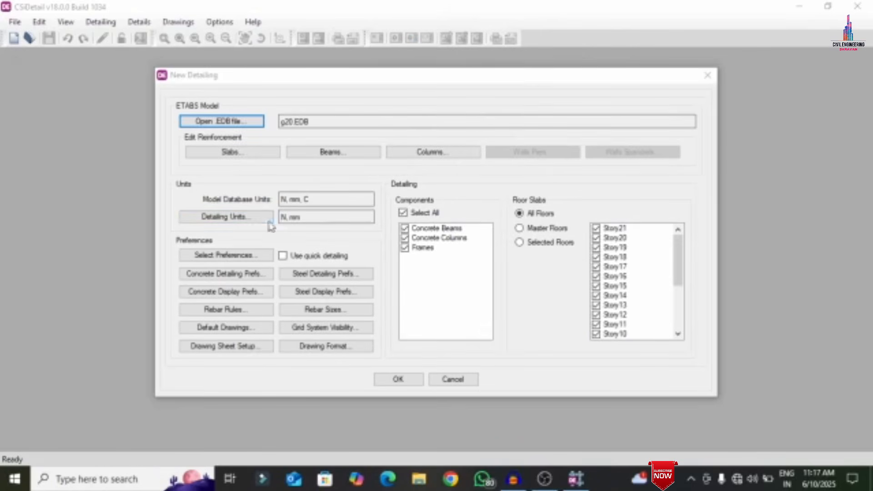
# Set the detailing units to rebar set SI (25), force in Kilonewton and rebar weight in Kilogram
pyautogui.click(255, 218)
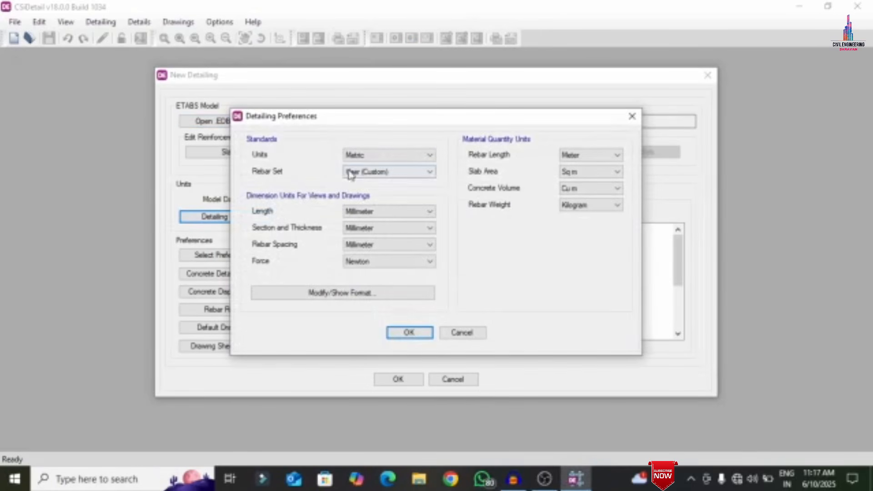
pyautogui.click(353, 173)
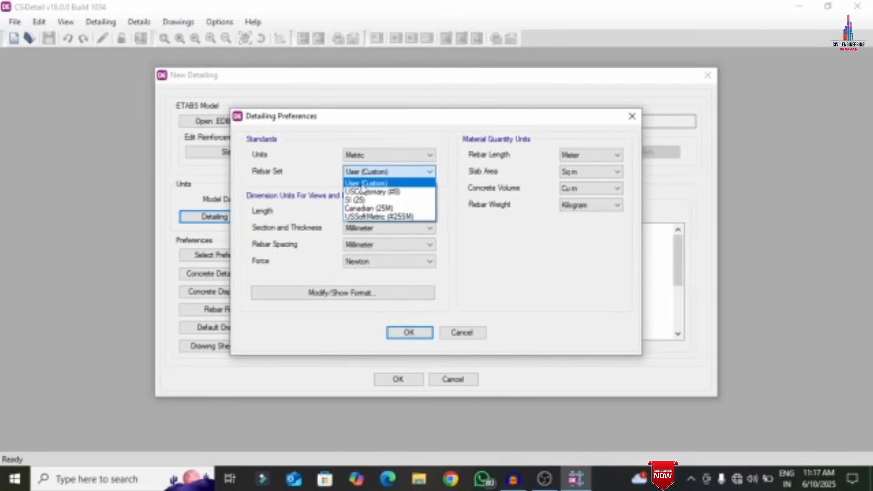
pyautogui.click(356, 200)
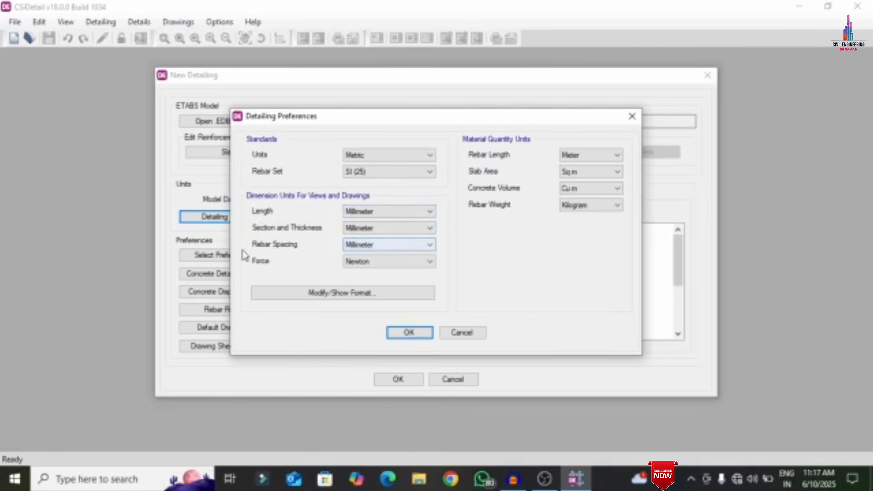
pyautogui.click(352, 266)
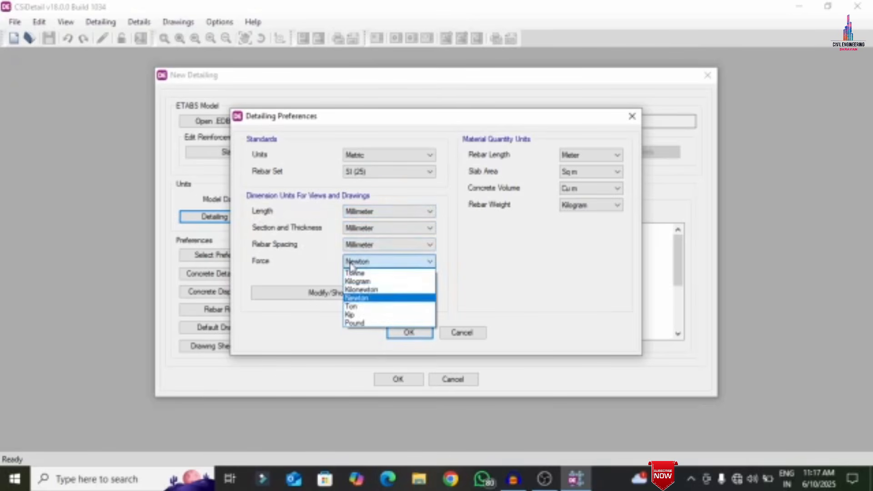
pyautogui.click(356, 290)
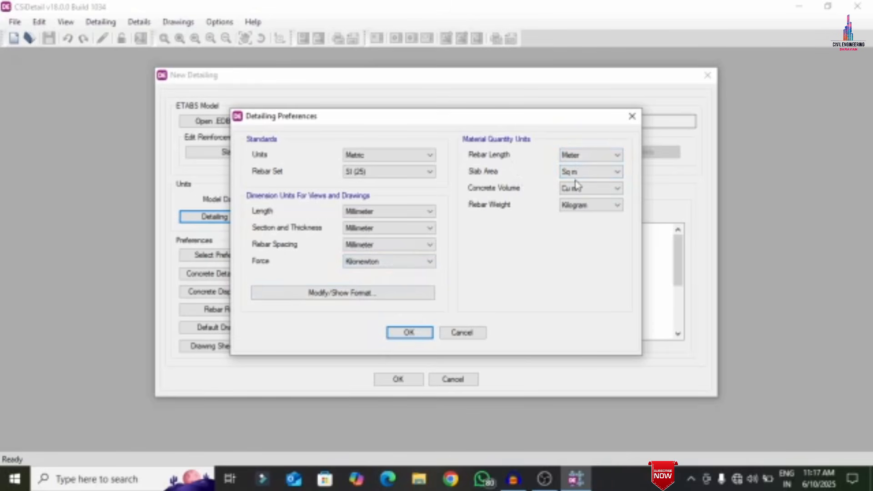
pyautogui.click(568, 206)
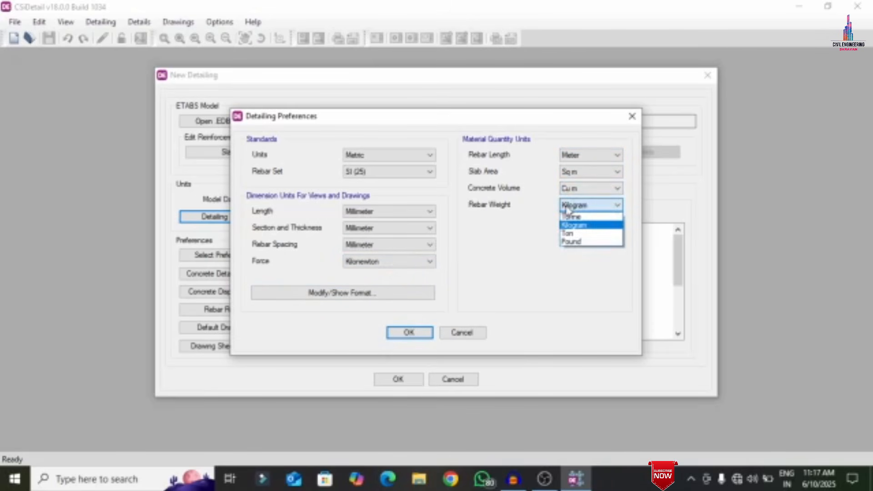
pyautogui.click(574, 227)
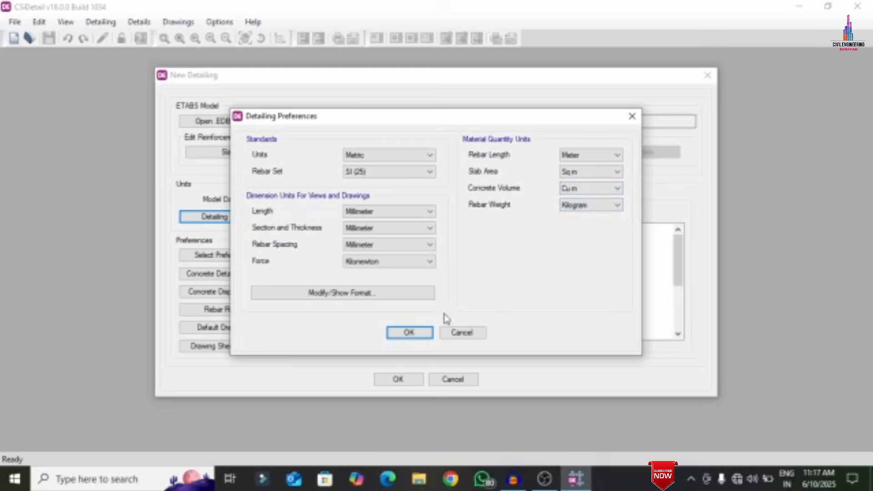
pyautogui.click(416, 337)
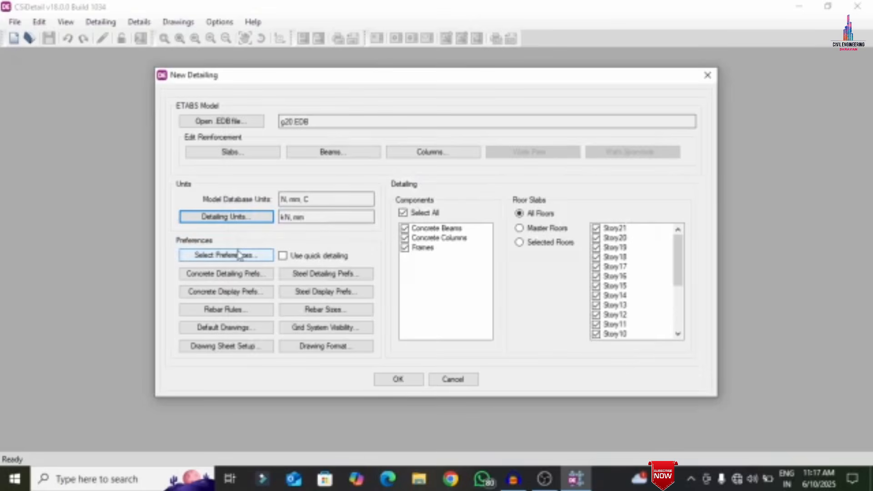
# Apply the IS 456:2000 standard preferences to the detailing
pyautogui.click(239, 255)
pyautogui.click(352, 248)
pyautogui.click(491, 245)
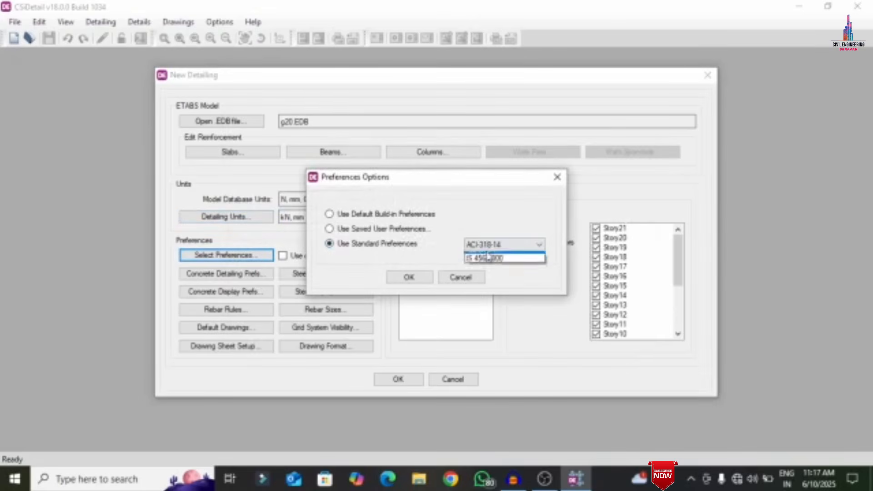
pyautogui.click(487, 267)
pyautogui.click(403, 279)
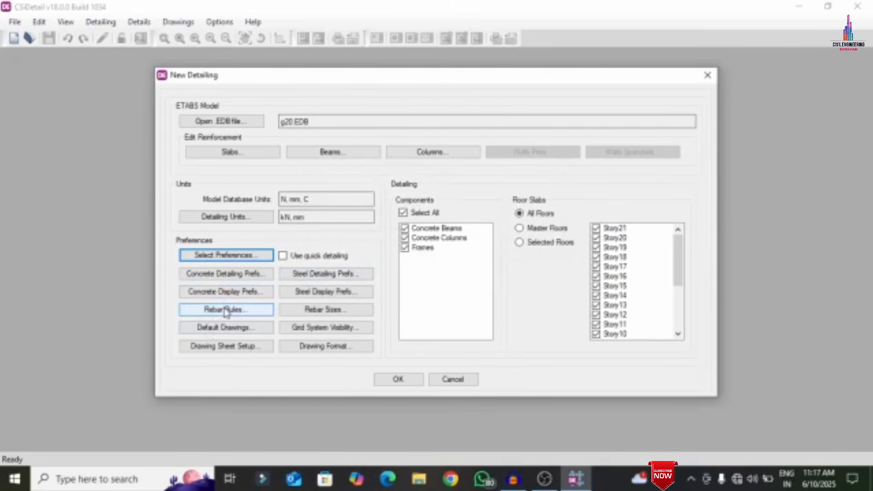
# Set the minimum spacing of slab bars to 120 mm in the rebar selection rules
pyautogui.click(225, 311)
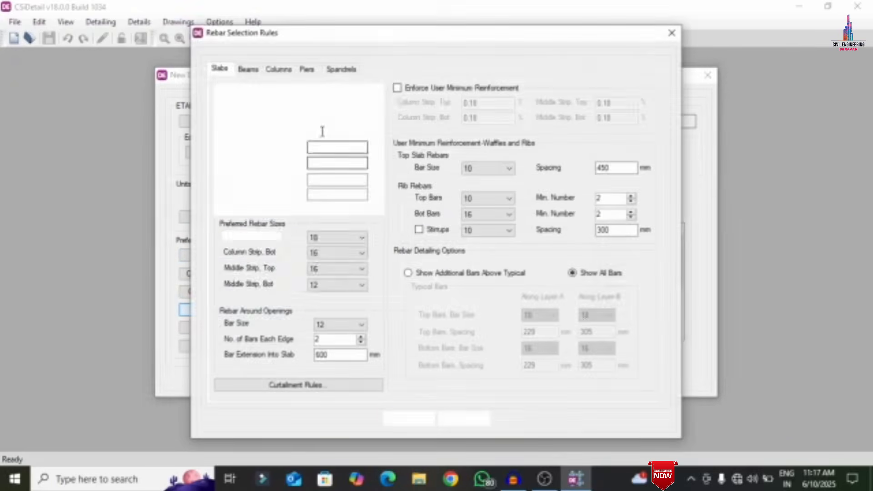
pyautogui.doubleClick(323, 163)
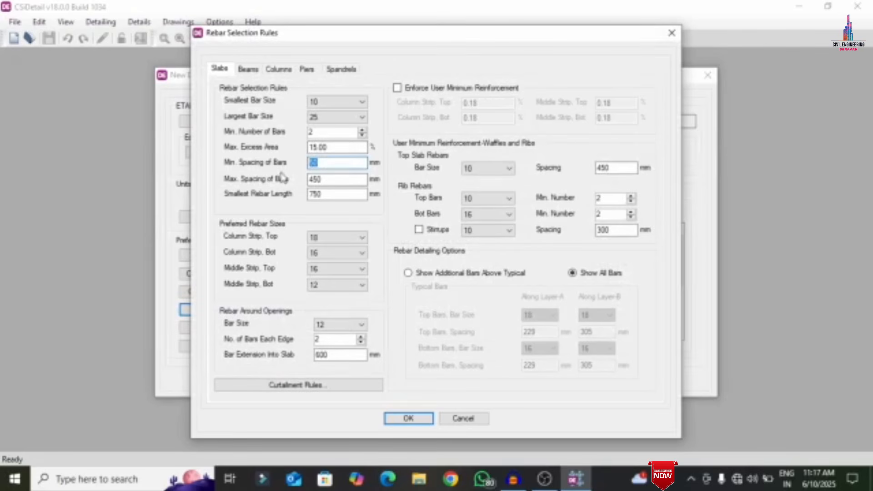
pyautogui.write('120')
# Set the minimum beam stirrup spacing to 120 mm for zones A, B and C in the non-seismic rules
pyautogui.click(251, 71)
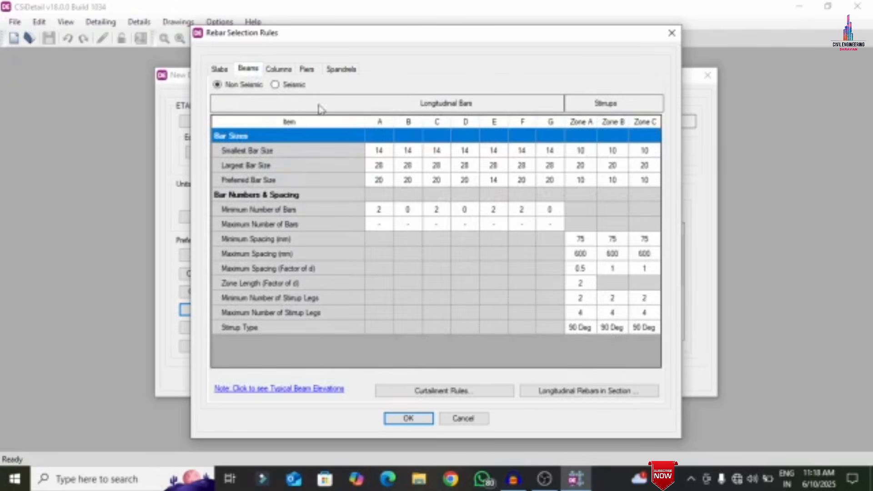
pyautogui.click(592, 244)
pyautogui.click(591, 244)
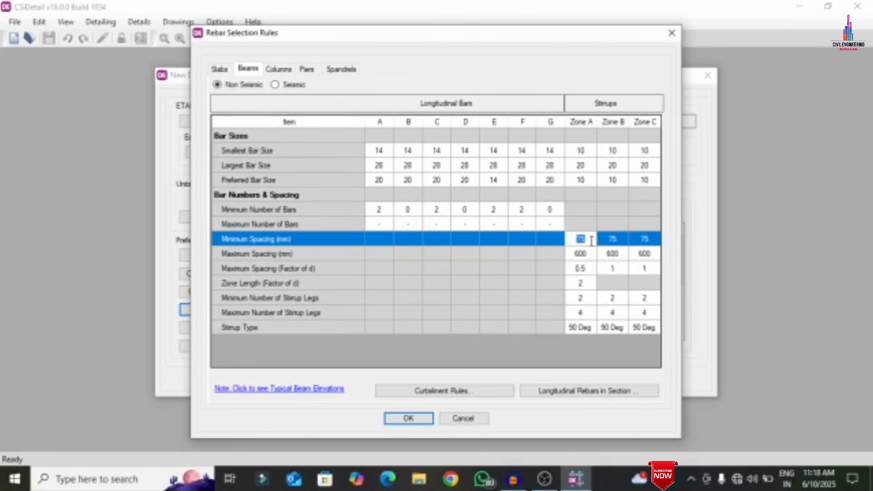
pyautogui.write('1')
pyautogui.press('Tab')
pyautogui.write('12')
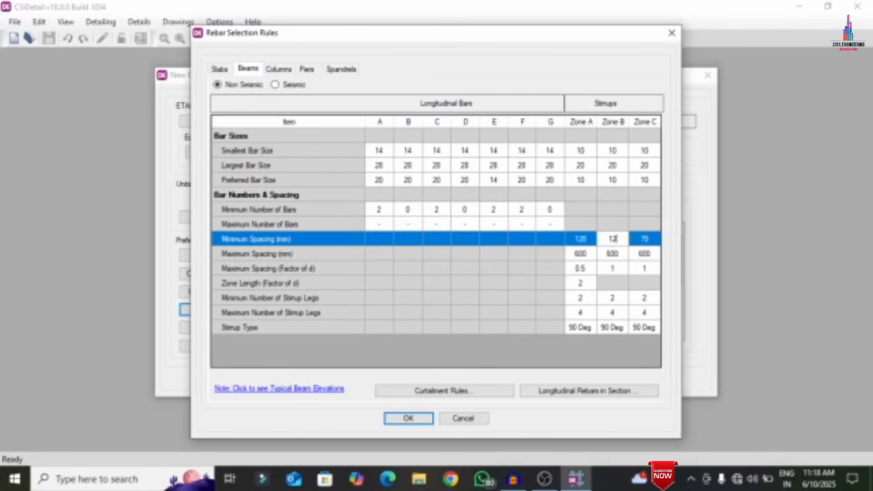
pyautogui.click(592, 245)
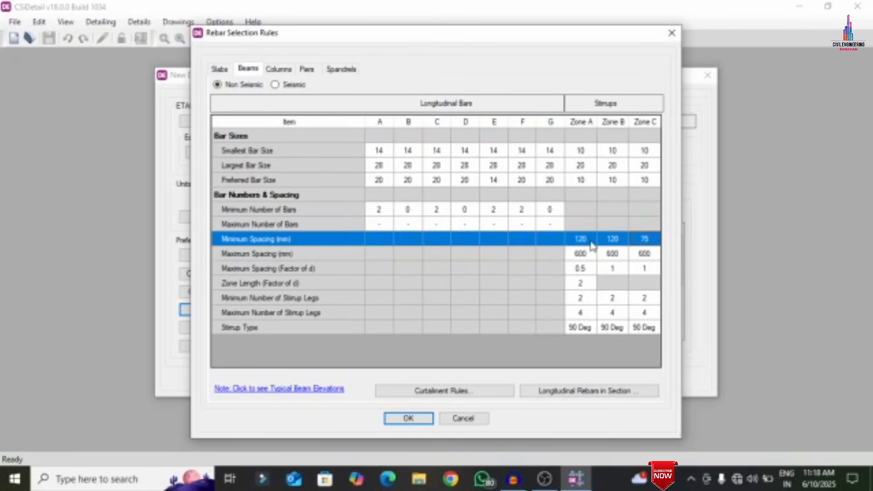
pyautogui.write('20')
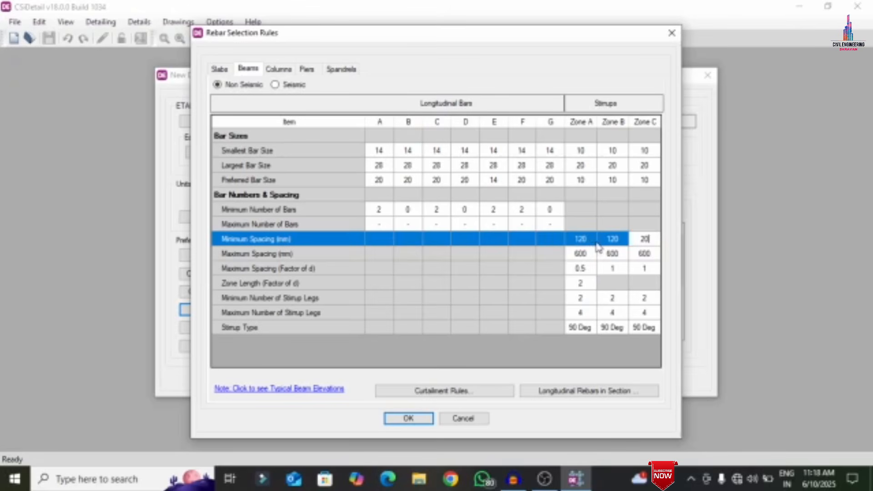
pyautogui.write('1')
# Set the maximum beam stirrup spacing to 450 mm for zones A, B and C
pyautogui.click(591, 258)
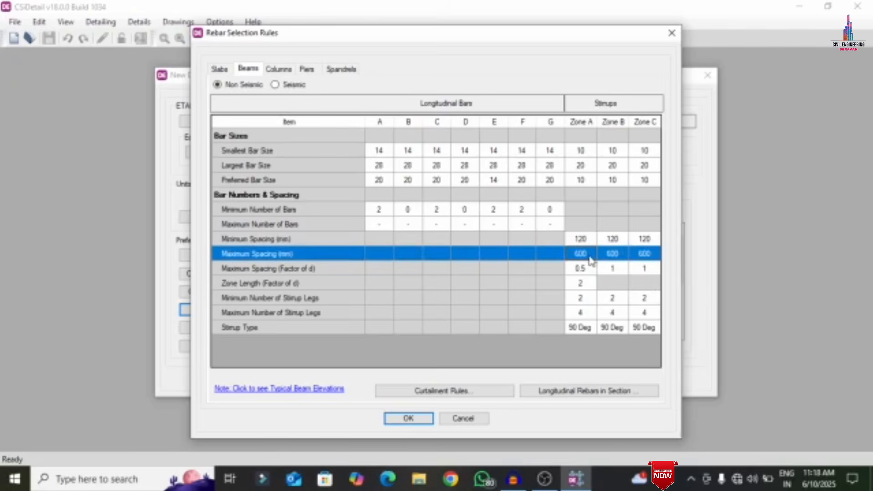
pyautogui.write('450')
pyautogui.press('Tab')
pyautogui.write('45')
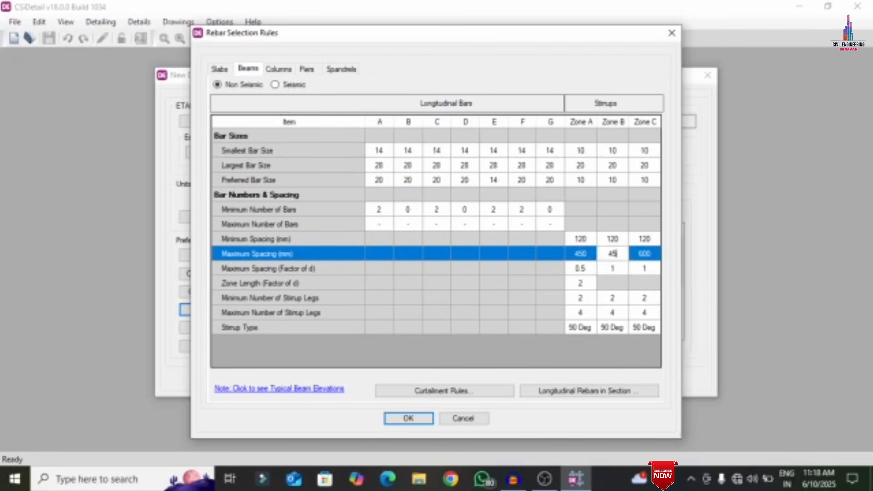
pyautogui.press('Tab')
pyautogui.write('45')
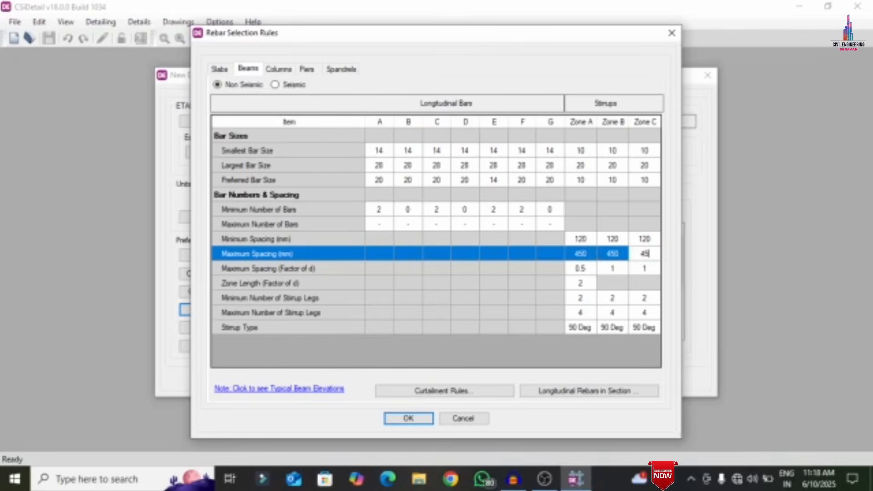
# Set the column tie spacing to a minimum of 120 mm and a maximum of 450 mm, and accept the rebar rules
pyautogui.click(287, 72)
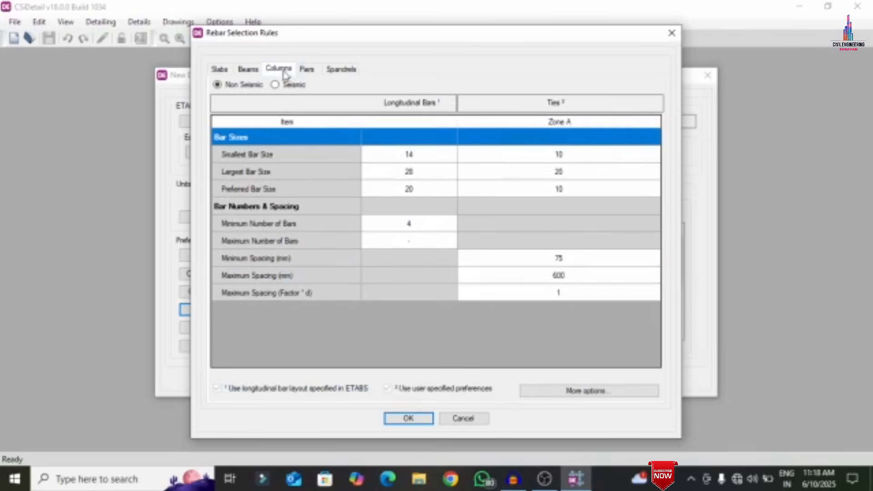
pyautogui.click(578, 256)
pyautogui.click(580, 258)
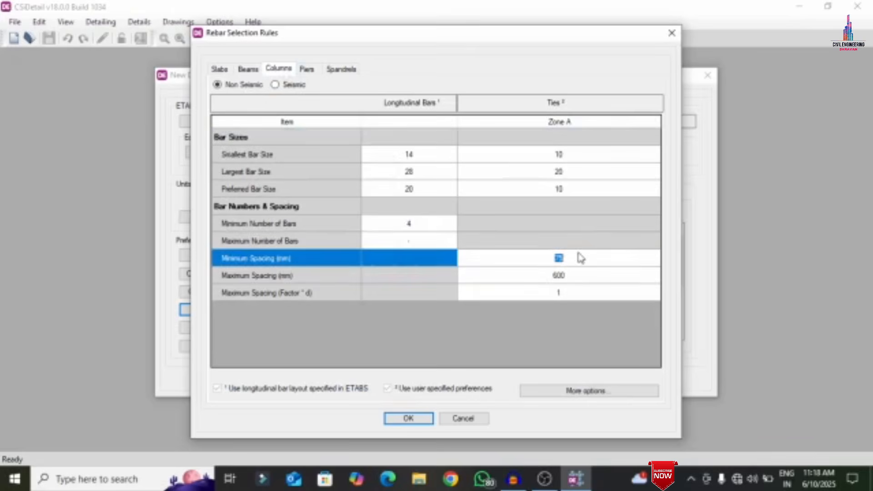
pyautogui.write('120')
pyautogui.click(581, 278)
pyautogui.click(600, 275)
pyautogui.write('450')
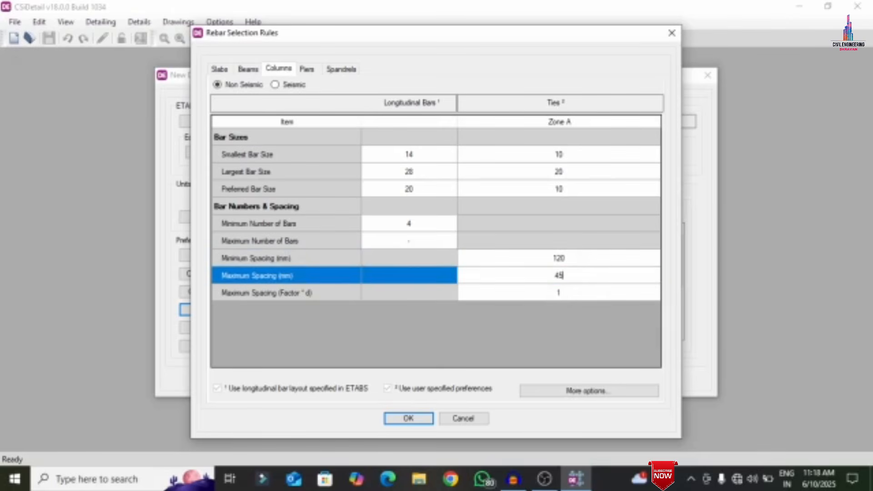
pyautogui.click(406, 419)
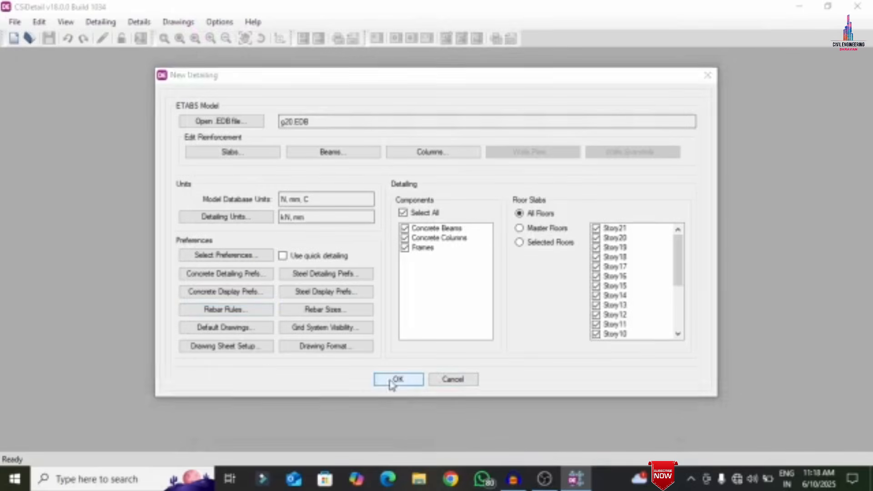
# Generate the detailing for all components and floors, and open the Story21 slab rebar cage in 3D
pyautogui.click(392, 382)
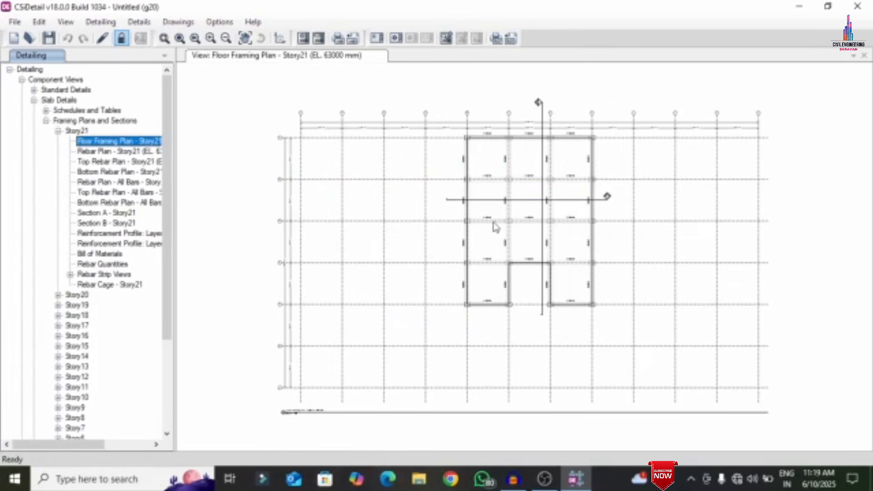
pyautogui.doubleClick(109, 285)
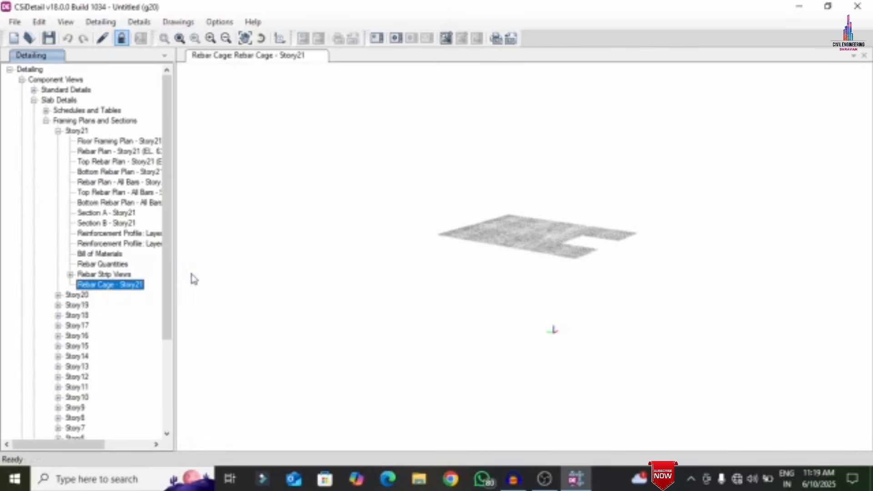
pyautogui.moveTo(576, 248); pyautogui.dragTo(500, 285)
# Open the 3D rebar cage of Story6 beam 6CB1 from the concrete beam elevations and sections and examine its bars and stirrups
pyautogui.scroll(-4, 73, 359)
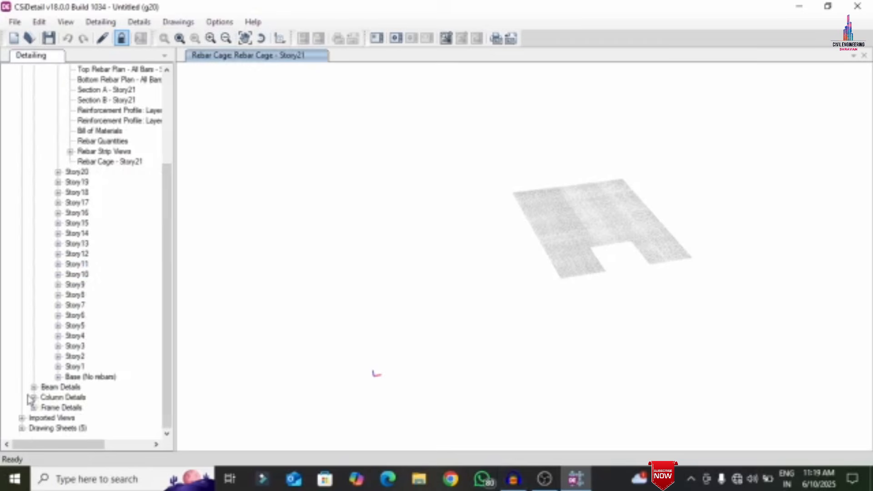
pyautogui.click(48, 406)
pyautogui.click(46, 397)
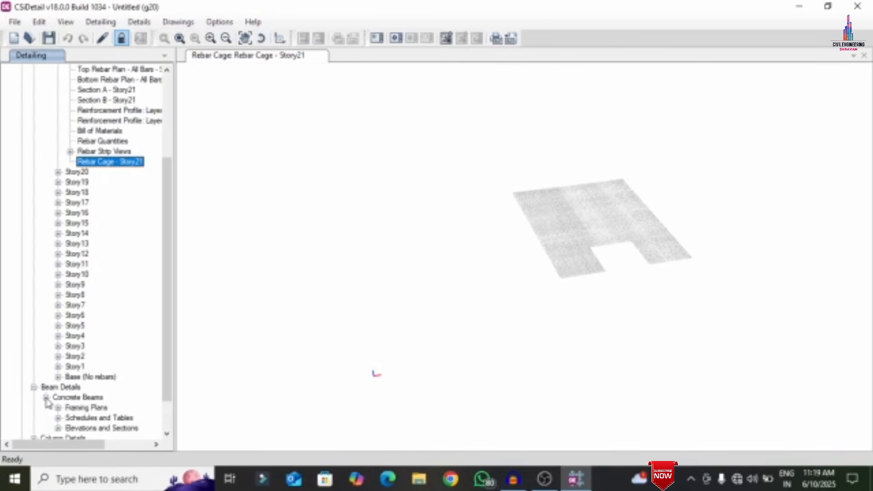
pyautogui.click(58, 429)
pyautogui.click(70, 377)
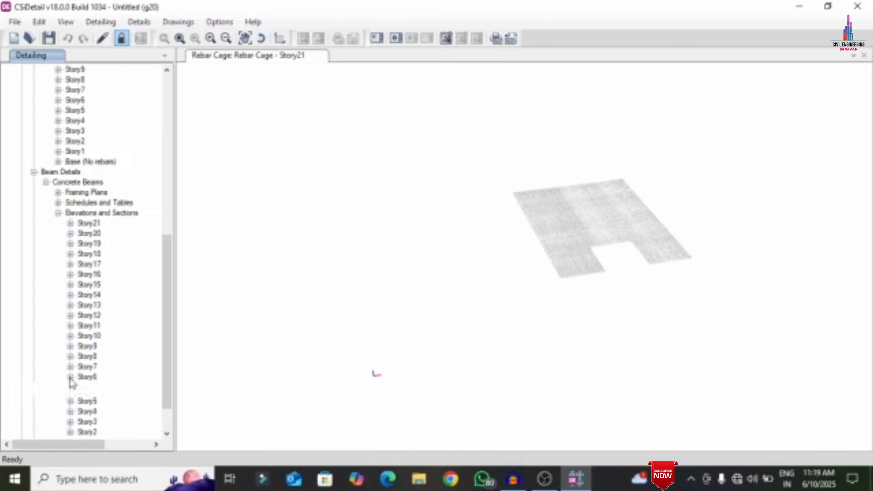
pyautogui.click(82, 376)
pyautogui.click(139, 357)
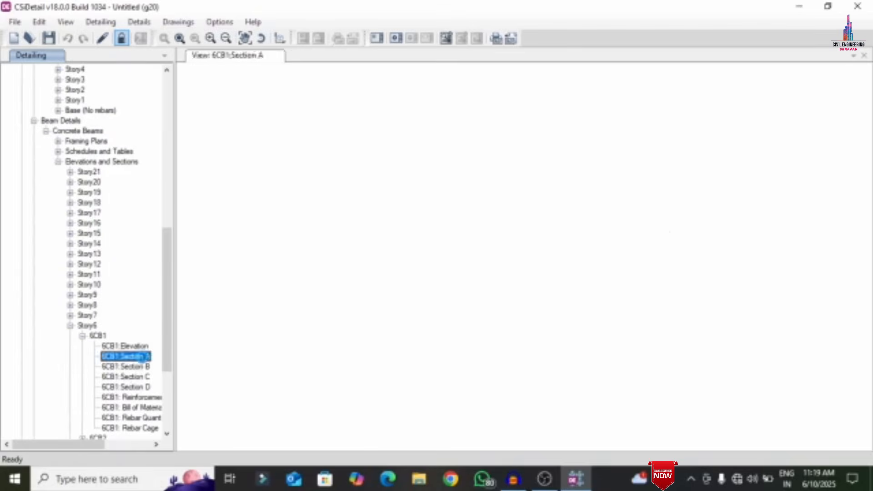
pyautogui.click(135, 429)
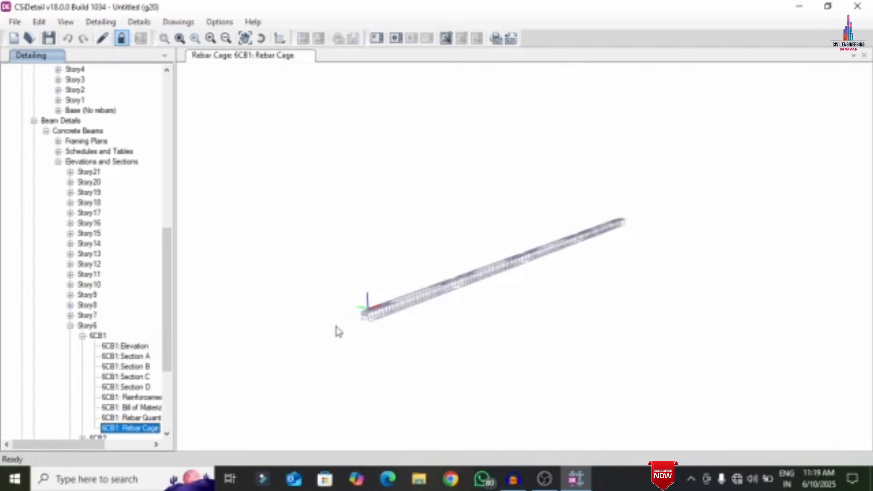
pyautogui.scroll(5, 390, 339)
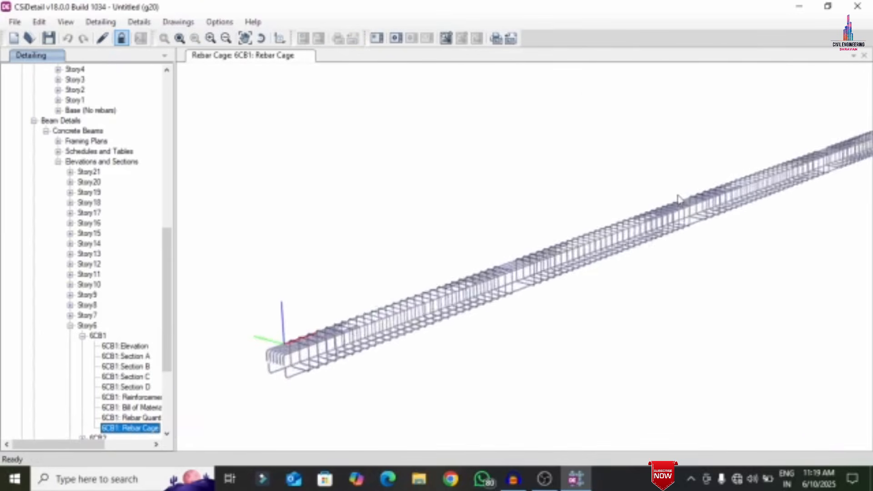
pyautogui.scroll(-5, 678, 199)
# Open the 3D rebar cage of concrete column CC30 and examine its longitudinal bars and ties close up
pyautogui.scroll(-5, 91, 318)
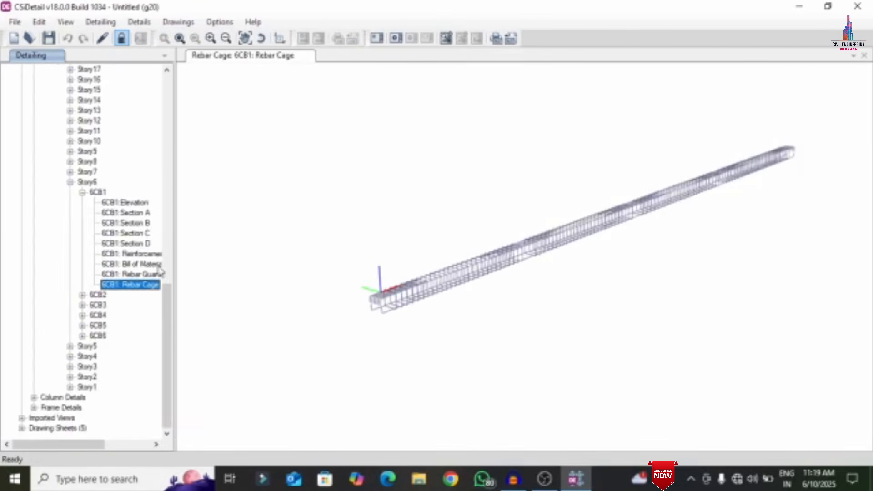
pyautogui.click(35, 398)
pyautogui.click(45, 408)
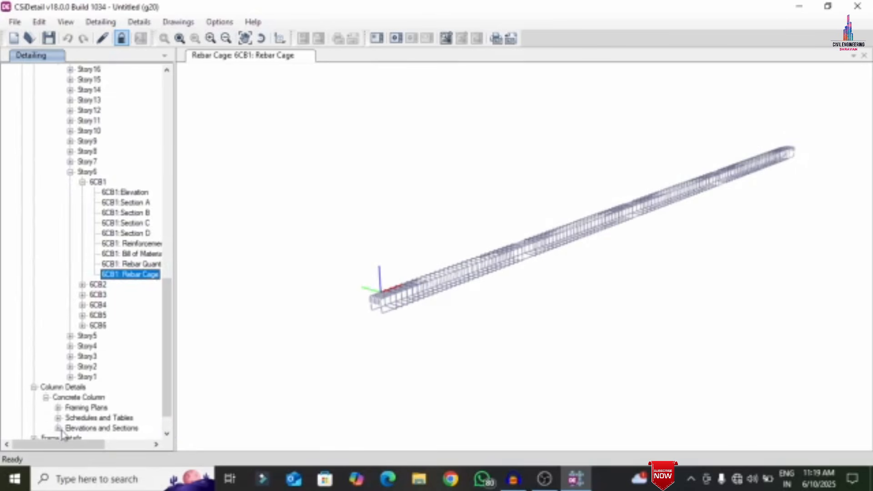
pyautogui.click(58, 428)
pyautogui.click(70, 380)
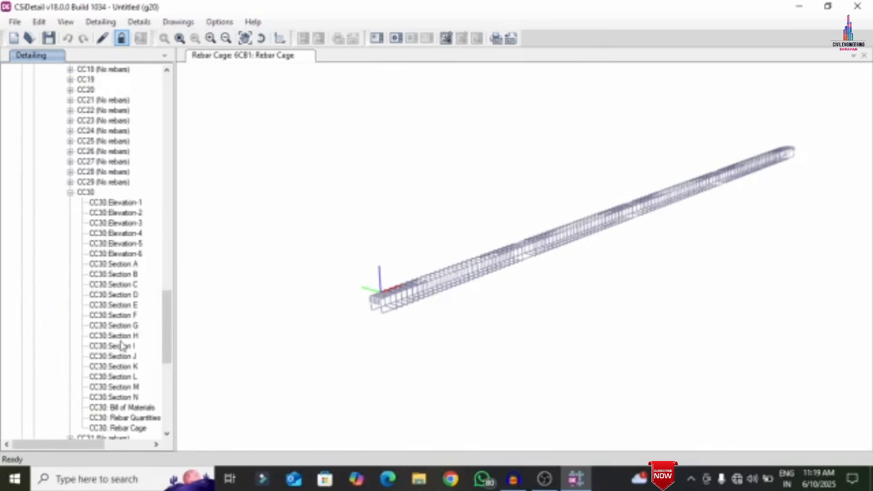
pyautogui.scroll(-7, 127, 217)
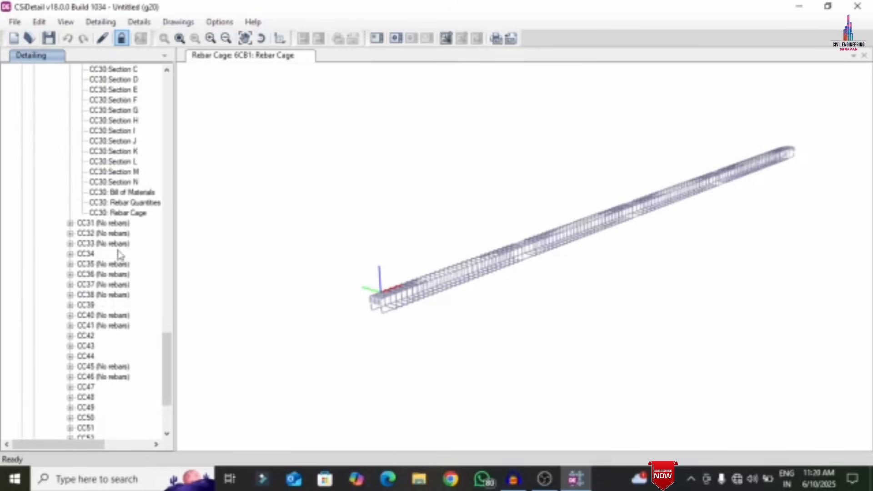
pyautogui.click(123, 214)
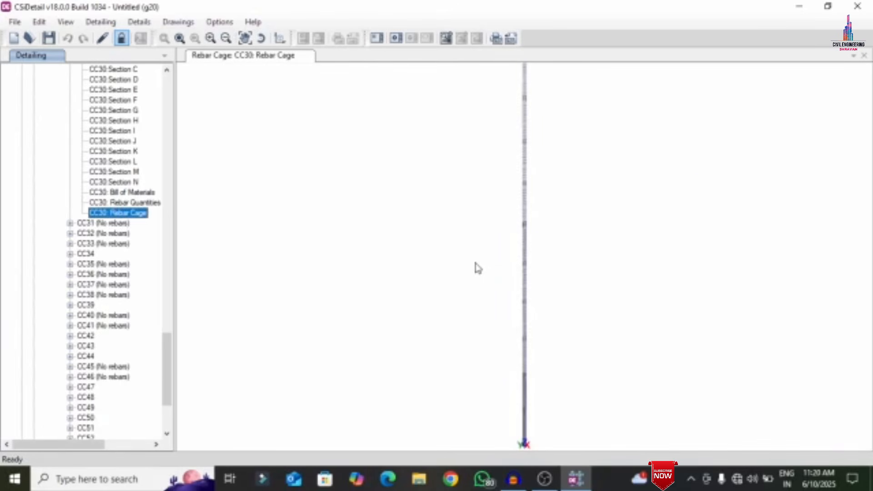
pyautogui.moveTo(546, 149); pyautogui.dragTo(523, 131)
pyautogui.scroll(4, 506, 183)
pyautogui.scroll(2, 601, 203)
pyautogui.scroll(10, 503, 184)
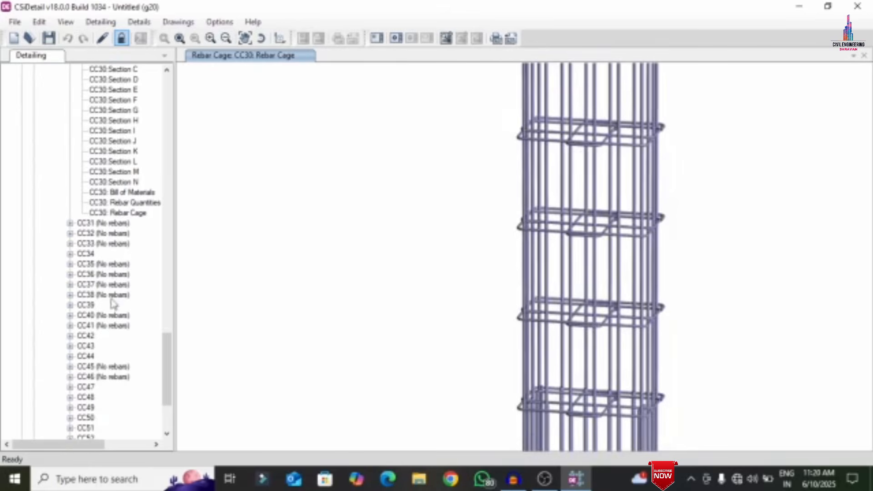
# Examine column CC30's Sections I, G, A and B together with its Elevation-3, Elevation-6 and Elevation-5 drawings
pyautogui.click(118, 132)
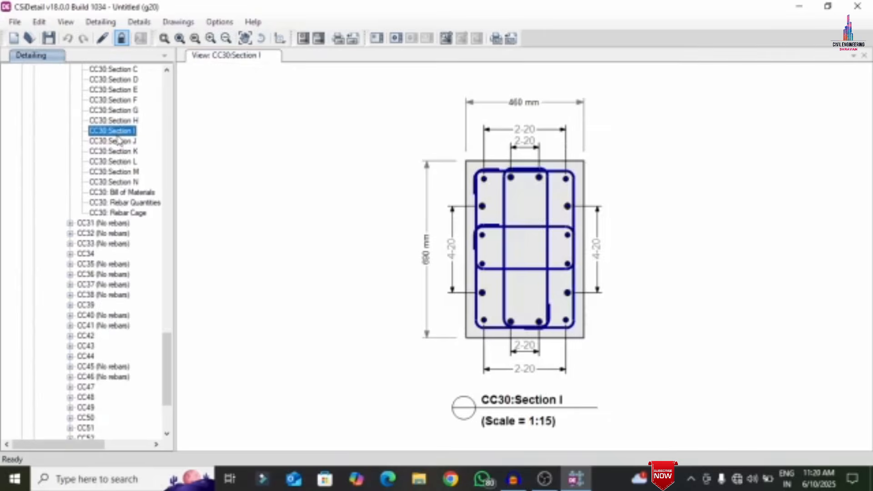
pyautogui.click(119, 111)
pyautogui.scroll(7, 109, 157)
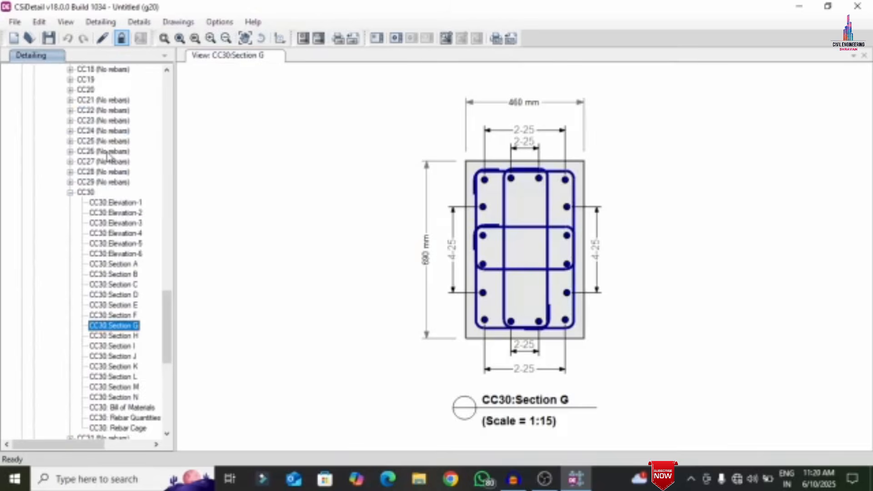
pyautogui.click(107, 222)
pyautogui.click(131, 266)
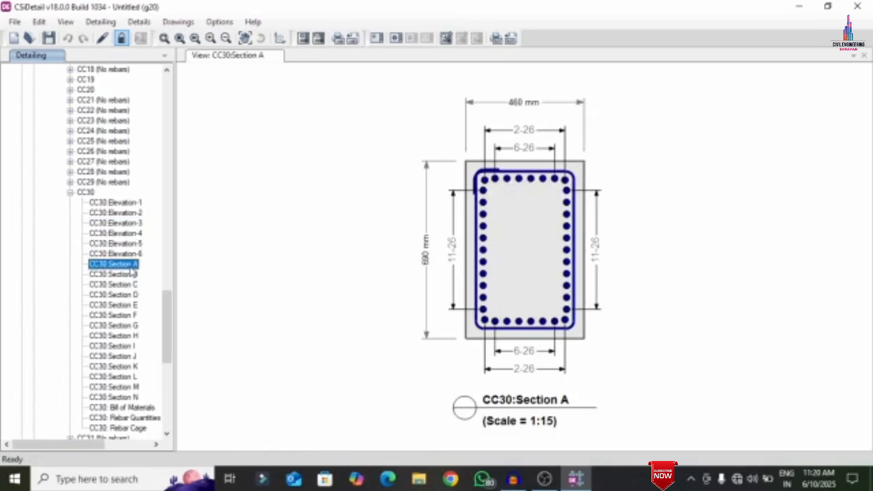
pyautogui.click(114, 275)
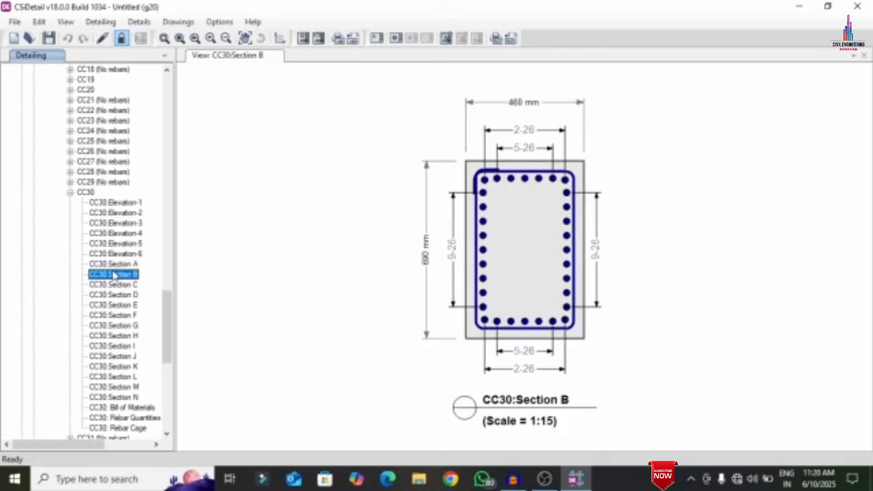
pyautogui.click(119, 253)
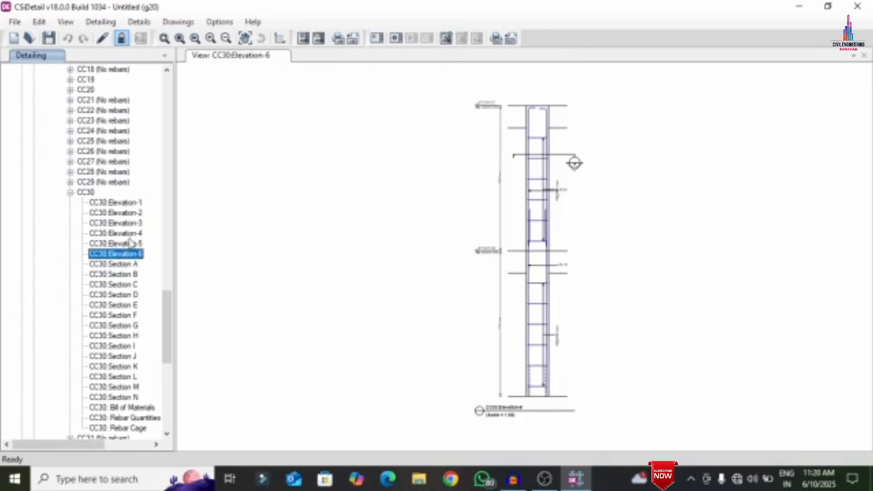
pyautogui.click(124, 244)
# Go through column CC30's cross-section drawings in order from Section A to Section N to compare the bar and tie arrangements
pyautogui.click(117, 266)
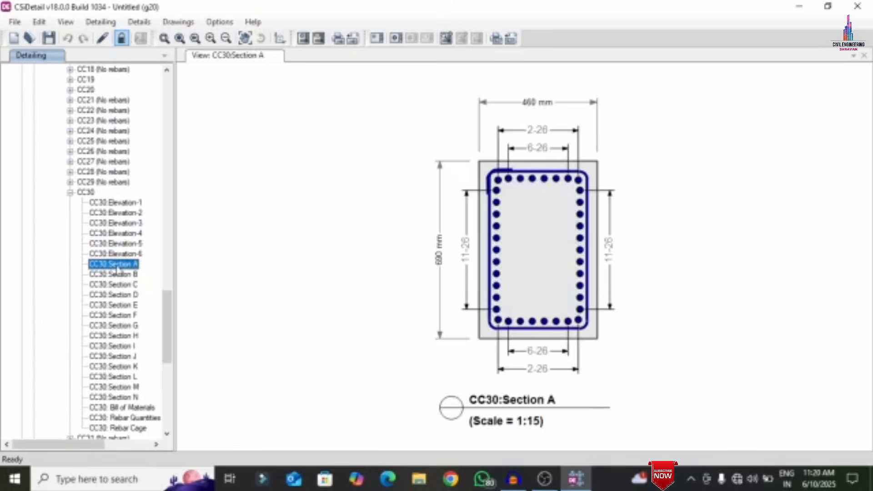
pyautogui.click(122, 275)
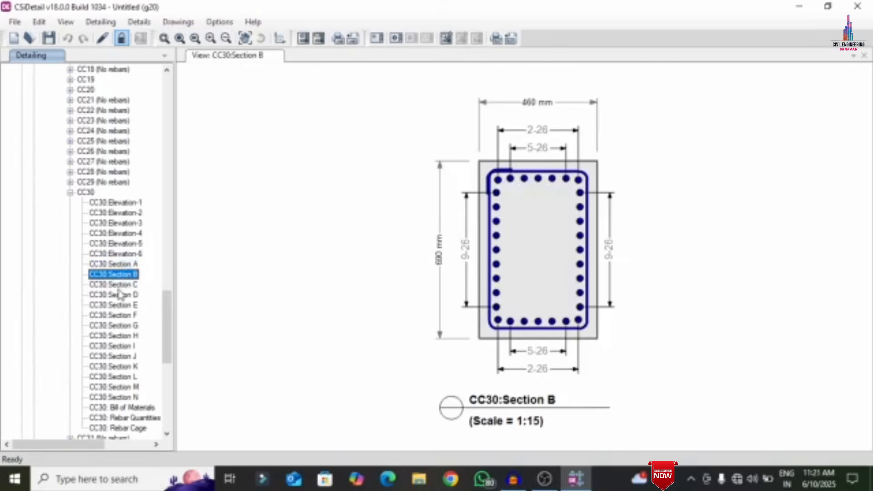
pyautogui.click(118, 285)
pyautogui.click(118, 305)
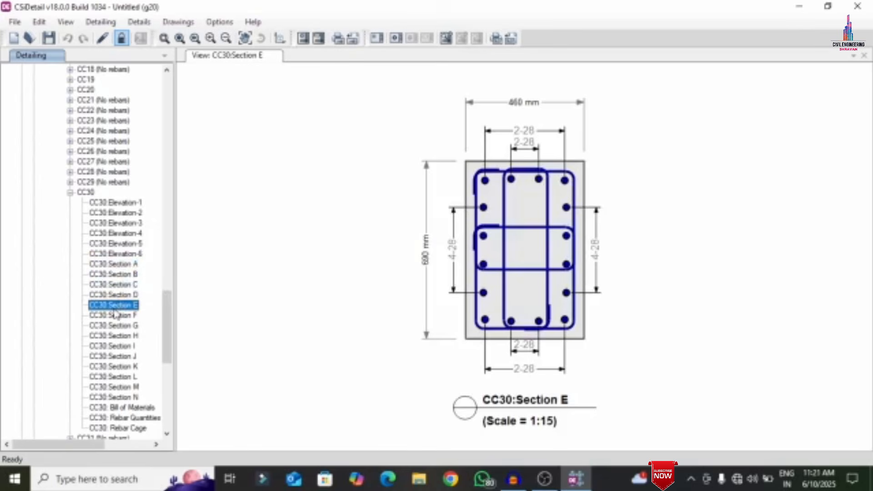
pyautogui.click(117, 315)
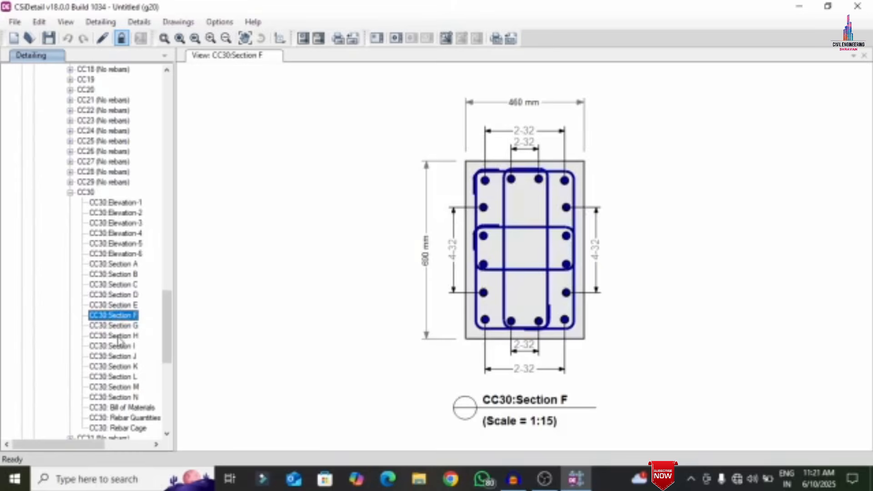
pyautogui.click(117, 325)
pyautogui.click(117, 336)
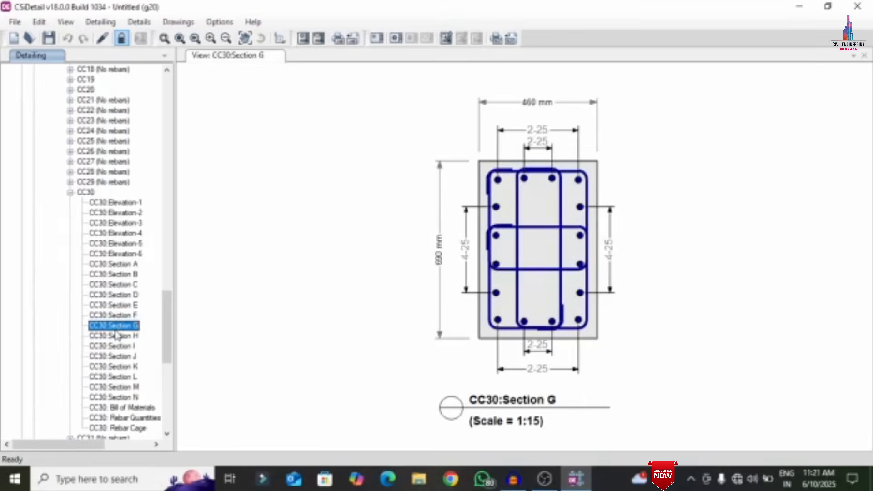
pyautogui.click(117, 346)
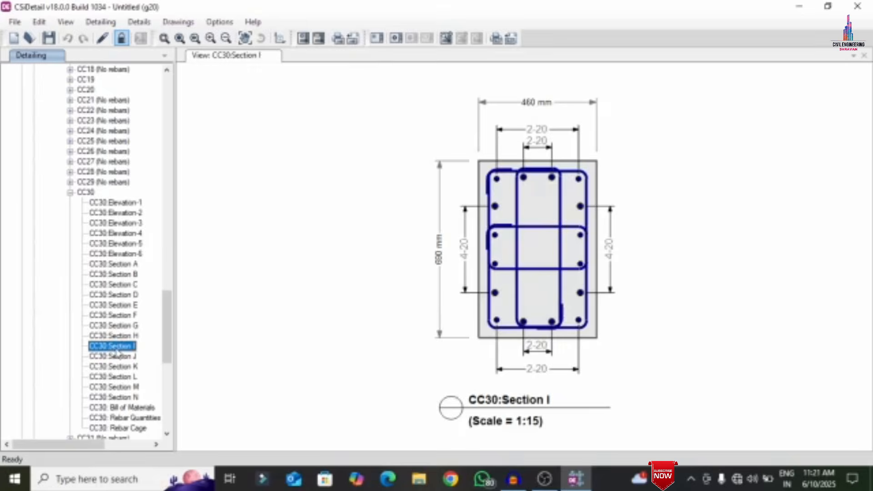
pyautogui.click(118, 356)
pyautogui.click(122, 367)
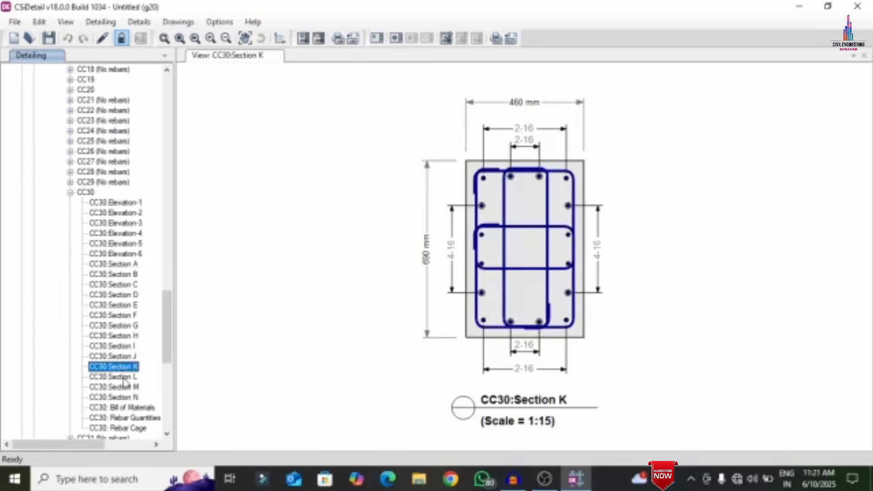
pyautogui.click(125, 377)
pyautogui.click(134, 388)
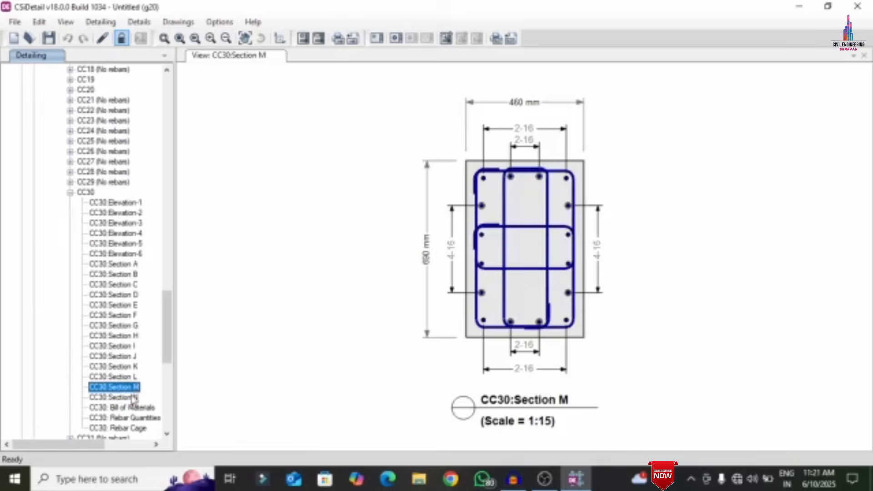
pyautogui.click(125, 398)
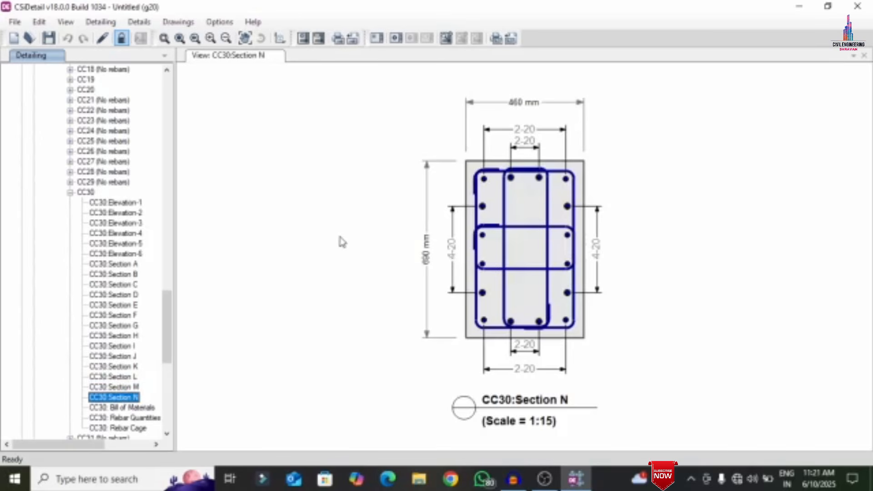